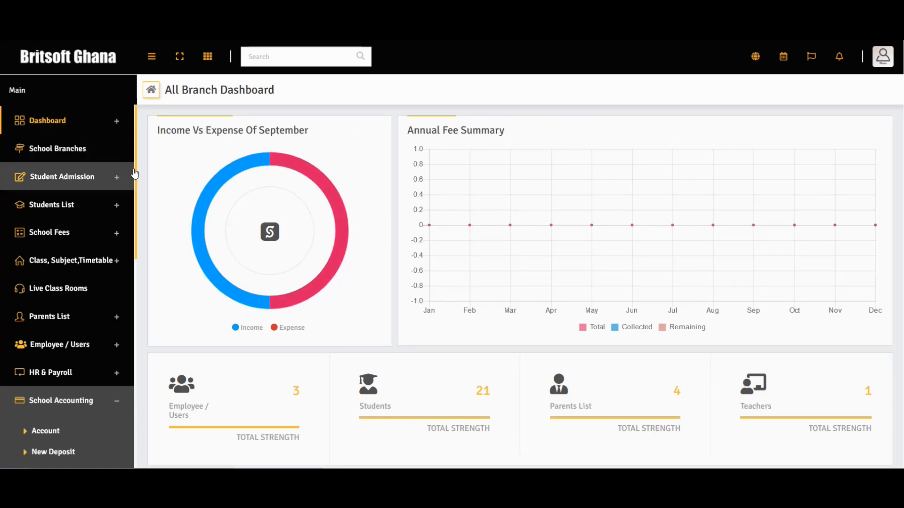
# Open the Add Students form and examine its academic, student, guardian, transport, hostel and previous school sections.
pyautogui.click(110, 183)
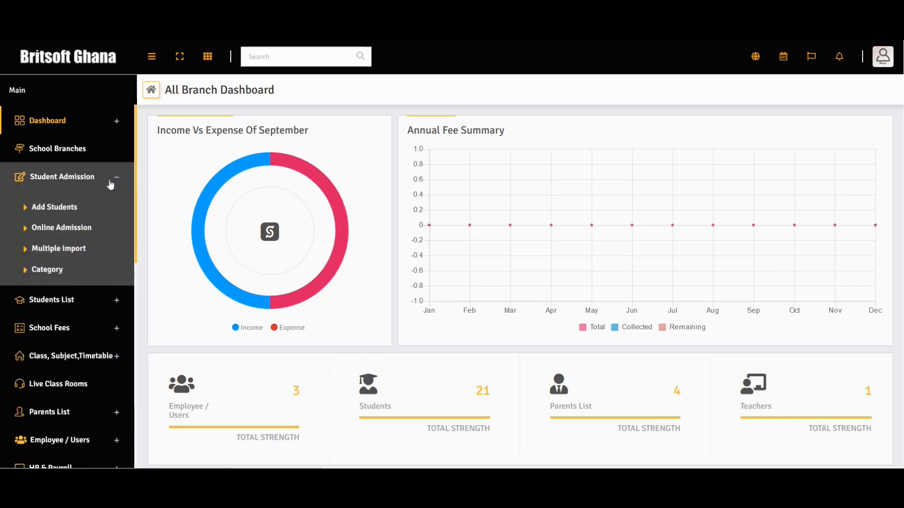
pyautogui.click(73, 209)
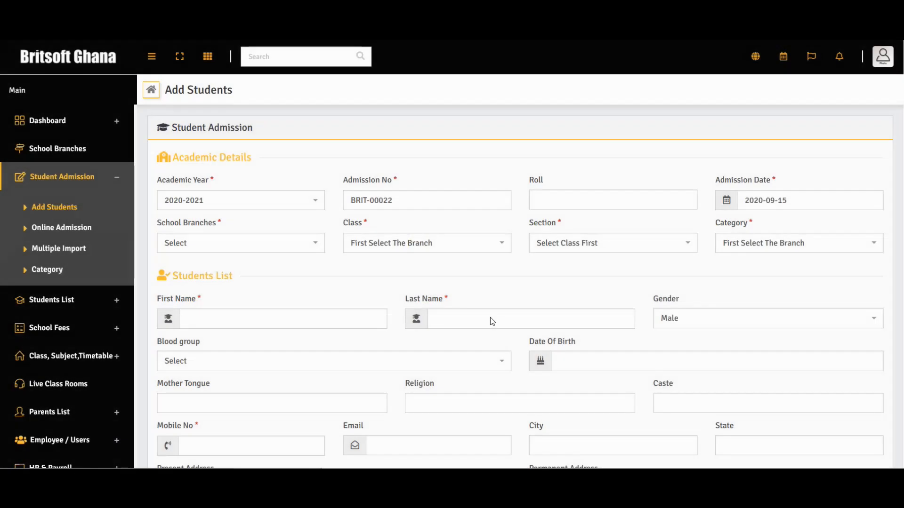
pyautogui.scroll(-2, 567, 337)
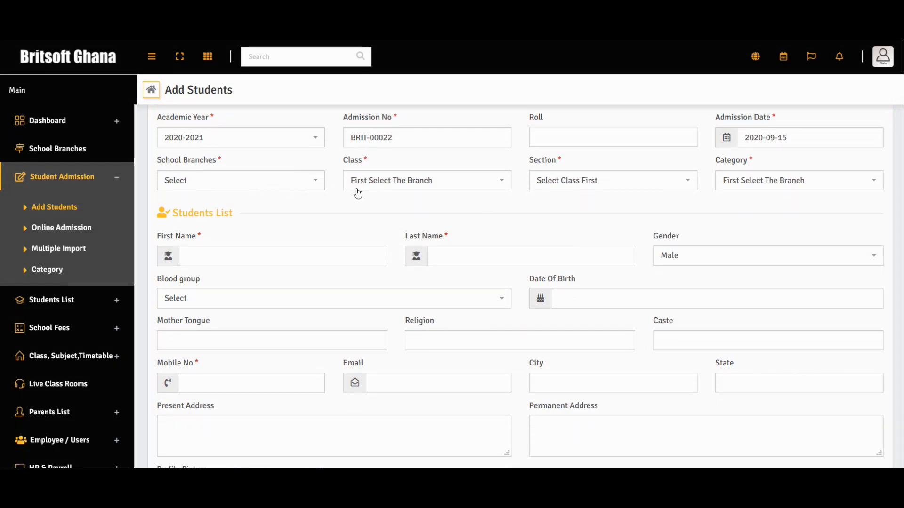
pyautogui.scroll(-1, 634, 280)
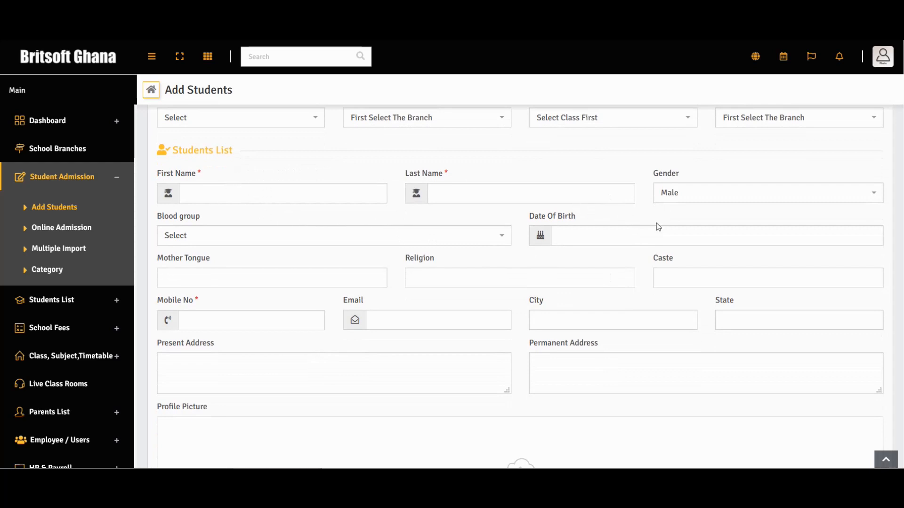
pyautogui.scroll(-3, 496, 276)
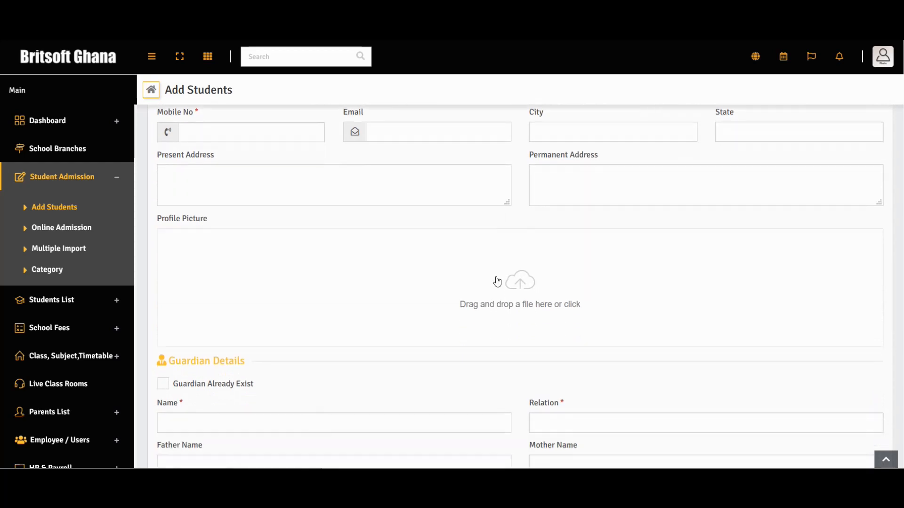
pyautogui.scroll(-3, 497, 281)
pyautogui.scroll(-1, 244, 232)
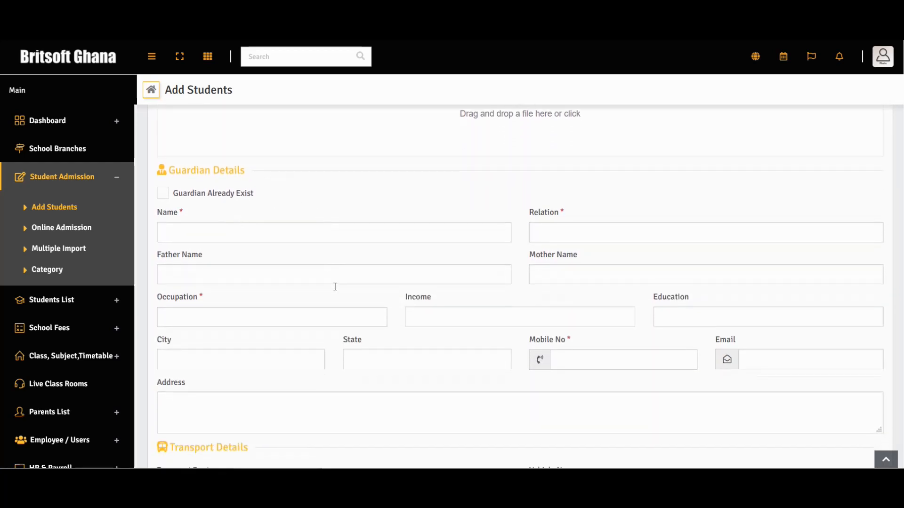
pyautogui.scroll(-4, 335, 283)
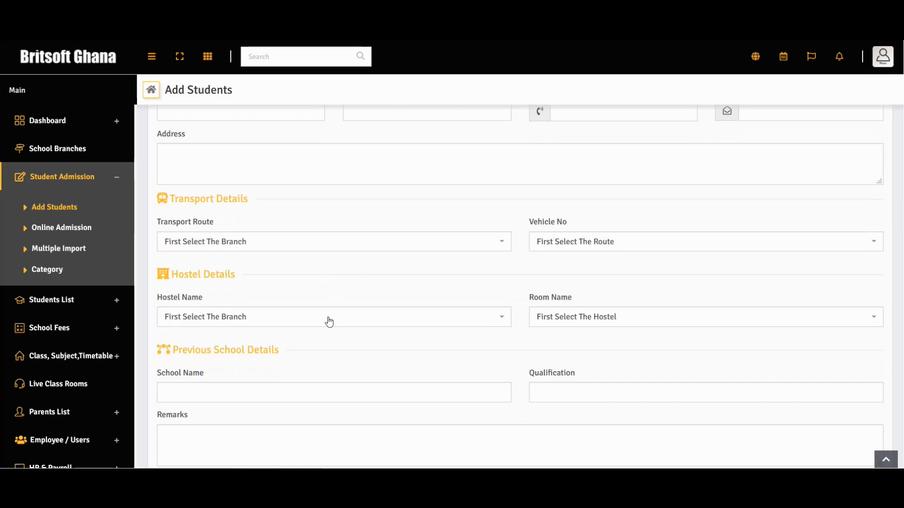
pyautogui.scroll(-1, 329, 320)
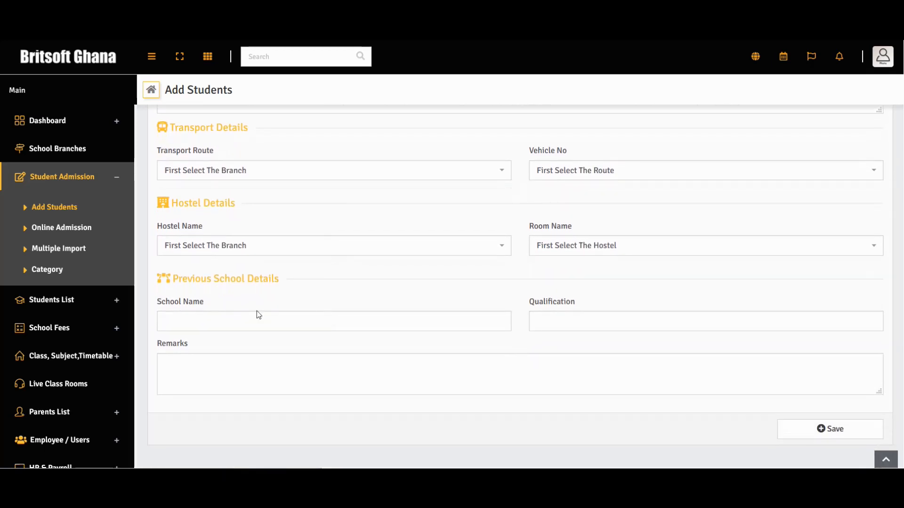
pyautogui.scroll(1, 318, 320)
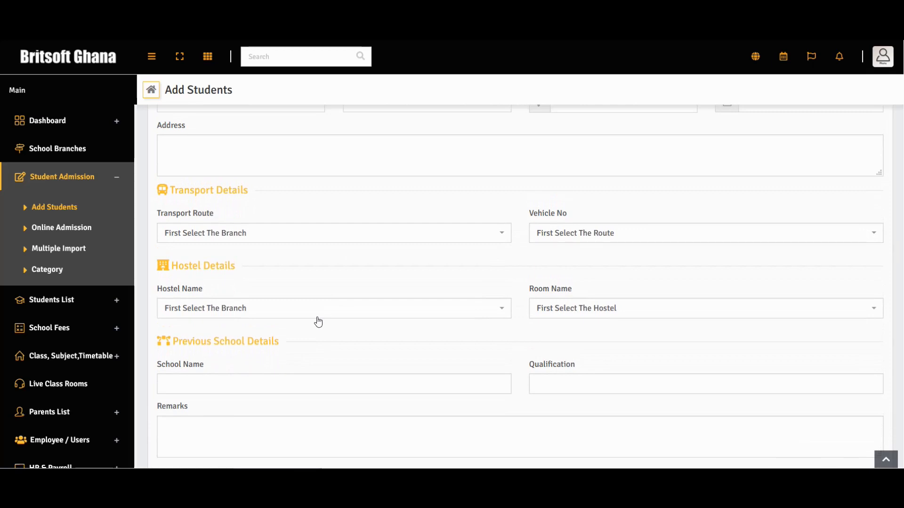
pyautogui.scroll(3, 319, 322)
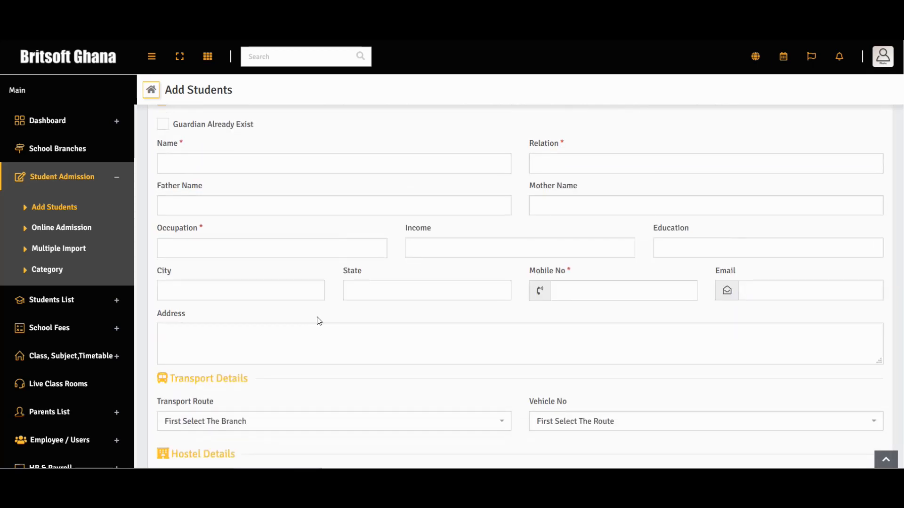
pyautogui.scroll(2, 318, 321)
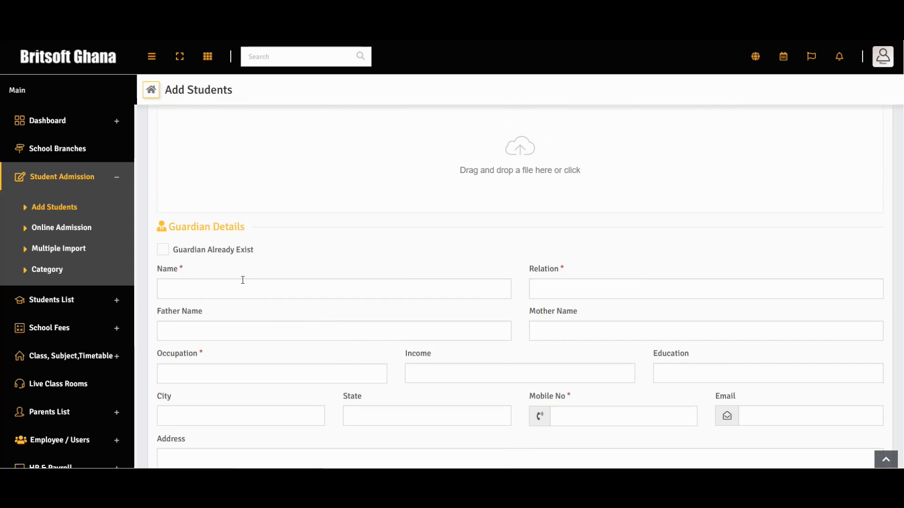
pyautogui.scroll(-1, 242, 278)
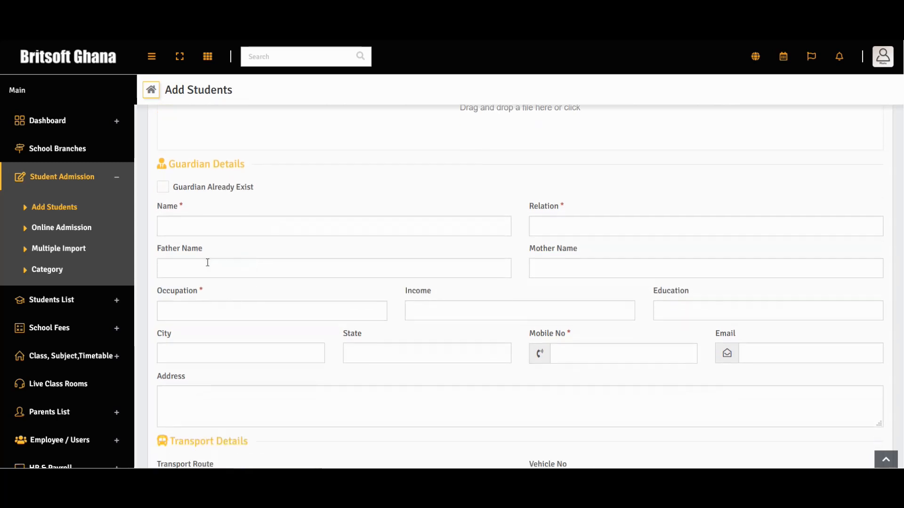
# Review the Multiple Import instructions and upload fields, and open the student Category page.
pyautogui.click(74, 255)
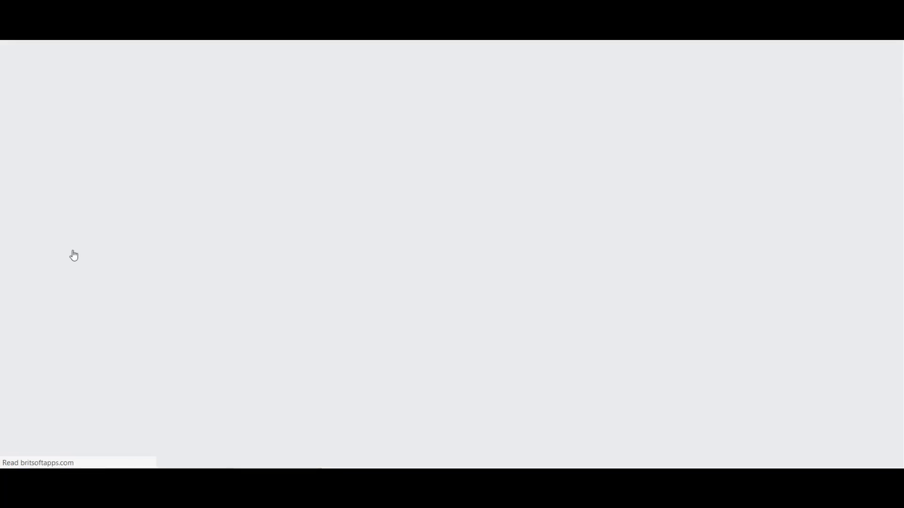
pyautogui.scroll(-1, 375, 278)
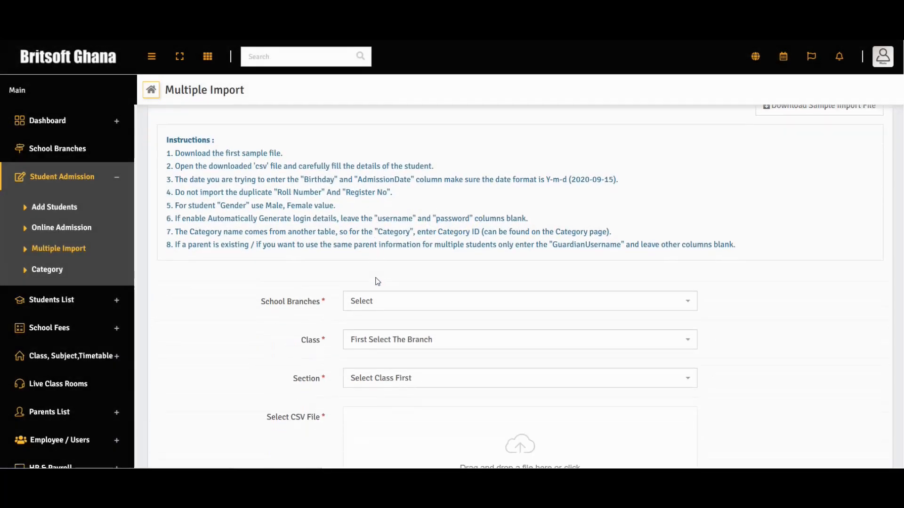
pyautogui.scroll(-2, 419, 282)
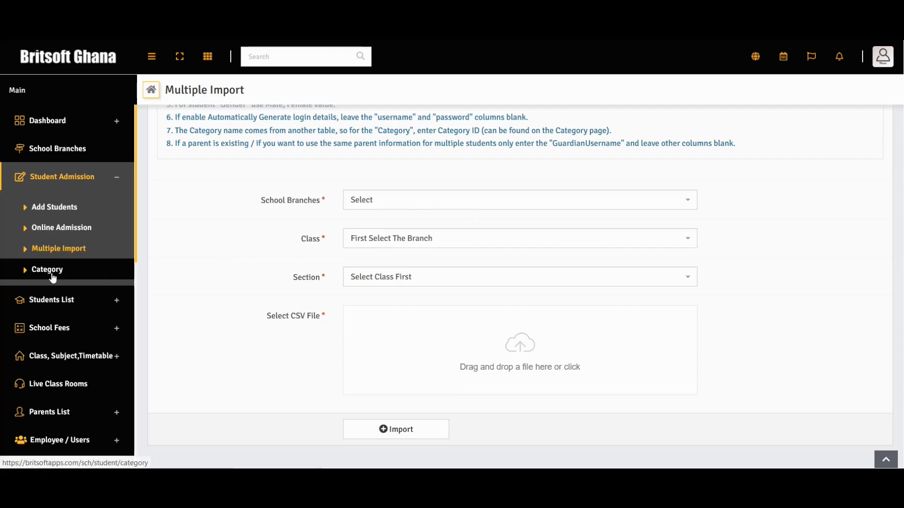
pyautogui.click(109, 269)
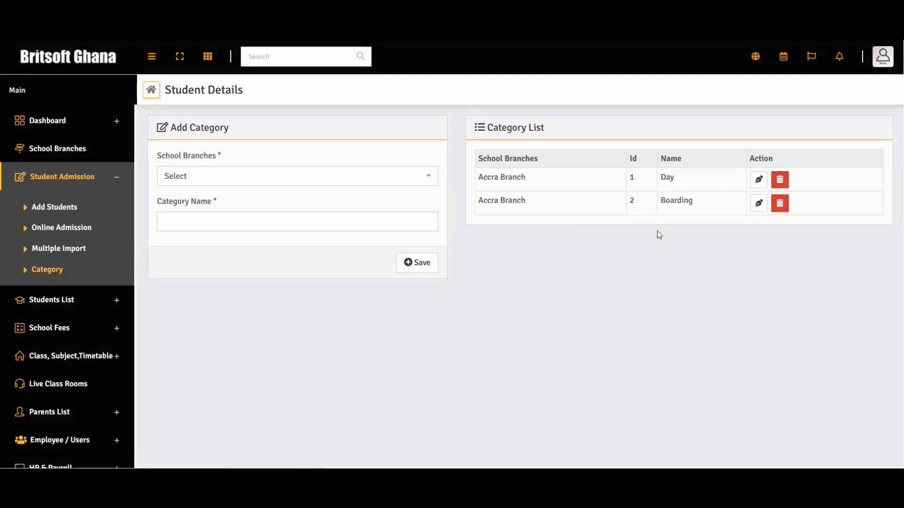
# Open the Student List page and choose Accra Branch as the school branch.
pyautogui.click(120, 302)
pyautogui.click(77, 237)
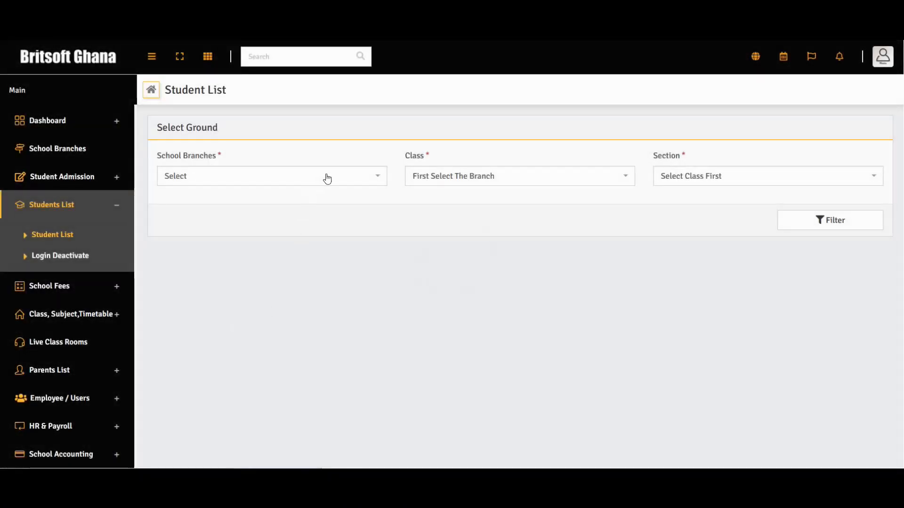
pyautogui.click(327, 178)
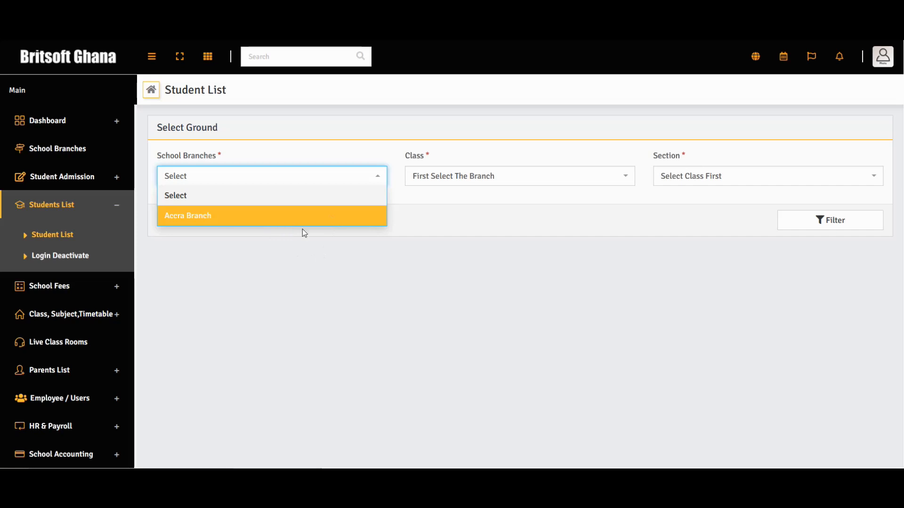
pyautogui.click(250, 220)
pyautogui.click(470, 187)
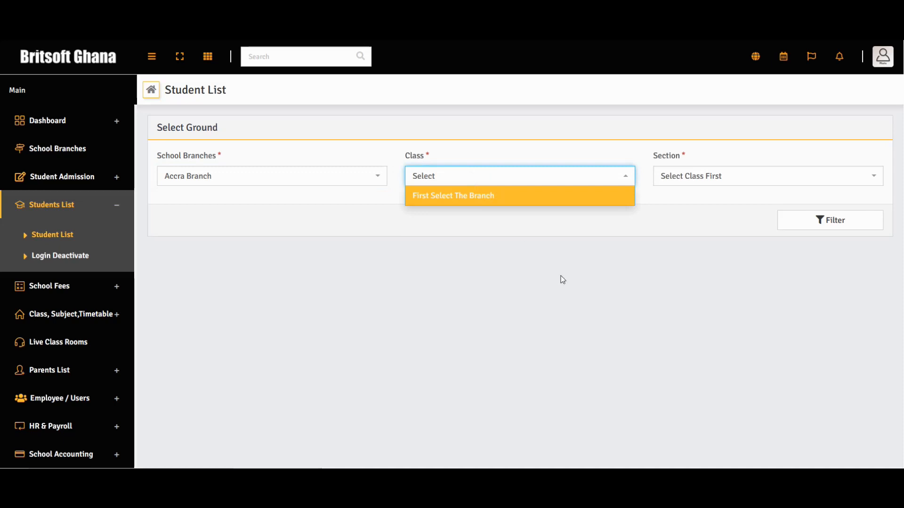
pyautogui.click(538, 256)
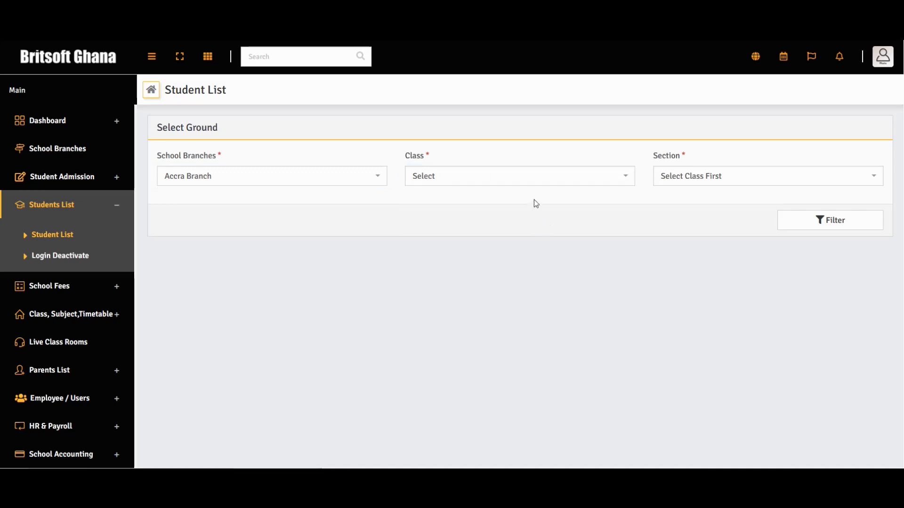
pyautogui.click(560, 182)
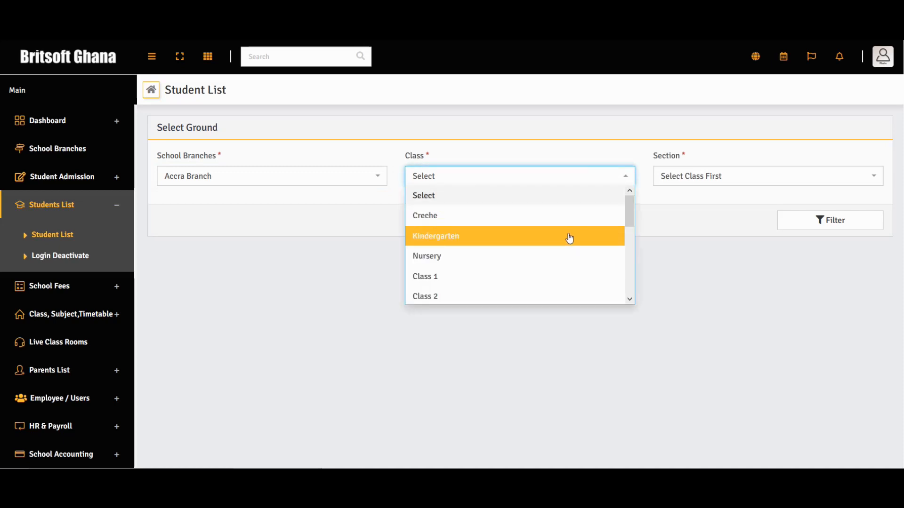
pyautogui.scroll(-5, 573, 228)
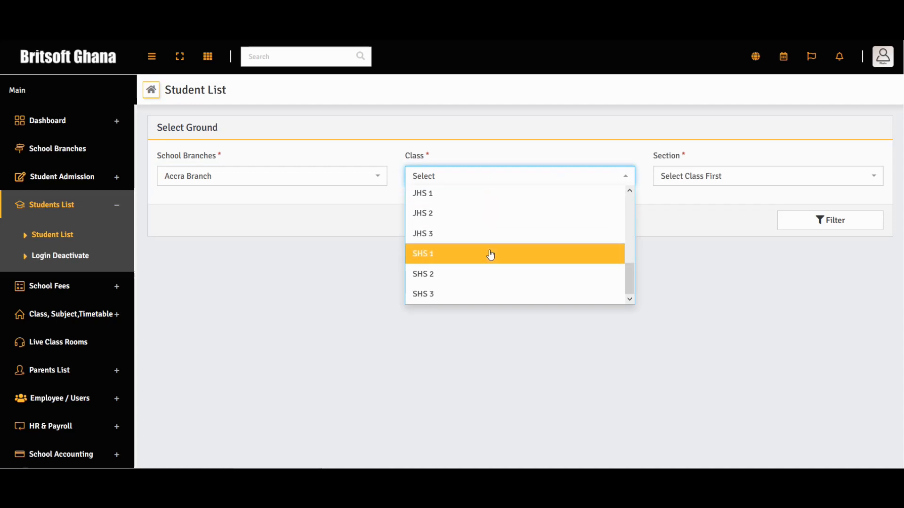
pyautogui.click(683, 248)
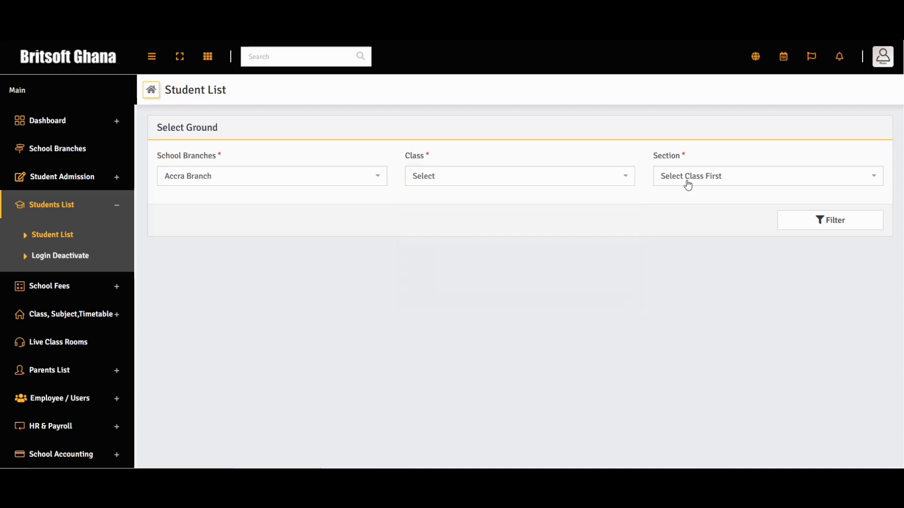
pyautogui.click(688, 185)
# Filter the student list by class Creche and section A, and look through the listed students.
pyautogui.click(599, 187)
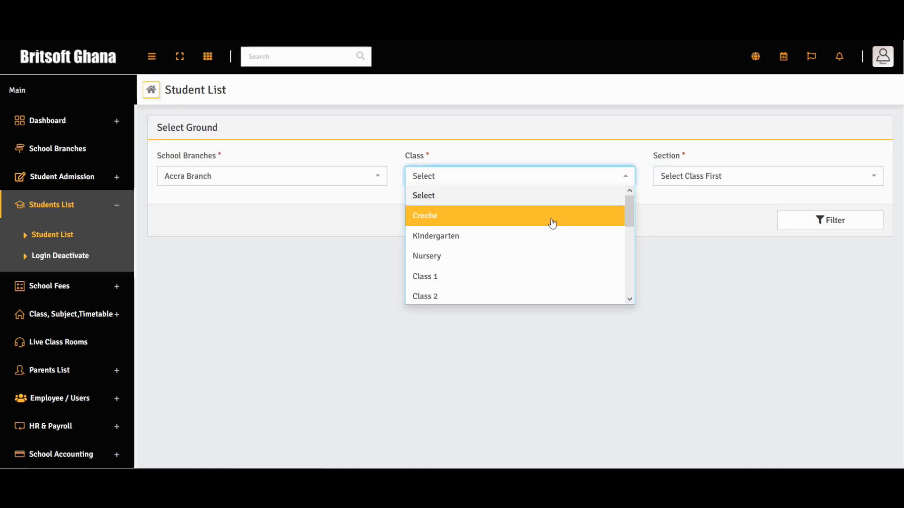
pyautogui.click(553, 224)
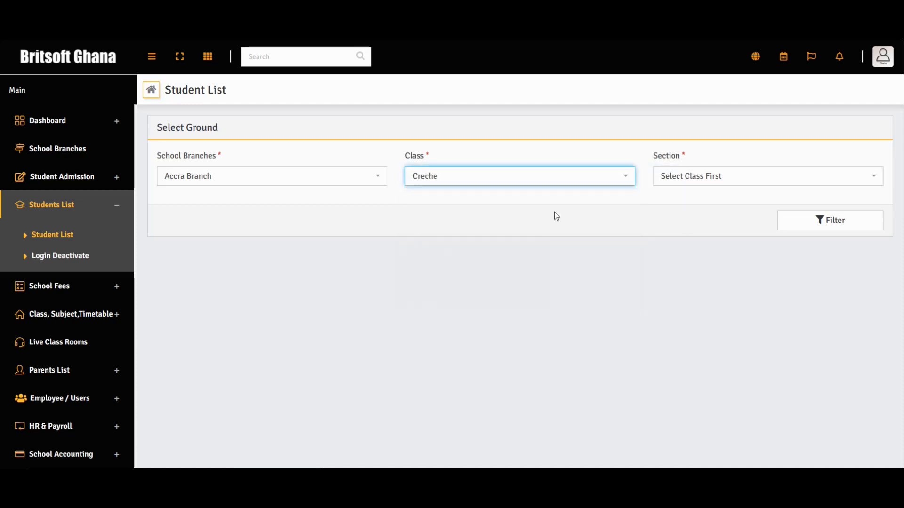
pyautogui.click(701, 188)
pyautogui.click(707, 236)
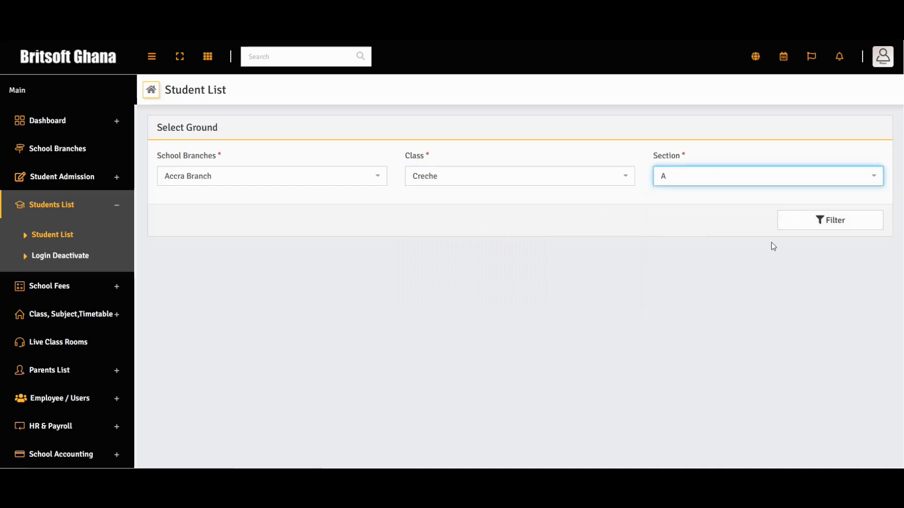
pyautogui.click(801, 220)
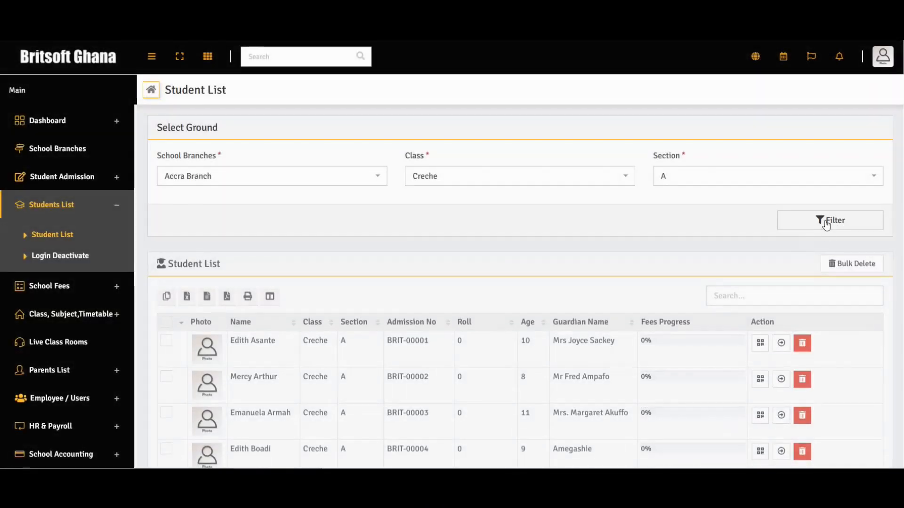
pyautogui.scroll(-3, 711, 282)
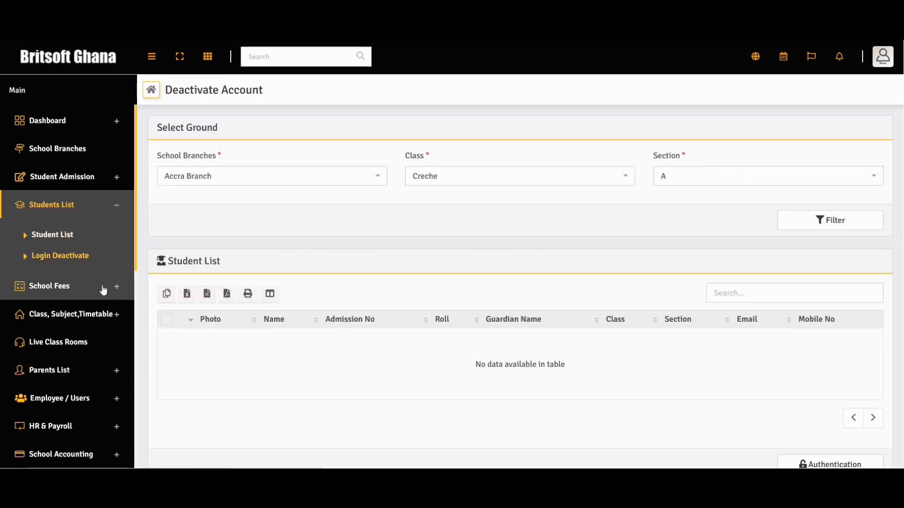
# Review the Fees Type list and the Fees Group list under School Fees.
pyautogui.click(117, 288)
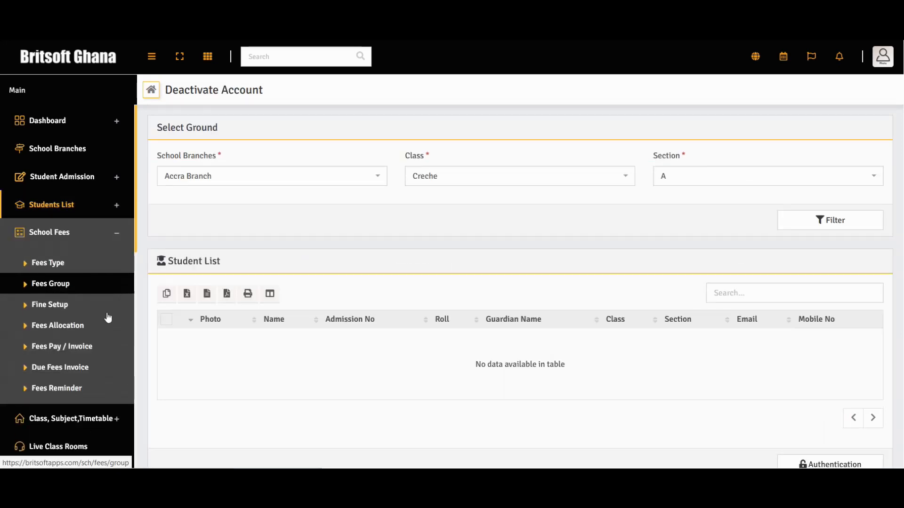
pyautogui.click(69, 271)
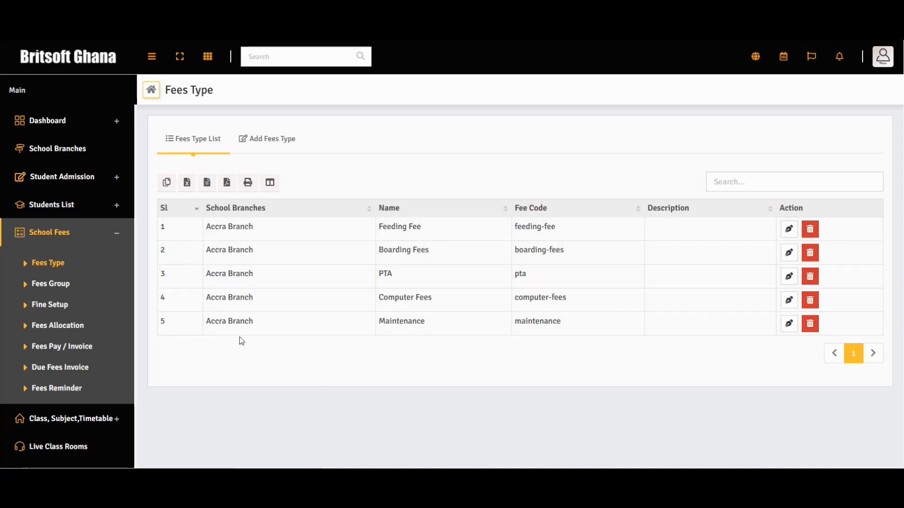
pyautogui.click(64, 284)
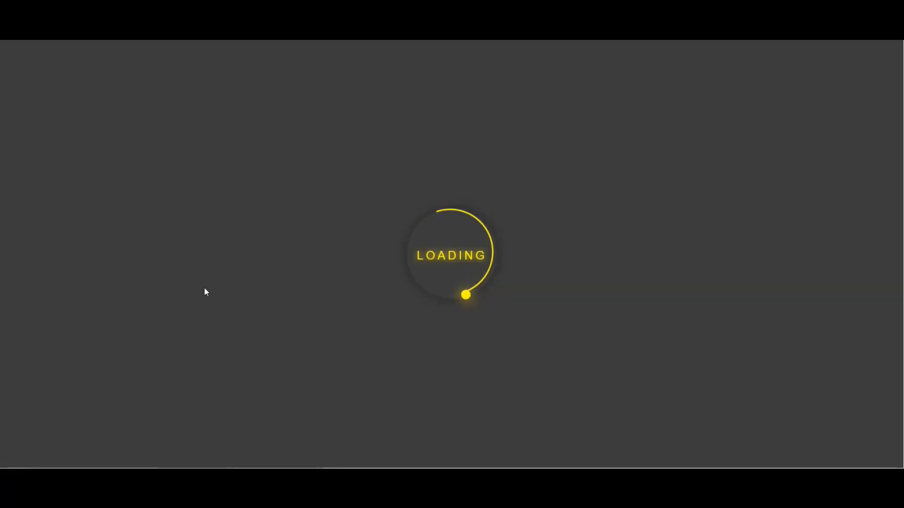
pyautogui.scroll(-1, 283, 263)
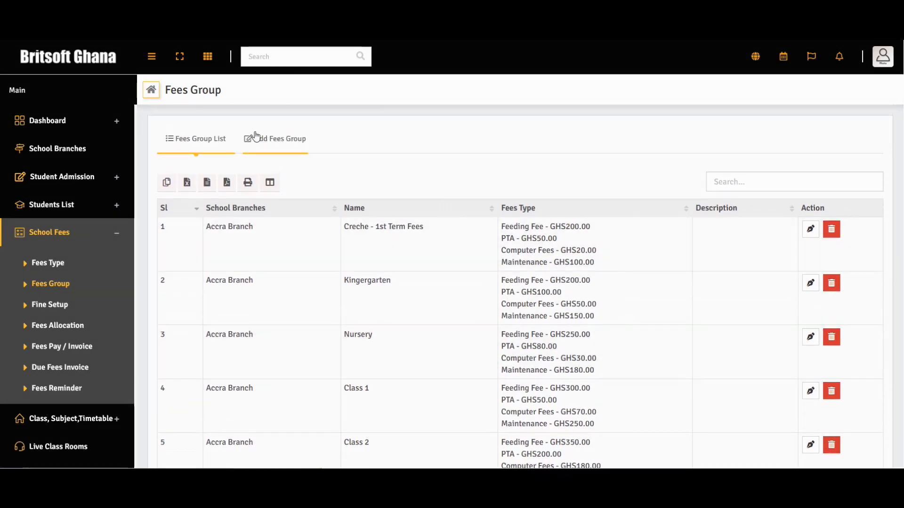
# Start a new fees group for Accra Branch and name it "Creche- 2nd Term Fee Group".
pyautogui.click(254, 138)
pyautogui.click(433, 188)
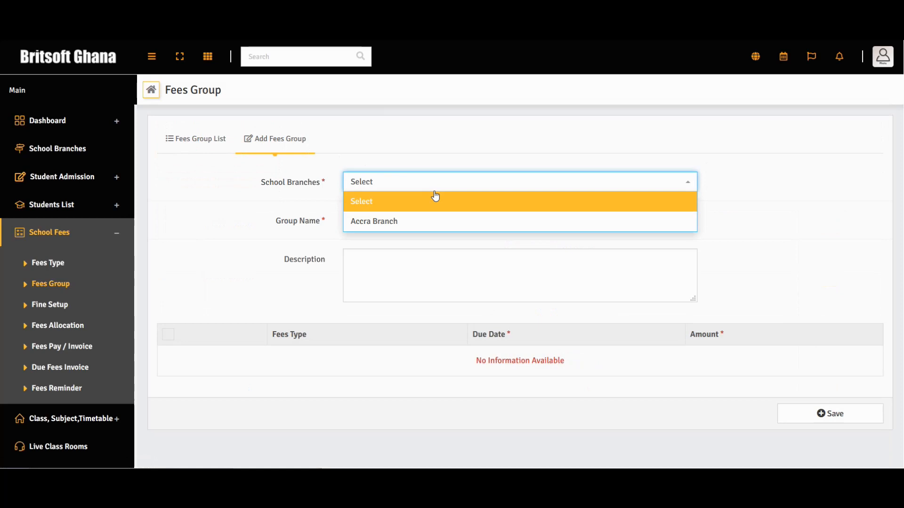
pyautogui.click(414, 224)
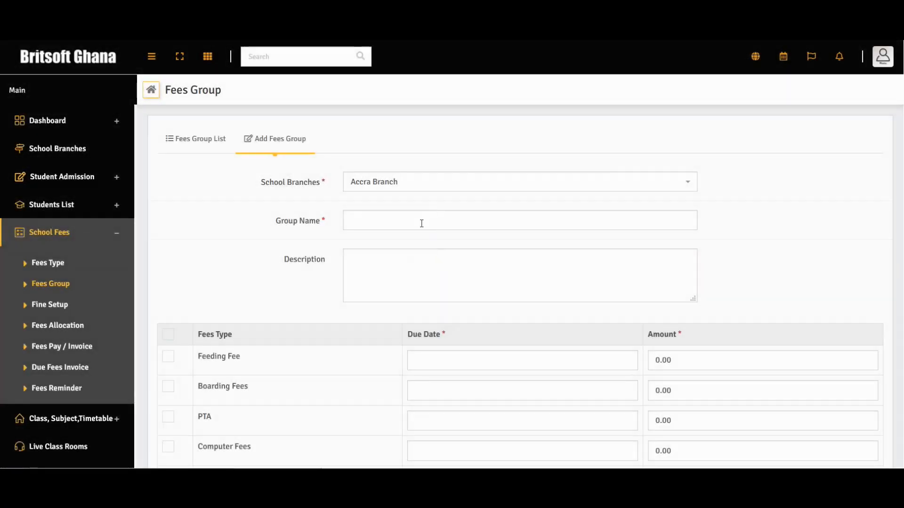
pyautogui.click(421, 224)
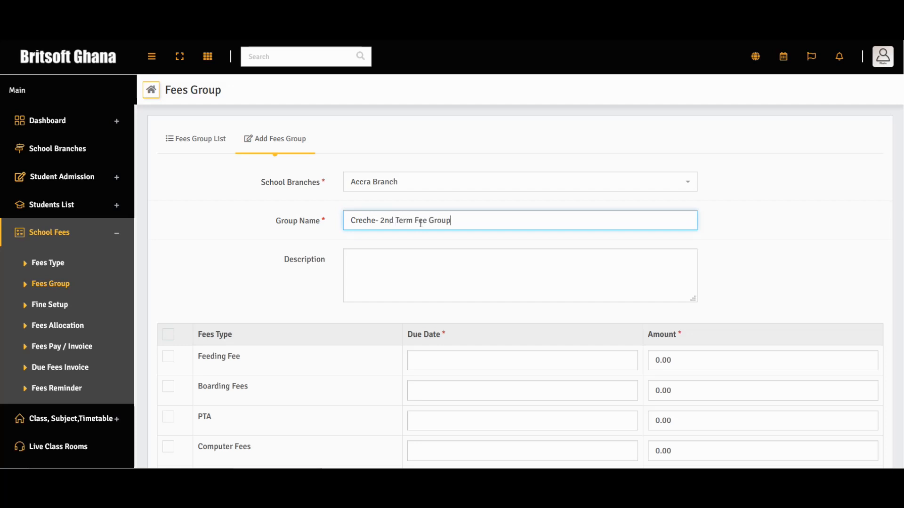
# Include the Feeding Fee, PTA, Computer Fees and Maintenance fee types in the new fees group, leaving the description empty.
pyautogui.click(465, 279)
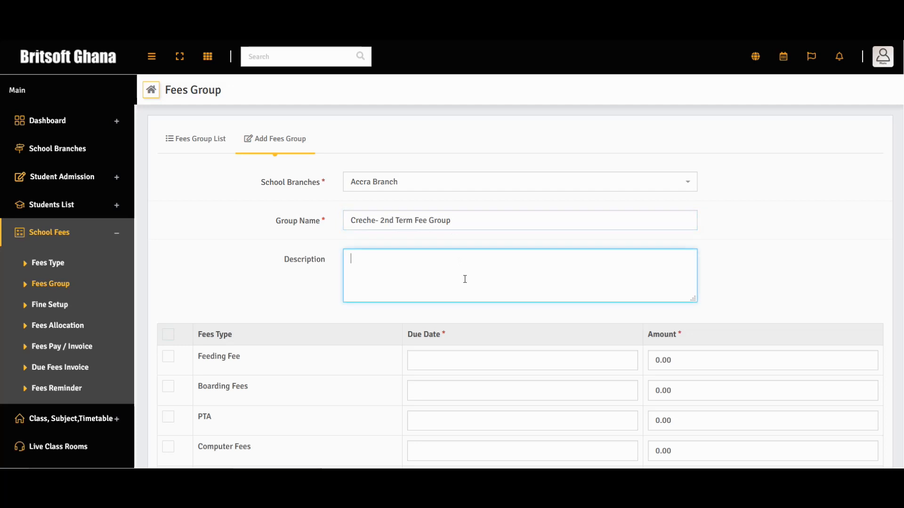
pyautogui.scroll(-1, 484, 272)
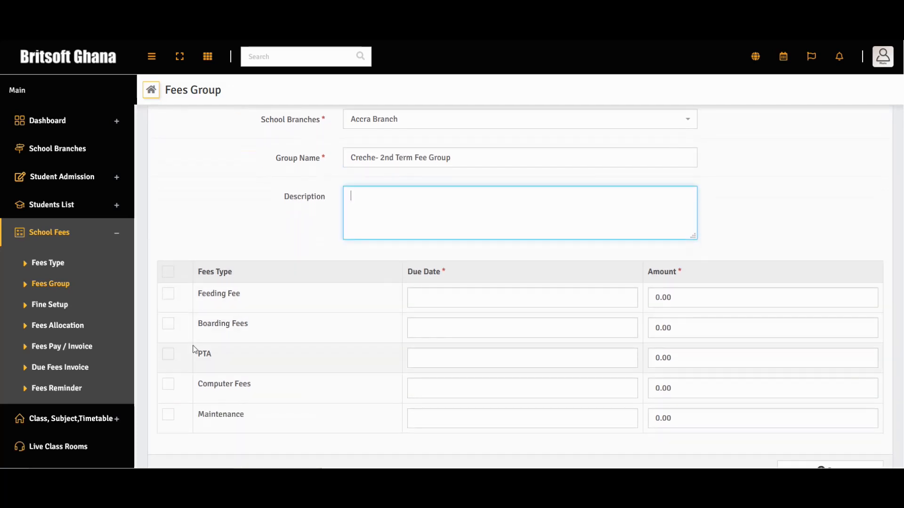
pyautogui.scroll(-1, 197, 339)
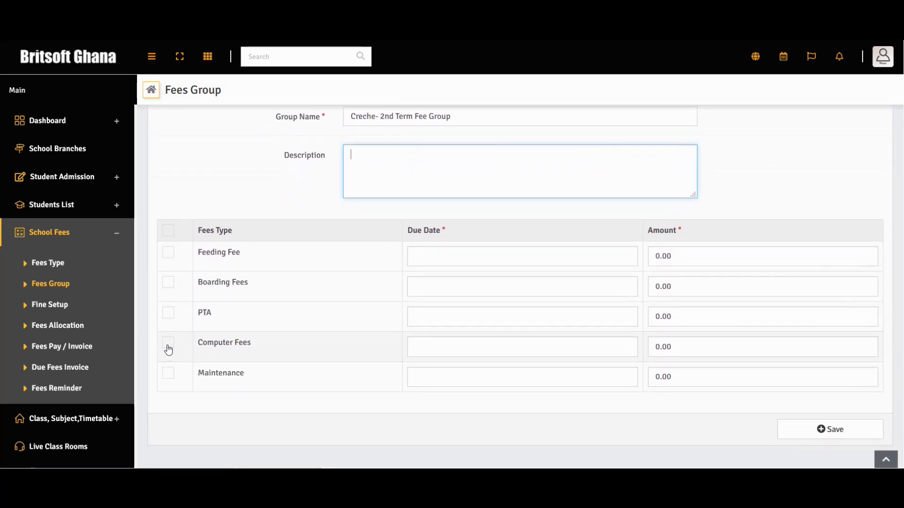
pyautogui.click(169, 314)
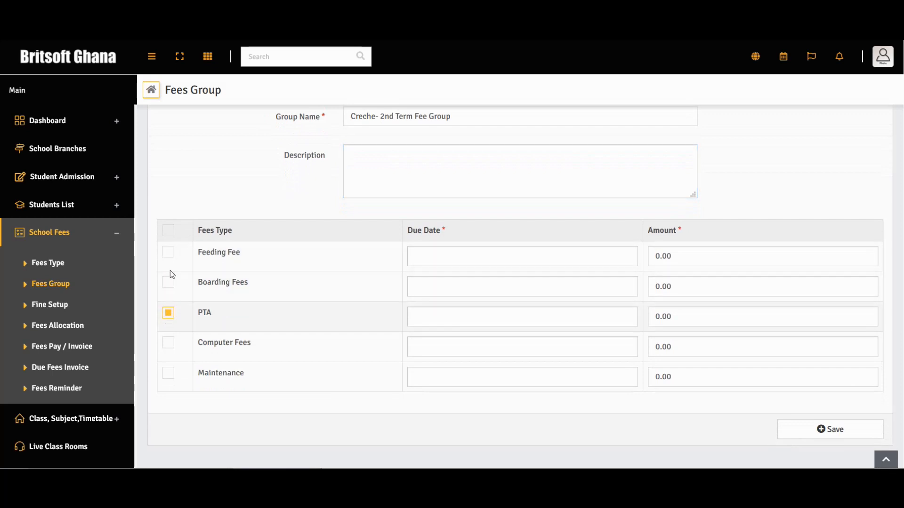
pyautogui.click(169, 258)
pyautogui.click(171, 374)
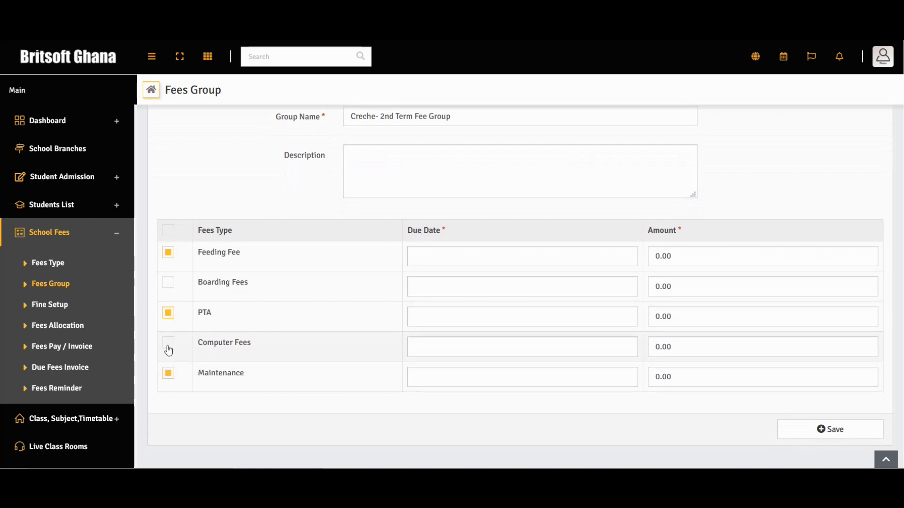
pyautogui.click(169, 351)
# Set the due dates of Feeding Fee, Boarding Fees and PTA to 2020-09-16.
pyautogui.click(440, 259)
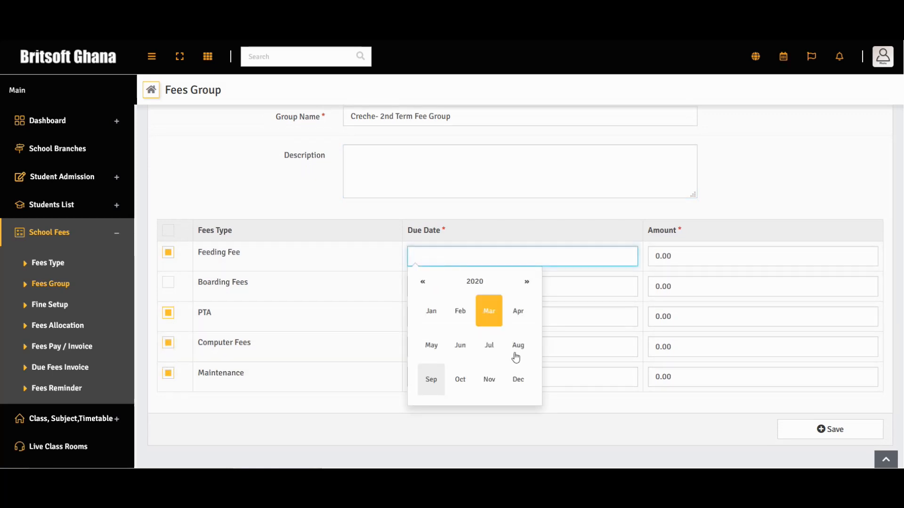
pyautogui.click(431, 384)
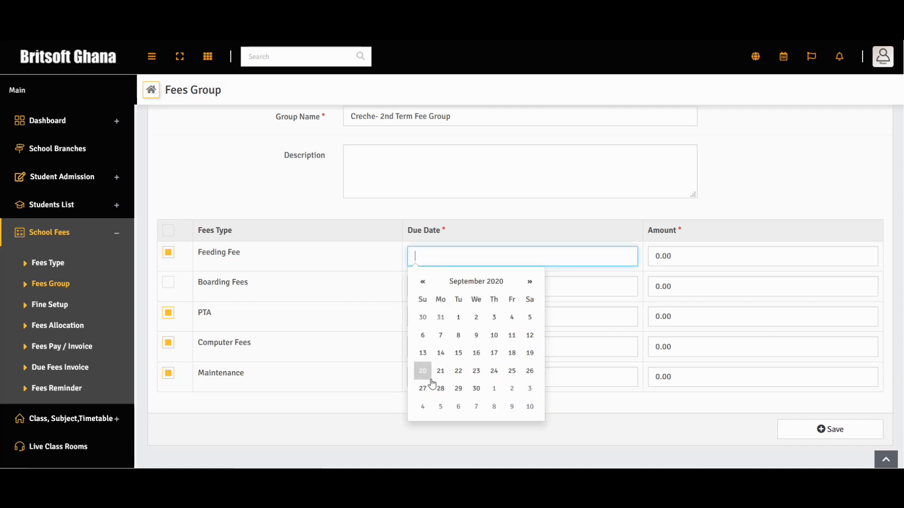
pyautogui.click(477, 354)
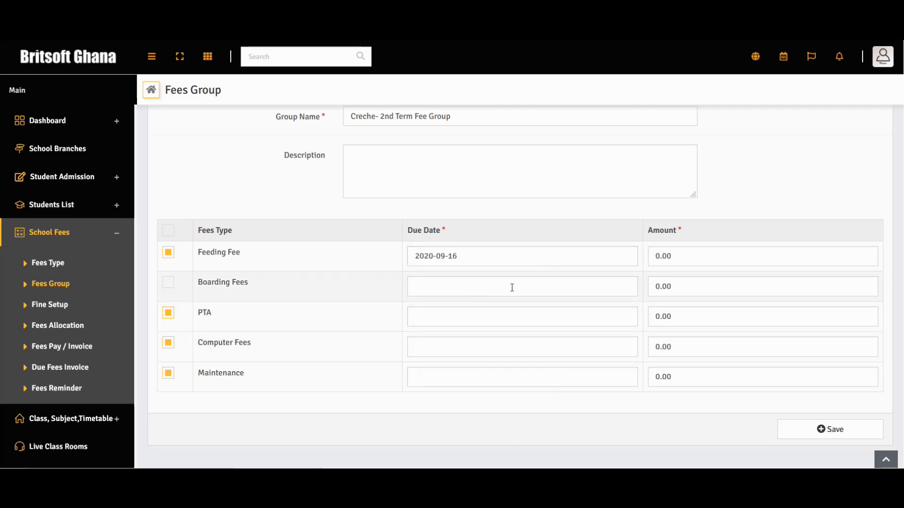
pyautogui.click(512, 287)
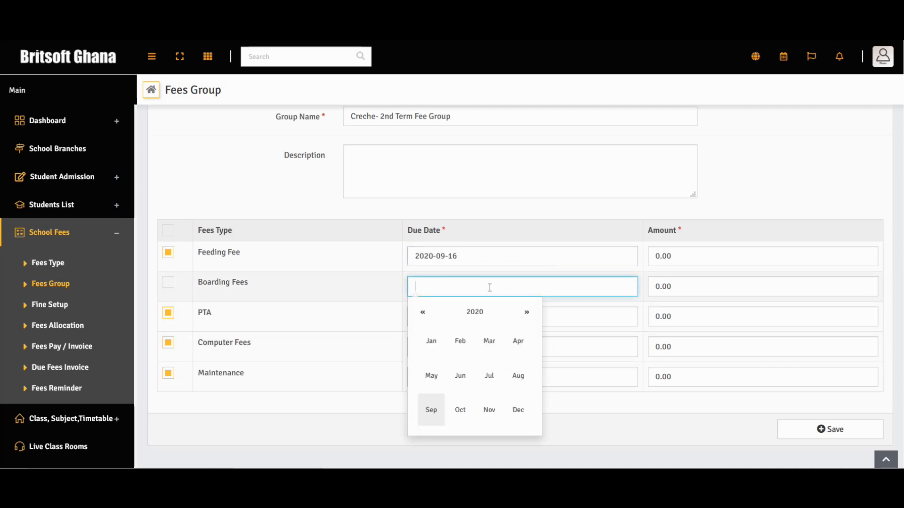
pyautogui.click(444, 409)
pyautogui.click(476, 381)
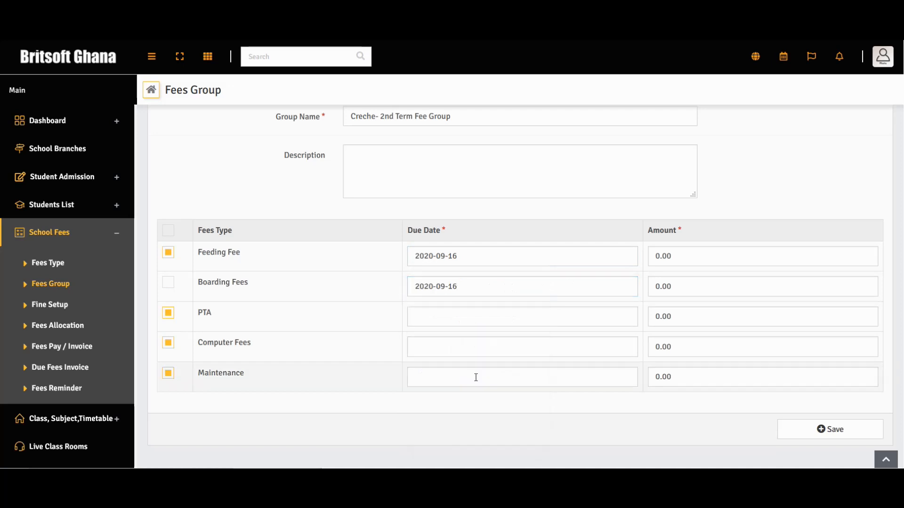
pyautogui.click(455, 314)
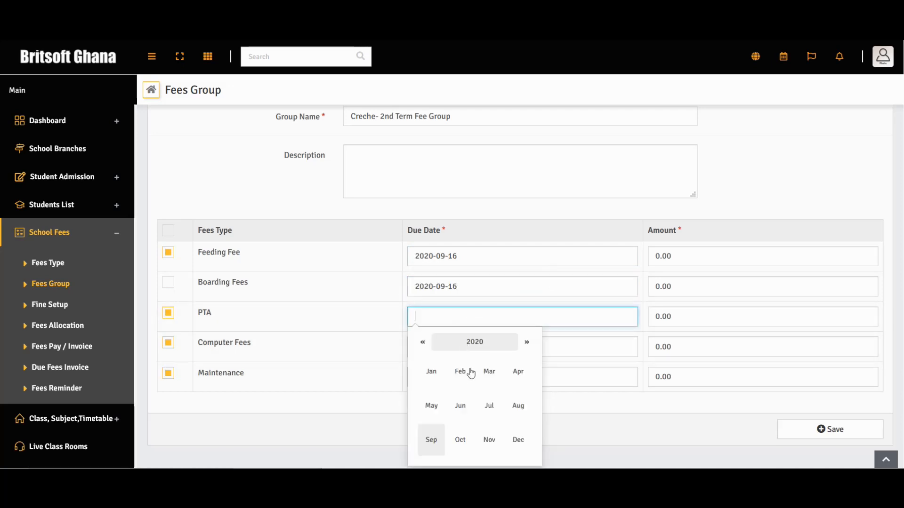
pyautogui.click(434, 439)
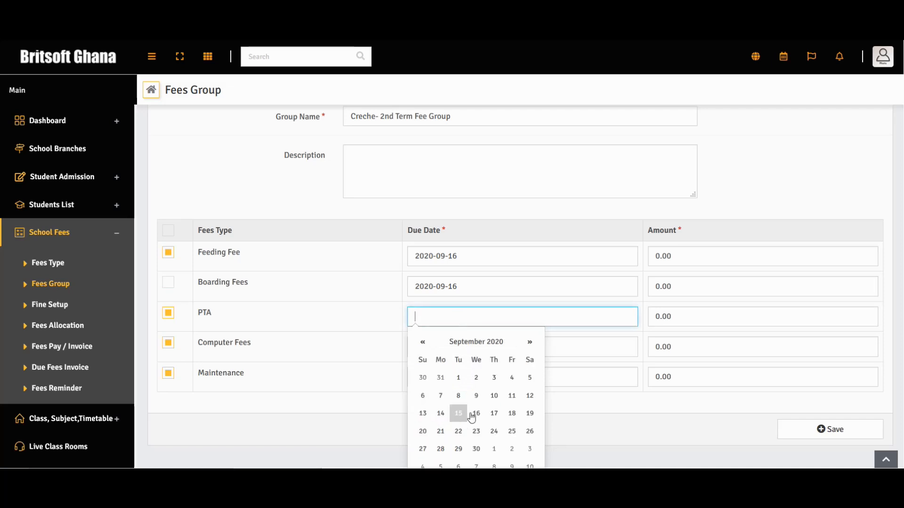
pyautogui.click(476, 415)
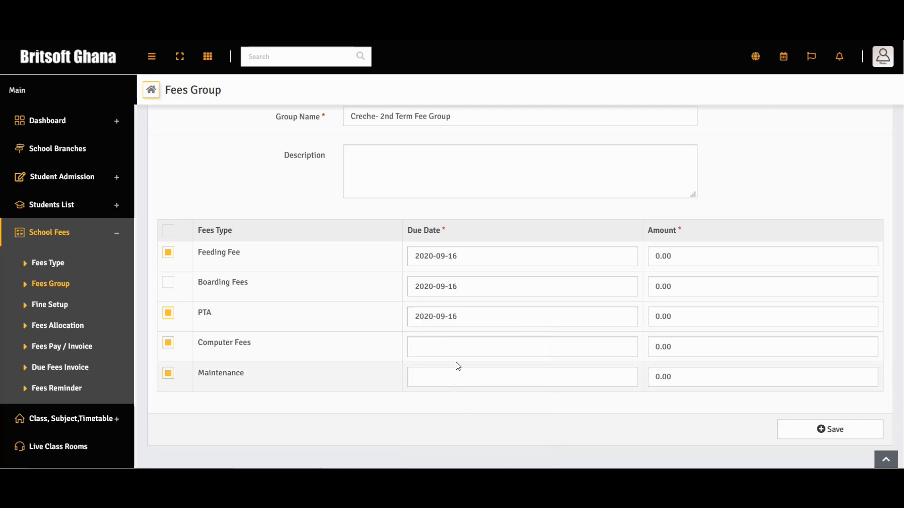
# Set the due dates of Computer Fees and Maintenance to 2020-09-16.
pyautogui.click(457, 348)
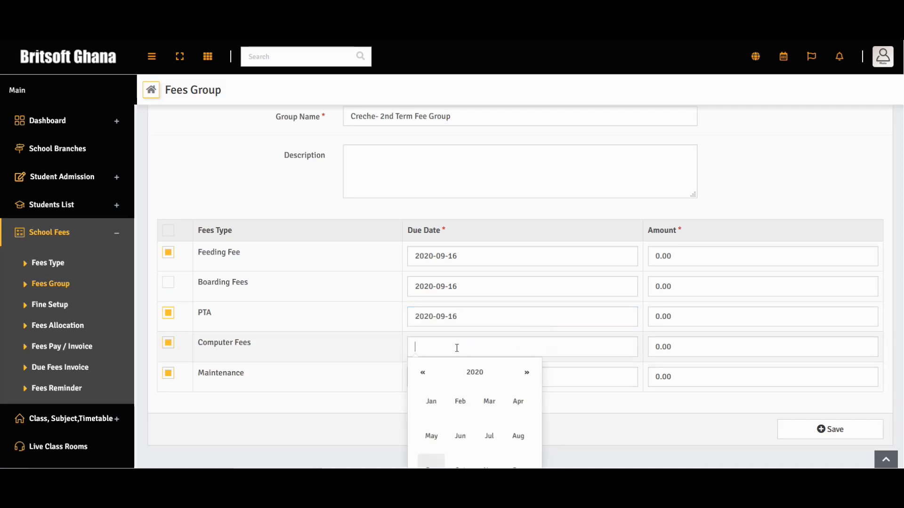
pyautogui.click(431, 462)
pyautogui.click(477, 444)
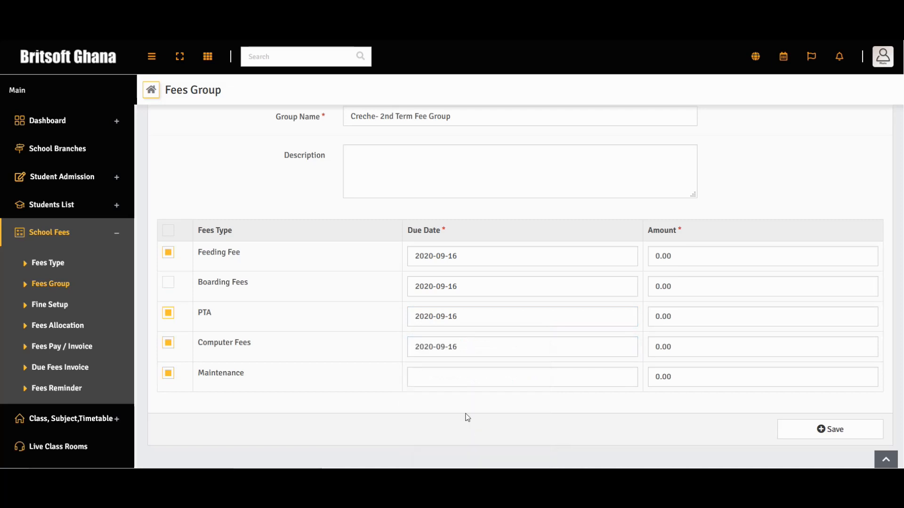
pyautogui.click(465, 385)
pyautogui.scroll(-2, 461, 437)
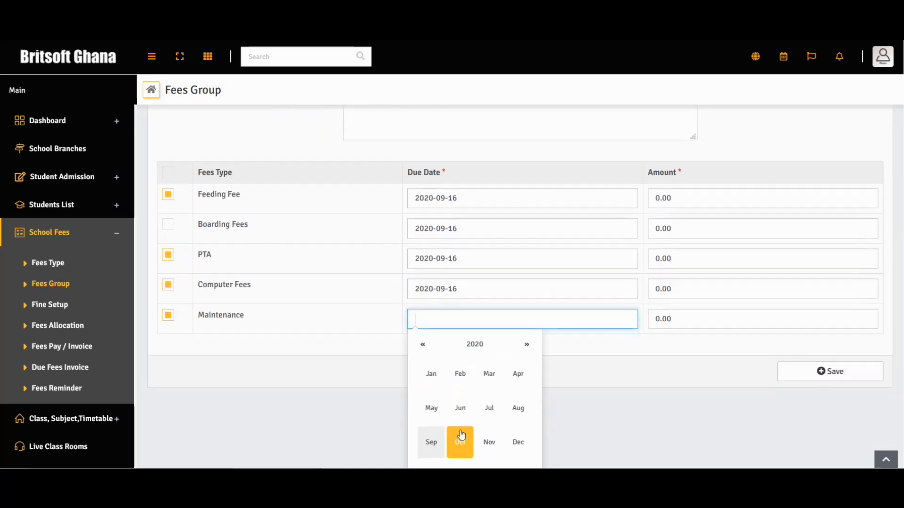
pyautogui.click(436, 442)
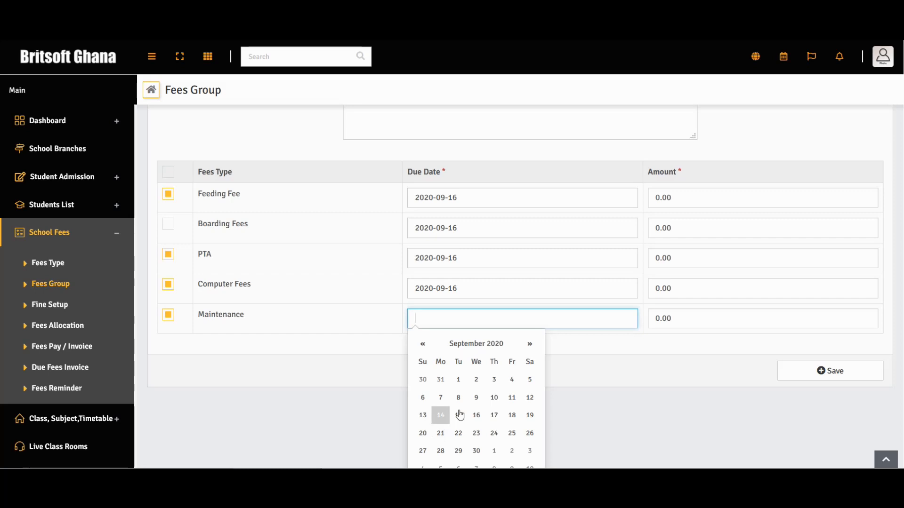
pyautogui.click(481, 416)
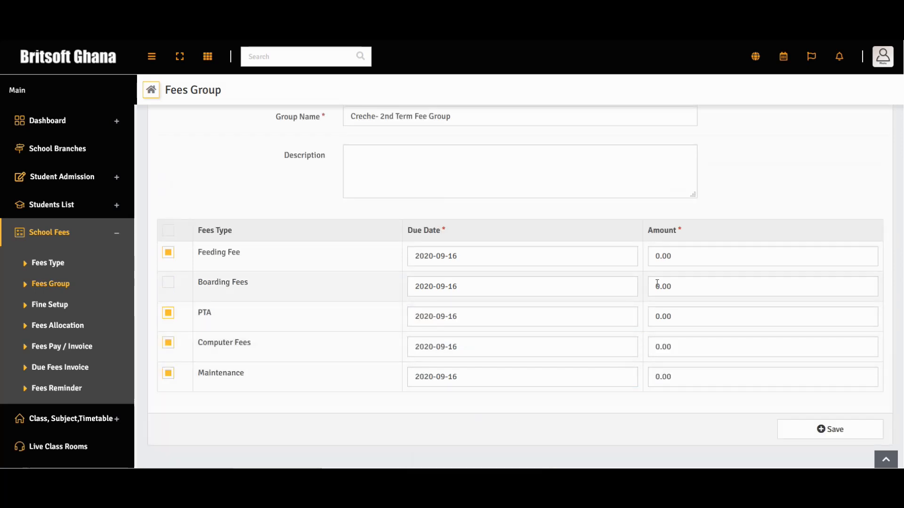
# Enter the amounts: 200 for Feeding Fee, 150 for PTA, 250 for Maintenance and 60 for Computer Fees.
pyautogui.moveTo(658, 259); pyautogui.dragTo(662, 260)
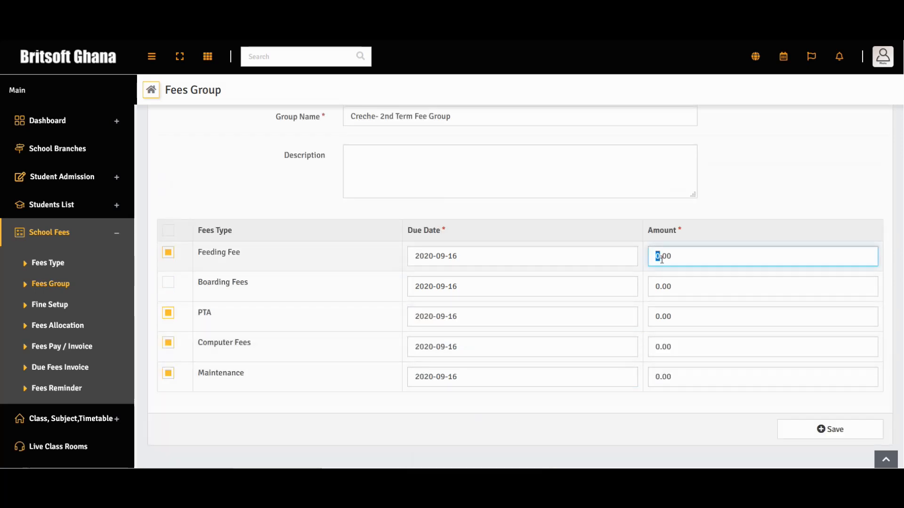
pyautogui.write('200')
pyautogui.moveTo(657, 288); pyautogui.dragTo(652, 318)
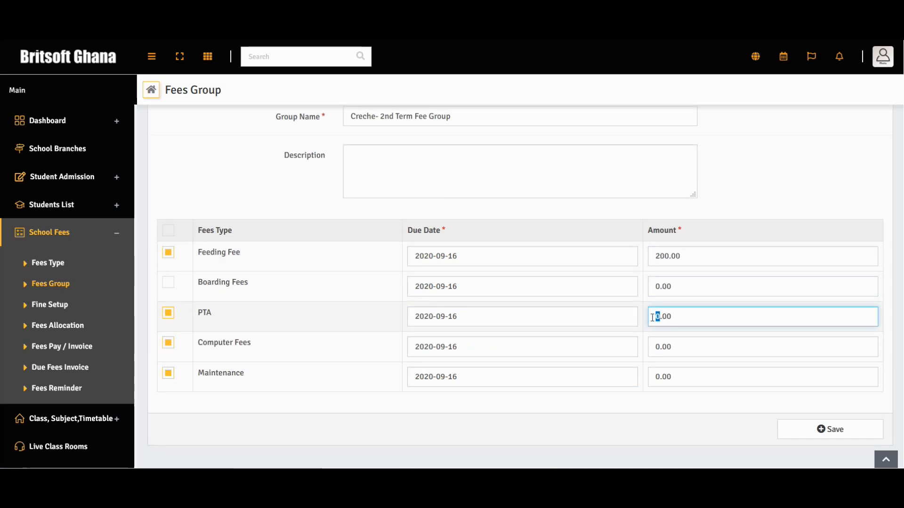
pyautogui.write('150')
pyautogui.moveTo(660, 377); pyautogui.dragTo(653, 381)
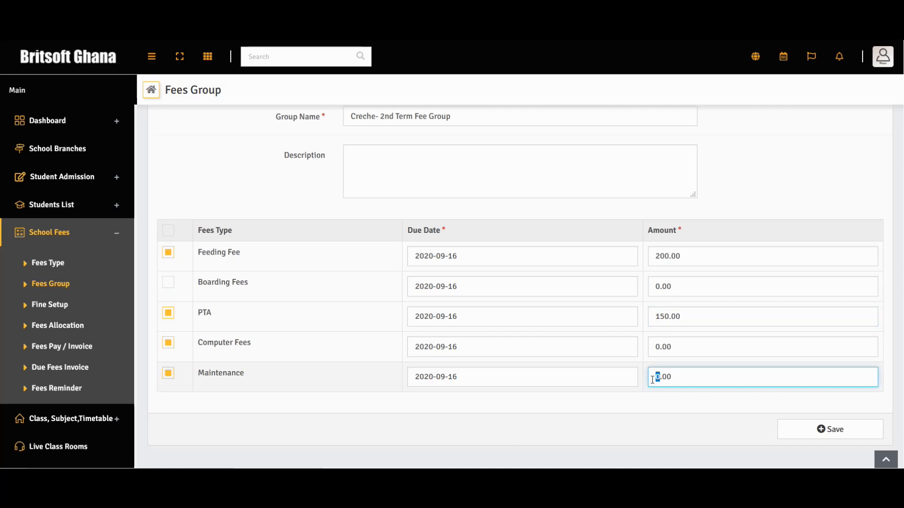
pyautogui.write('250')
pyautogui.moveTo(660, 349); pyautogui.dragTo(657, 348)
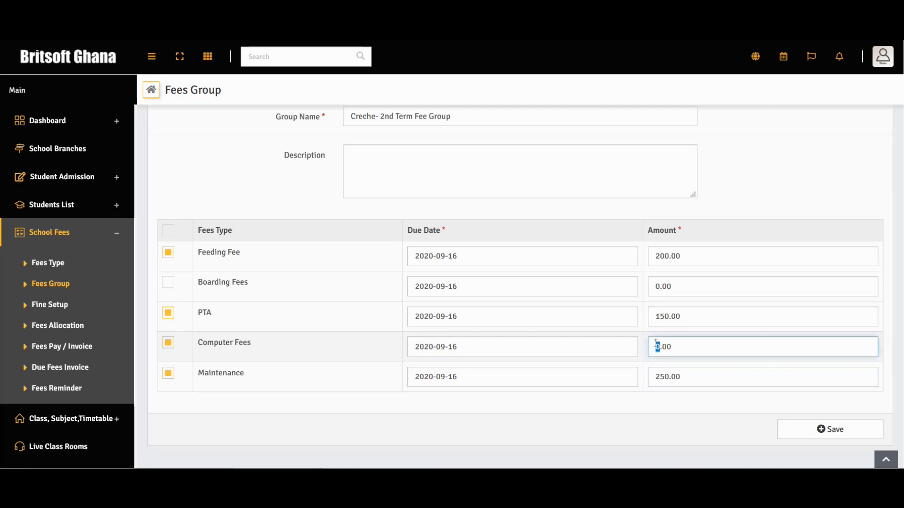
pyautogui.write('60')
# Save the fees group and check its entry at the end of the Fees Group list.
pyautogui.click(816, 428)
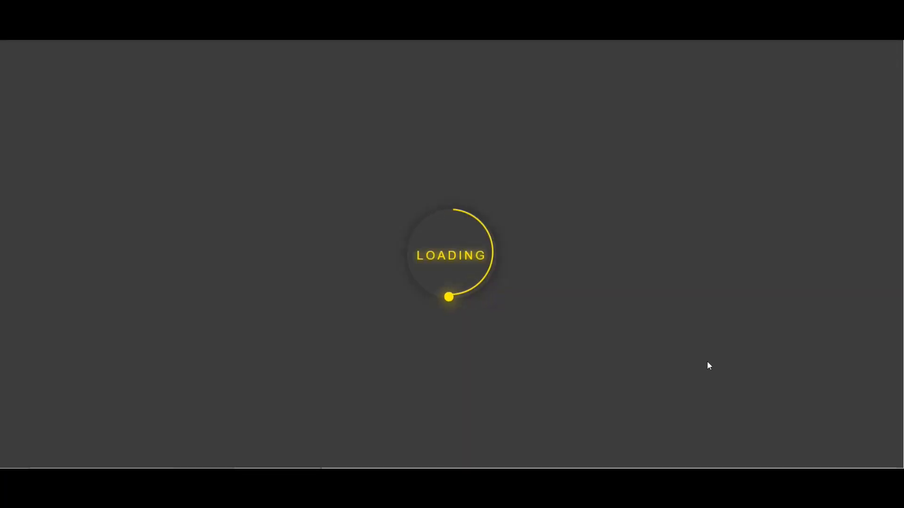
pyautogui.scroll(-2, 564, 329)
pyautogui.scroll(-2, 564, 329)
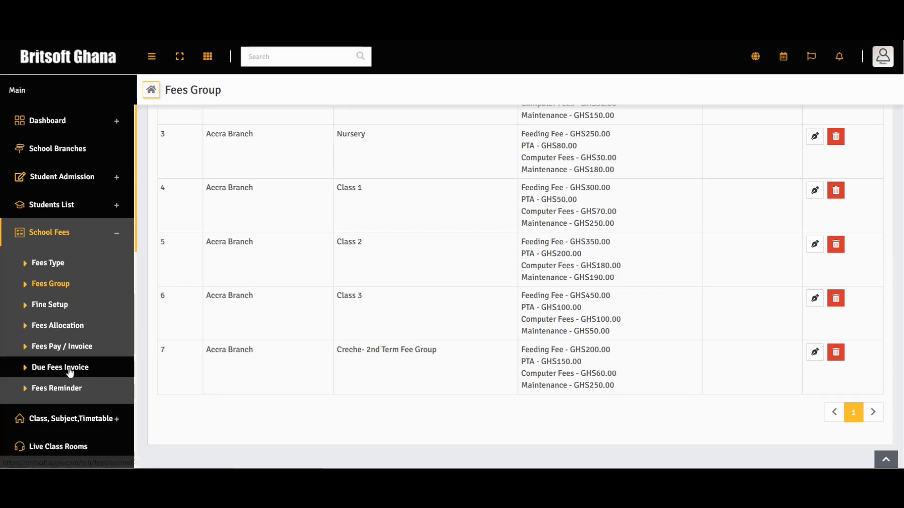
# Open Fees Allocation and choose Accra Branch, class Creche and section A.
pyautogui.click(77, 327)
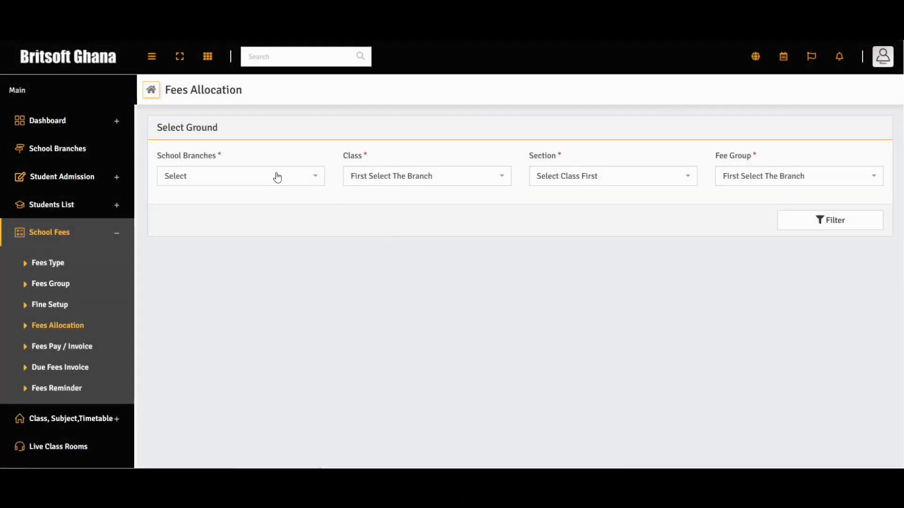
pyautogui.click(248, 181)
pyautogui.click(276, 207)
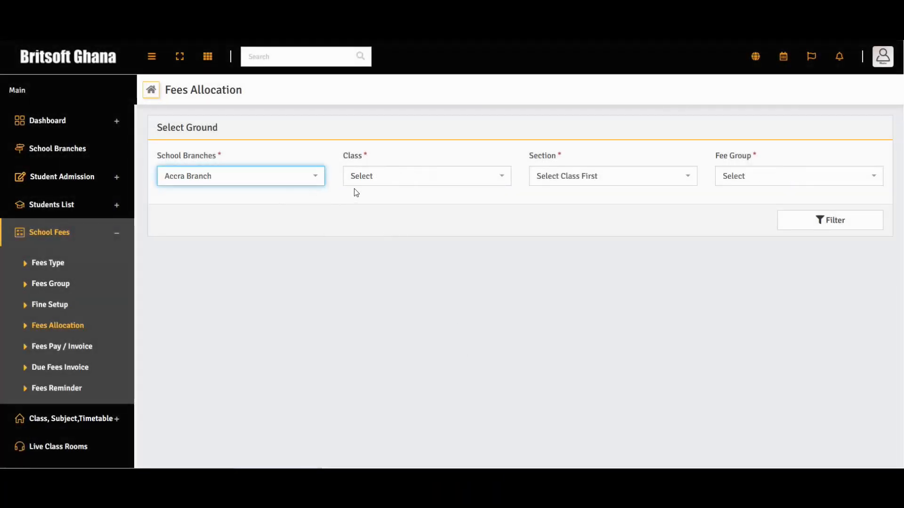
pyautogui.click(384, 175)
pyautogui.click(425, 221)
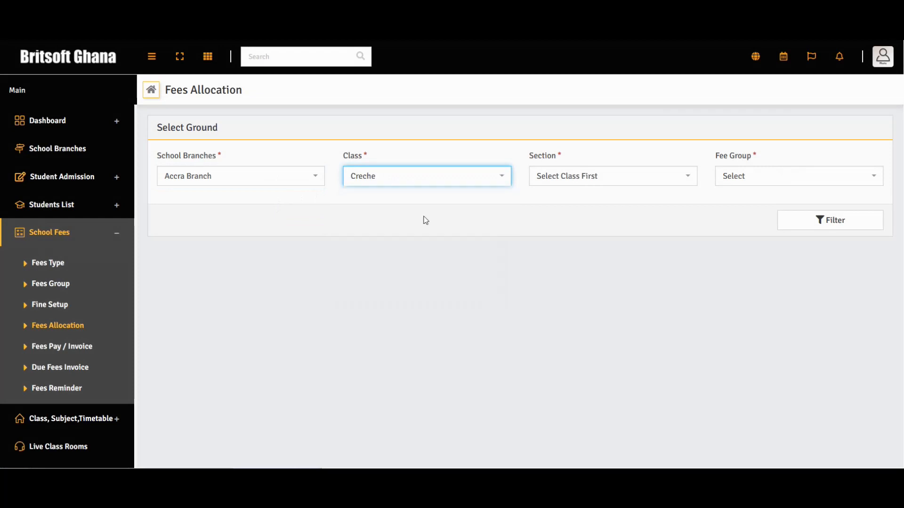
pyautogui.click(585, 175)
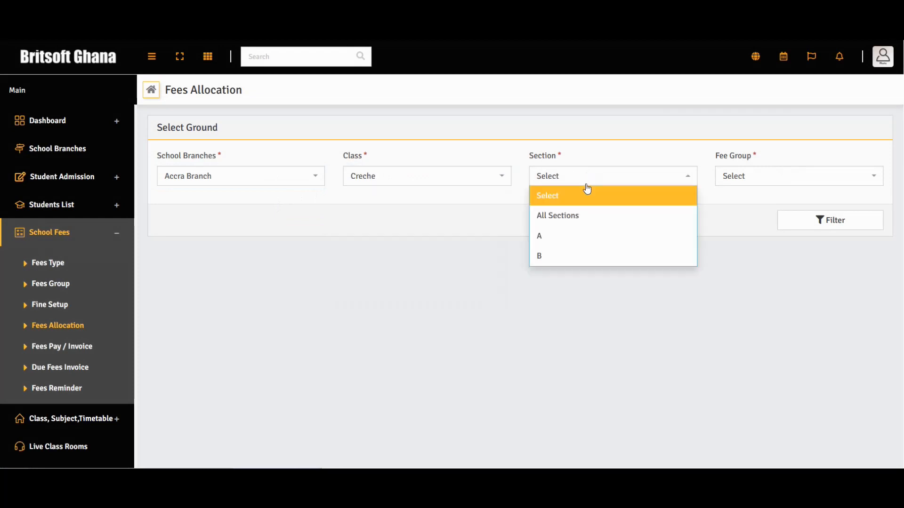
pyautogui.click(575, 242)
# Choose the "Creche- 2nd Term Fee Group" fee group and filter to list the class's students.
pyautogui.click(779, 181)
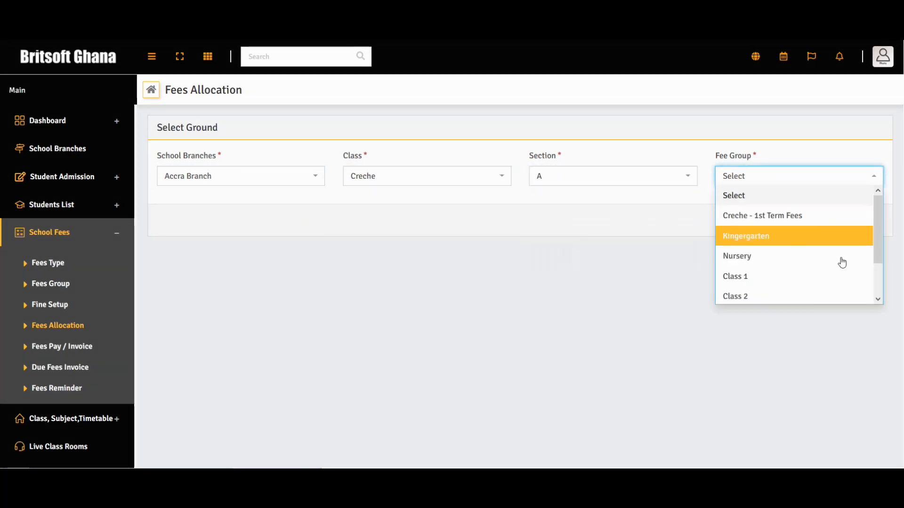
pyautogui.scroll(-2, 842, 263)
pyautogui.click(819, 297)
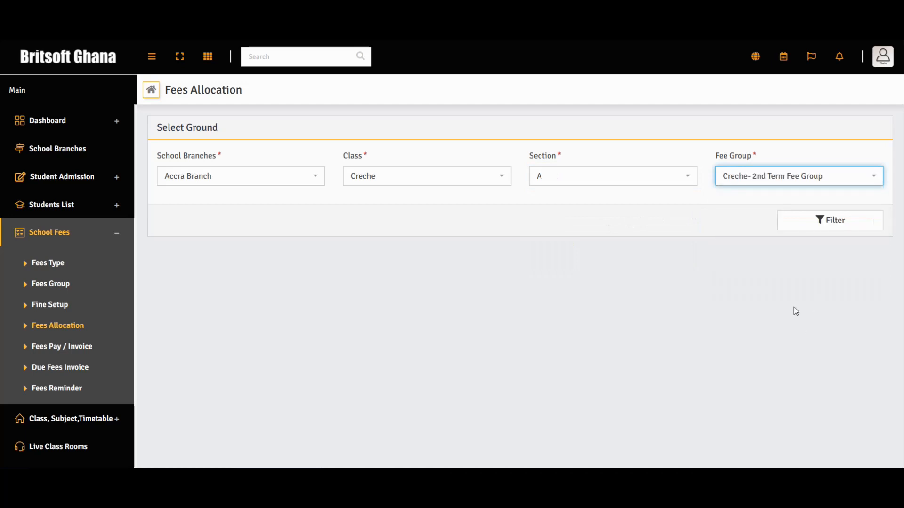
pyautogui.click(826, 225)
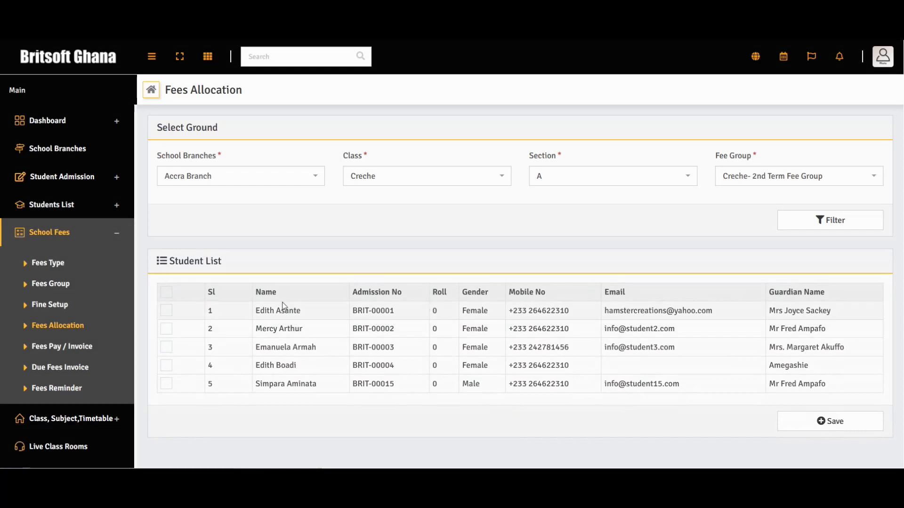
# Select all the listed students and save the fee group allocation for them.
pyautogui.click(168, 295)
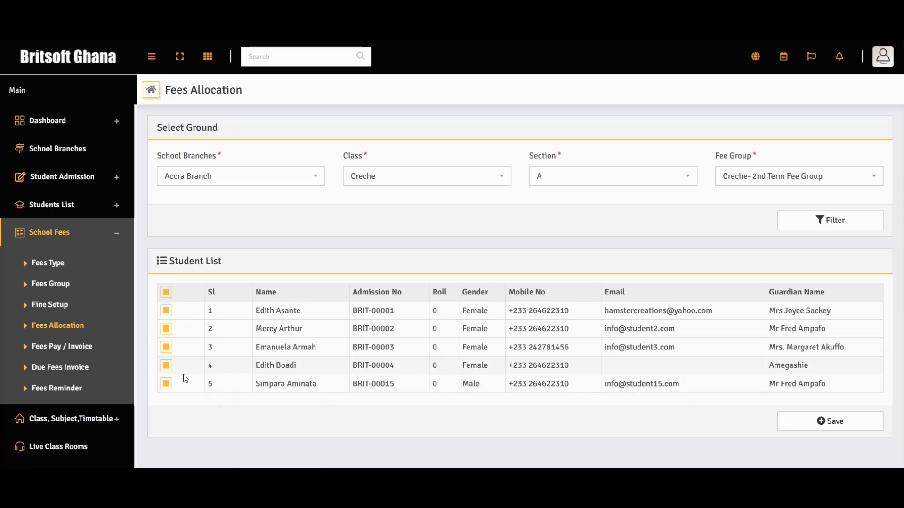
pyautogui.click(166, 366)
pyautogui.click(166, 366)
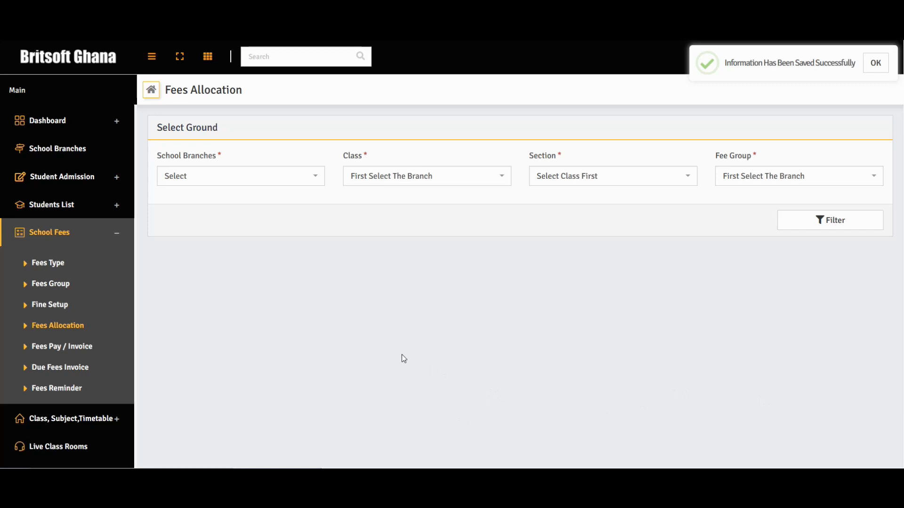
# Open Fees Pay / Invoice and filter the invoice list to Accra Branch, class Creche and section A.
pyautogui.click(67, 354)
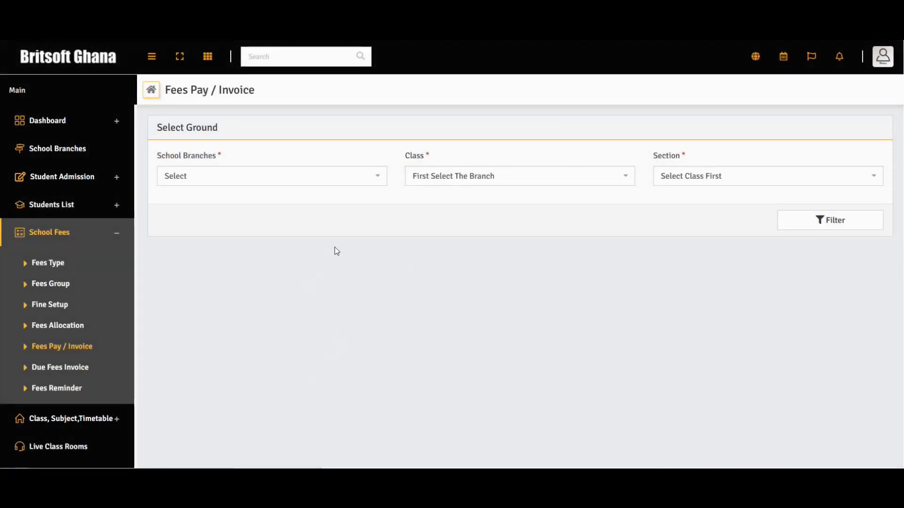
pyautogui.click(302, 182)
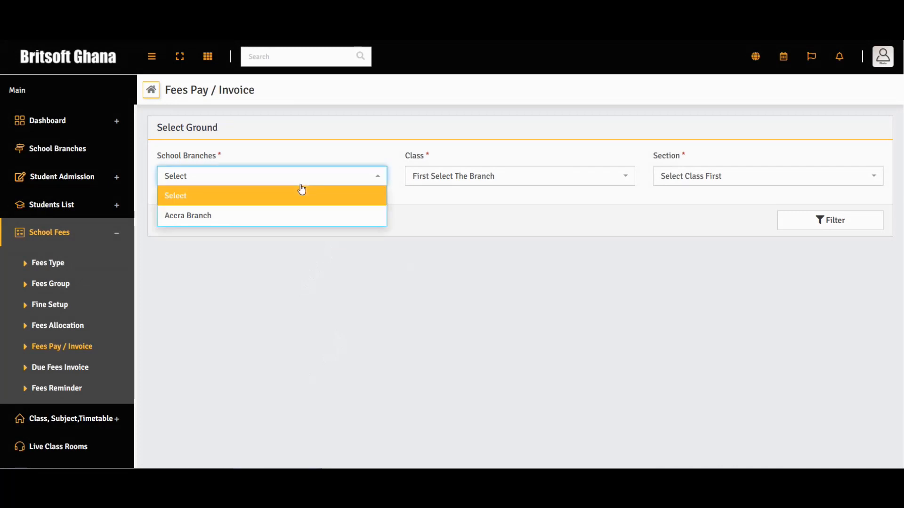
pyautogui.click(295, 221)
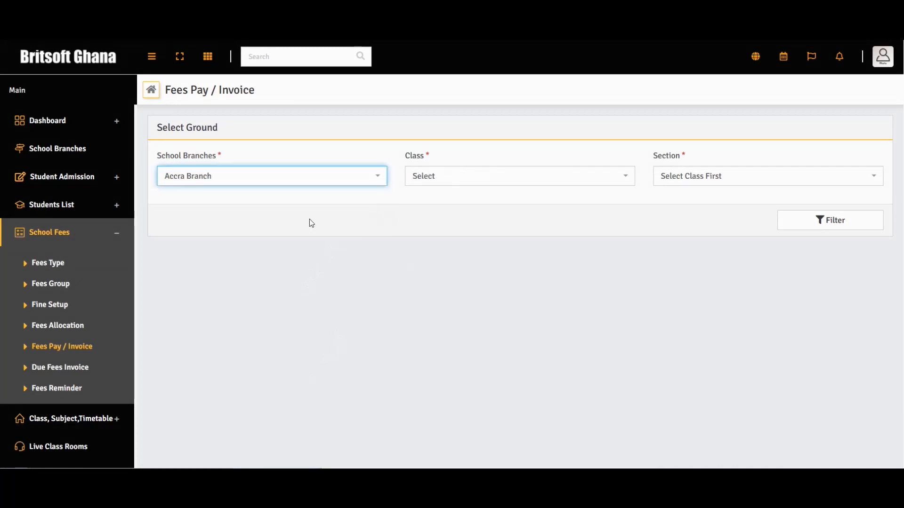
pyautogui.click(472, 183)
pyautogui.click(472, 217)
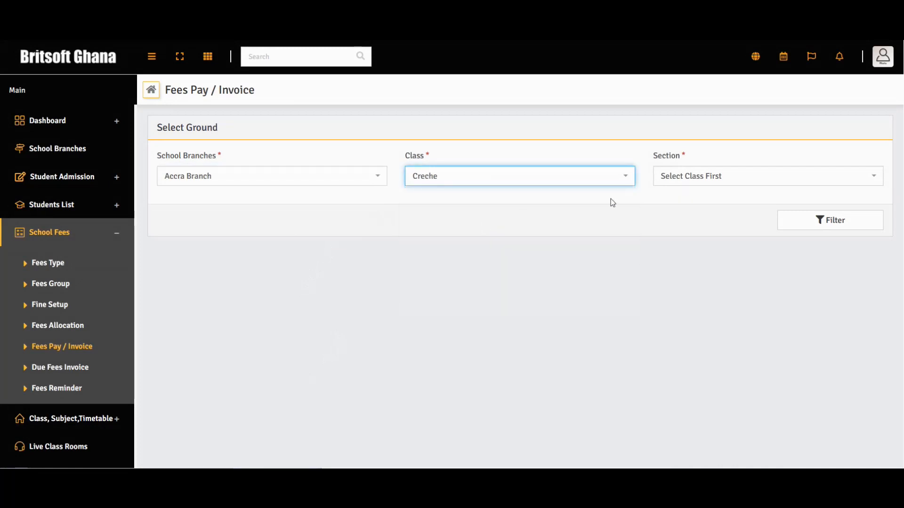
pyautogui.click(682, 179)
pyautogui.click(697, 235)
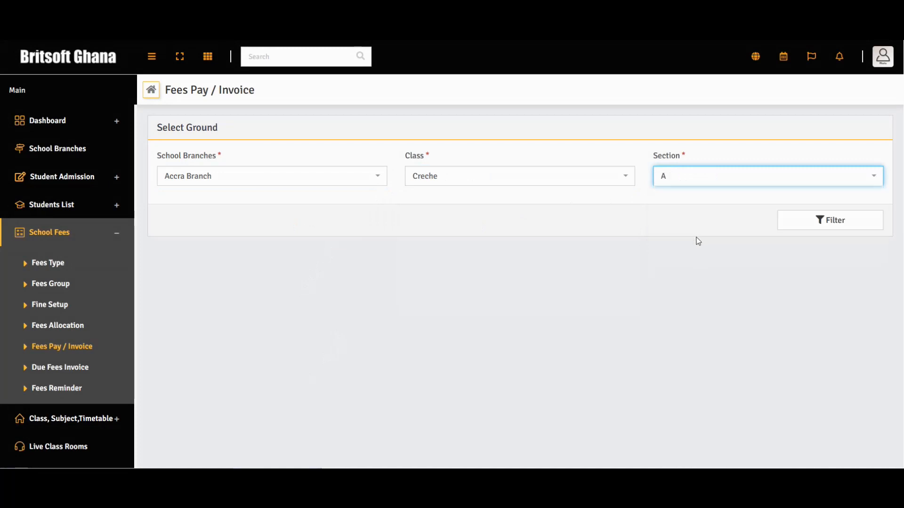
pyautogui.click(805, 227)
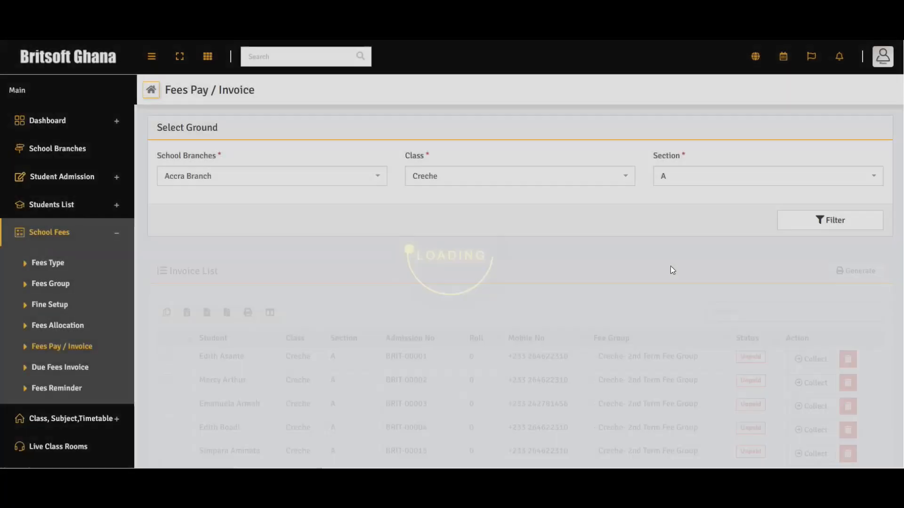
pyautogui.scroll(-1, 670, 267)
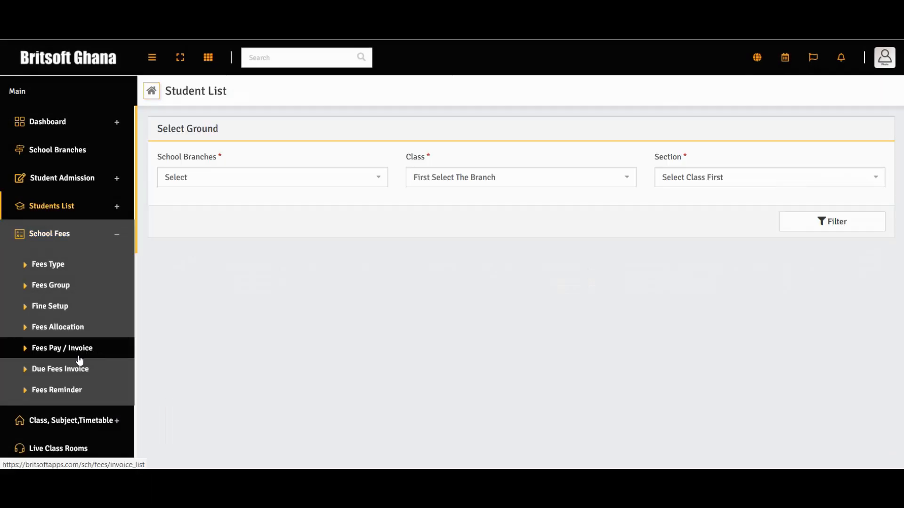
# Reopen Fees Pay / Invoice and list the invoices of Accra Branch, class Creche, for all sections.
pyautogui.click(79, 357)
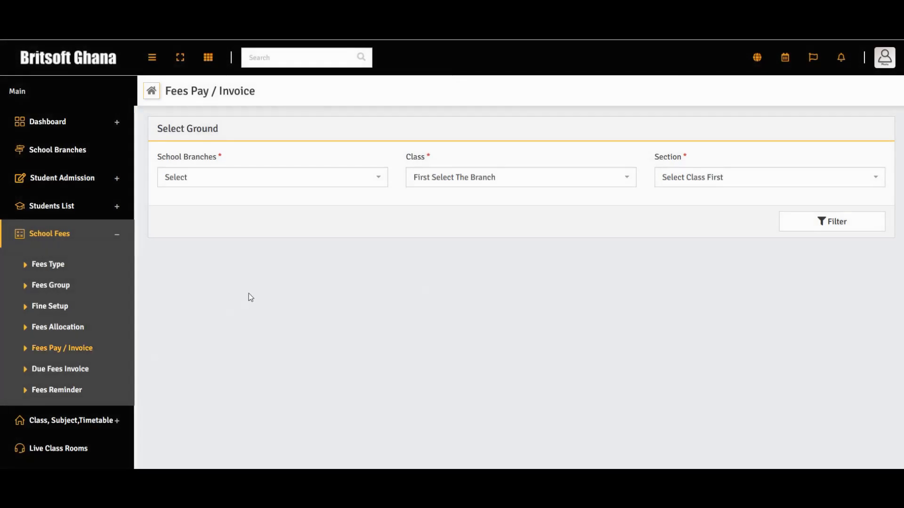
pyautogui.click(329, 178)
pyautogui.click(310, 216)
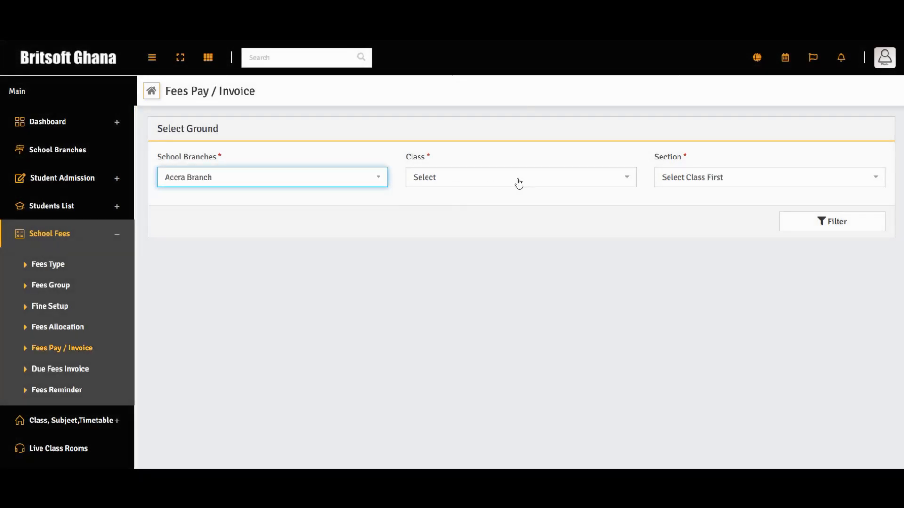
pyautogui.click(542, 187)
pyautogui.click(541, 225)
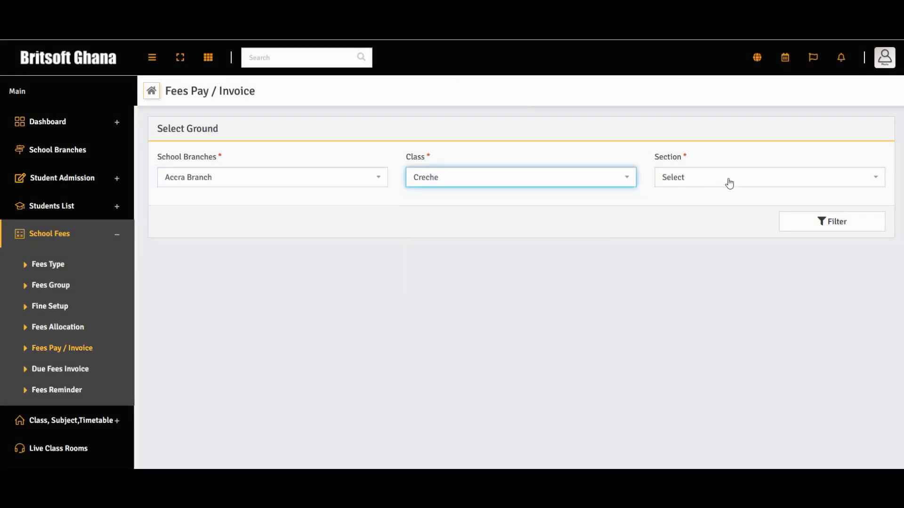
pyautogui.click(729, 181)
pyautogui.click(727, 219)
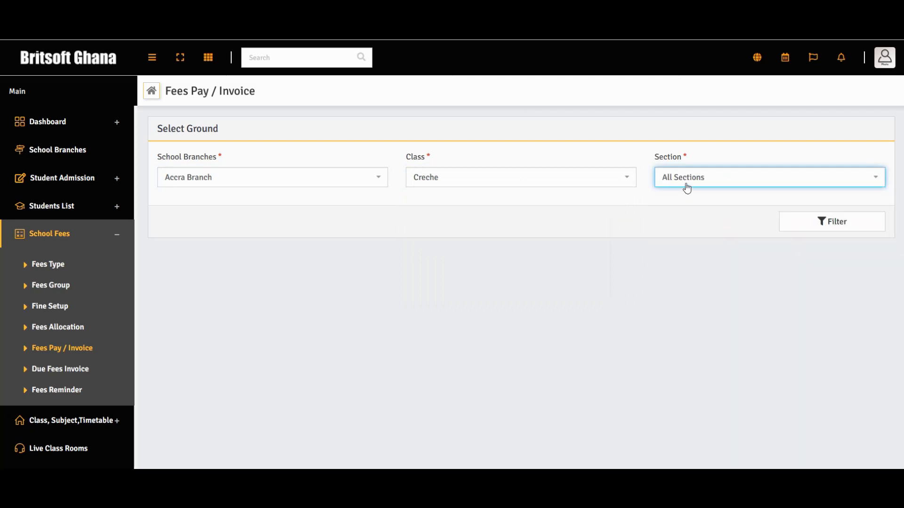
pyautogui.click(719, 184)
pyautogui.click(714, 218)
pyautogui.click(808, 225)
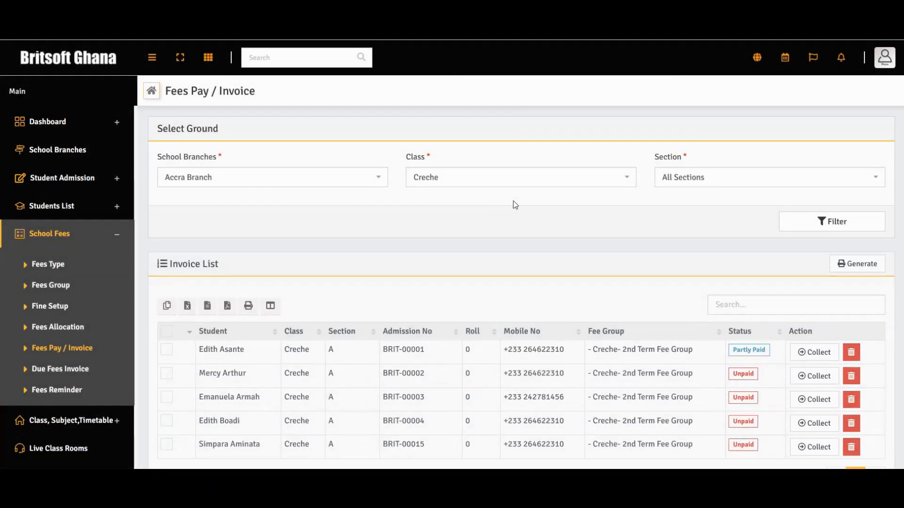
pyautogui.scroll(-1, 485, 210)
pyautogui.scroll(-1, 486, 209)
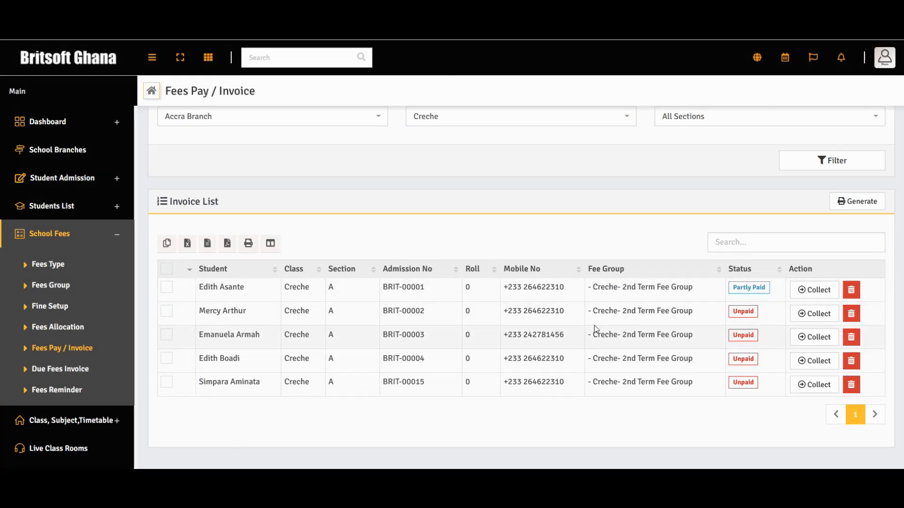
# Open fee collection for the second student in the invoice list and examine the invoice's fee items and totals.
pyautogui.click(819, 320)
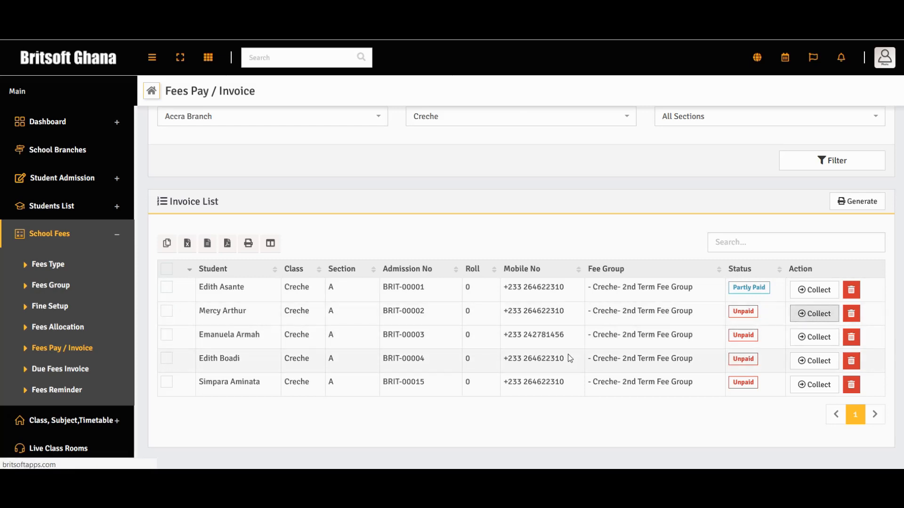
pyautogui.scroll(-2, 347, 303)
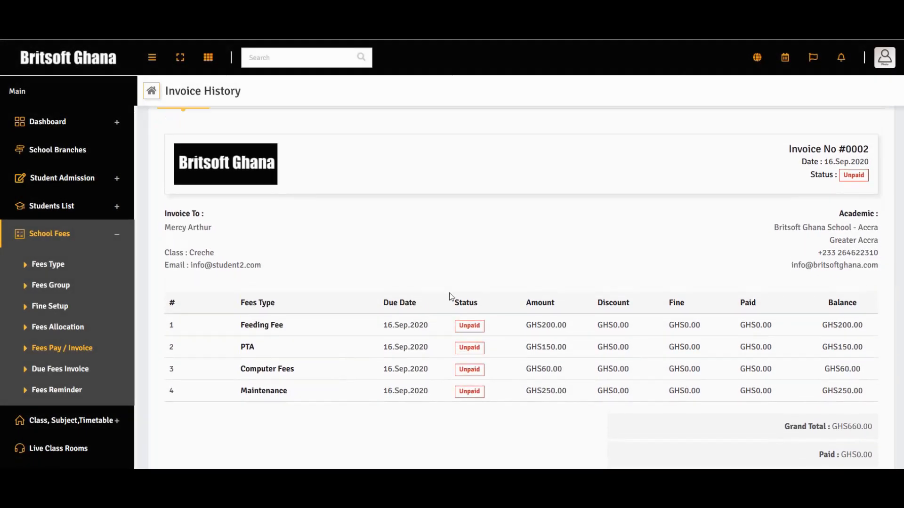
pyautogui.scroll(2, 511, 286)
pyautogui.scroll(-3, 461, 310)
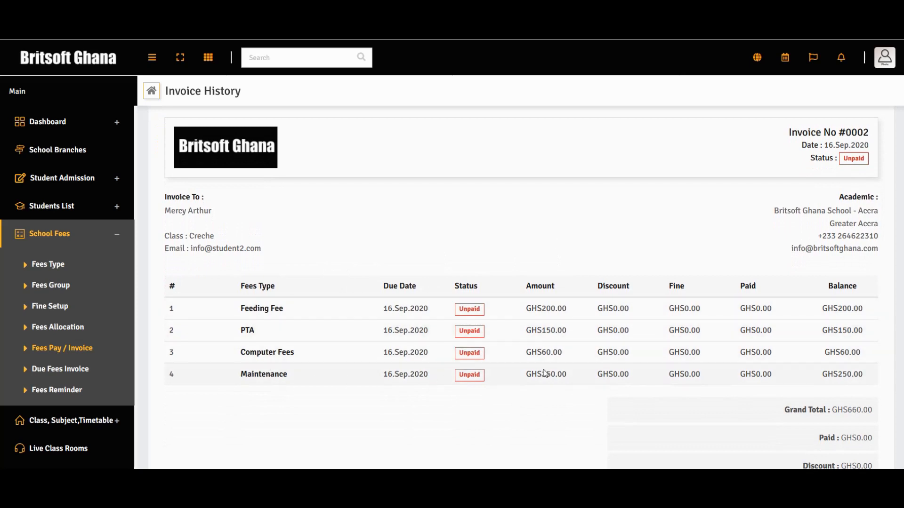
pyautogui.scroll(-3, 545, 372)
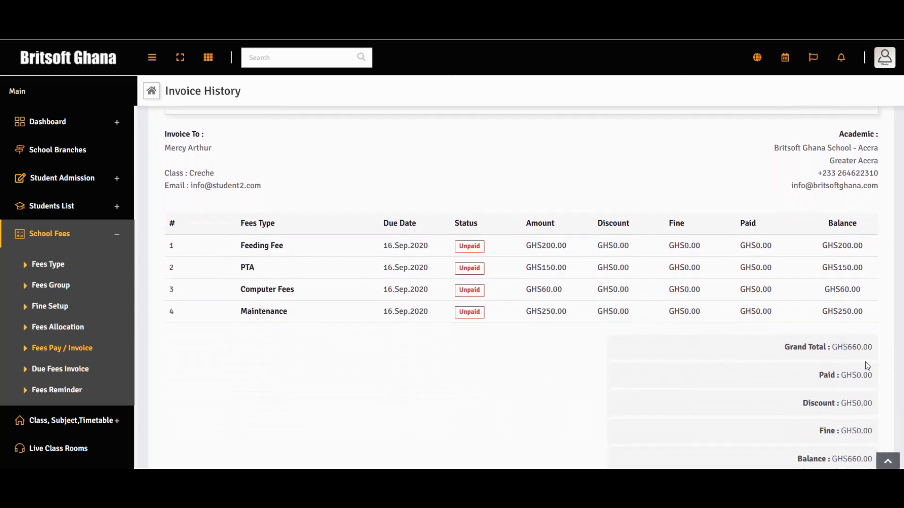
pyautogui.scroll(-3, 868, 365)
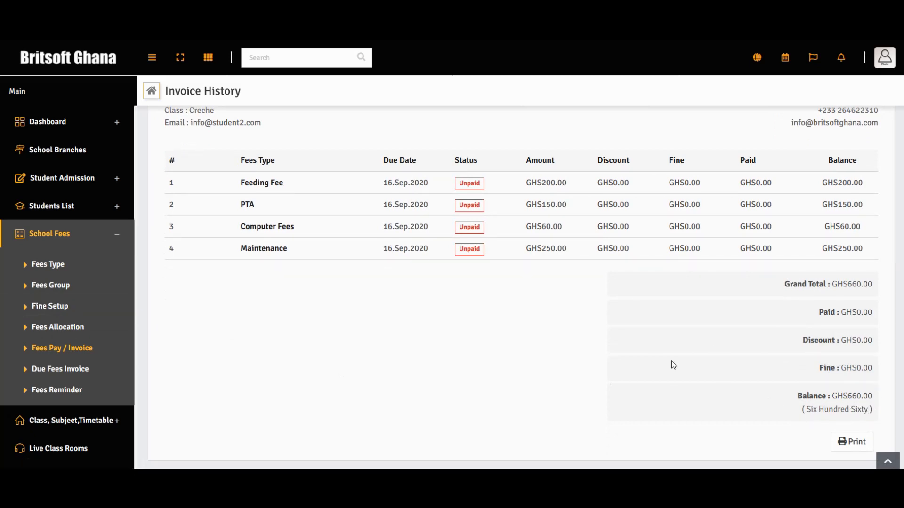
pyautogui.scroll(2, 672, 363)
pyautogui.scroll(3, 672, 364)
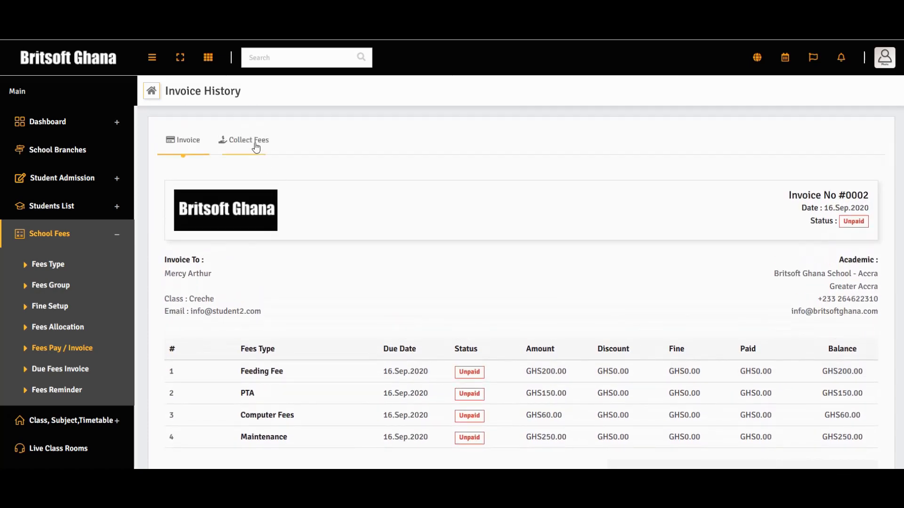
# Try to collect the student's Feeding Fee with Cash as the payment method.
pyautogui.click(256, 147)
pyautogui.click(462, 189)
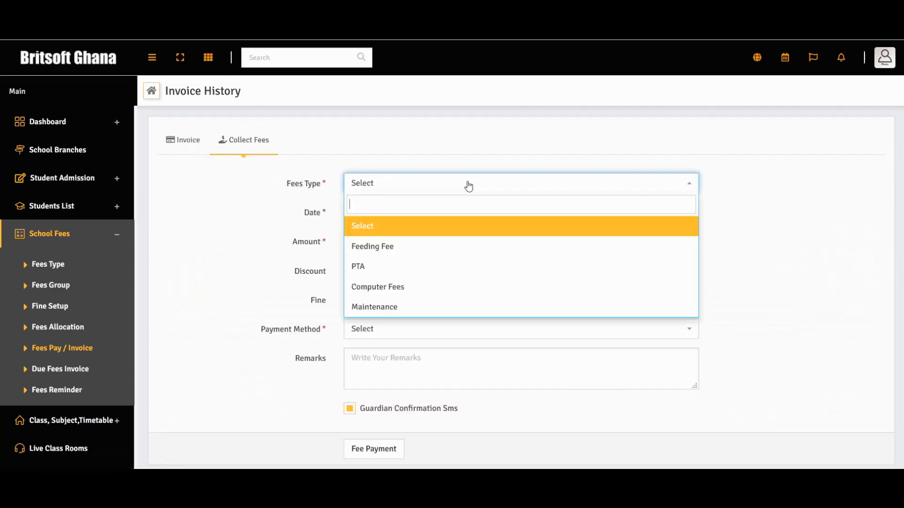
pyautogui.click(458, 247)
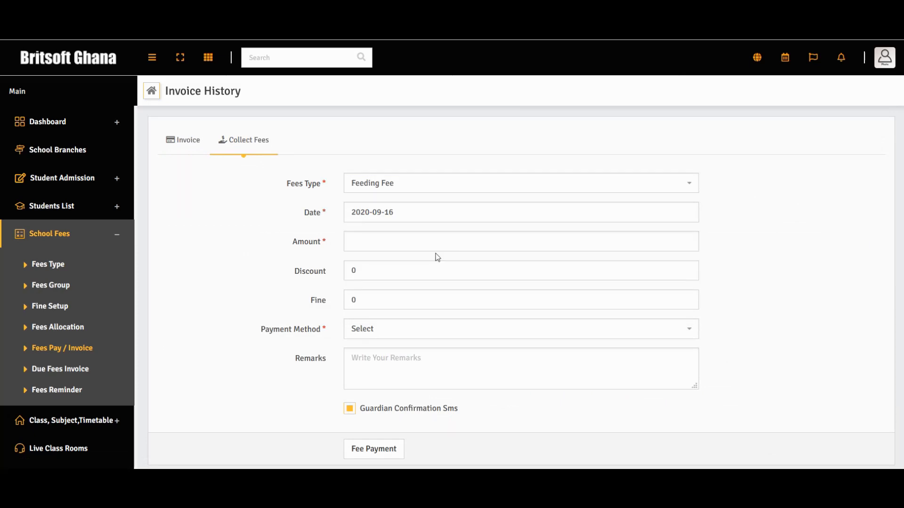
pyautogui.click(386, 331)
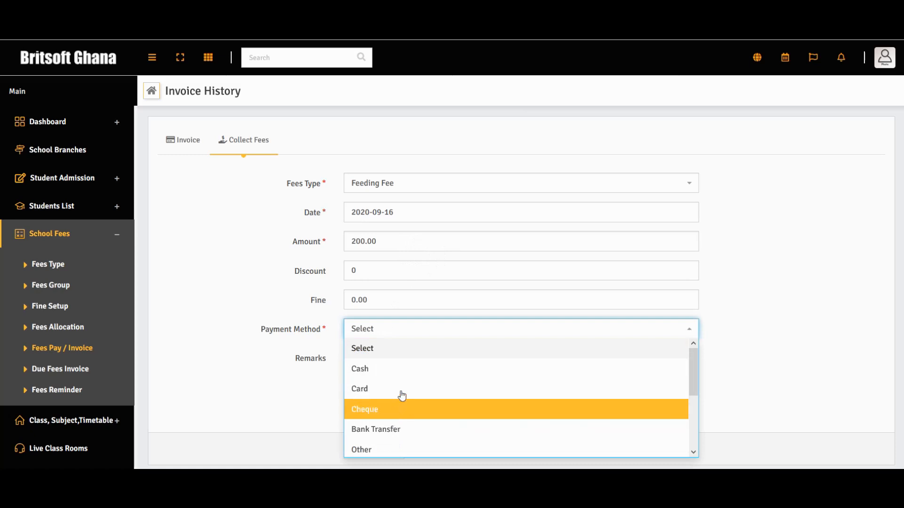
pyautogui.click(408, 371)
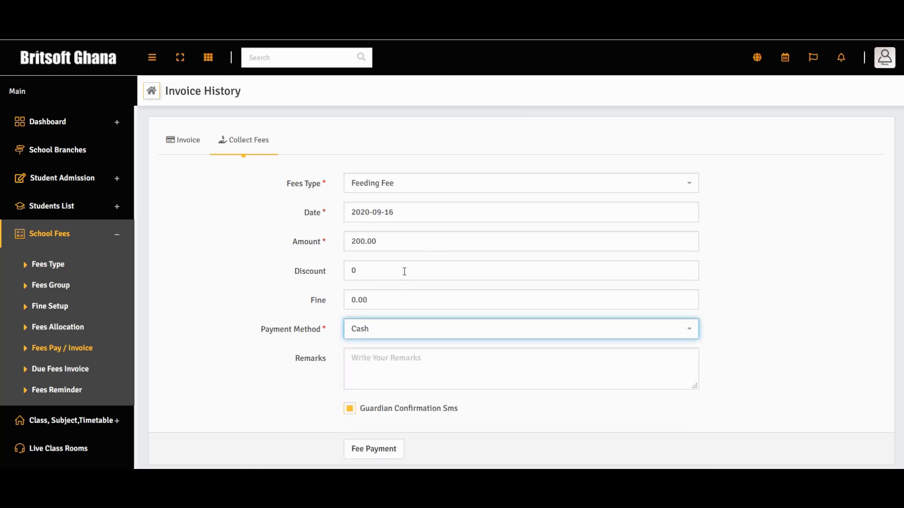
pyautogui.scroll(-1, 417, 316)
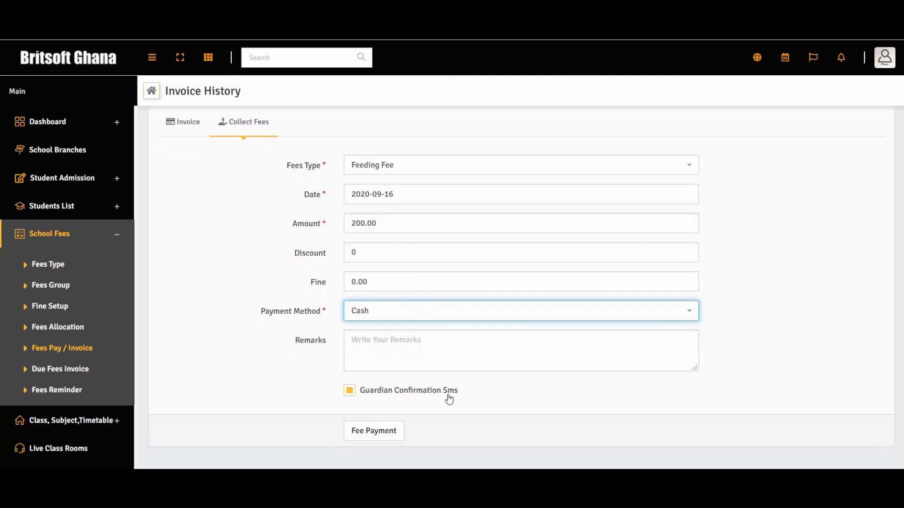
pyautogui.click(351, 394)
pyautogui.click(349, 394)
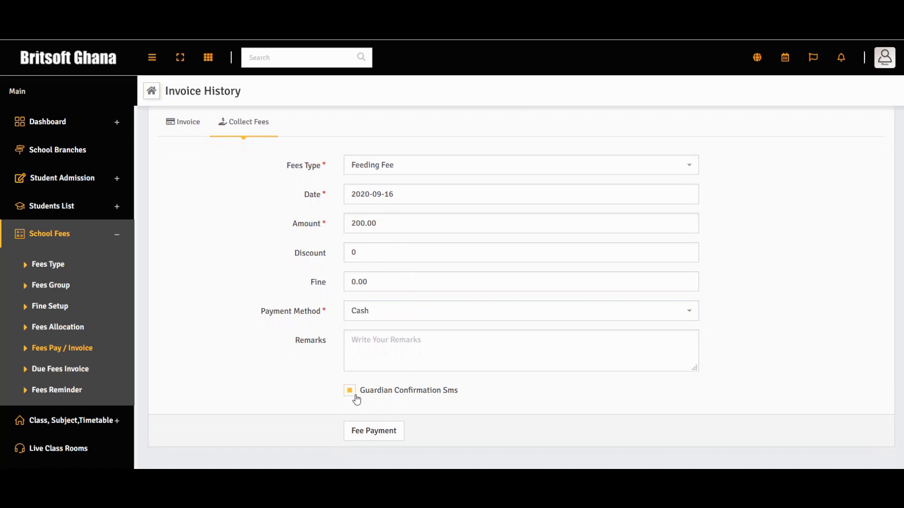
pyautogui.click(386, 432)
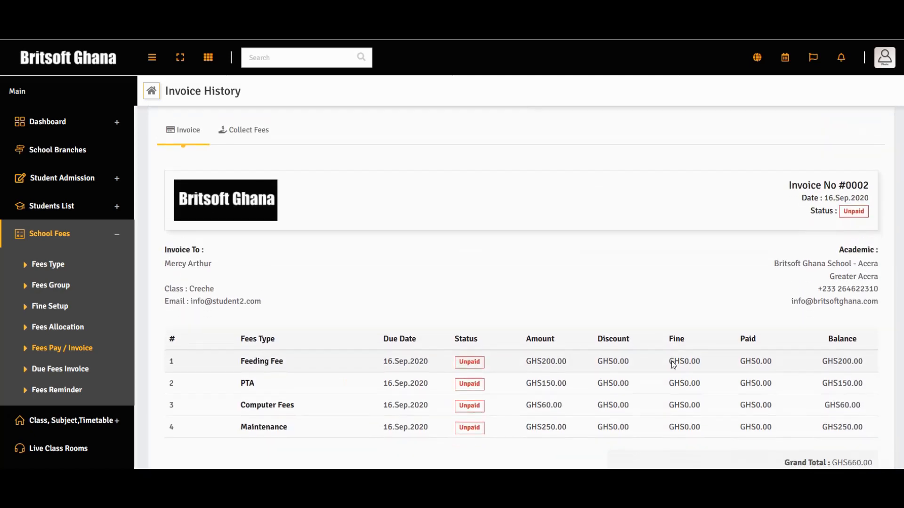
# Submit a Cash payment of the student's Feeding Fee with the Guardian Confirmation Sms turned off.
pyautogui.click(245, 140)
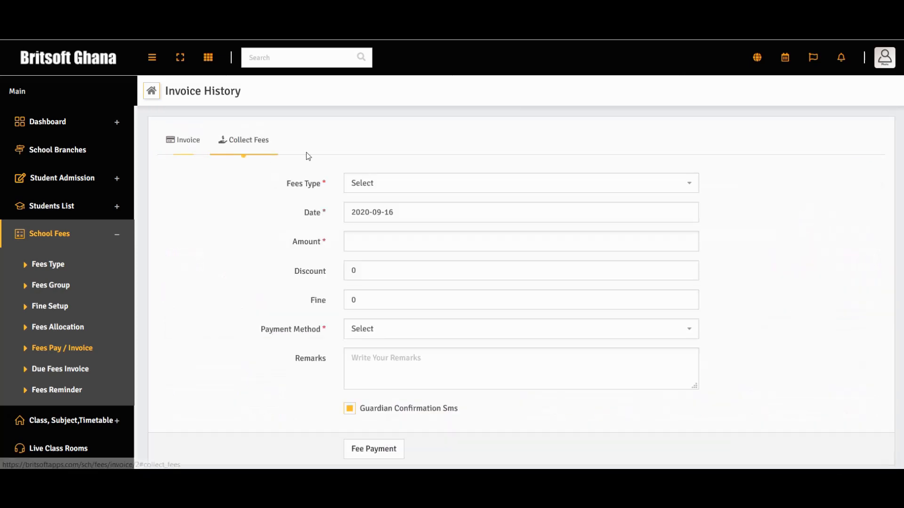
pyautogui.click(468, 185)
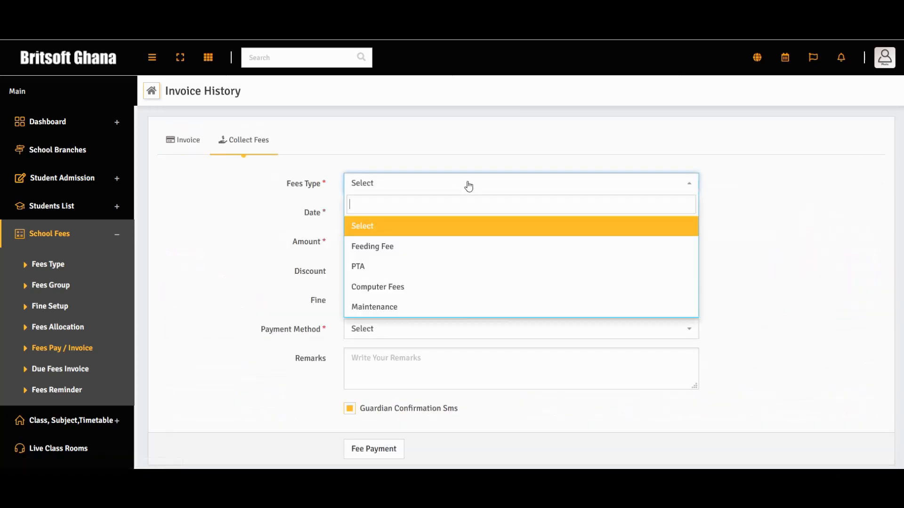
pyautogui.click(458, 246)
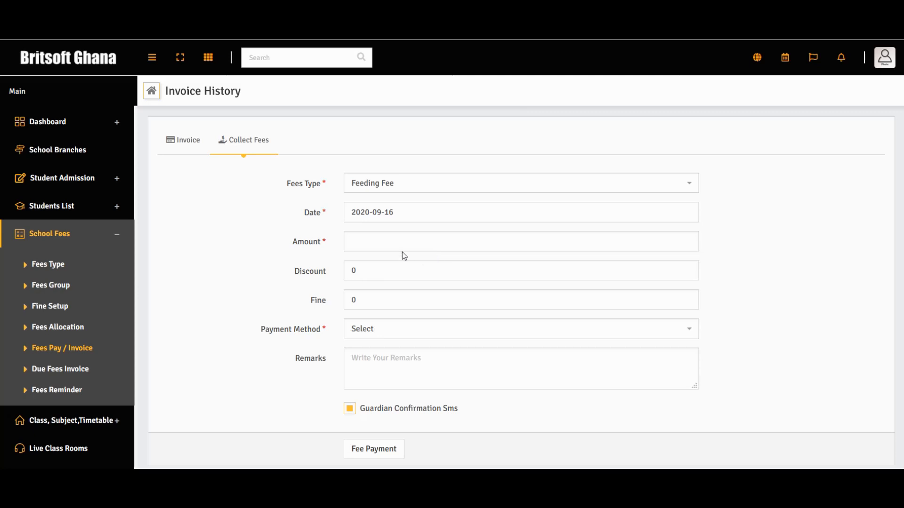
pyautogui.click(382, 332)
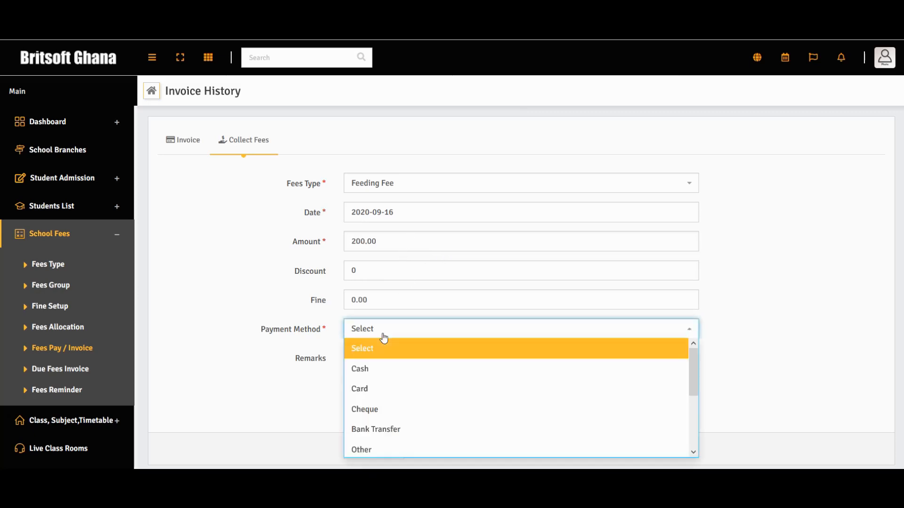
pyautogui.click(409, 378)
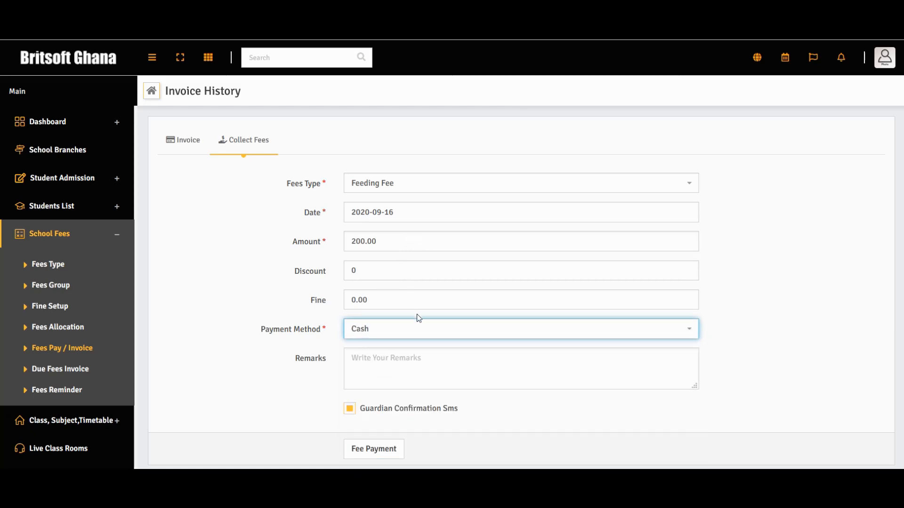
pyautogui.scroll(-1, 416, 314)
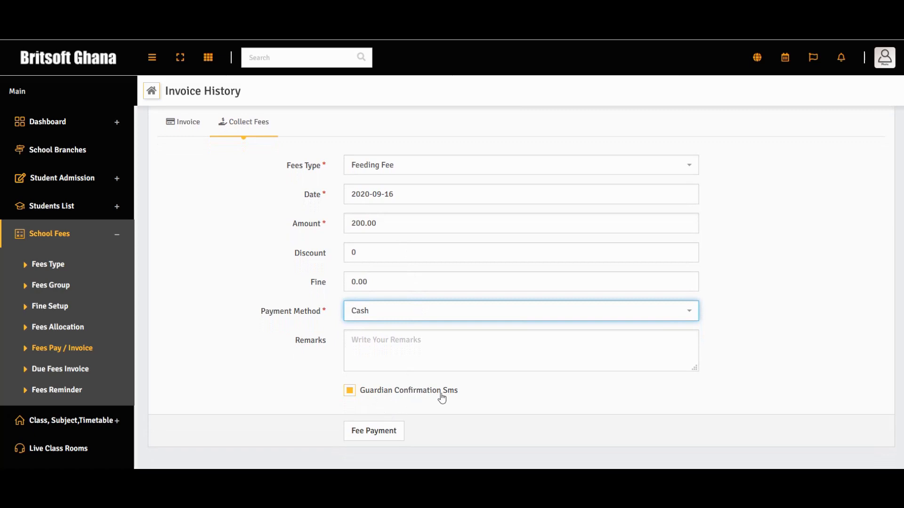
pyautogui.click(350, 392)
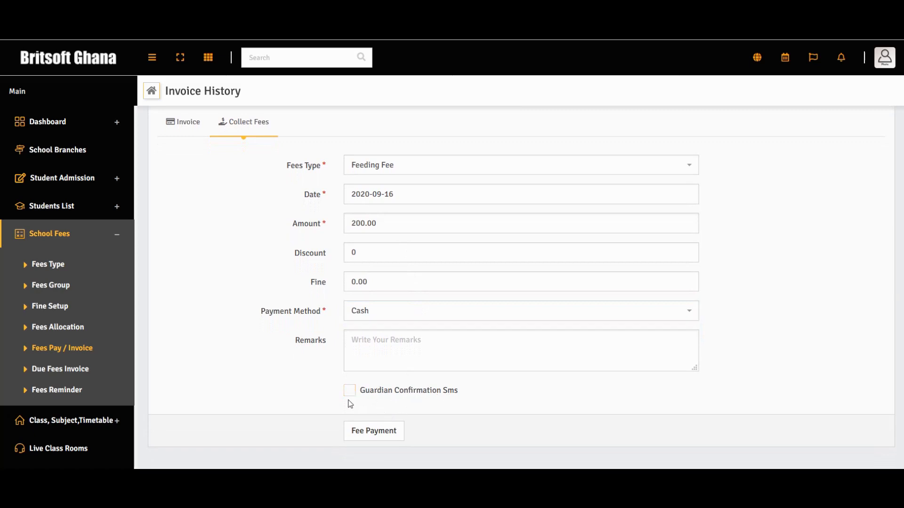
pyautogui.click(386, 436)
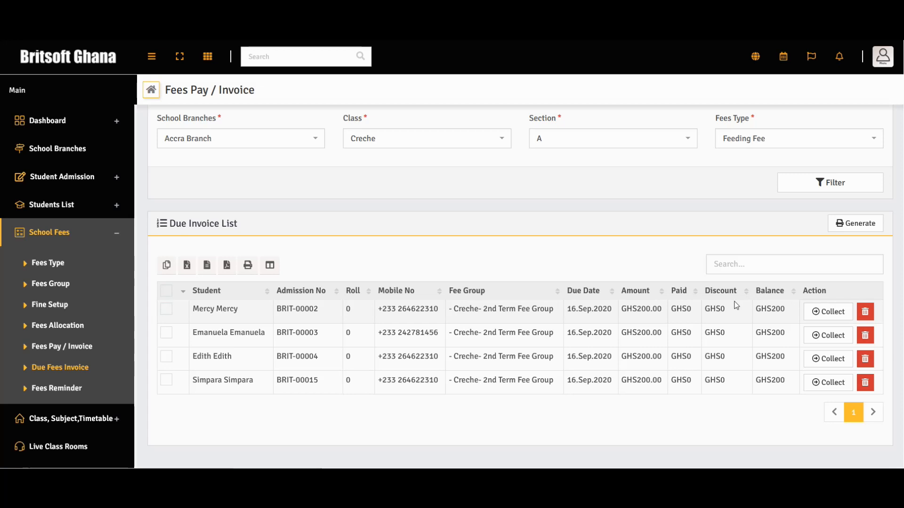
# Review the Due Invoice List filtered to Accra Branch, class Creche, section A and fees type Feeding Fee.
pyautogui.scroll(1, 736, 306)
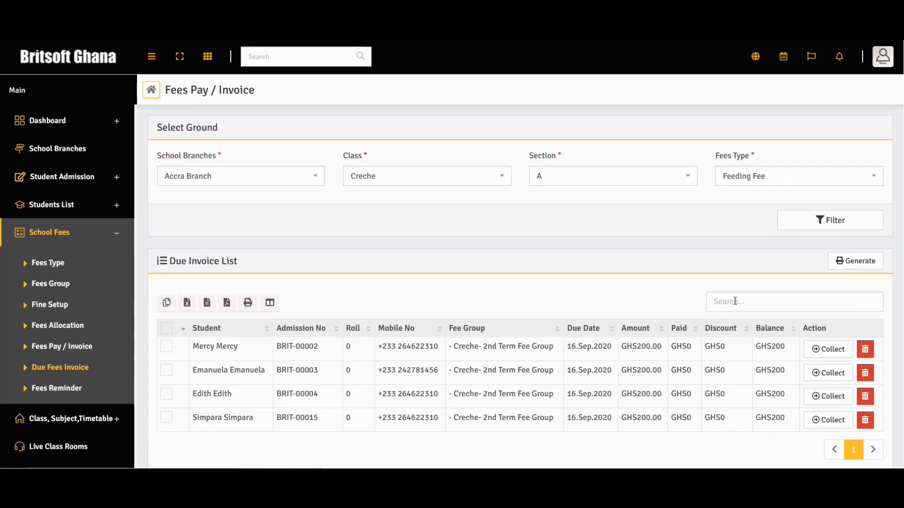
# Fill in a new fees reminder for Accra Branch with frequency Before and 5 days, leaving the message empty.
pyautogui.scroll(-1, 727, 335)
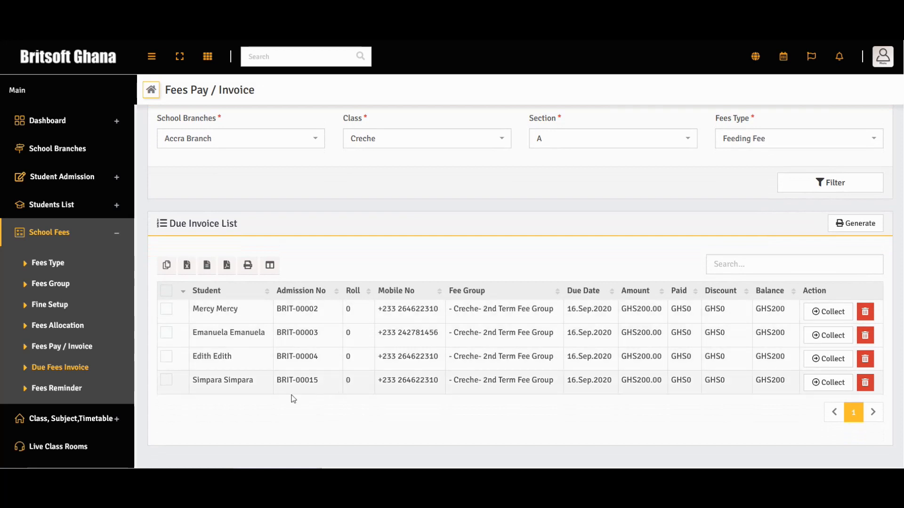
pyautogui.click(83, 391)
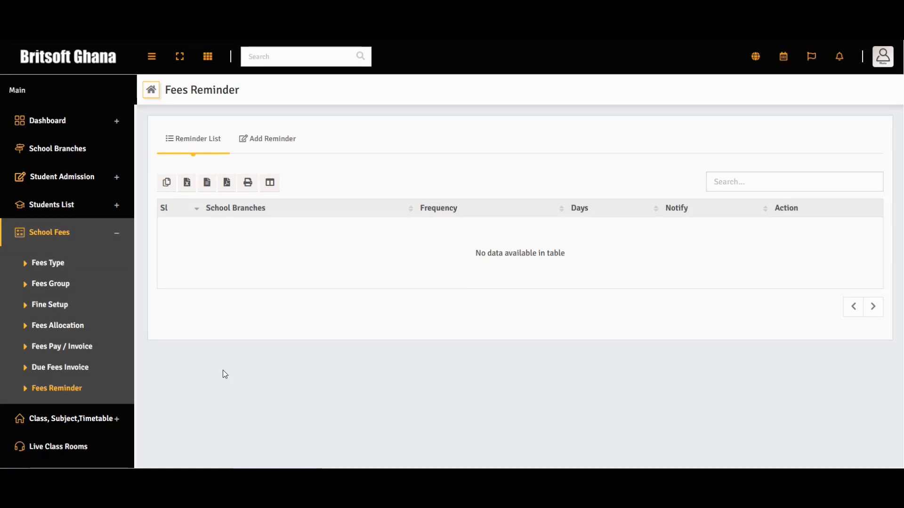
pyautogui.click(269, 143)
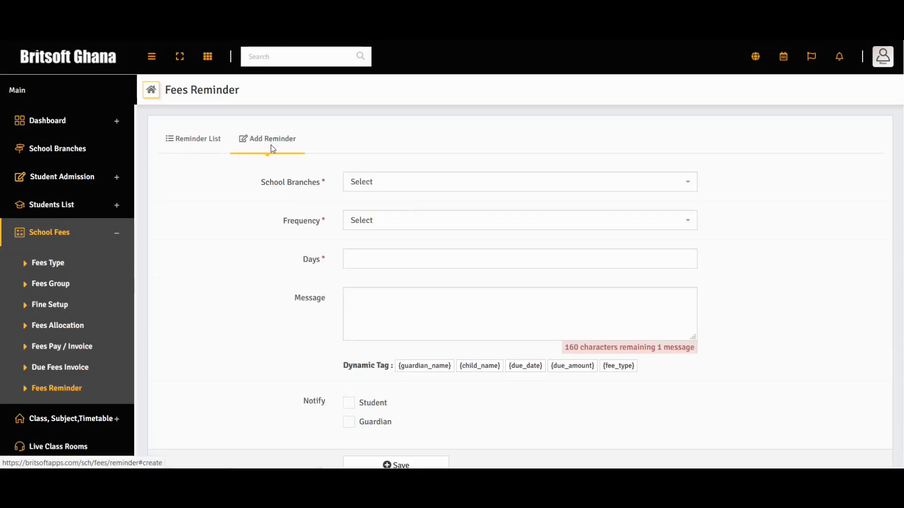
pyautogui.click(381, 185)
pyautogui.click(391, 223)
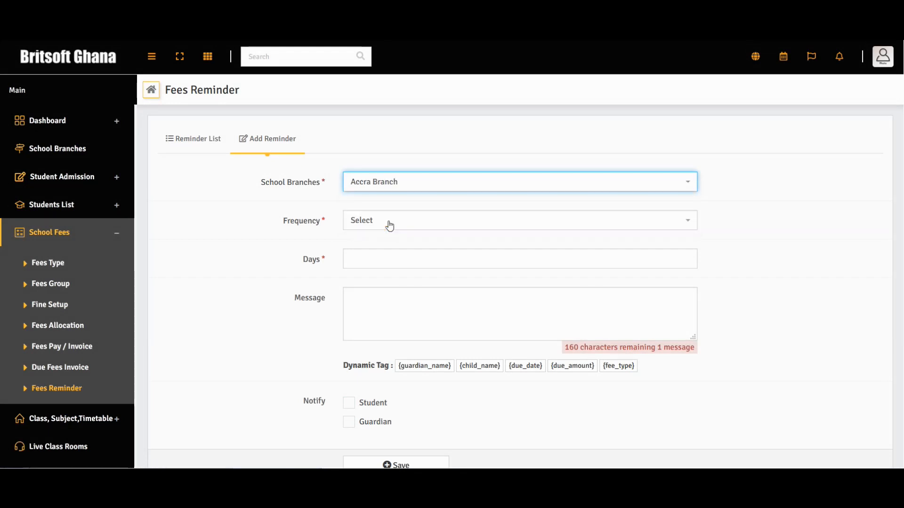
pyautogui.click(390, 225)
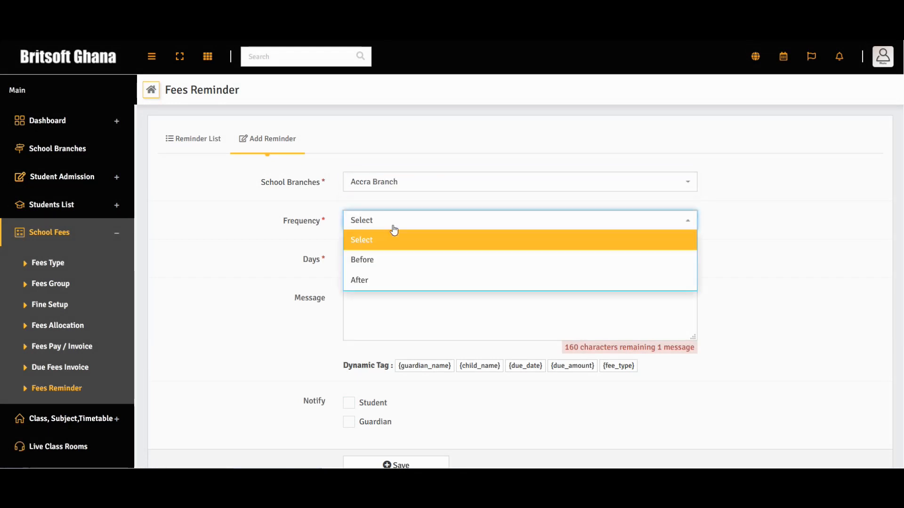
pyautogui.click(423, 265)
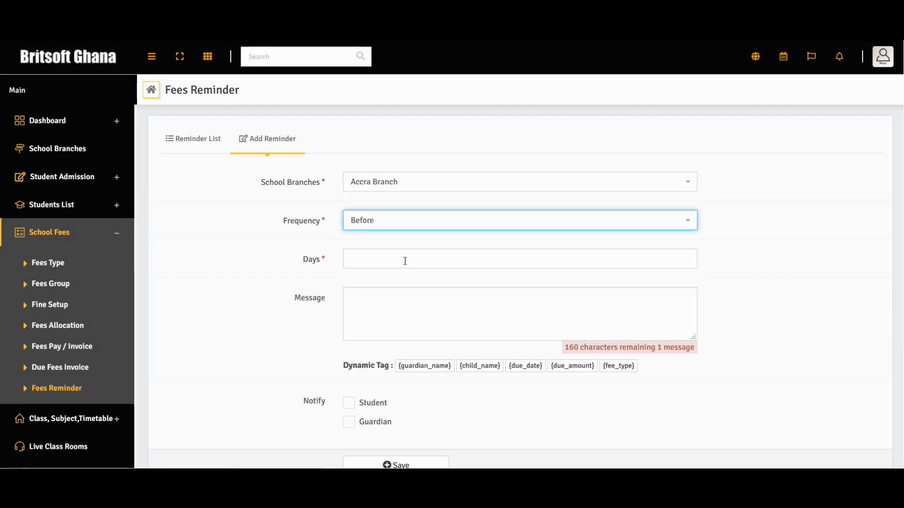
pyautogui.click(403, 262)
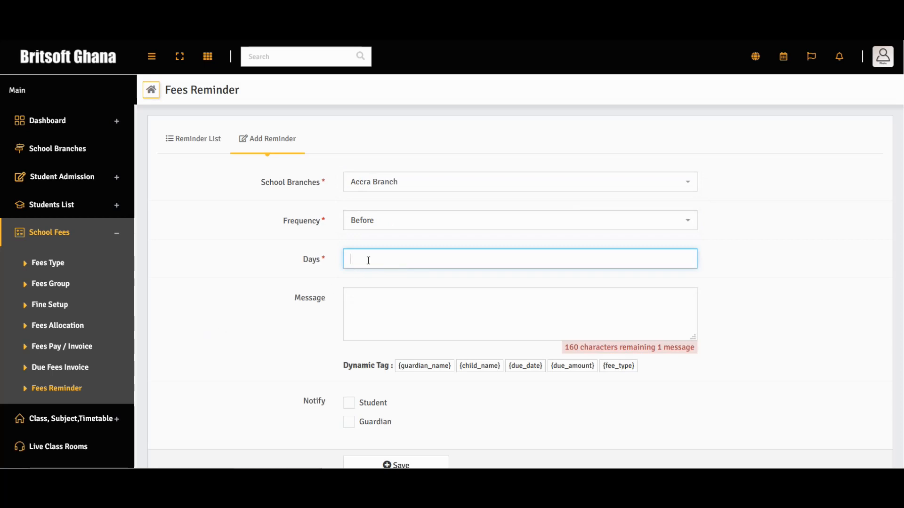
pyautogui.write('55')
pyautogui.click(370, 302)
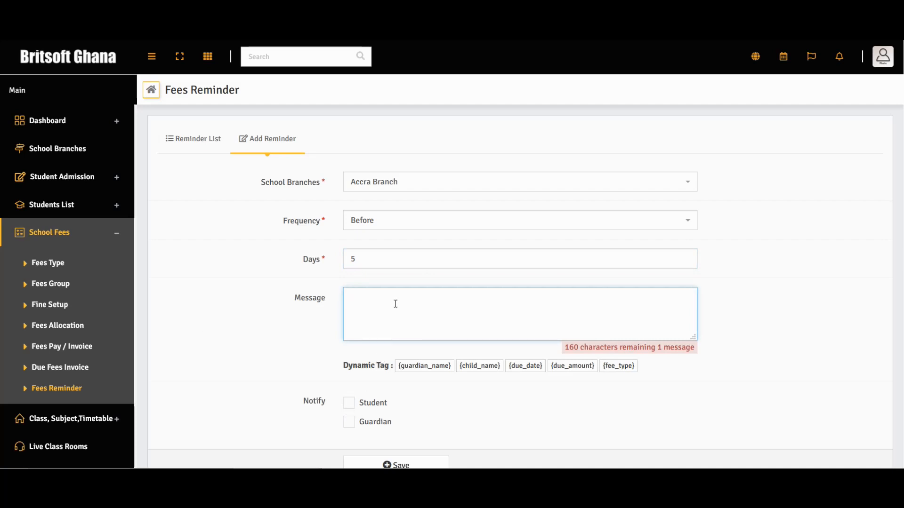
pyautogui.scroll(-1, 395, 303)
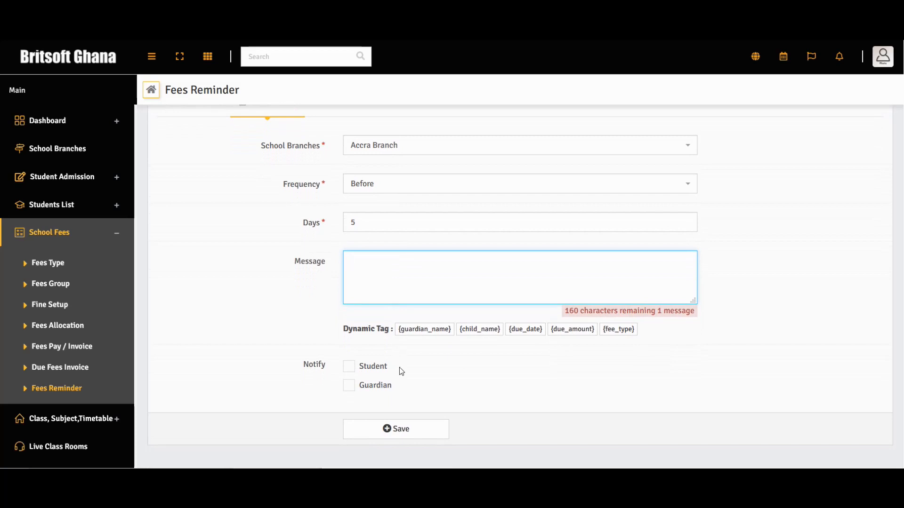
# Open the Control Classes page and look through the full class list with its sections.
pyautogui.click(121, 238)
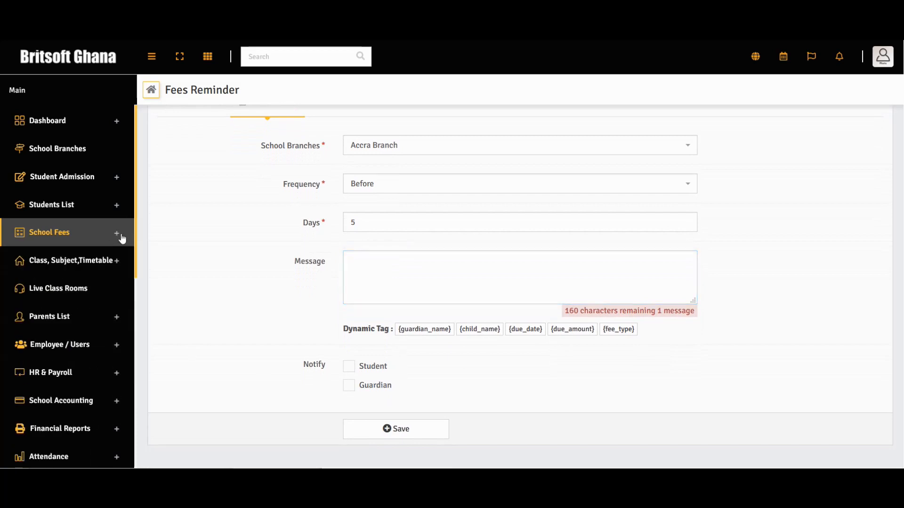
pyautogui.click(121, 270)
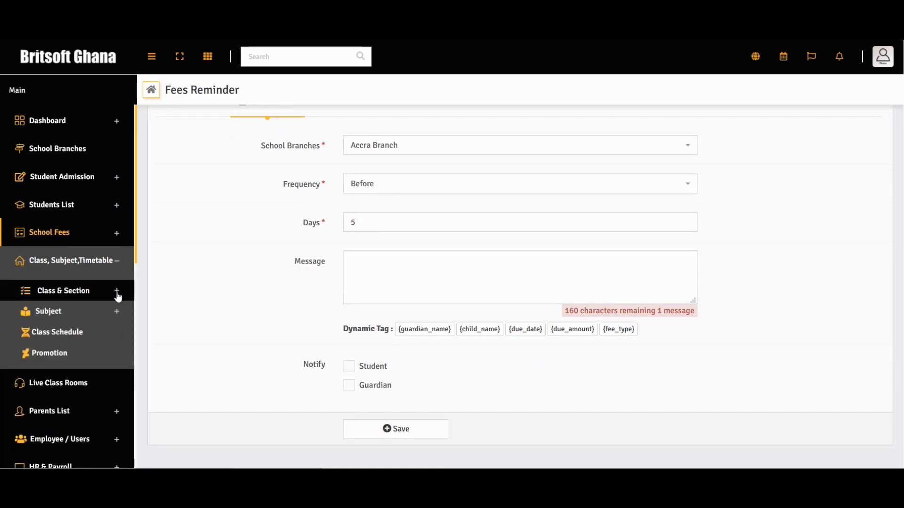
pyautogui.click(118, 293)
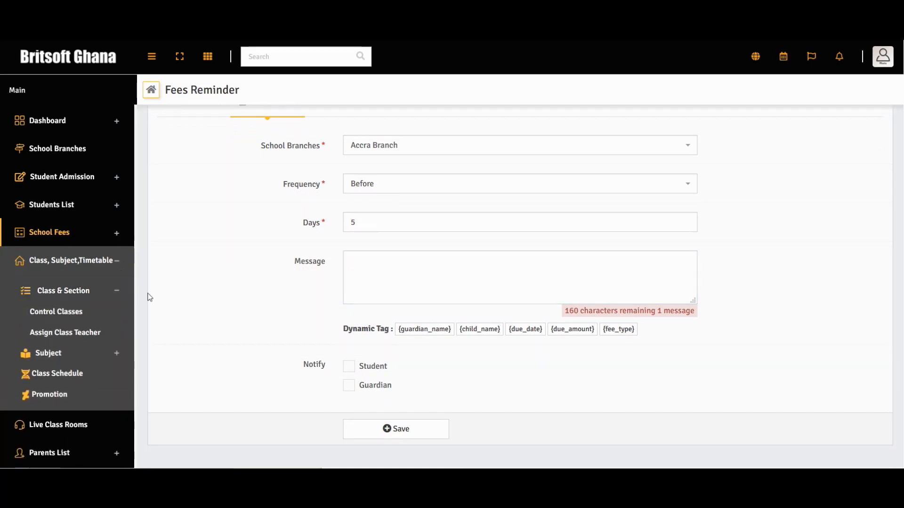
pyautogui.click(80, 315)
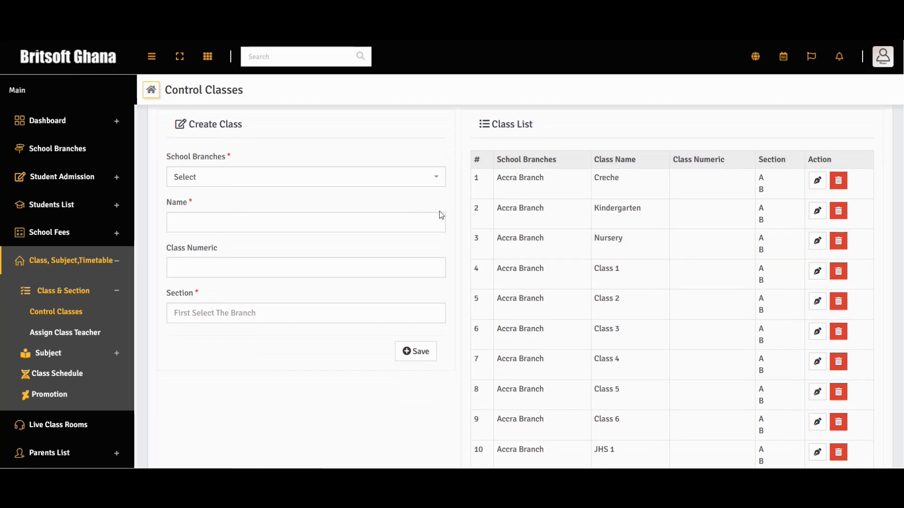
pyautogui.scroll(-4, 595, 303)
pyautogui.scroll(5, 515, 235)
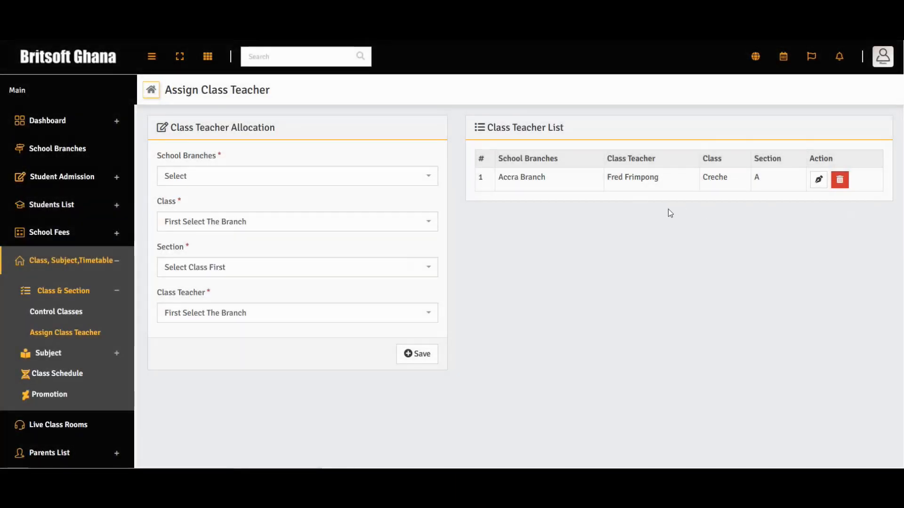
# On the Assign Class Teacher page, fill in an allocation for Accra Branch, class Creche, section A, with the only listed teacher.
pyautogui.click(352, 184)
pyautogui.click(339, 220)
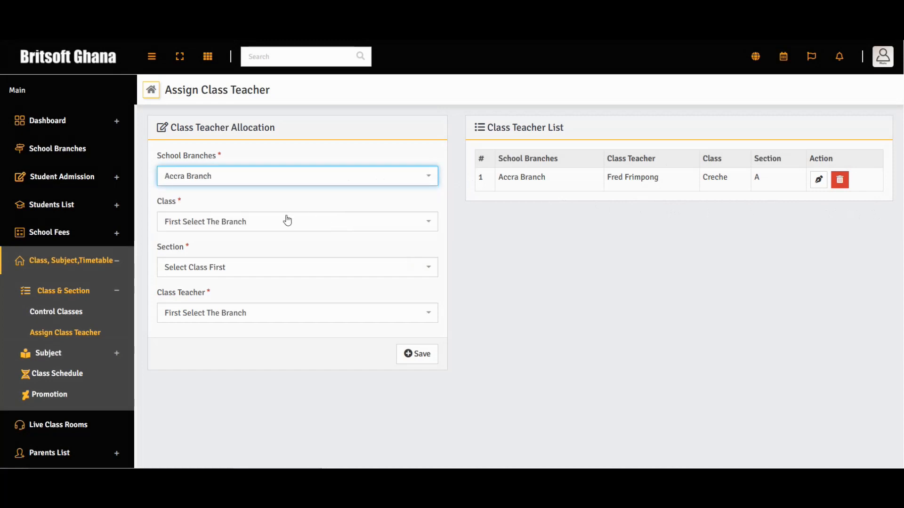
pyautogui.click(238, 225)
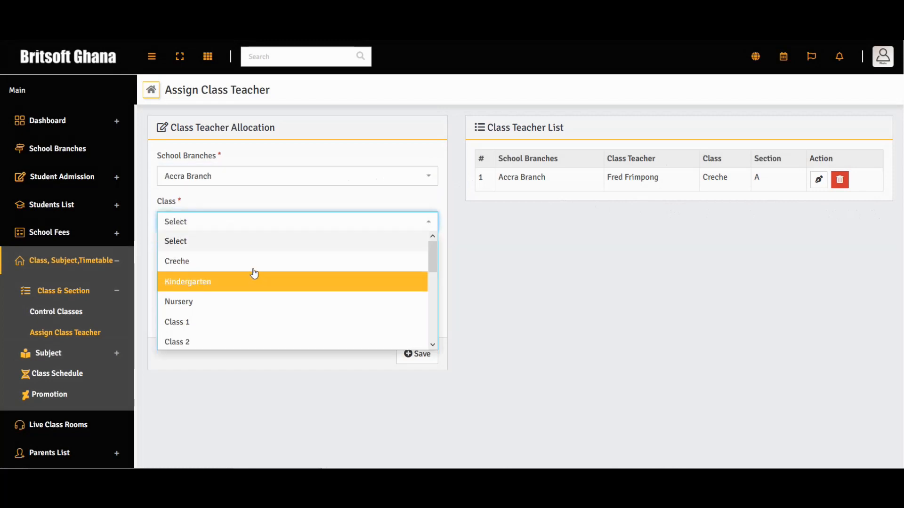
pyautogui.click(220, 260)
pyautogui.click(225, 280)
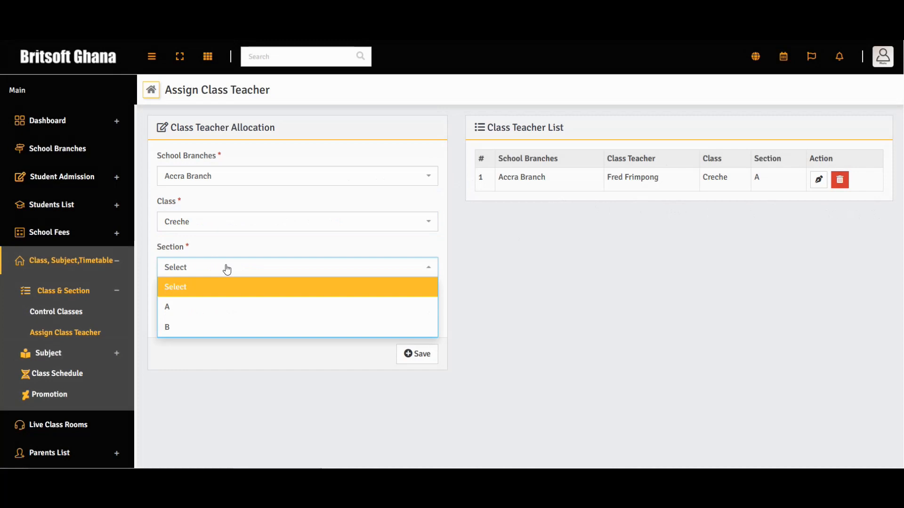
pyautogui.click(227, 306)
pyautogui.click(212, 320)
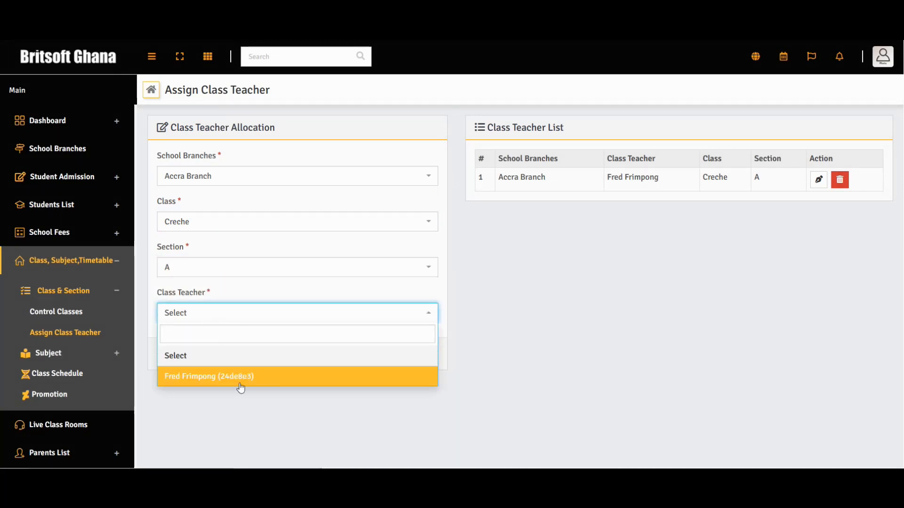
pyautogui.click(239, 418)
pyautogui.click(284, 321)
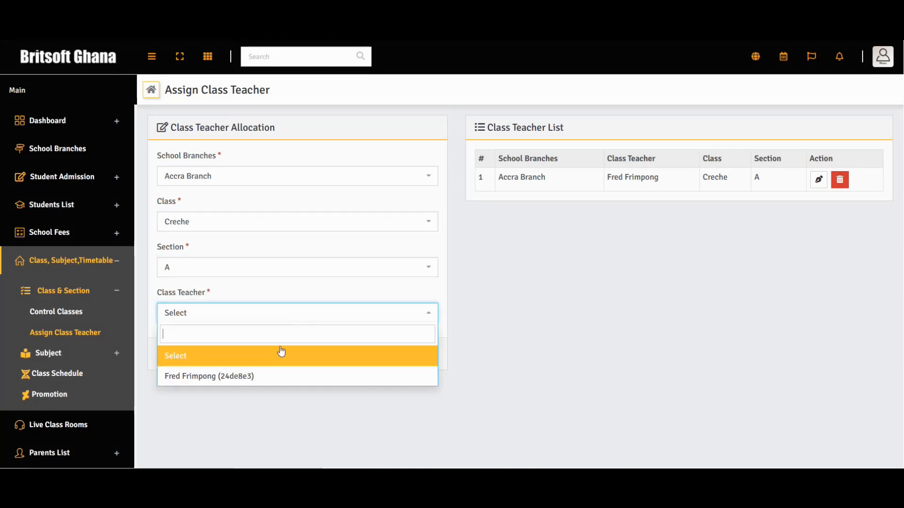
pyautogui.click(278, 383)
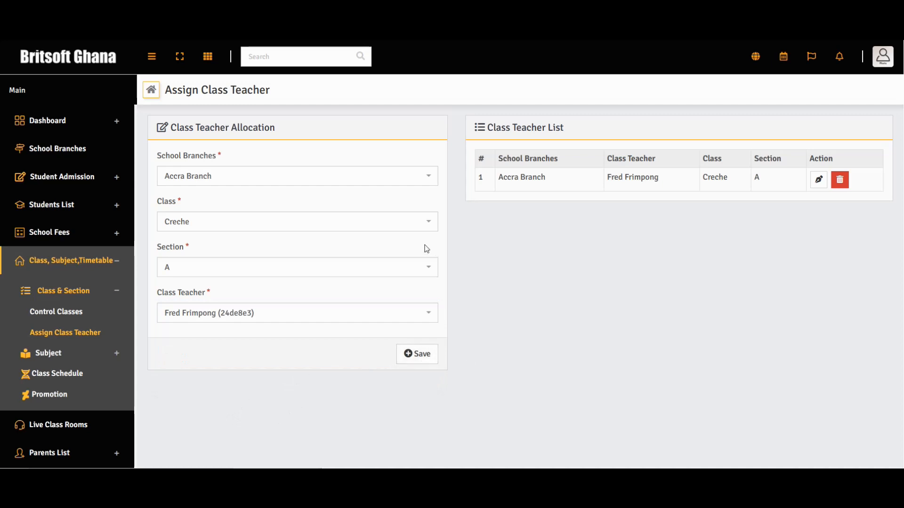
# Visit the Subject page, then start a Class Assign entry for Accra Branch, class Kindergarten, section A.
pyautogui.click(120, 353)
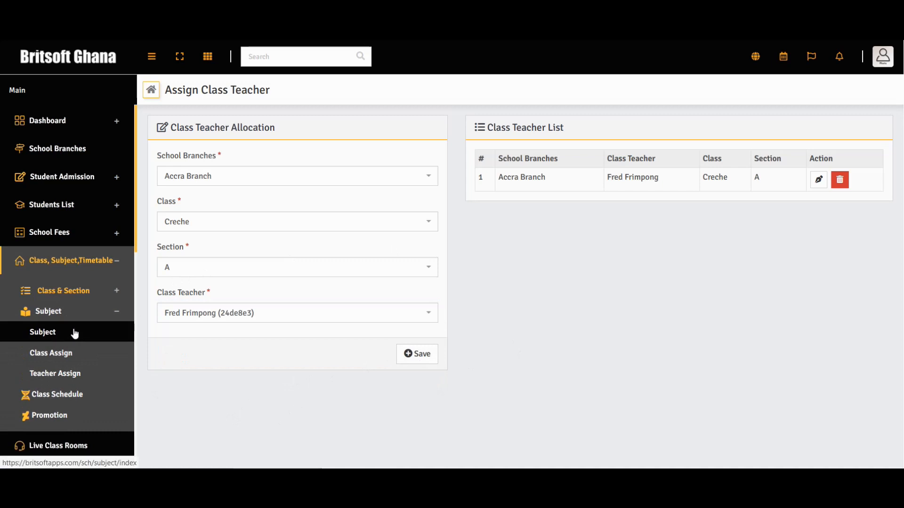
pyautogui.click(63, 331)
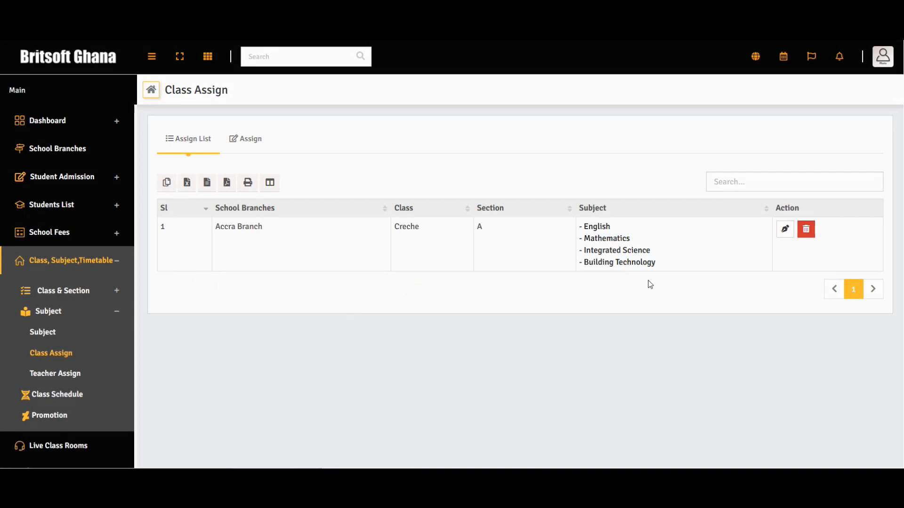
pyautogui.click(252, 142)
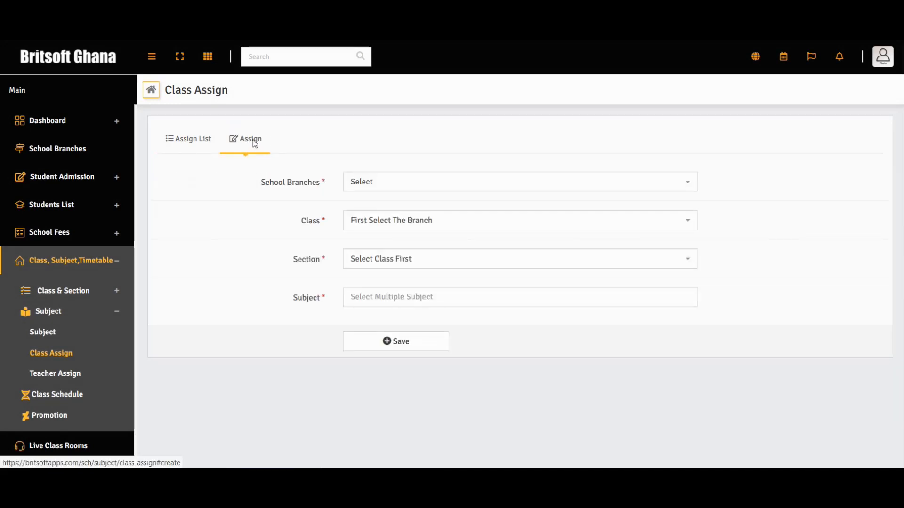
pyautogui.click(405, 186)
pyautogui.click(411, 220)
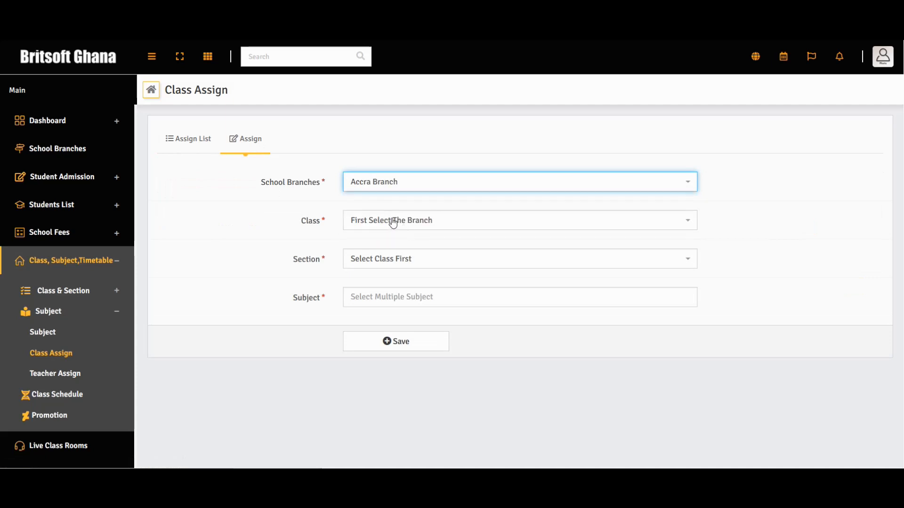
pyautogui.click(406, 223)
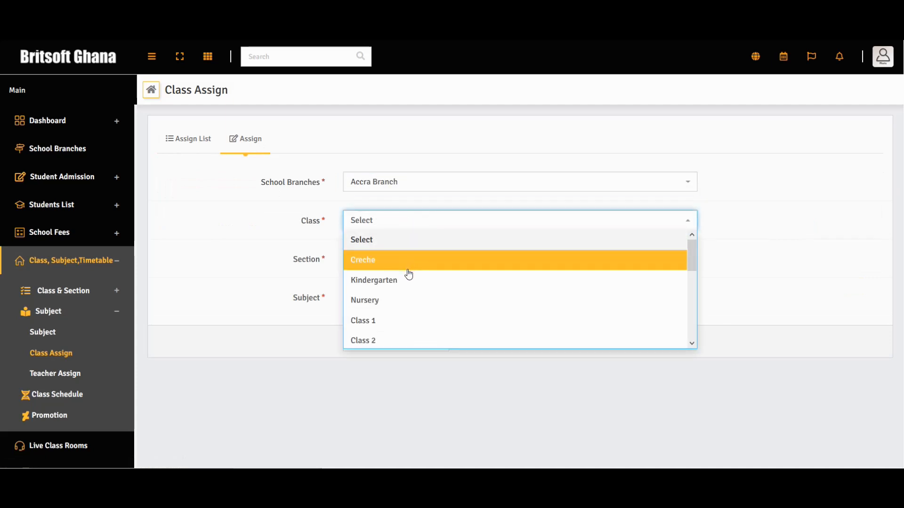
pyautogui.click(413, 288)
pyautogui.click(375, 258)
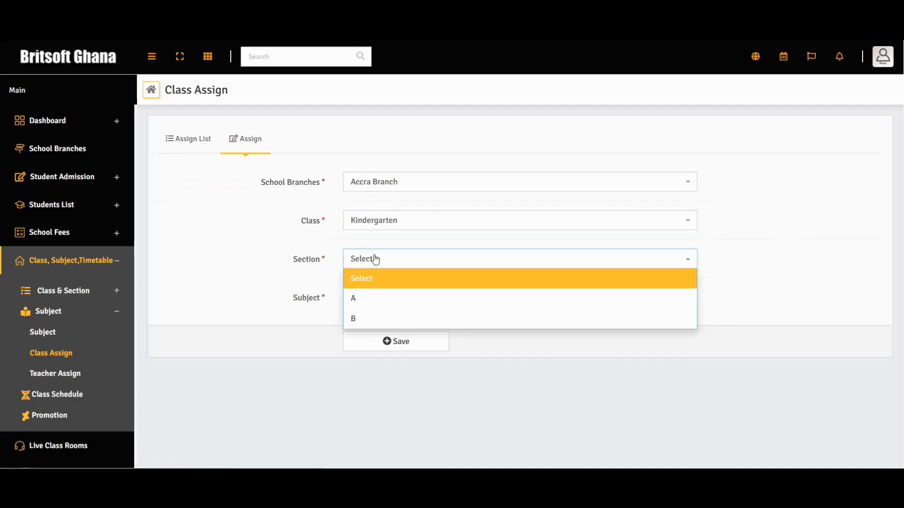
pyautogui.click(386, 297)
# Add Mathematics, Integrated Science and Building Technology as the Kindergarten subjects and save the class assignment.
pyautogui.click(451, 302)
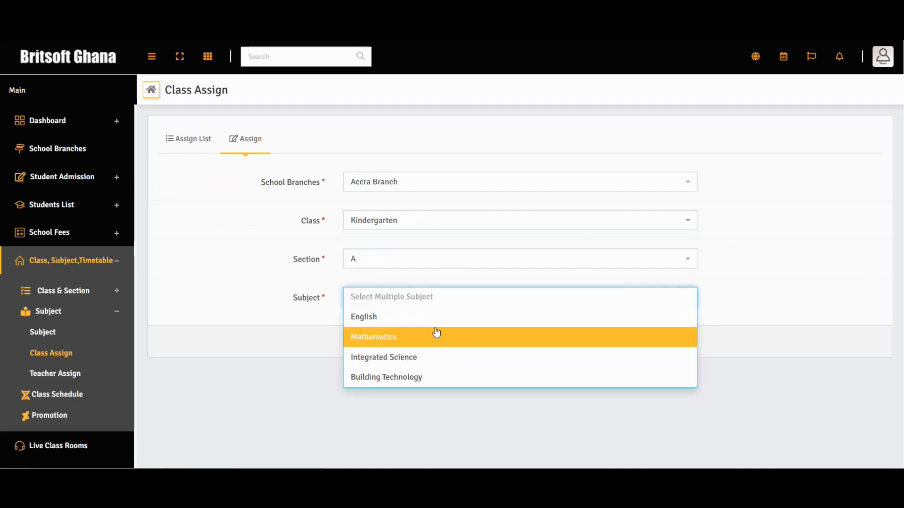
pyautogui.click(408, 340)
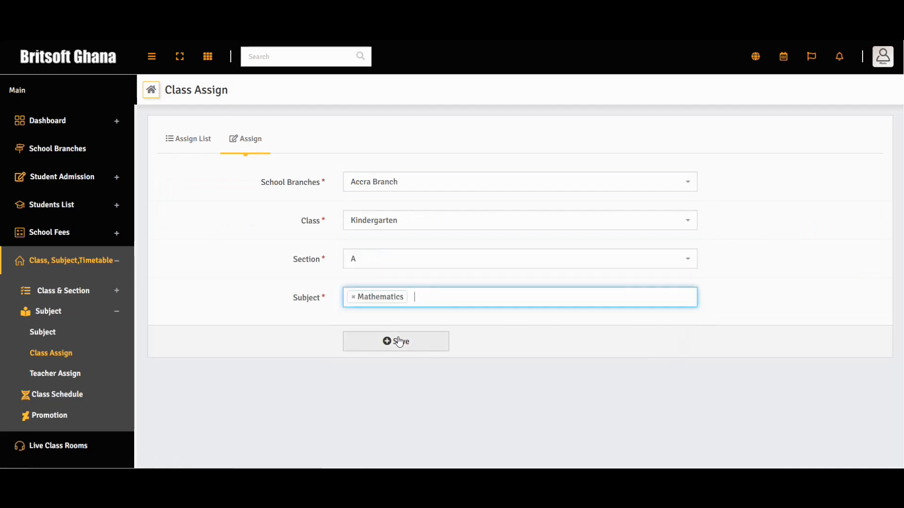
pyautogui.click(431, 305)
pyautogui.click(414, 361)
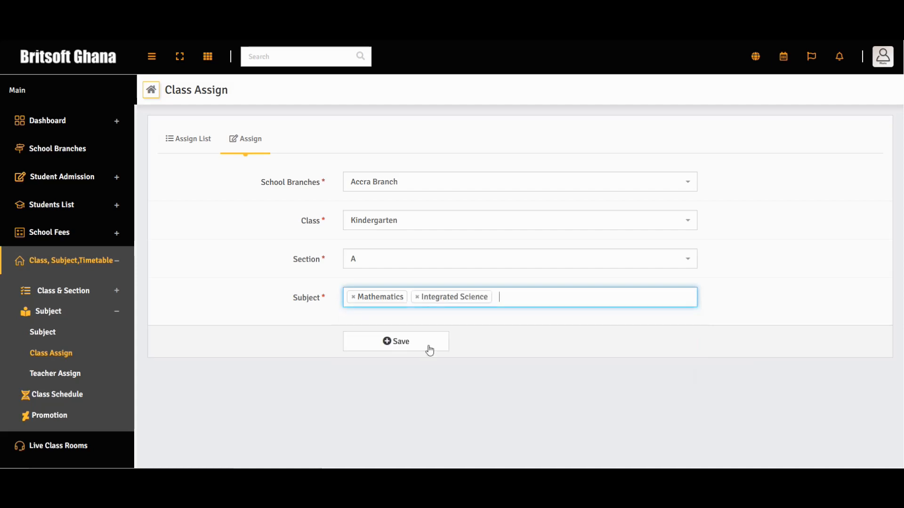
pyautogui.click(501, 298)
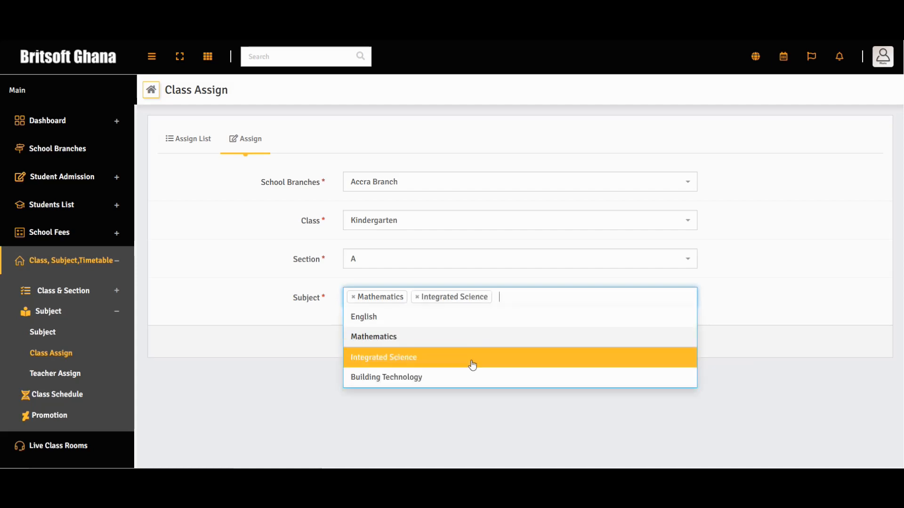
pyautogui.click(461, 382)
pyautogui.click(447, 365)
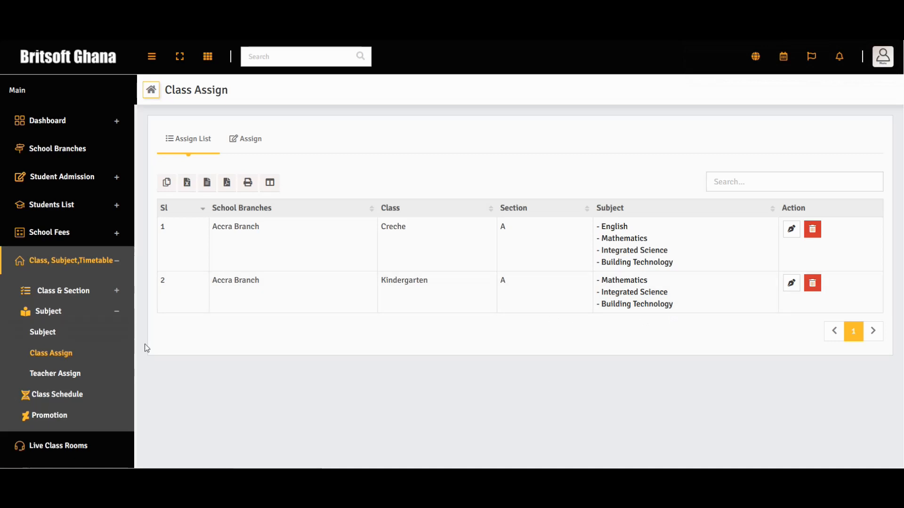
# Visit the Teacher Assign page, start an assignment for Accra Branch and open the list of available teachers.
pyautogui.click(89, 375)
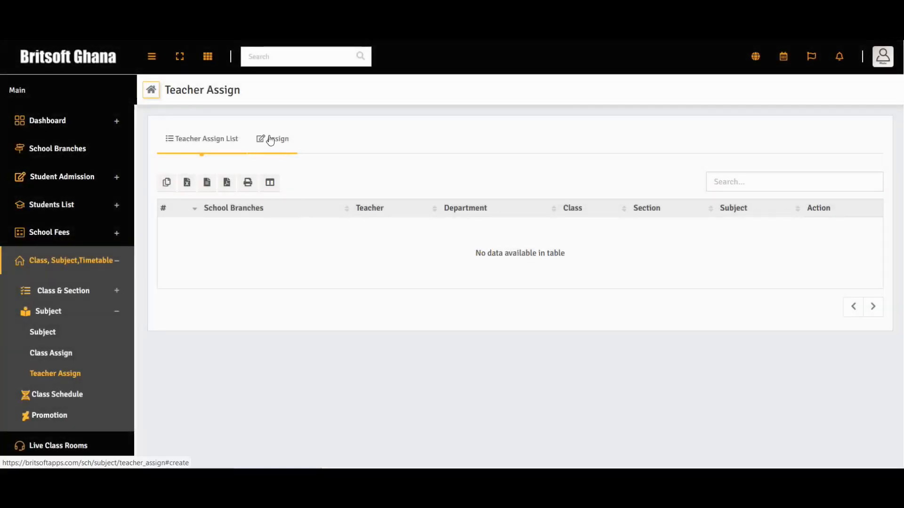
pyautogui.click(271, 139)
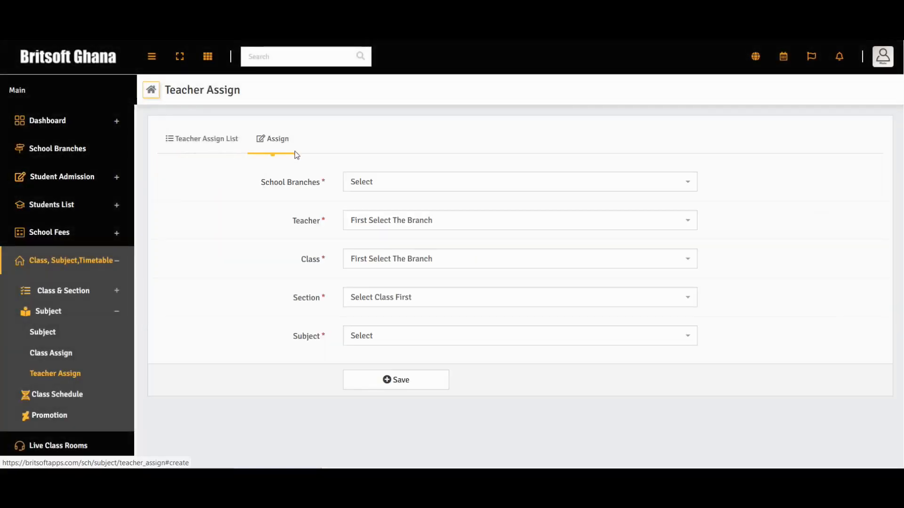
pyautogui.click(406, 183)
pyautogui.click(406, 222)
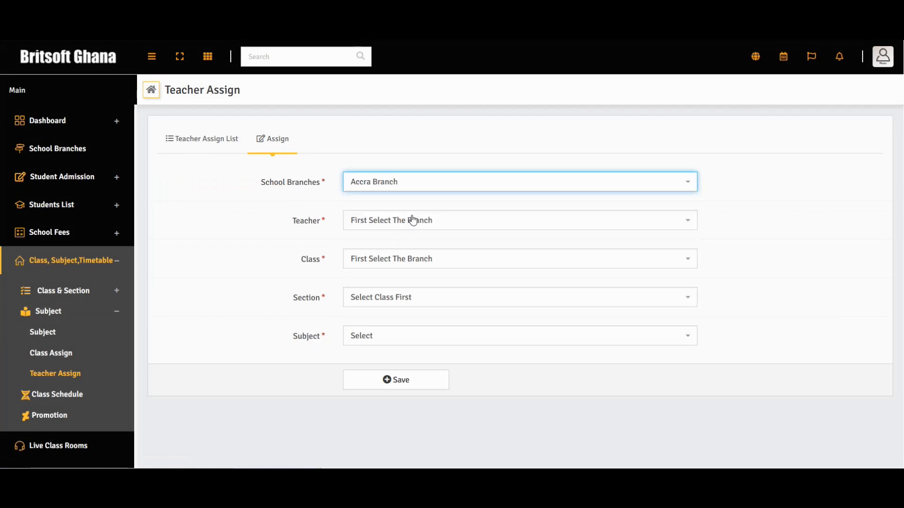
pyautogui.click(414, 218)
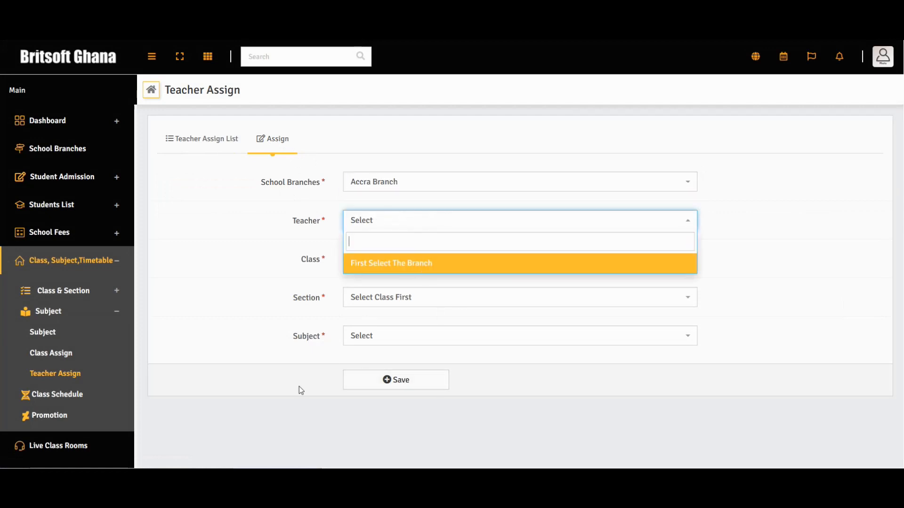
# On the Class Schedule page, filter the schedule list for Accra Branch, class Creche, section A.
pyautogui.click(76, 396)
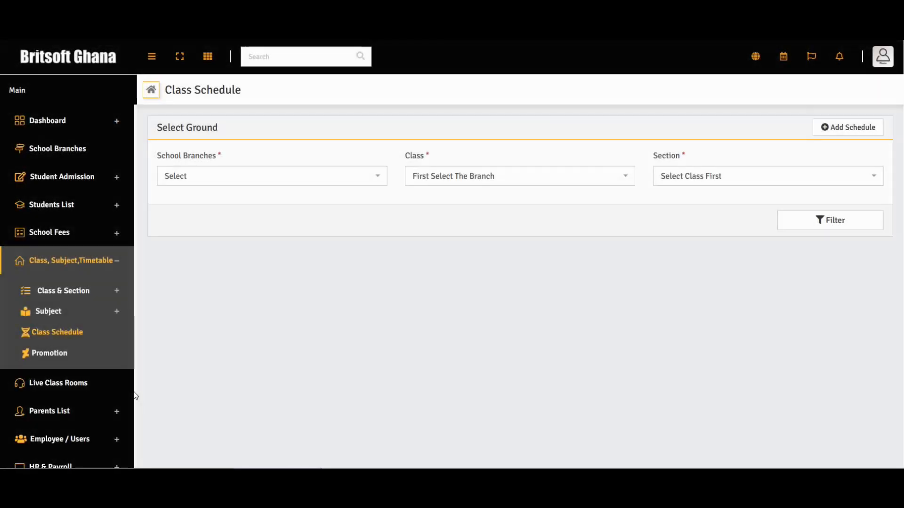
pyautogui.click(292, 181)
pyautogui.click(284, 219)
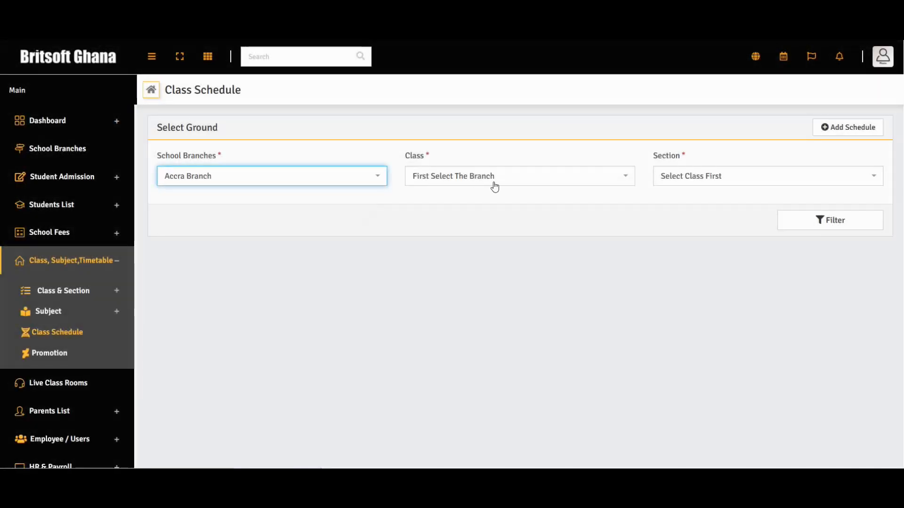
pyautogui.click(497, 185)
pyautogui.click(504, 222)
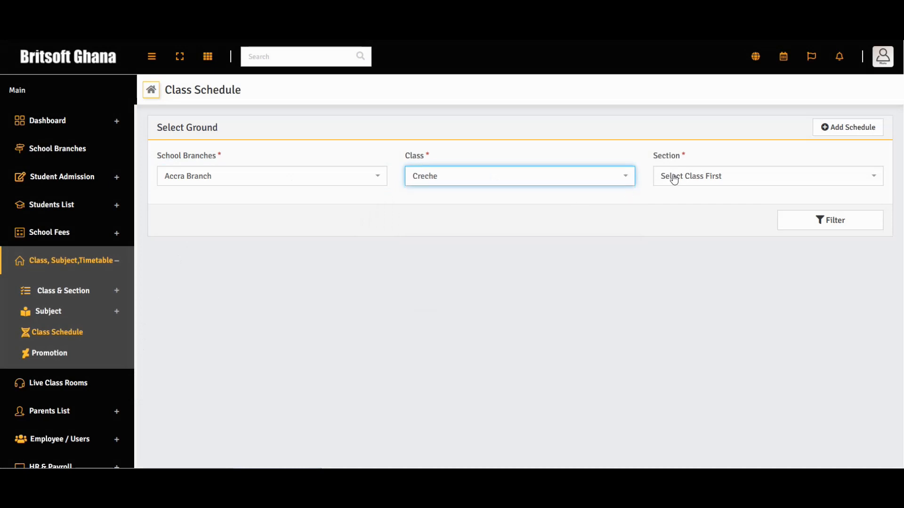
pyautogui.click(710, 181)
pyautogui.click(706, 216)
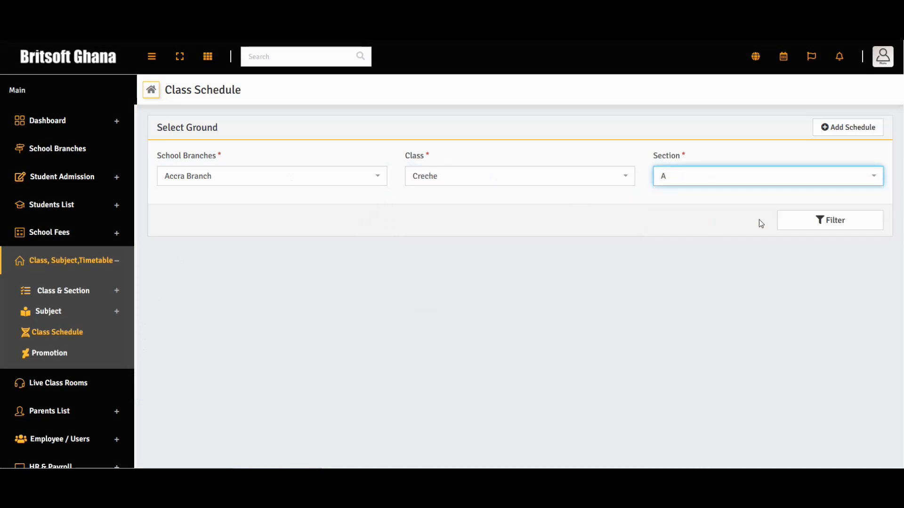
pyautogui.click(830, 228)
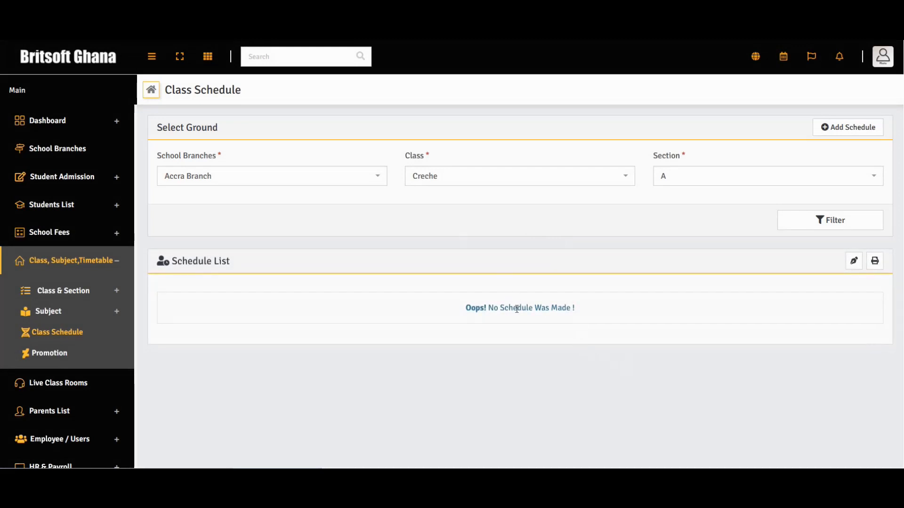
# Start adding a schedule and filter it for Accra Branch, class Creche, section A, on Monday.
pyautogui.click(833, 127)
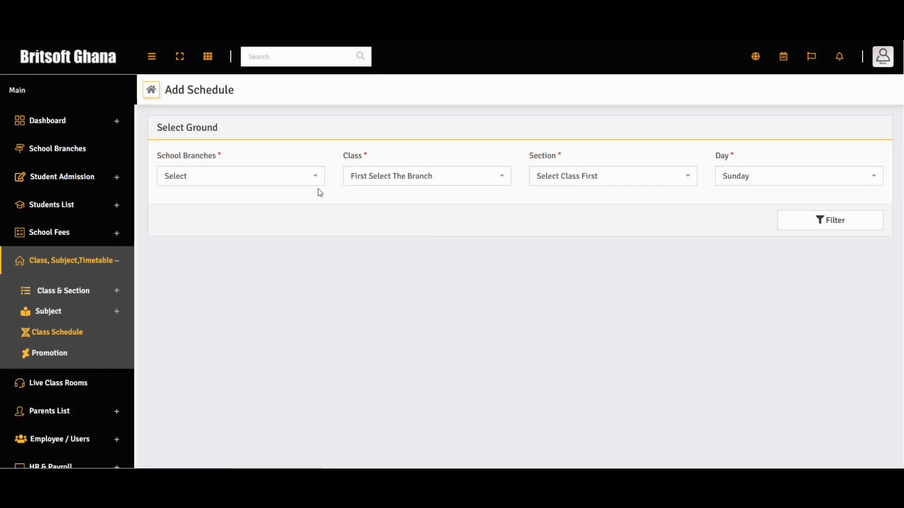
pyautogui.click(295, 184)
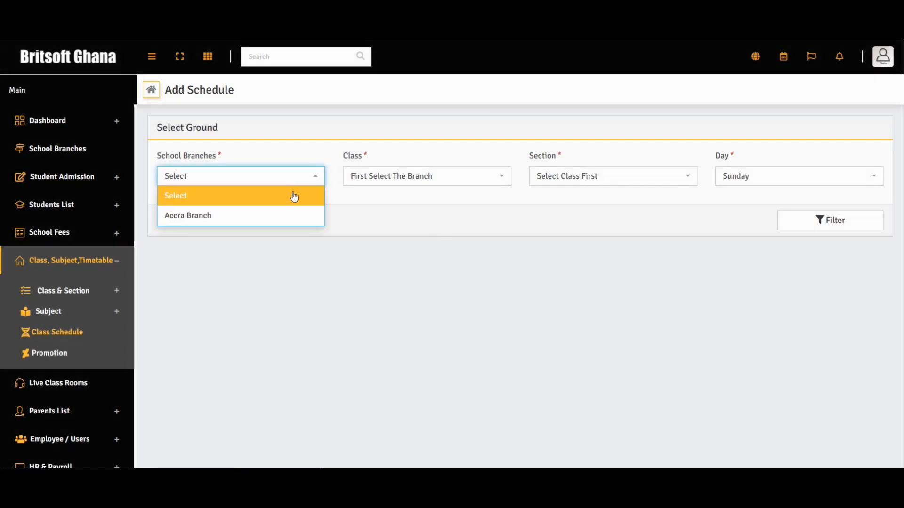
pyautogui.click(305, 216)
pyautogui.click(372, 182)
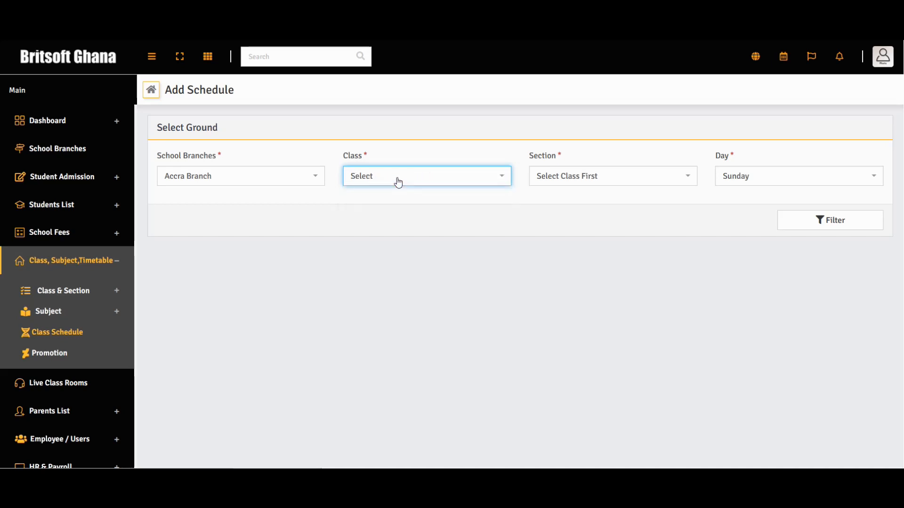
pyautogui.click(398, 182)
pyautogui.click(403, 225)
pyautogui.click(582, 174)
pyautogui.click(584, 215)
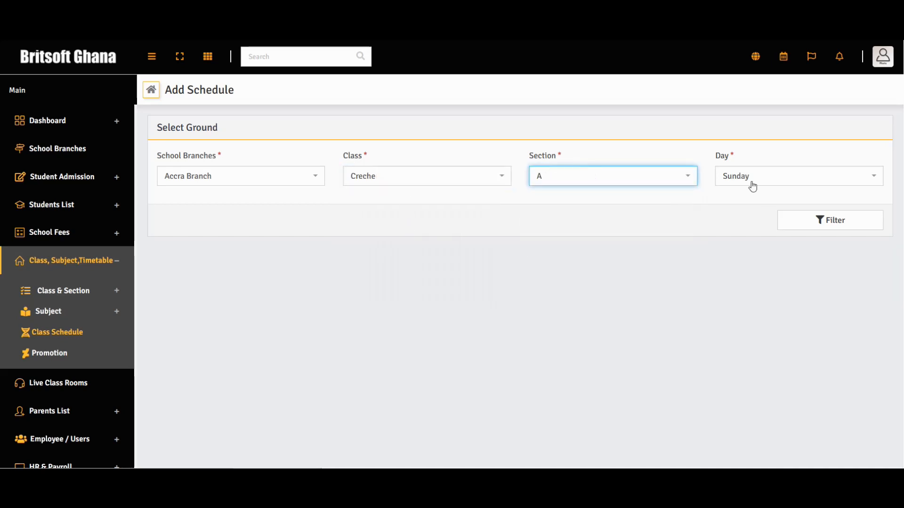
pyautogui.click(752, 186)
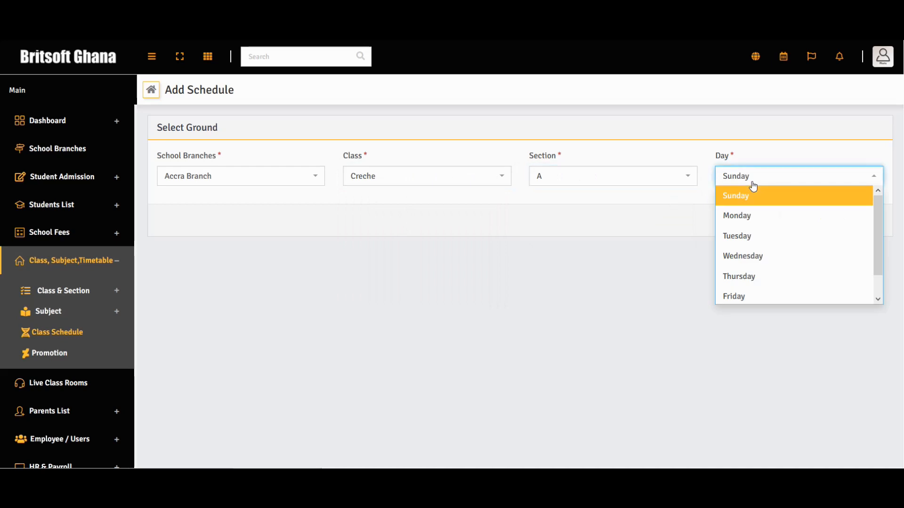
pyautogui.click(763, 216)
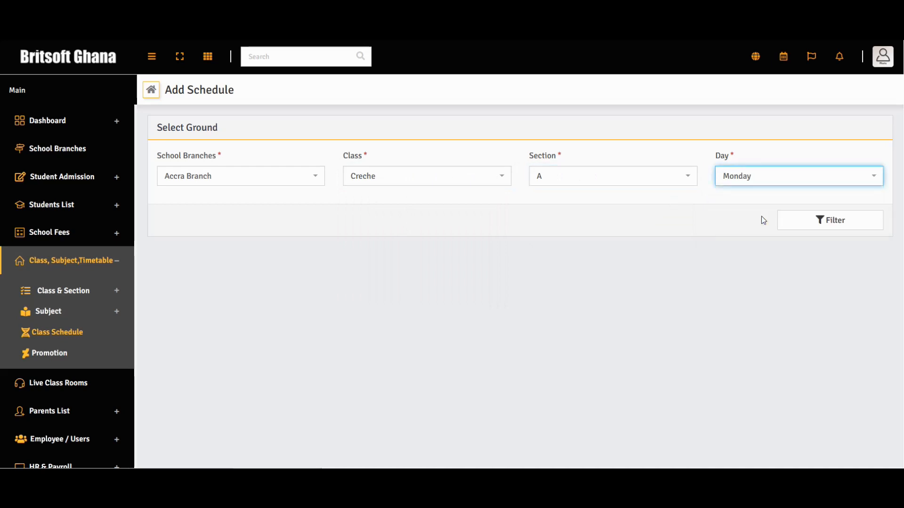
pyautogui.click(804, 225)
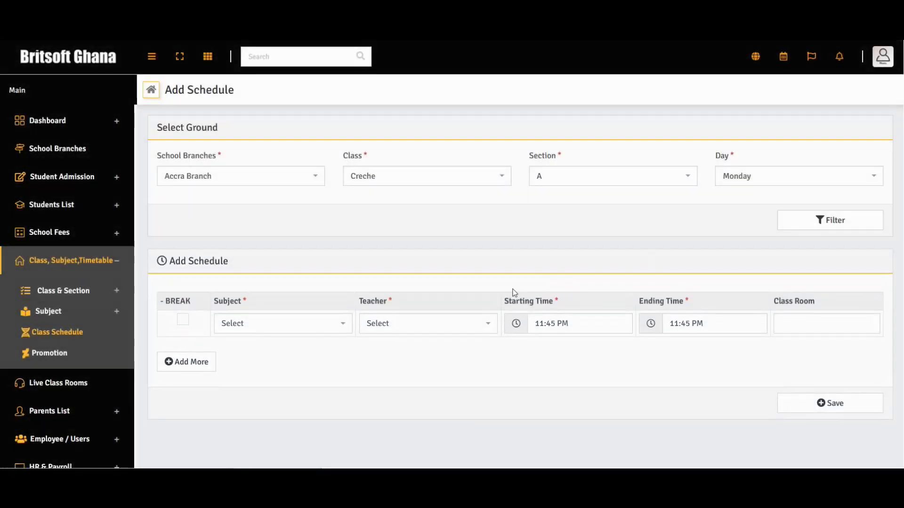
# Set the first schedule row's subject to English and assign the only listed teacher.
pyautogui.click(305, 324)
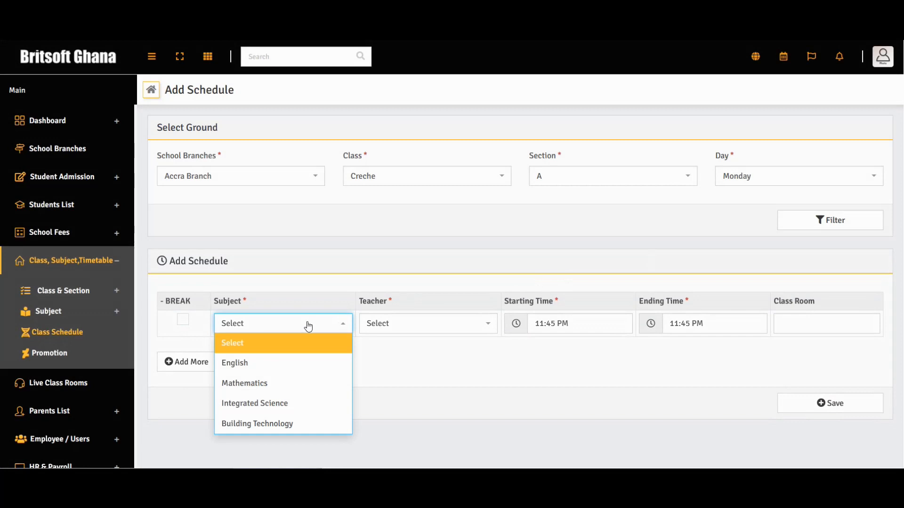
pyautogui.click(302, 368)
pyautogui.click(424, 325)
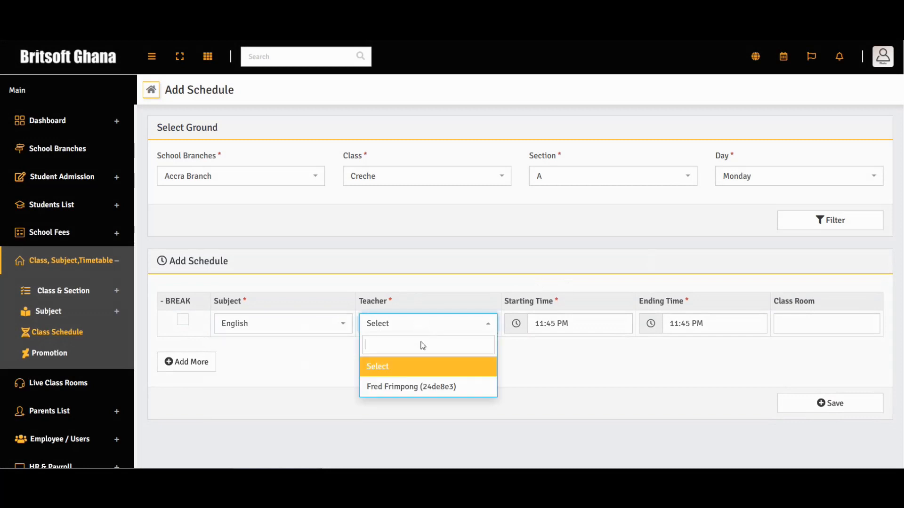
pyautogui.click(414, 387)
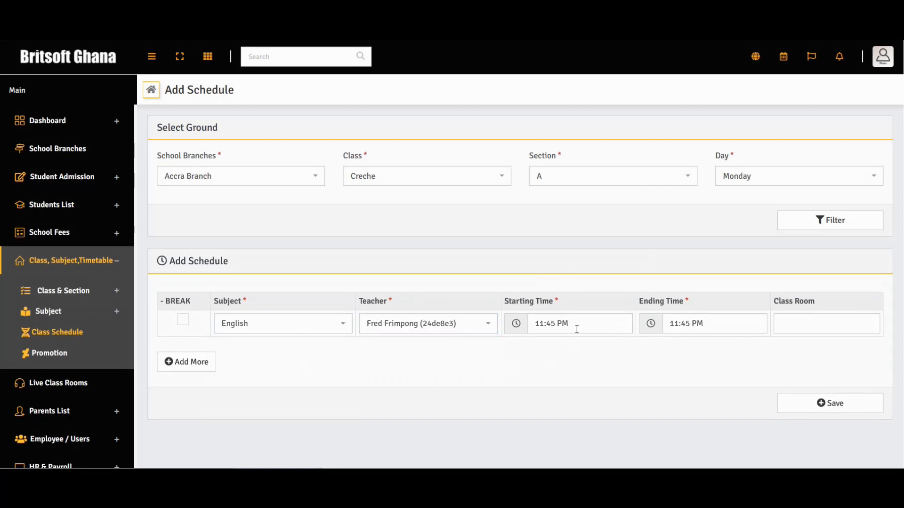
# Set the English lesson's starting time to 8:30 AM.
pyautogui.click(548, 321)
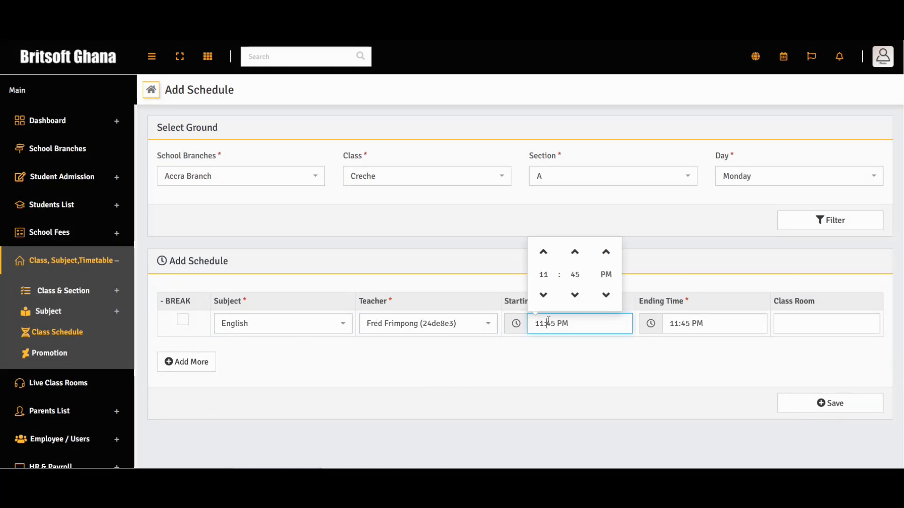
pyautogui.click(543, 254)
pyautogui.click(544, 255)
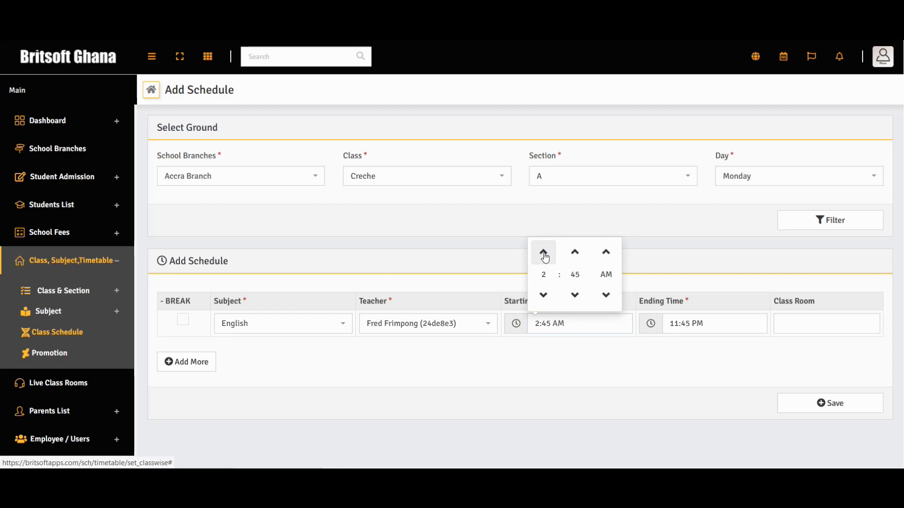
pyautogui.click(544, 256)
pyautogui.click(543, 295)
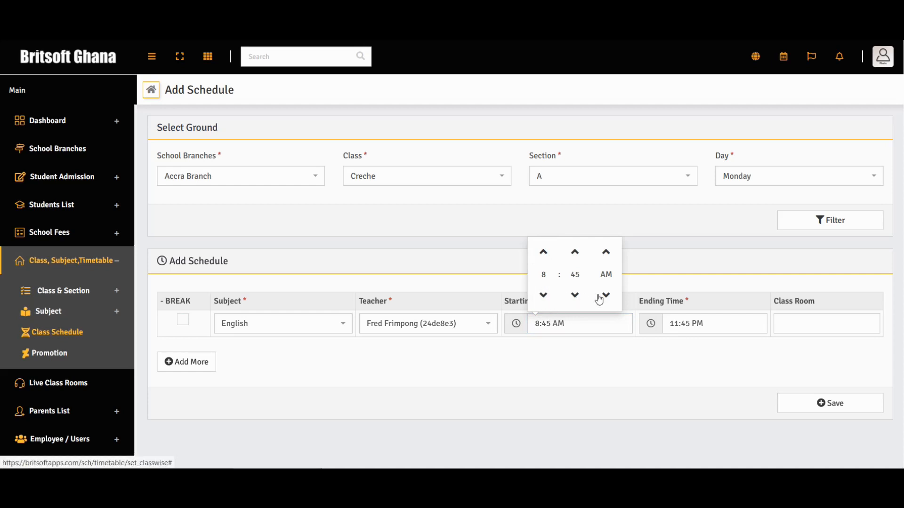
pyautogui.click(575, 298)
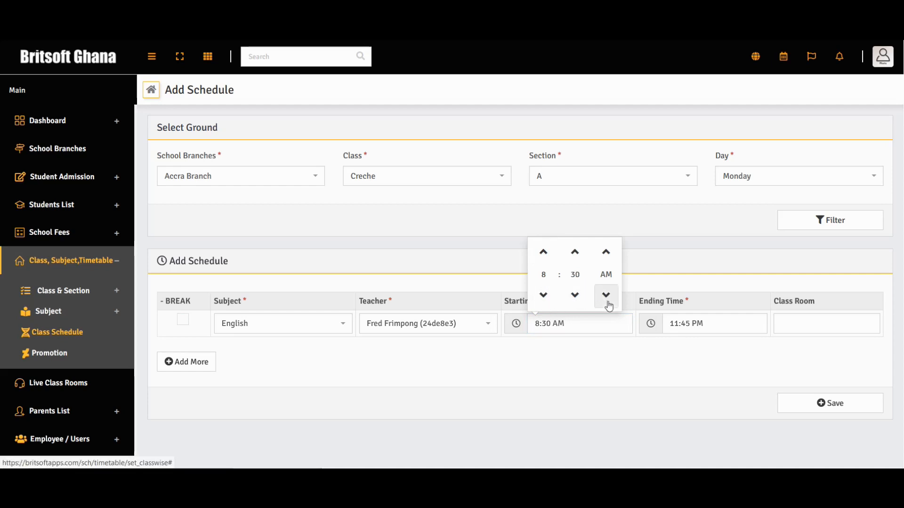
# Set the English lesson's ending time to 9:30 AM and its class room to 1.
pyautogui.click(698, 323)
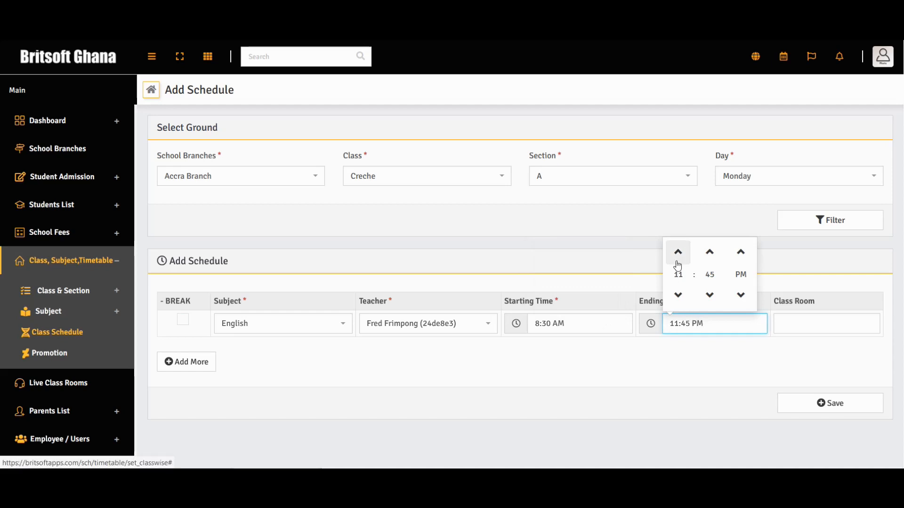
pyautogui.click(679, 297)
pyautogui.click(679, 297)
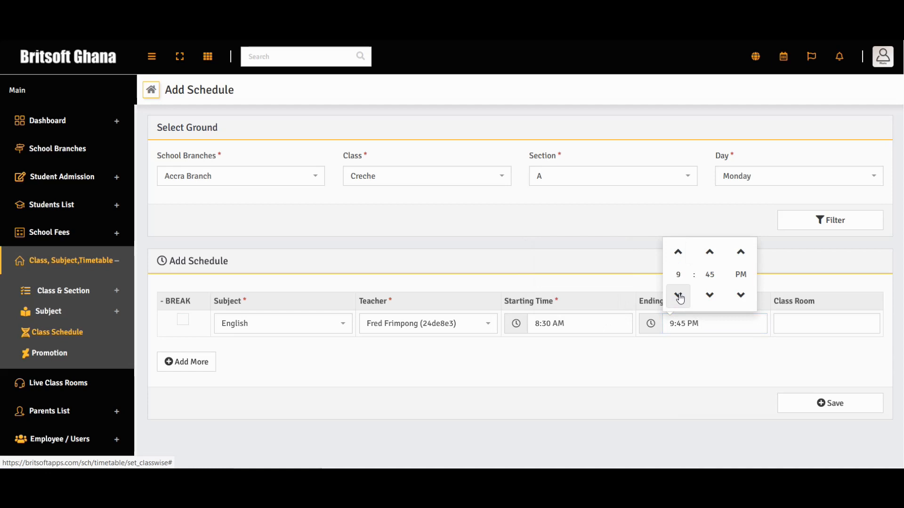
pyautogui.click(710, 295)
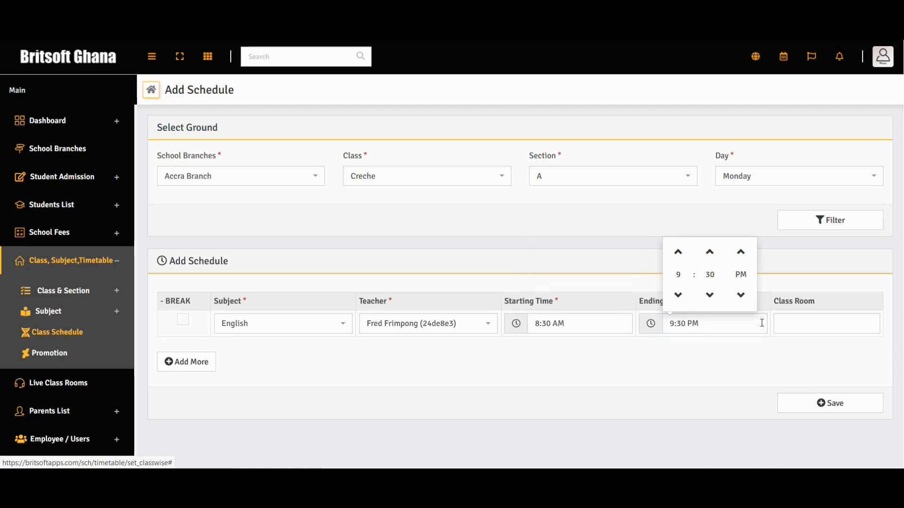
pyautogui.click(739, 263)
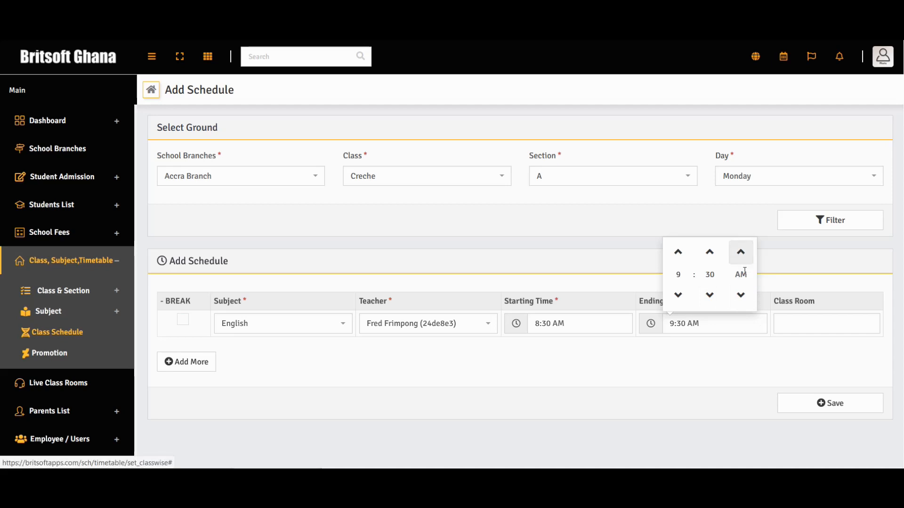
pyautogui.click(776, 340)
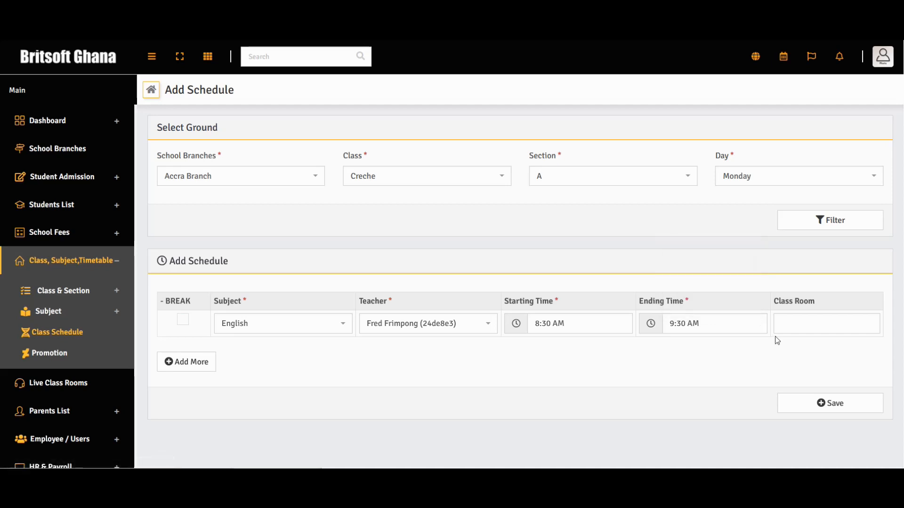
pyautogui.click(804, 323)
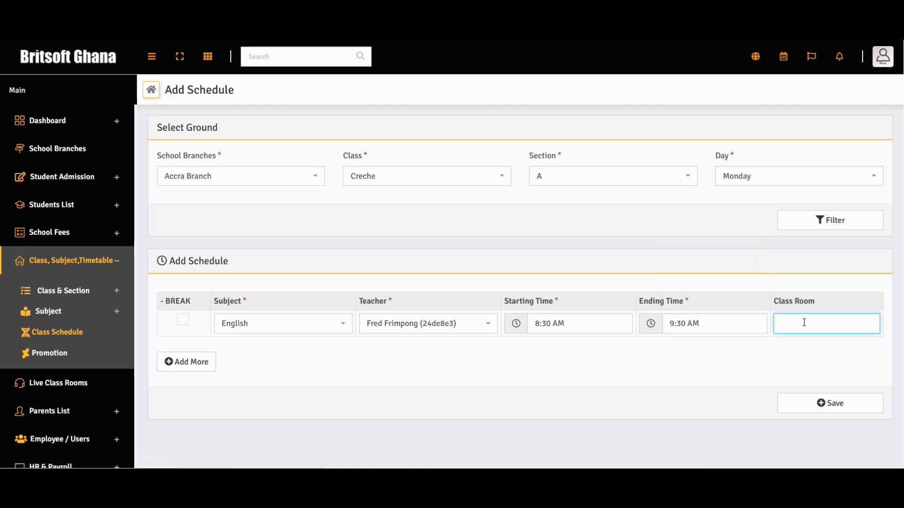
pyautogui.click(655, 360)
# Add a second schedule row for Mathematics and assign the only listed teacher.
pyautogui.click(188, 361)
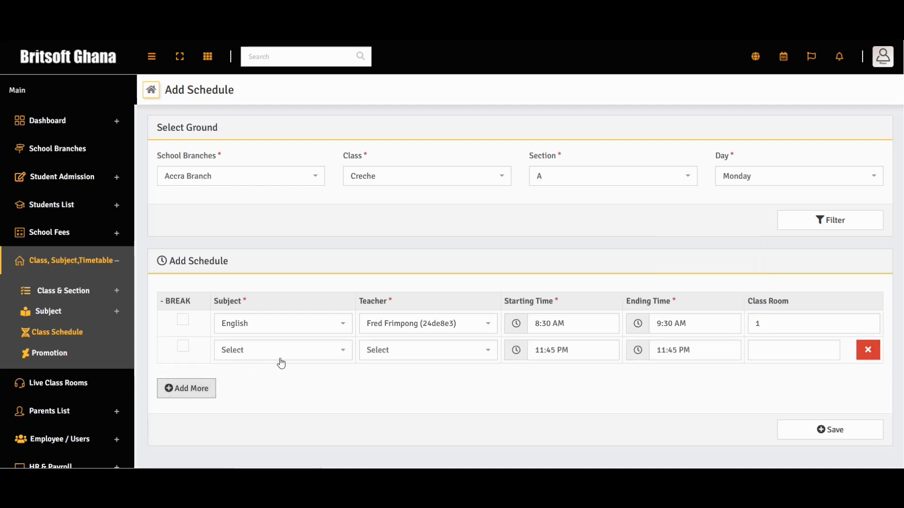
pyautogui.click(292, 352)
pyautogui.click(268, 290)
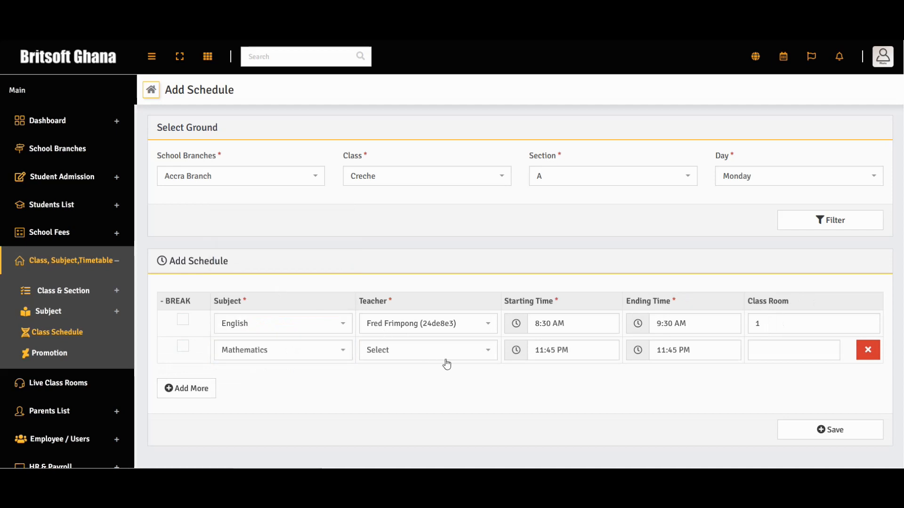
pyautogui.click(450, 355)
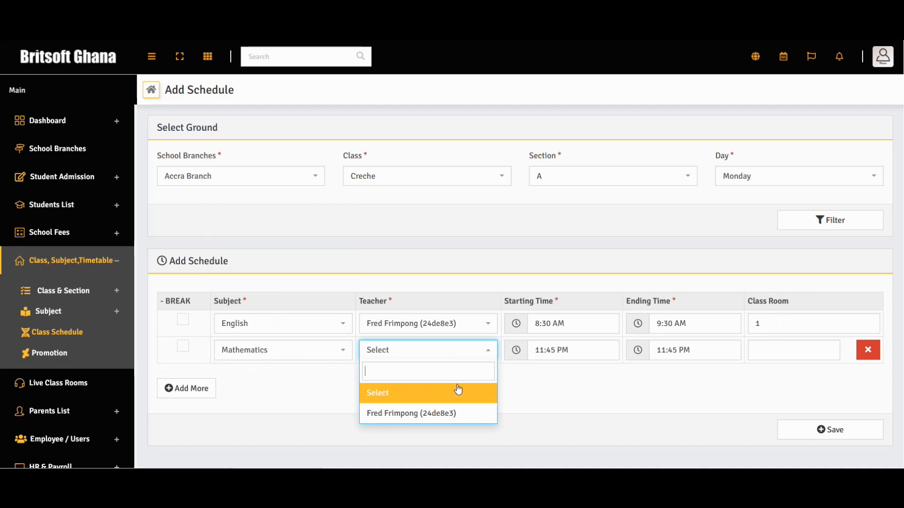
pyautogui.click(458, 415)
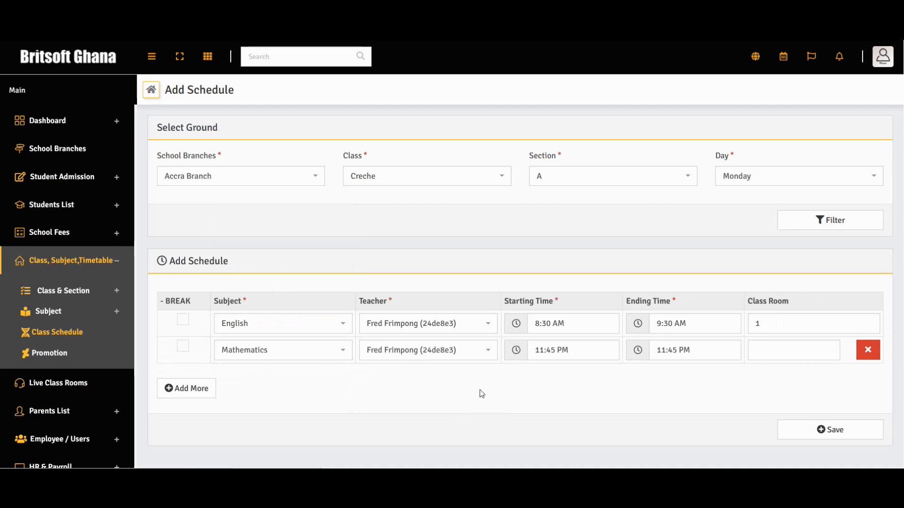
# Set the Mathematics lesson's starting time to 9:45 AM.
pyautogui.click(541, 350)
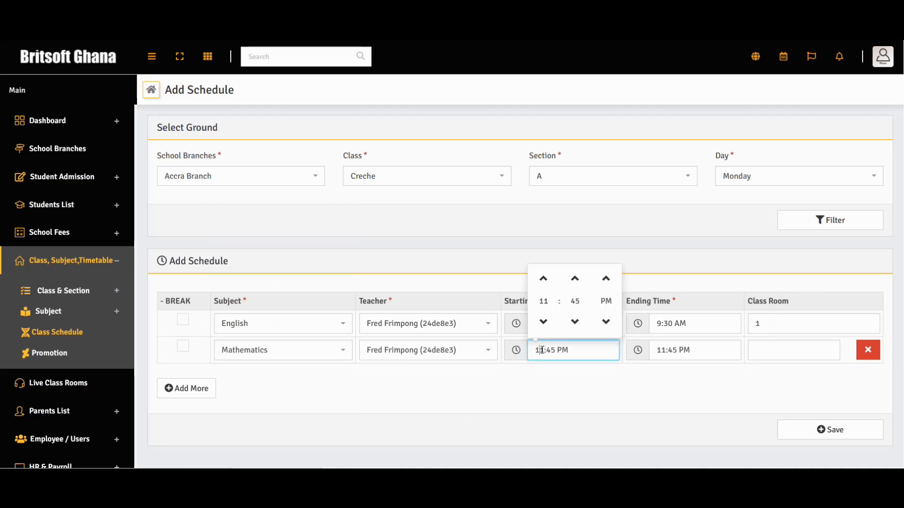
pyautogui.click(544, 285)
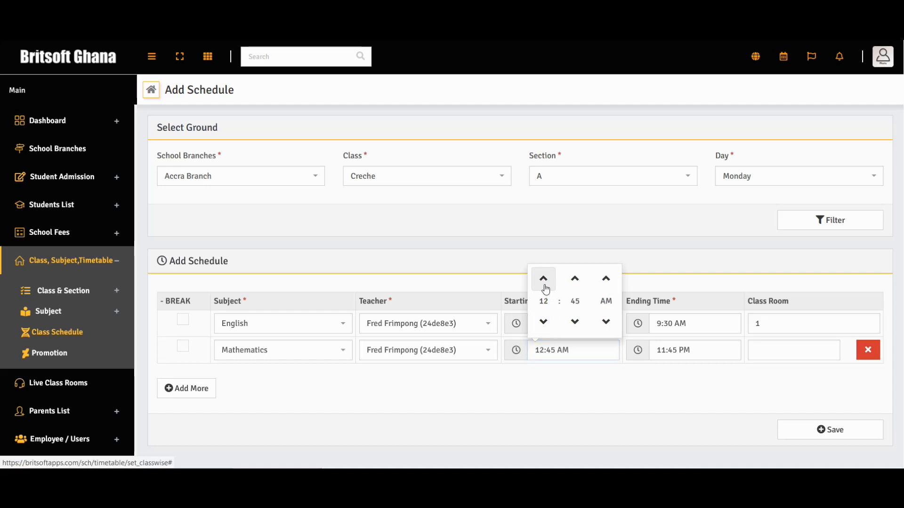
pyautogui.click(543, 323)
pyautogui.click(544, 323)
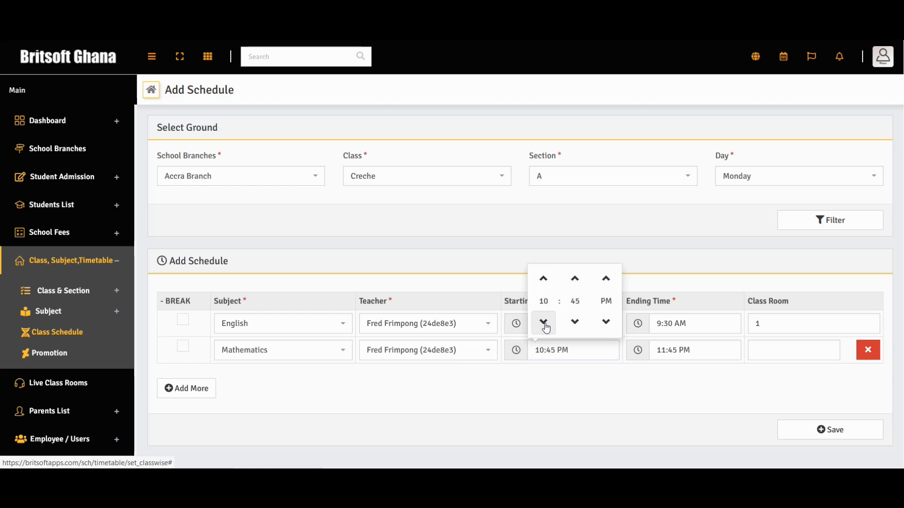
pyautogui.click(544, 323)
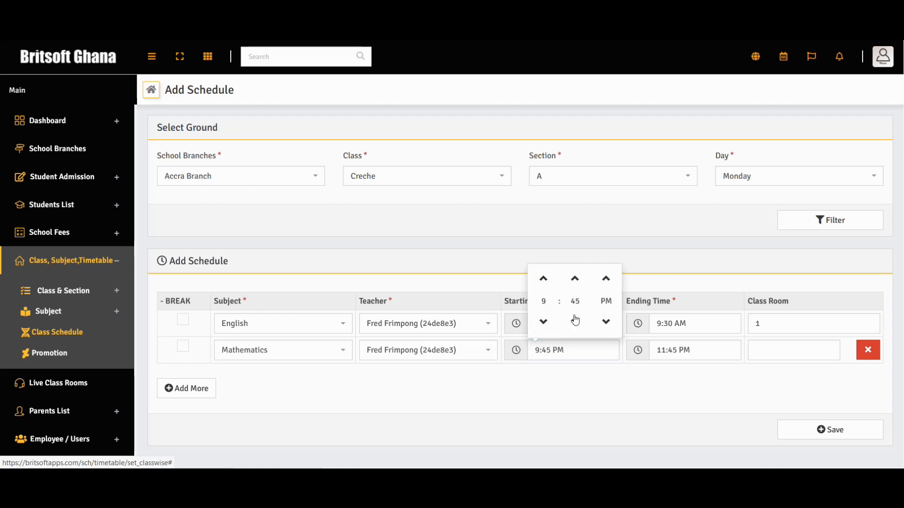
pyautogui.click(606, 289)
pyautogui.click(609, 368)
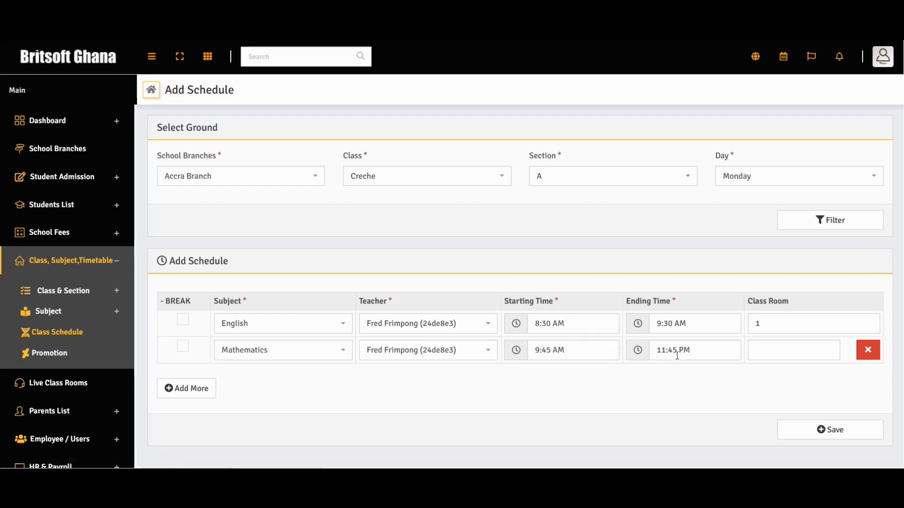
# Set the Mathematics lesson's class room to 1 and save the schedule.
pyautogui.click(792, 350)
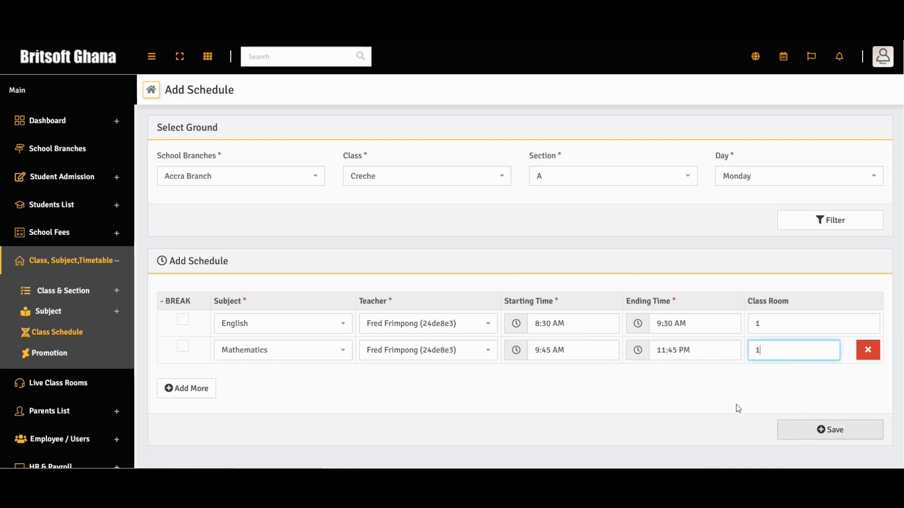
pyautogui.click(804, 434)
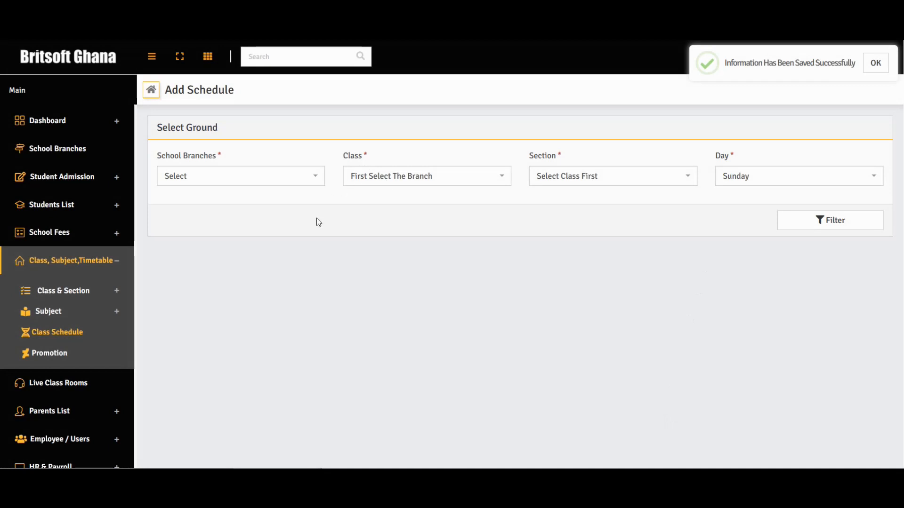
# Filter the schedule form for Accra Branch, Kindergarten class, section A, on Tuesday.
pyautogui.click(309, 177)
pyautogui.click(306, 211)
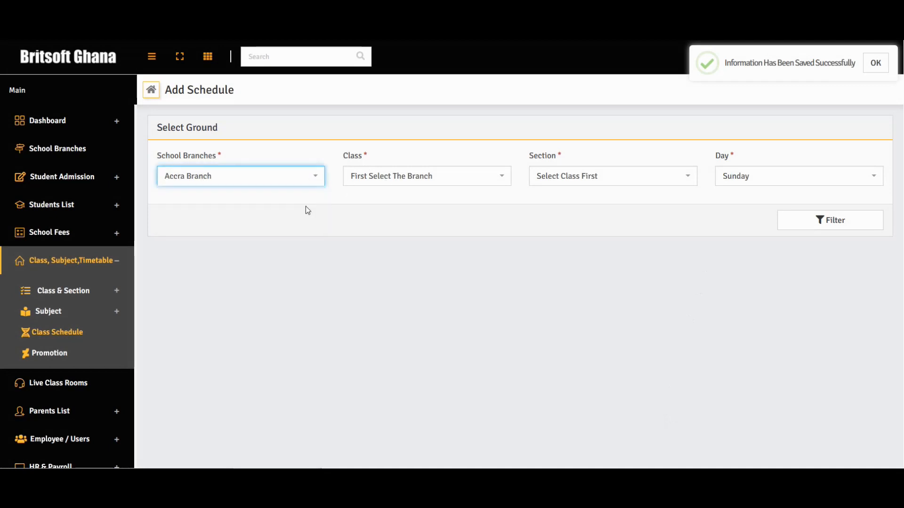
pyautogui.click(460, 178)
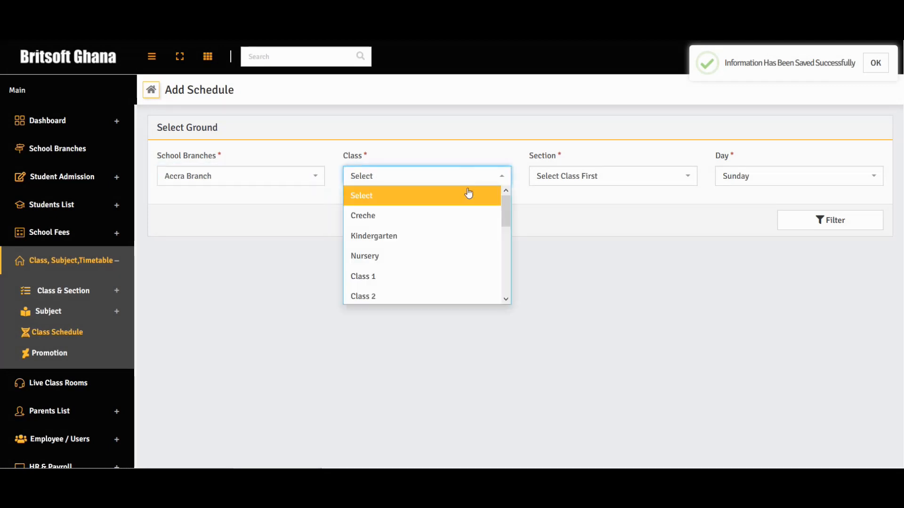
pyautogui.click(453, 236)
pyautogui.click(600, 177)
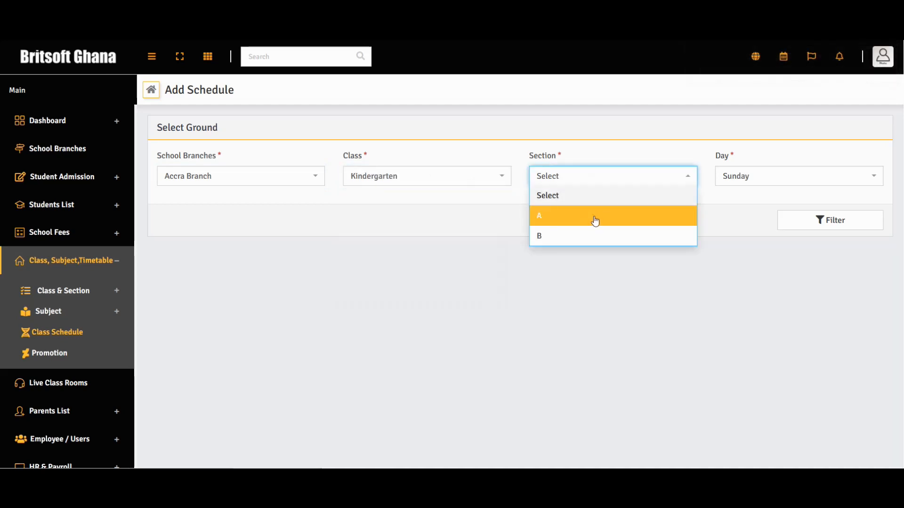
pyautogui.click(596, 221)
pyautogui.click(751, 178)
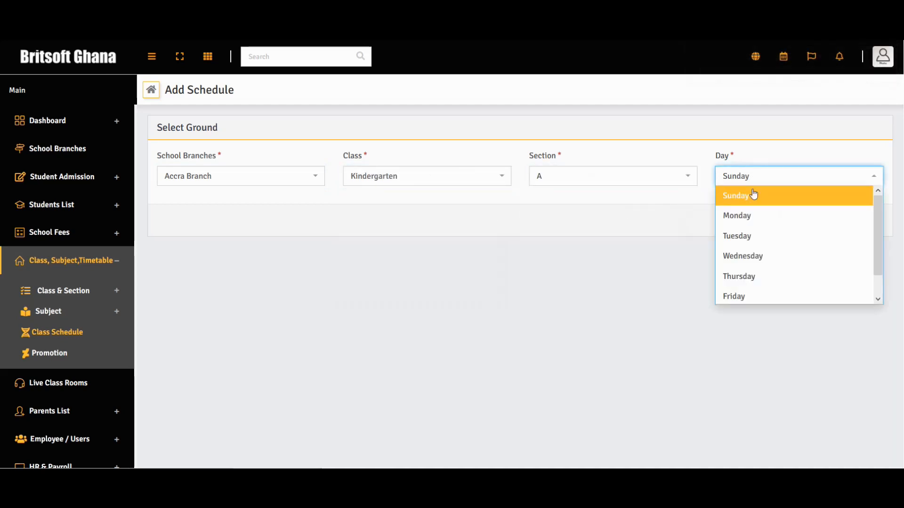
pyautogui.click(753, 240)
pyautogui.click(799, 221)
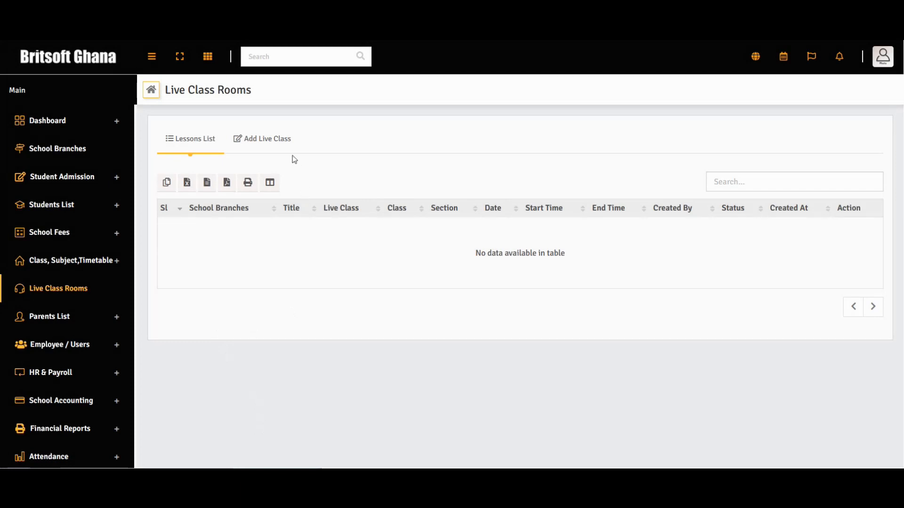
# Open the form for adding a live class and review its Zoom meeting, class, date and time slot fields.
pyautogui.click(282, 140)
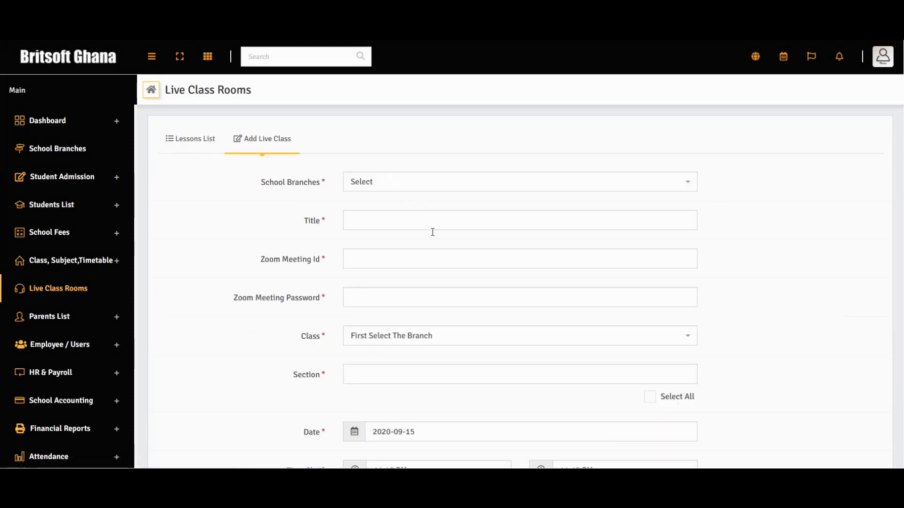
pyautogui.scroll(-1, 432, 263)
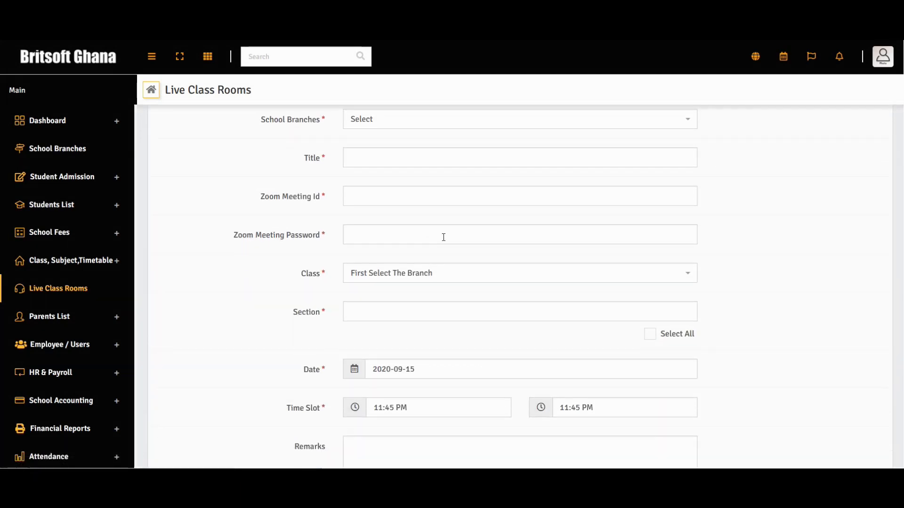
pyautogui.scroll(-1, 444, 238)
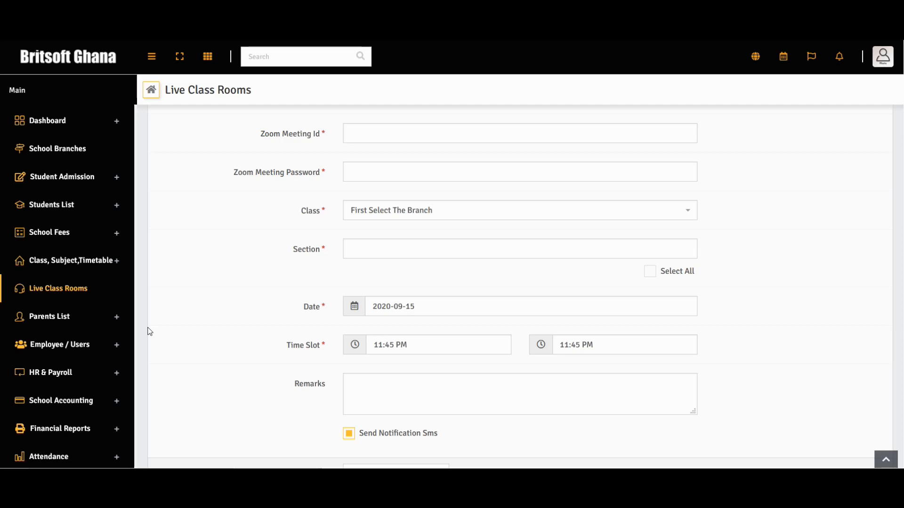
# Review the Parents List and Employee / Users options and open the Employee List.
pyautogui.click(81, 326)
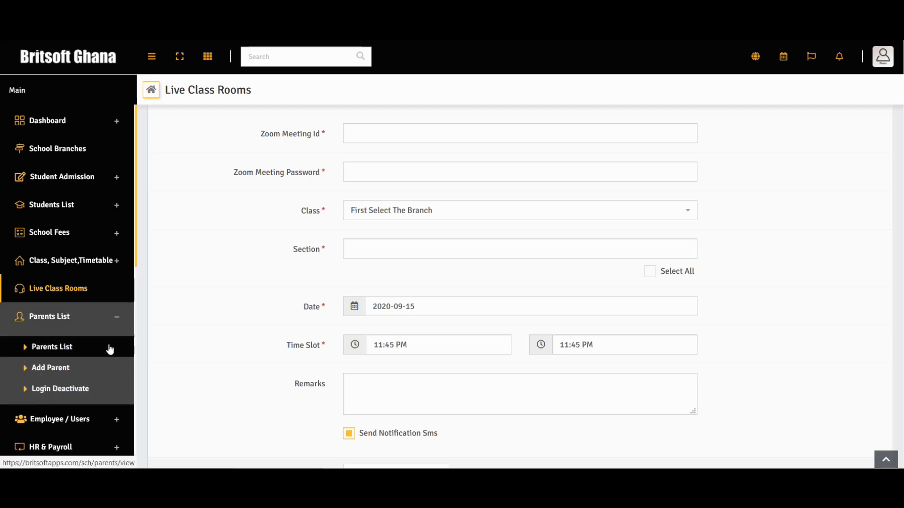
pyautogui.scroll(-3, 75, 357)
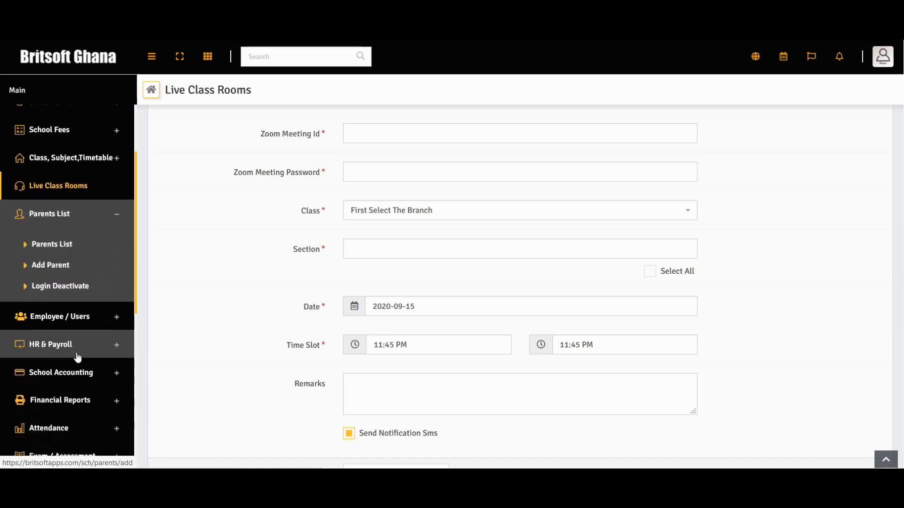
pyautogui.scroll(-1, 138, 305)
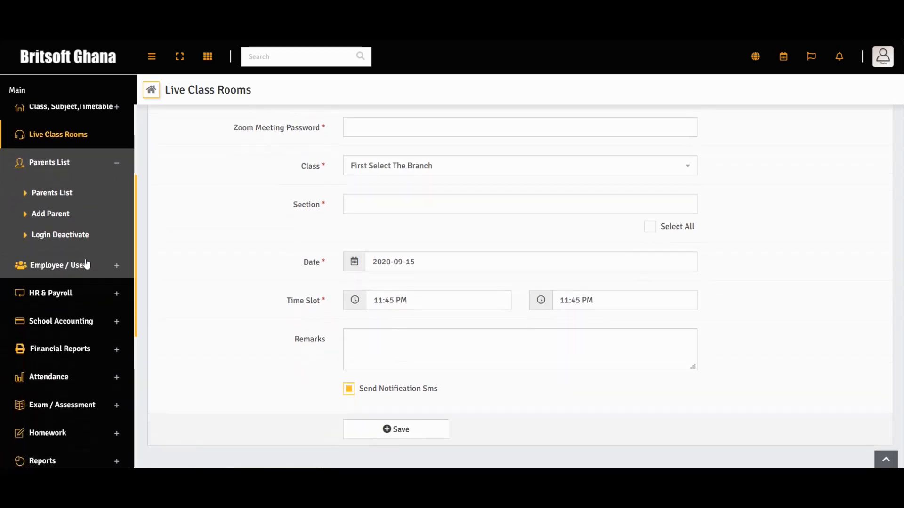
pyautogui.click(86, 264)
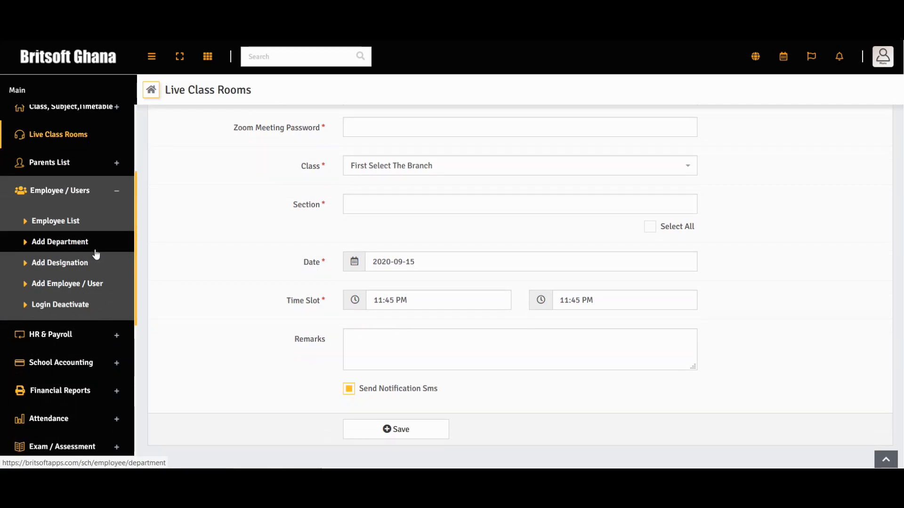
pyautogui.click(63, 228)
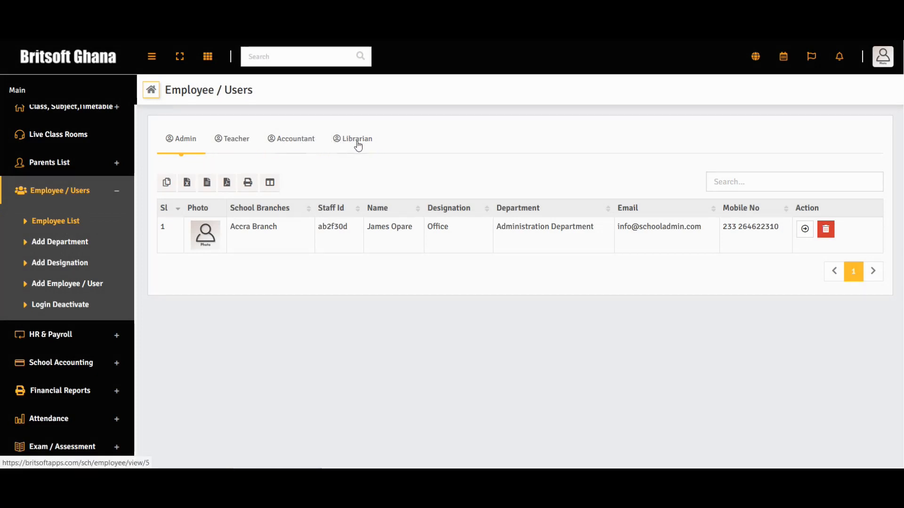
# Open the payroll Salary Template page under HR & Payroll and start creating a new template.
pyautogui.scroll(-2, 119, 313)
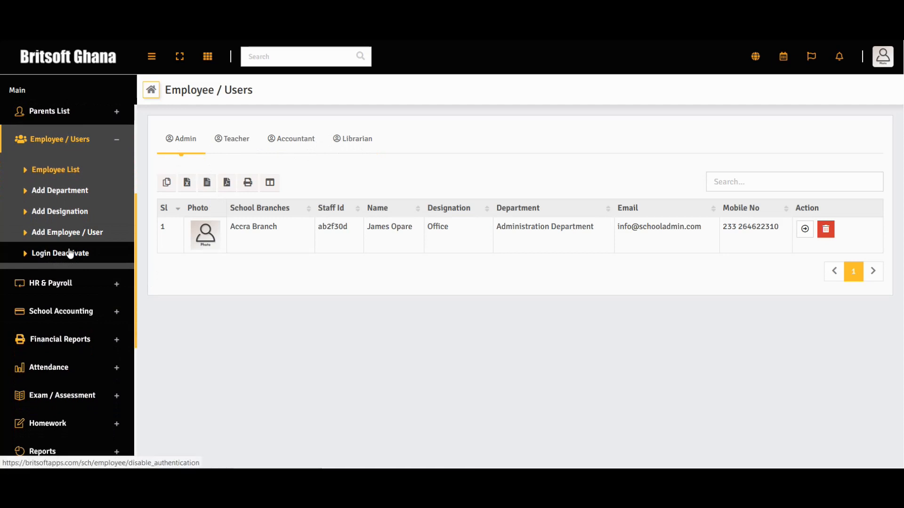
pyautogui.click(93, 285)
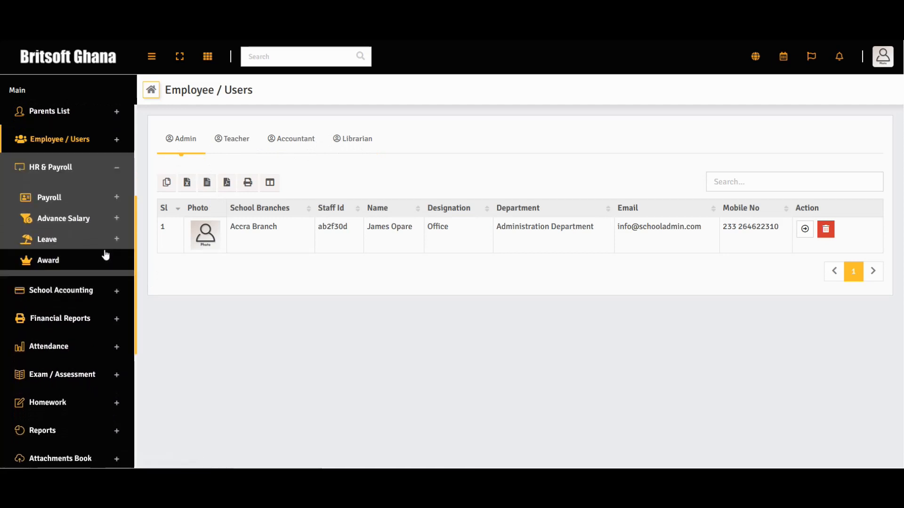
pyautogui.click(71, 204)
pyautogui.click(81, 230)
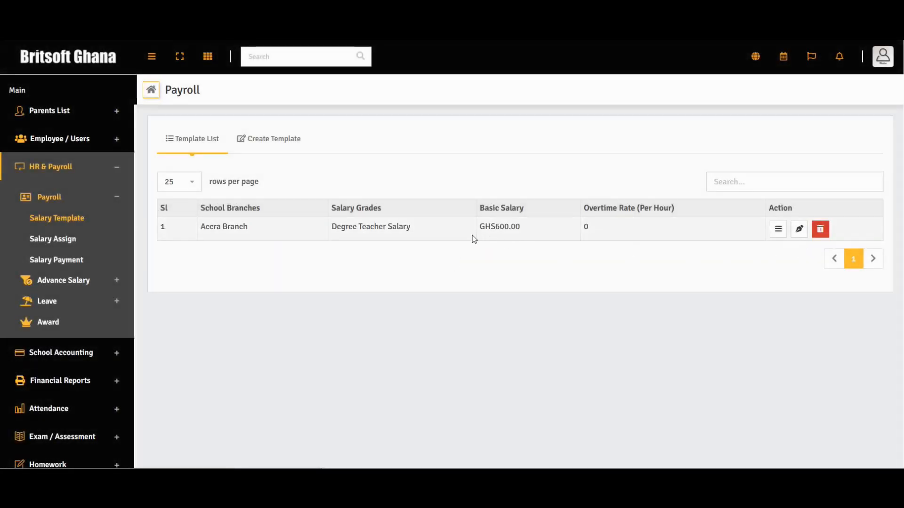
pyautogui.click(298, 143)
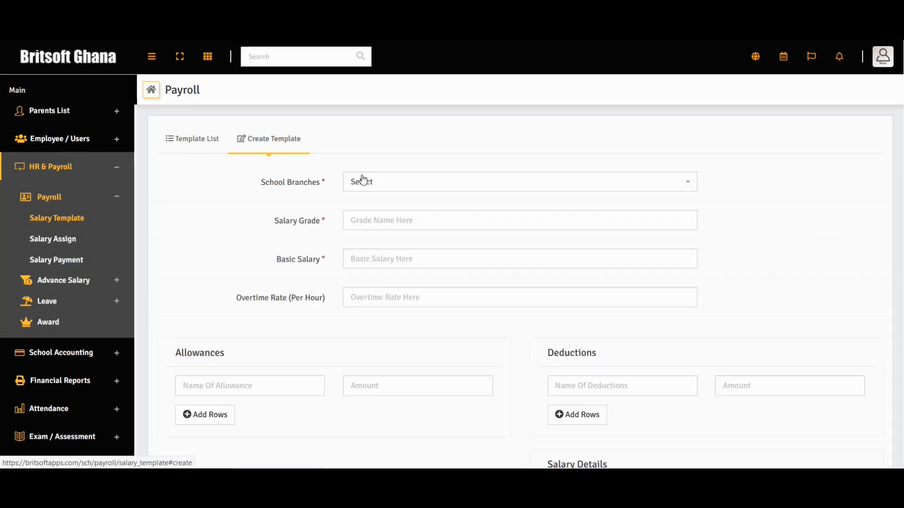
# Fill in the salary template with Accra Branch, salary grade School Teacher, basic salary 600 and overtime rate 60 per hour.
pyautogui.click(418, 185)
pyautogui.click(417, 222)
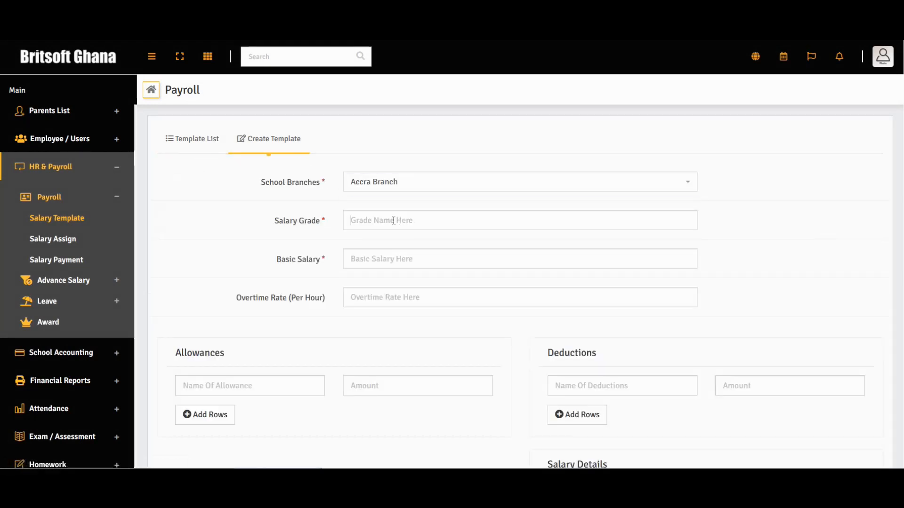
pyautogui.click(394, 221)
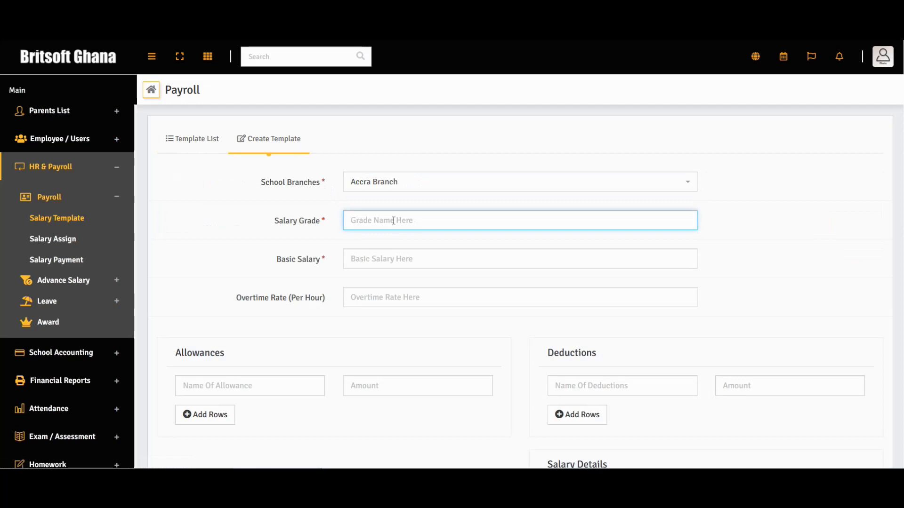
pyautogui.write('School Teah')
pyautogui.write('er')
pyautogui.click(396, 258)
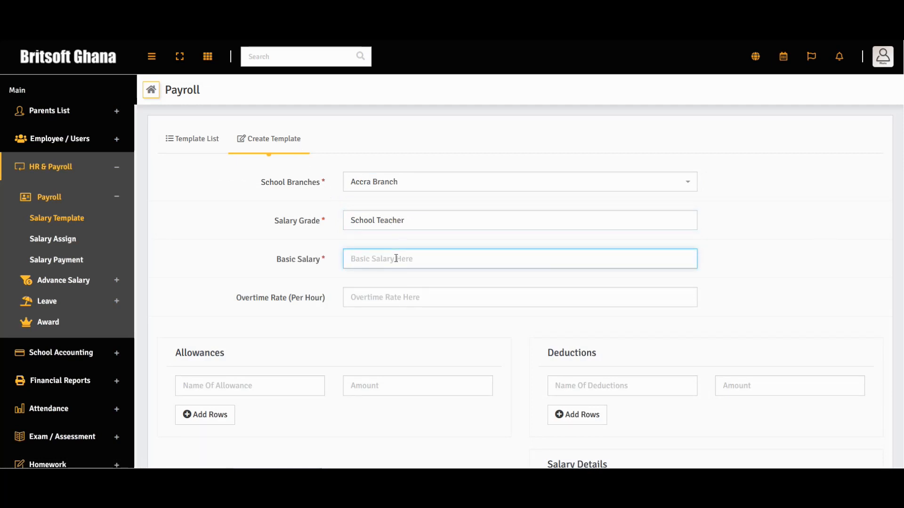
pyautogui.write('600')
pyautogui.click(393, 297)
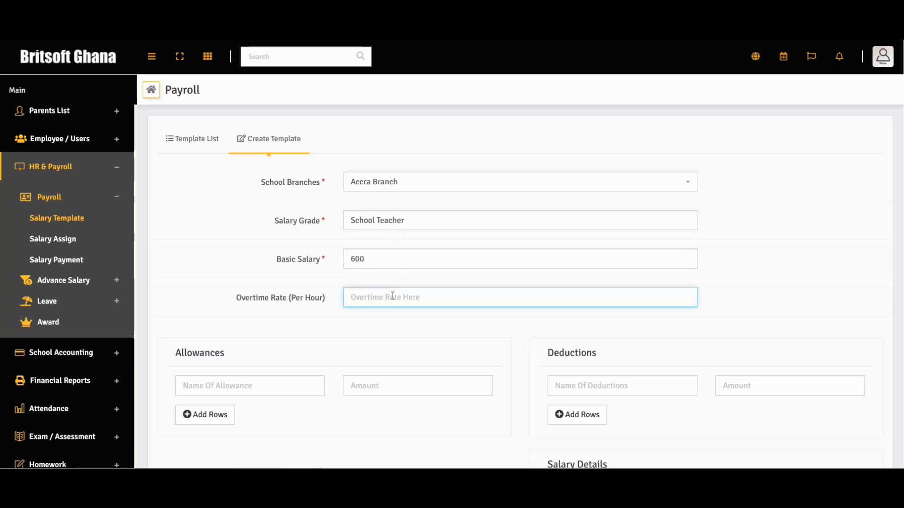
pyautogui.write('60')
# Enter a Transport allowance of 100 in the template's first allowance row.
pyautogui.scroll(-1, 260, 365)
pyautogui.click(275, 329)
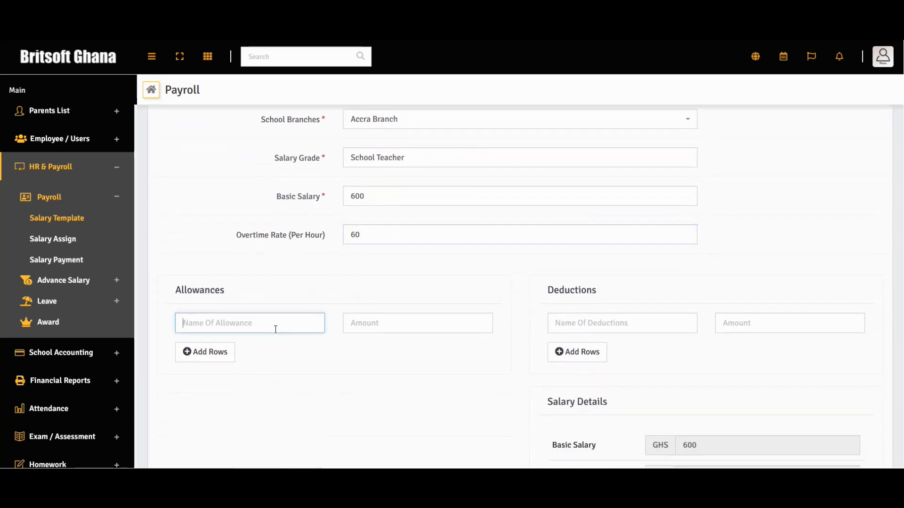
pyautogui.write('Trans')
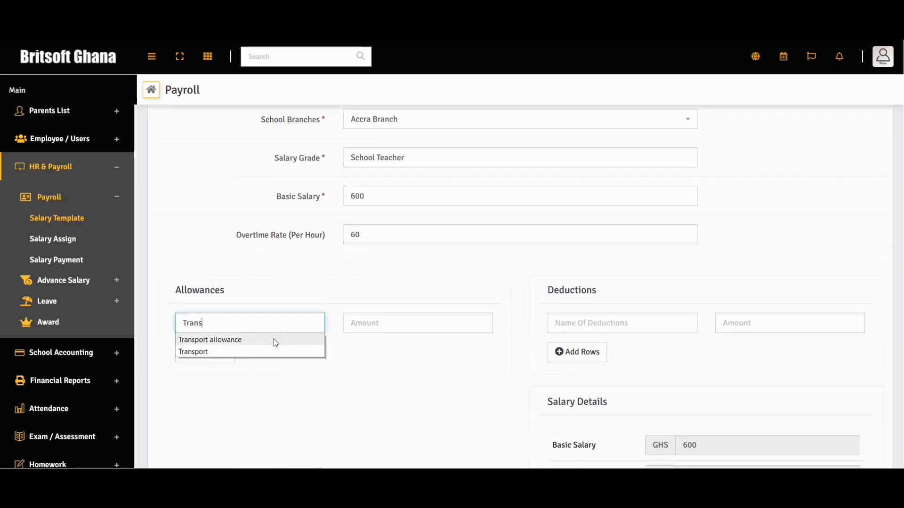
pyautogui.click(274, 339)
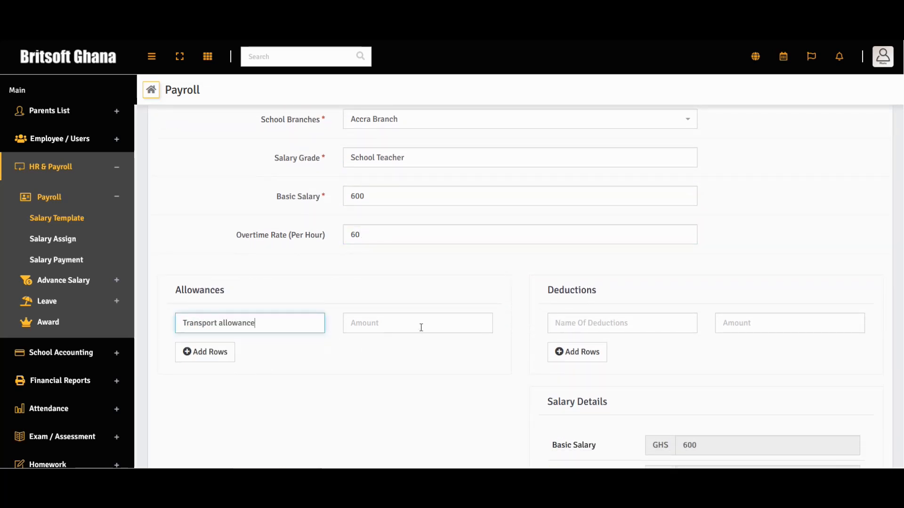
pyautogui.click(420, 324)
pyautogui.write('100')
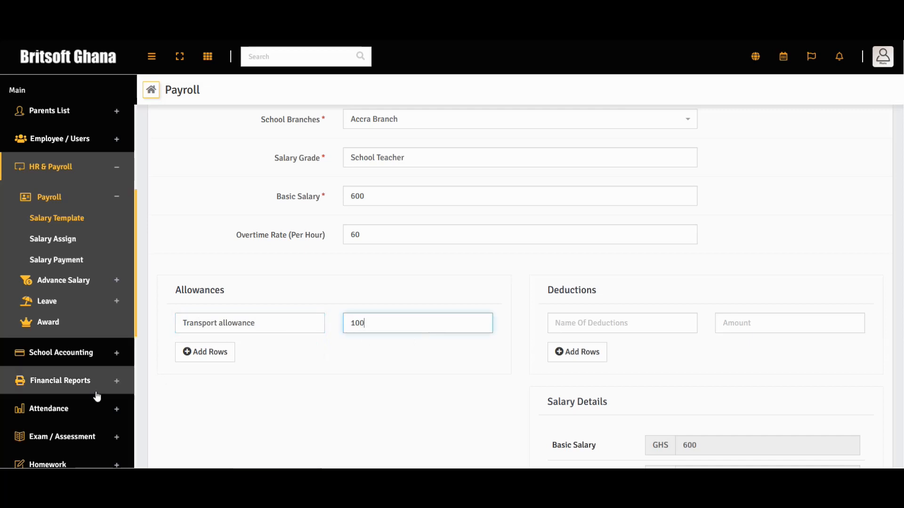
# Add a second allowance row to the salary template with Clothing allowance and an amount of 200.
pyautogui.click(225, 360)
pyautogui.click(227, 352)
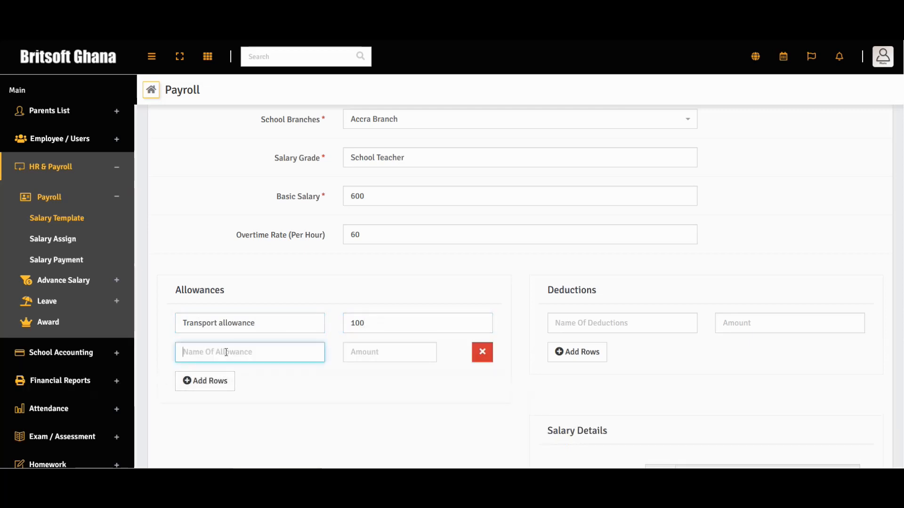
pyautogui.write('Clothig')
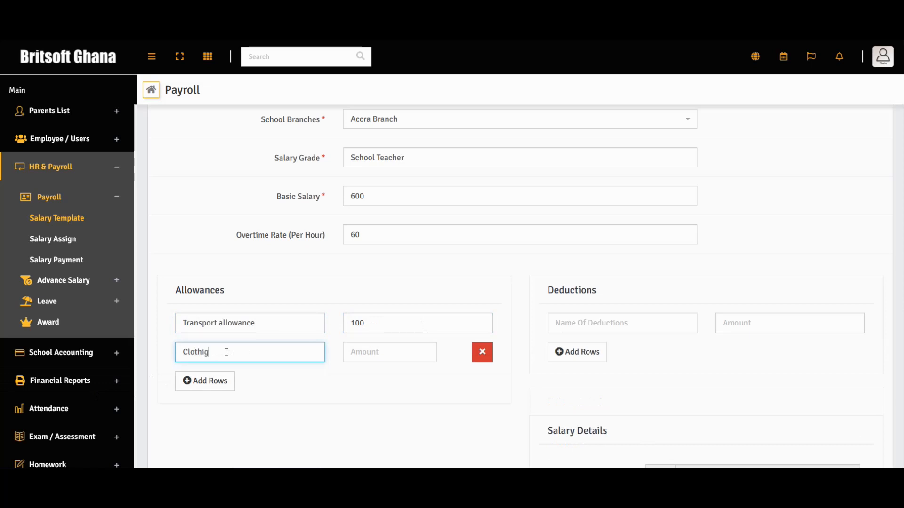
pyautogui.write('ng allowance')
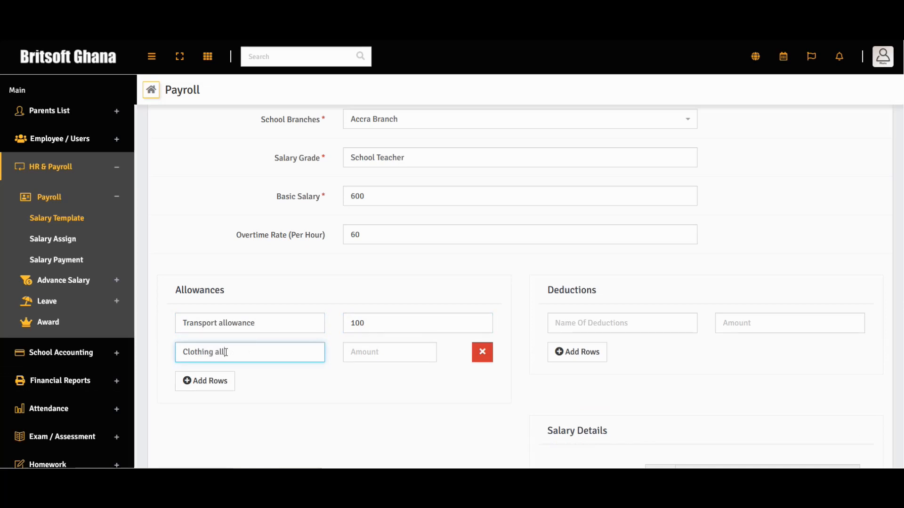
pyautogui.click(354, 359)
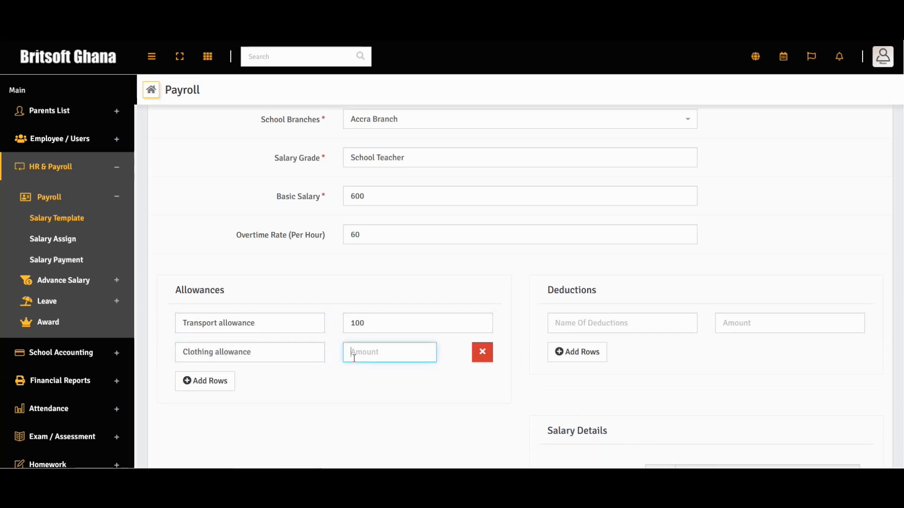
pyautogui.write('200')
# Add a third allowance row with Feeding allowance and an amount of 150.
pyautogui.click(203, 385)
pyautogui.click(245, 377)
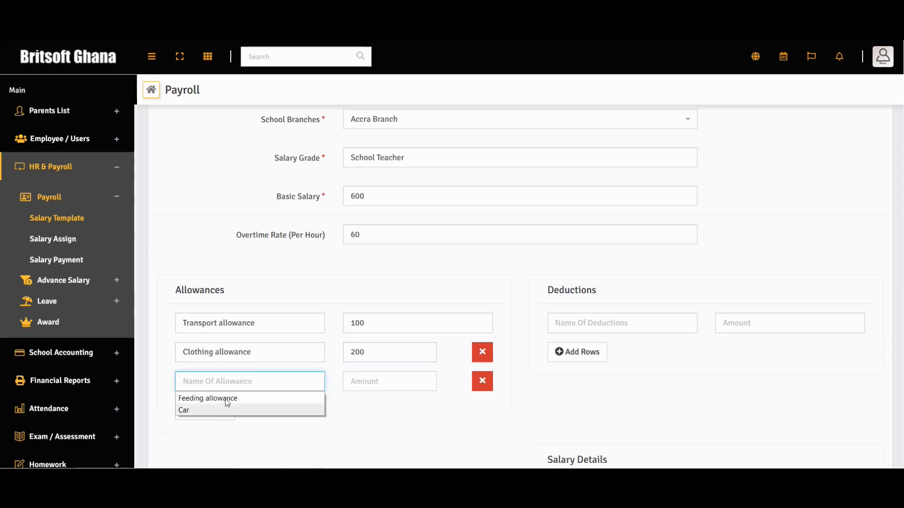
pyautogui.write('Feeding')
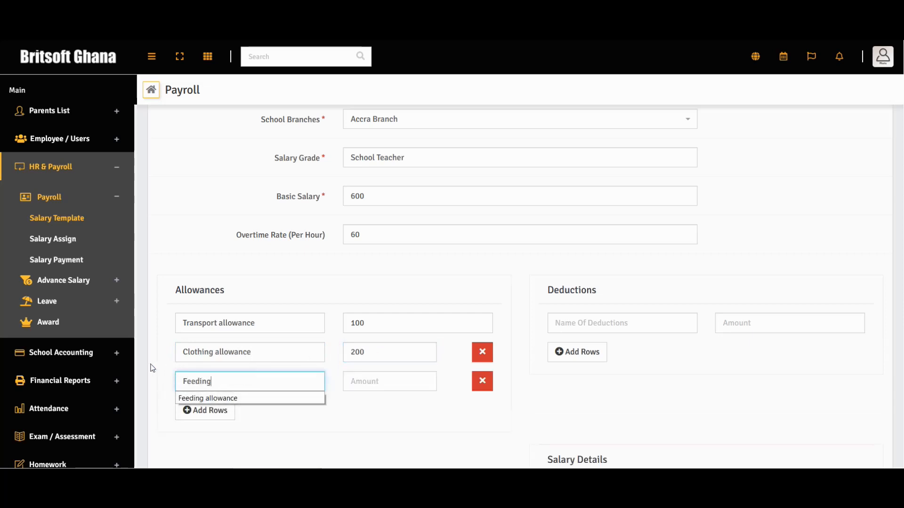
pyautogui.click(259, 399)
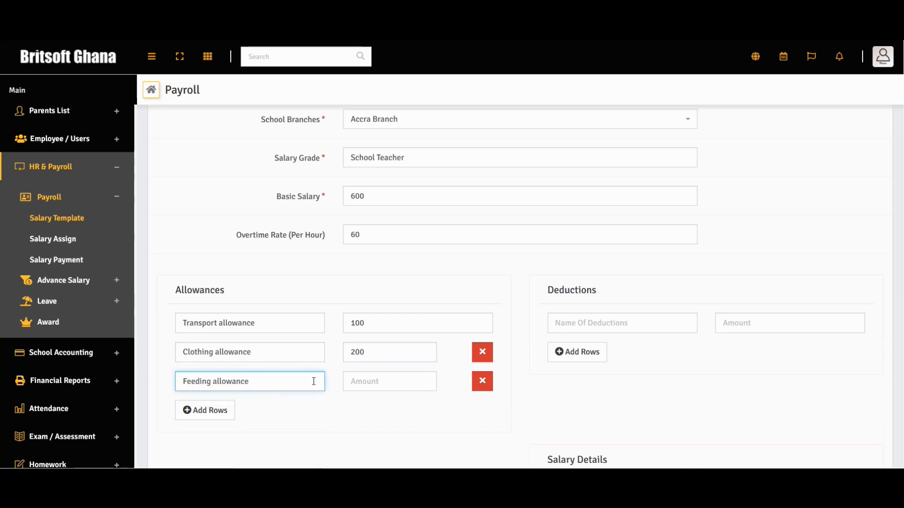
pyautogui.click(384, 382)
pyautogui.write('150')
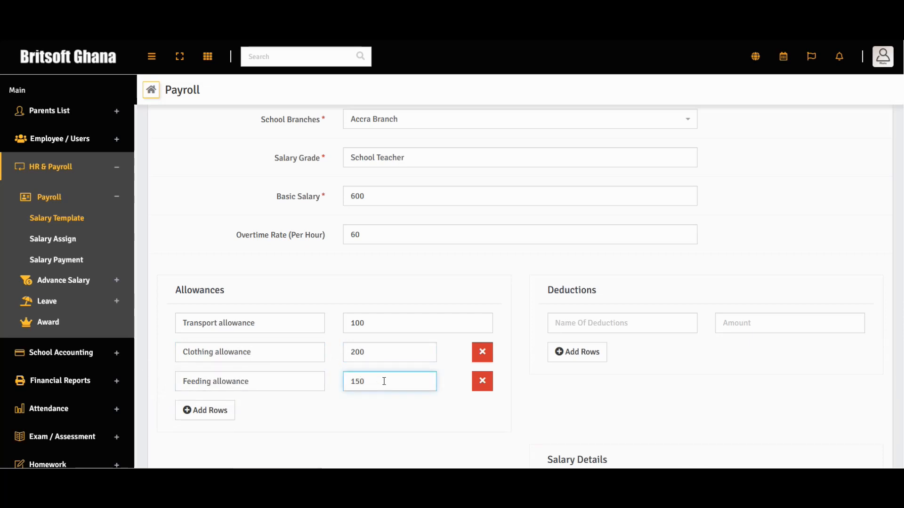
# Enter an SSNIT deduction of 200 in the template's first deduction row.
pyautogui.click(583, 327)
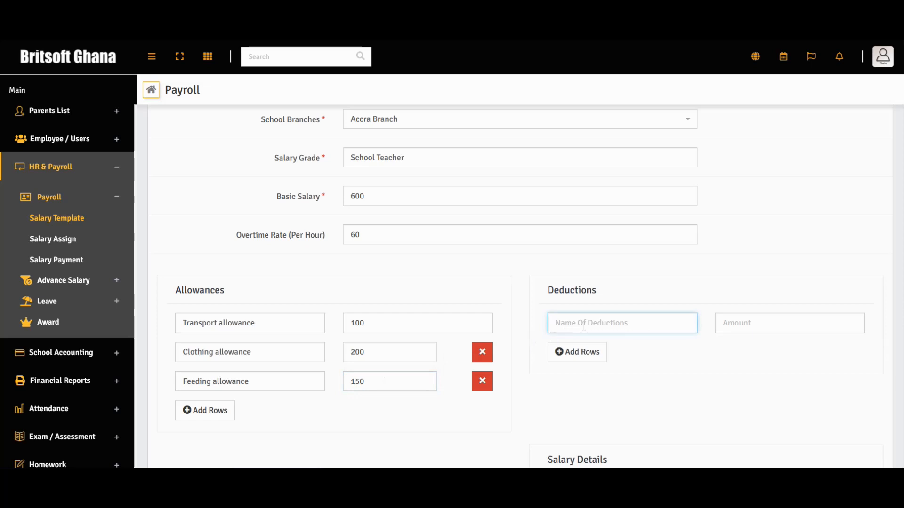
pyautogui.write('S')
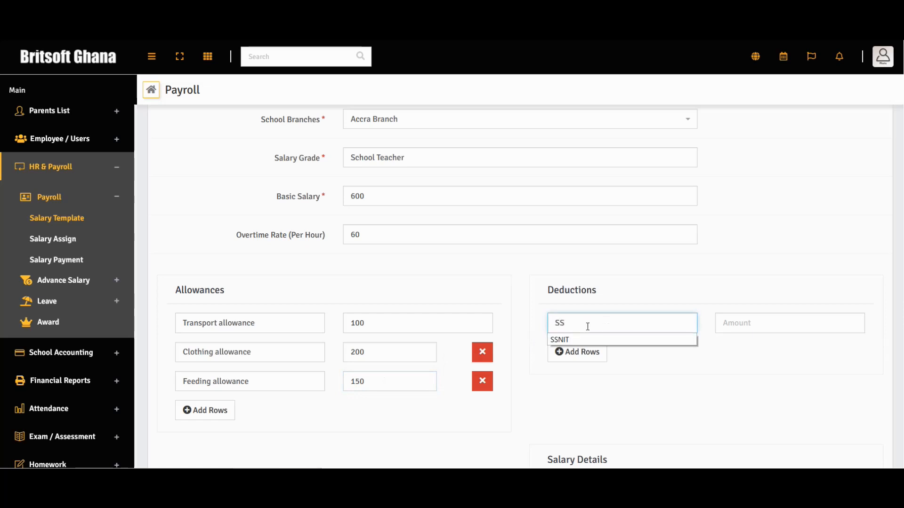
pyautogui.write('S')
pyautogui.click(616, 337)
pyautogui.click(736, 327)
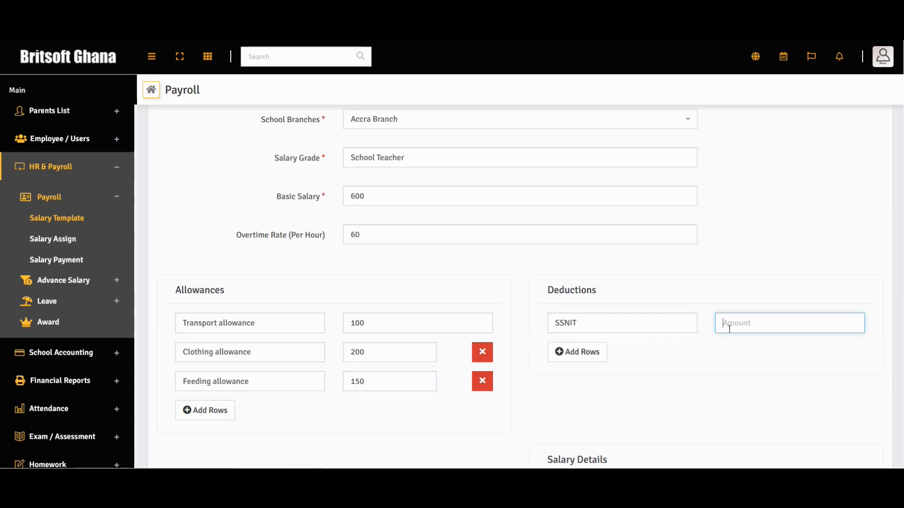
pyautogui.write('200')
# Add a second deduction row for Loan with an amount of 99 and save the salary template.
pyautogui.click(580, 354)
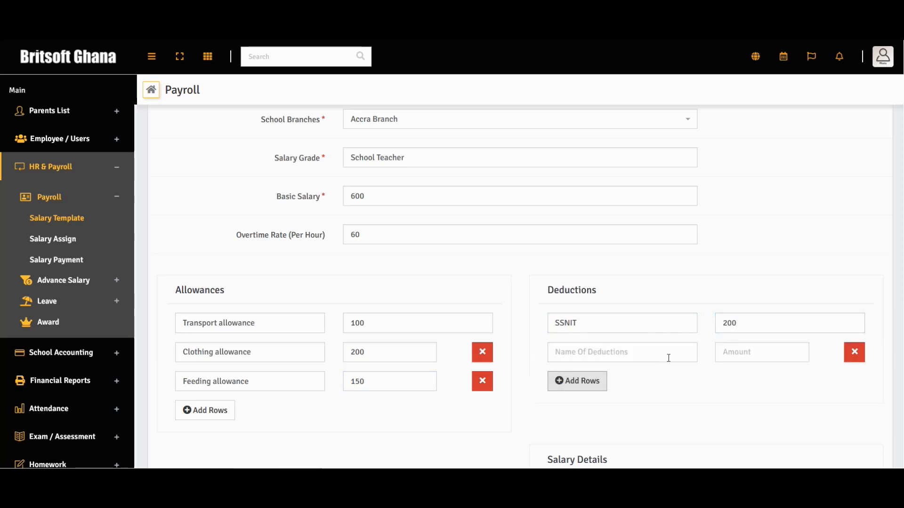
pyautogui.click(642, 354)
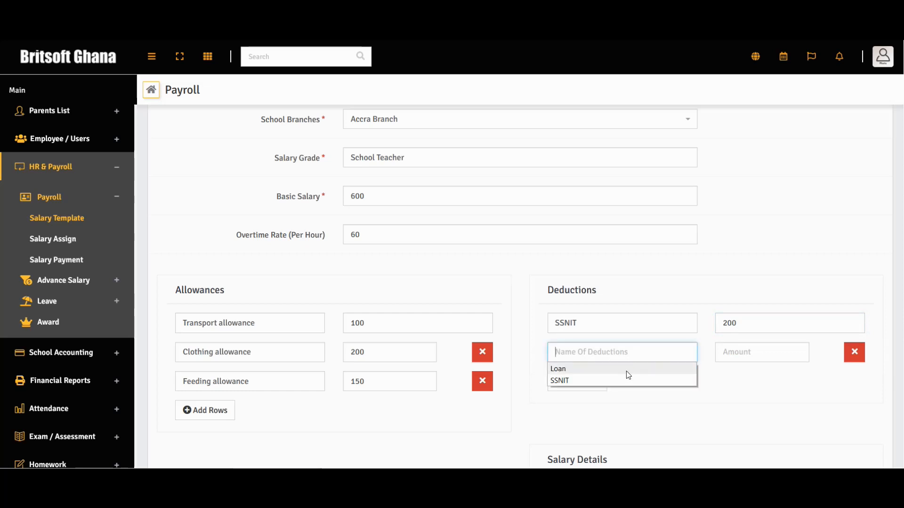
pyautogui.click(627, 370)
pyautogui.click(748, 353)
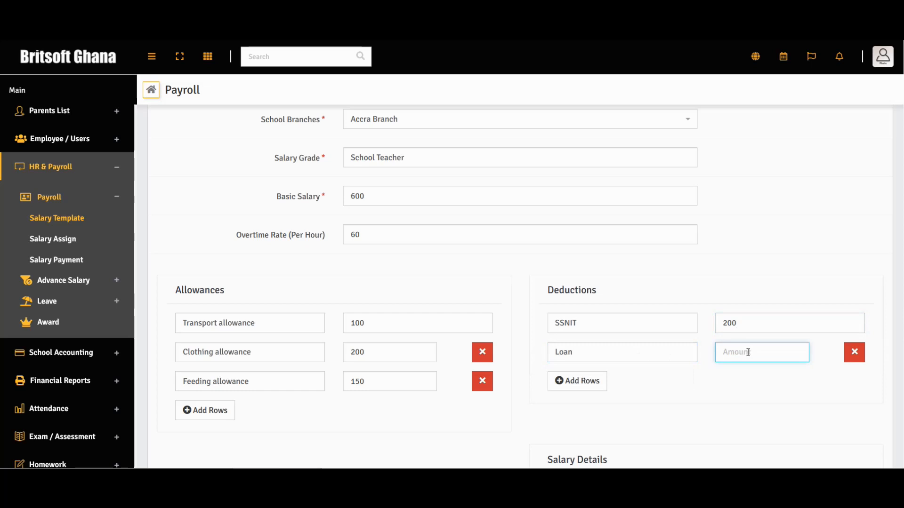
pyautogui.write('1')
pyautogui.scroll(-4, 615, 367)
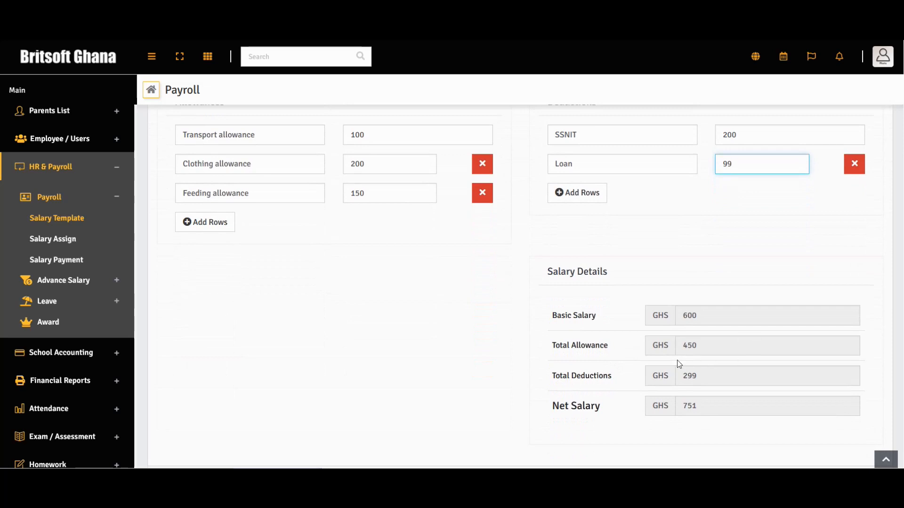
pyautogui.scroll(-1, 678, 364)
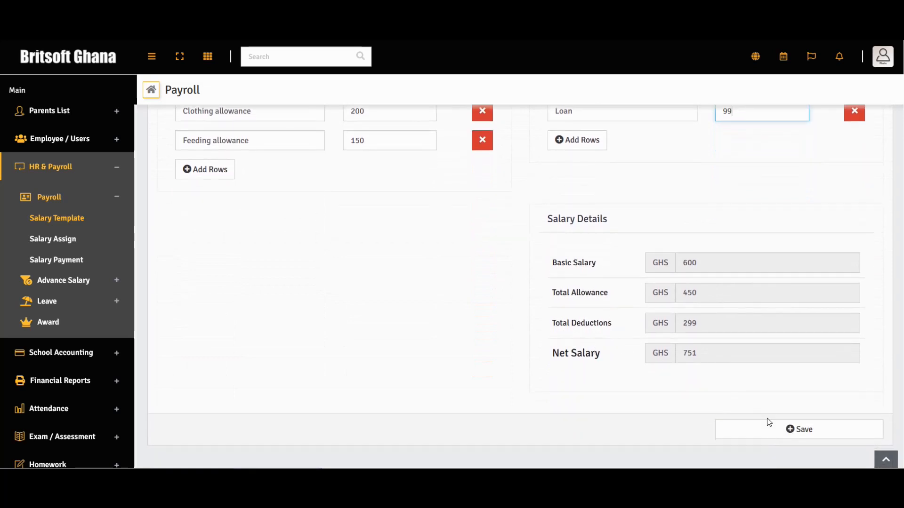
pyautogui.click(781, 429)
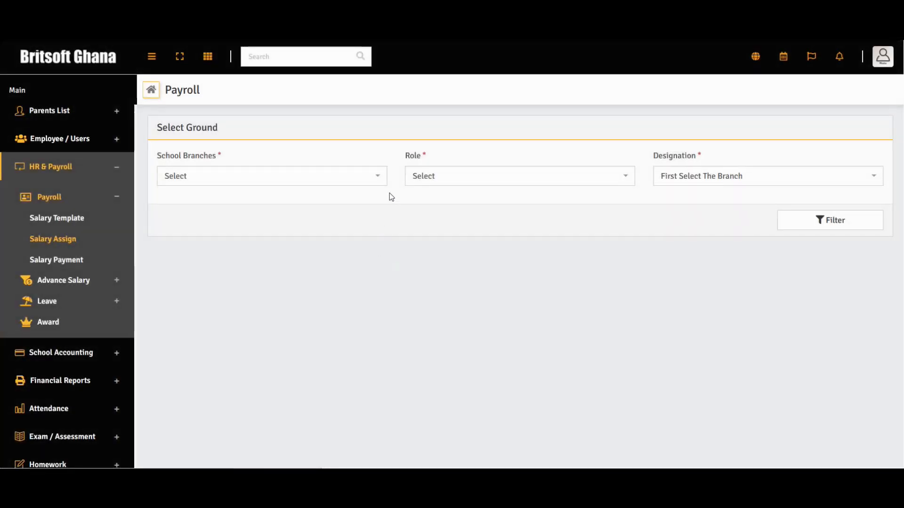
# On the Salary Assign page, filter employees by Accra Branch, role Teacher and designation Classroom.
pyautogui.click(344, 182)
pyautogui.click(346, 219)
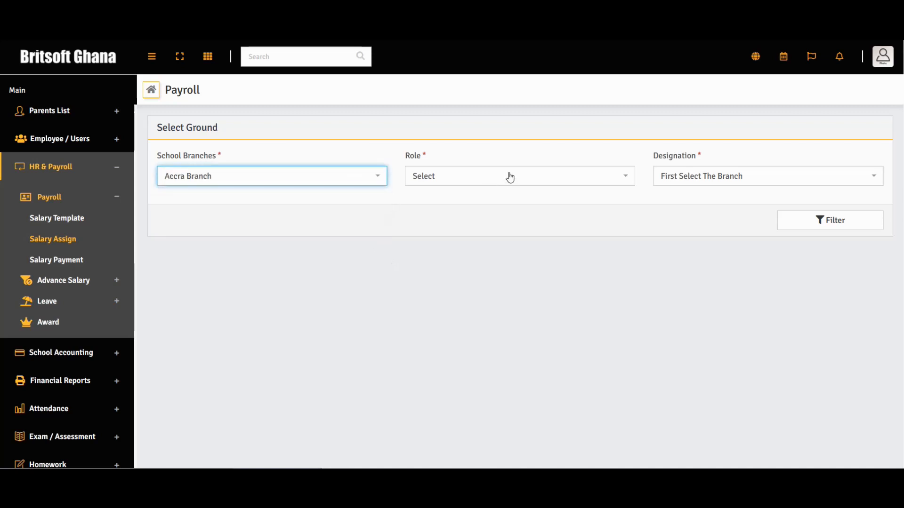
pyautogui.click(510, 178)
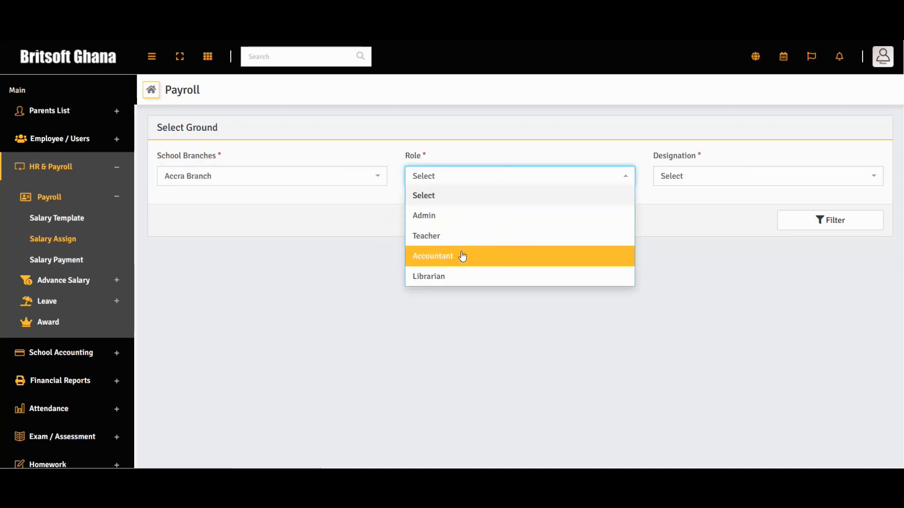
pyautogui.click(464, 237)
pyautogui.click(767, 183)
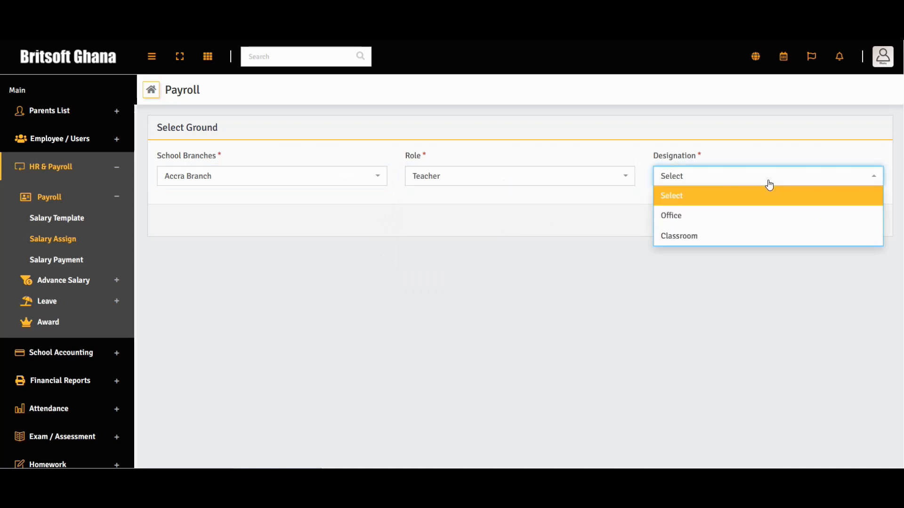
pyautogui.click(709, 239)
pyautogui.click(807, 226)
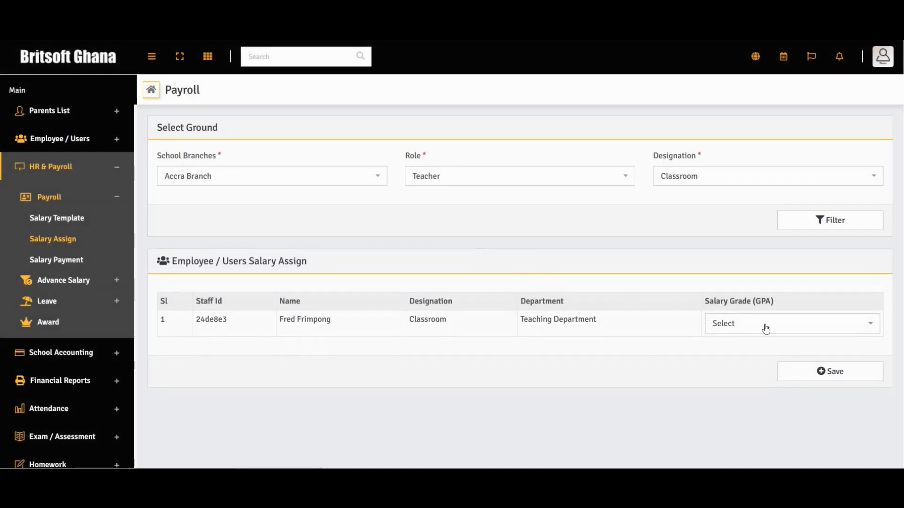
# Assign the School Teacher salary grade to the listed classroom teacher and save the assignment.
pyautogui.click(766, 329)
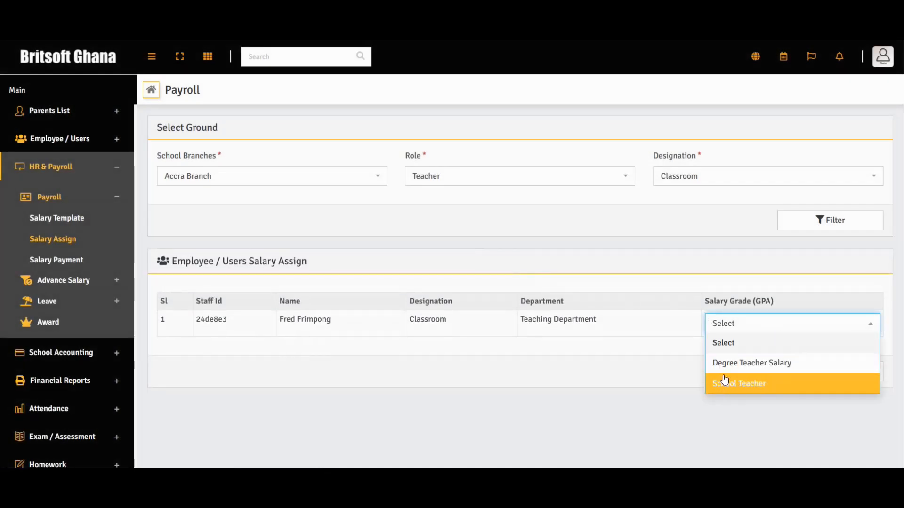
pyautogui.click(750, 385)
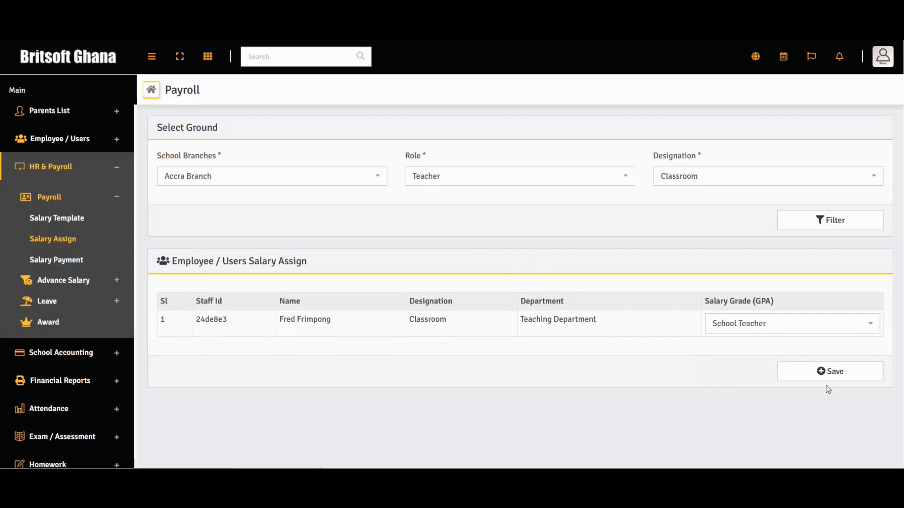
pyautogui.click(821, 373)
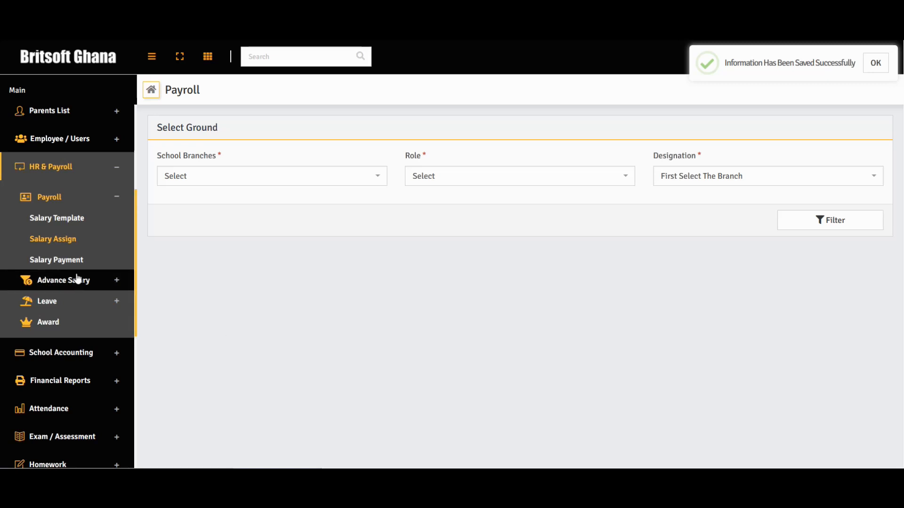
# Open the Salary Payment page and filter the staff list by Accra Branch and role Teacher.
pyautogui.click(67, 261)
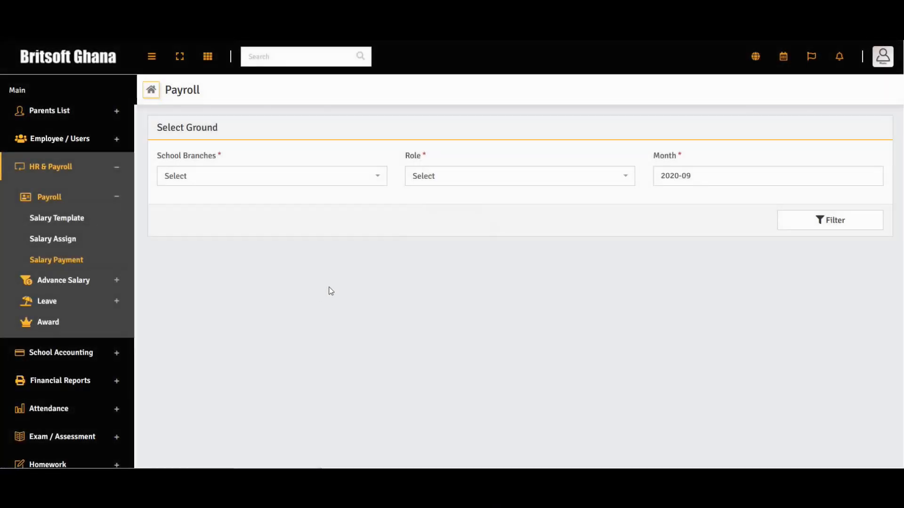
pyautogui.click(203, 179)
pyautogui.click(228, 217)
pyautogui.click(445, 182)
pyautogui.click(447, 234)
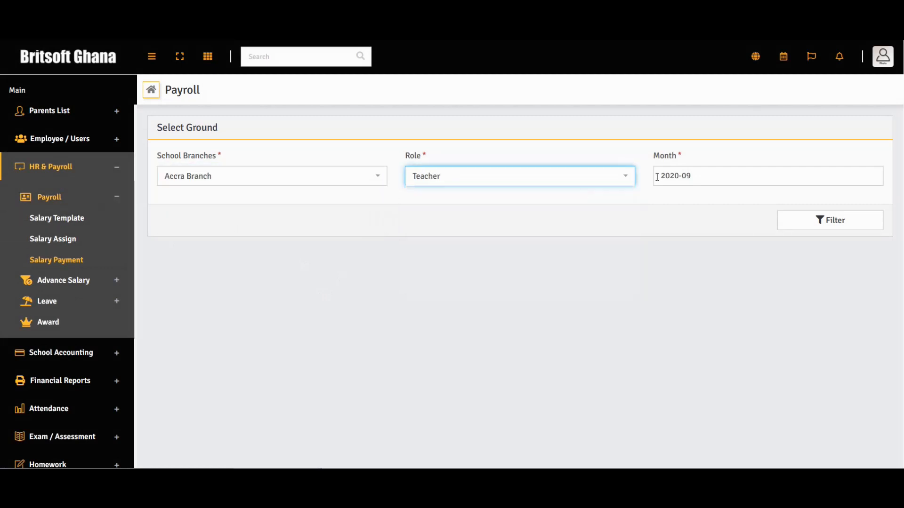
pyautogui.click(819, 228)
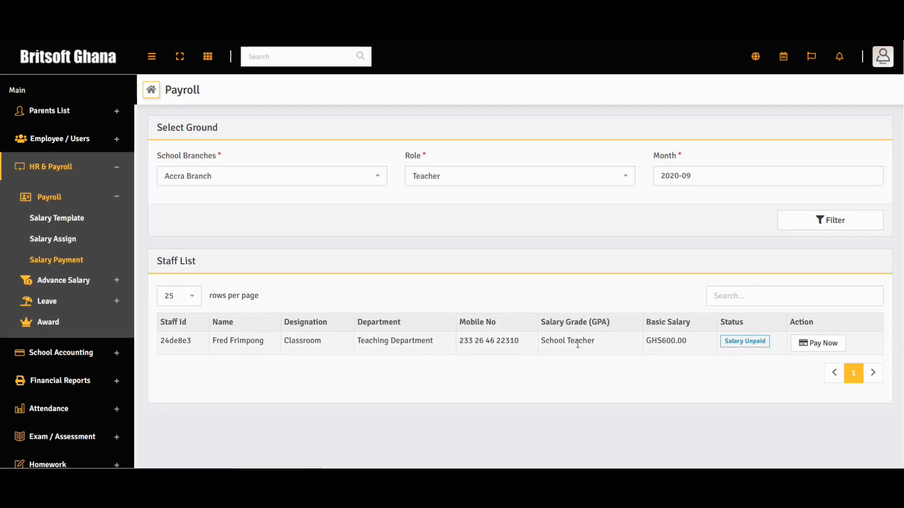
# Open the unpaid teacher's salary payment page and review the salary details, payment details and available payment methods.
pyautogui.click(818, 345)
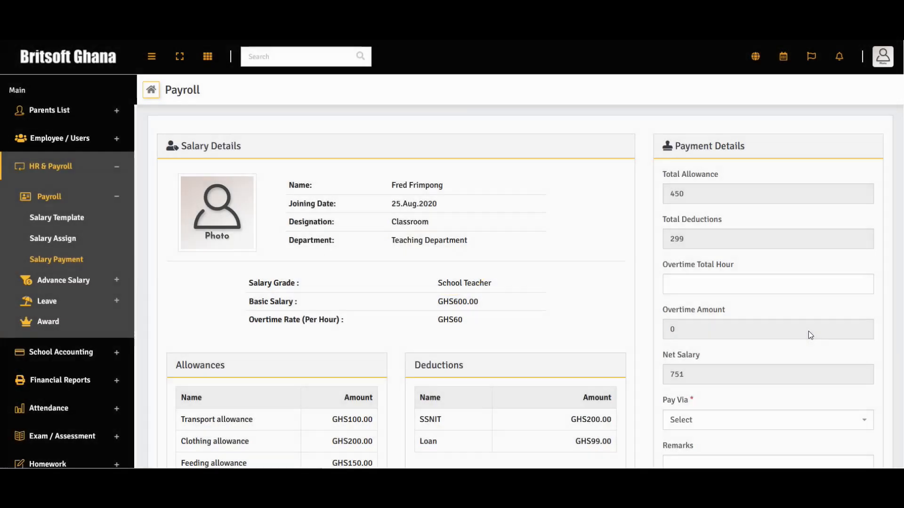
pyautogui.scroll(-3, 829, 351)
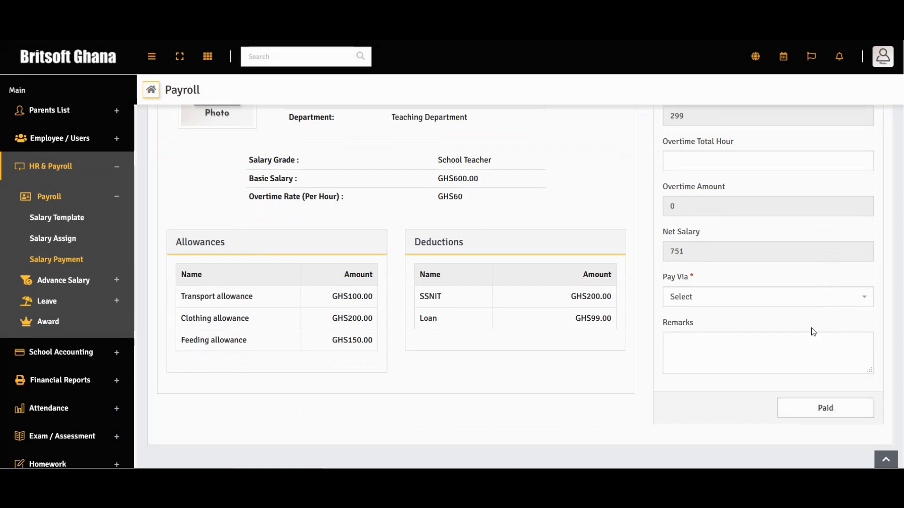
pyautogui.click(830, 302)
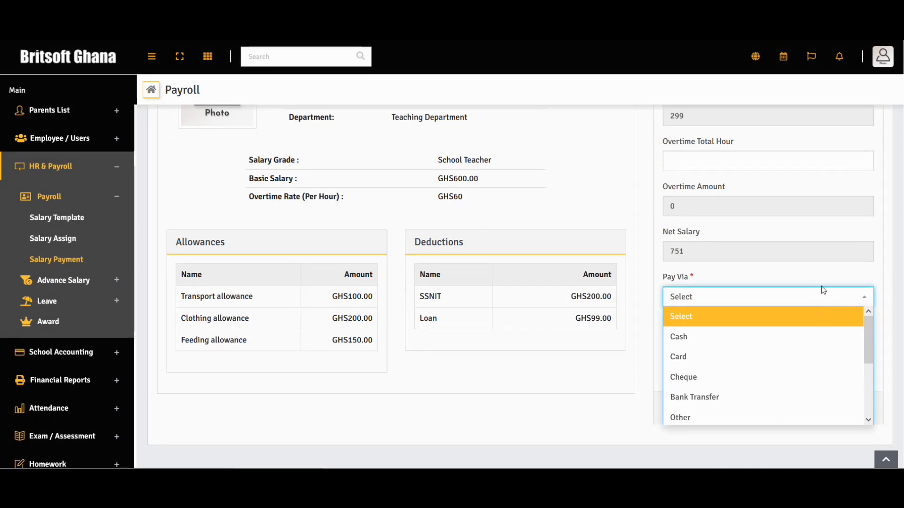
pyautogui.doubleClick(890, 293)
pyautogui.scroll(3, 885, 291)
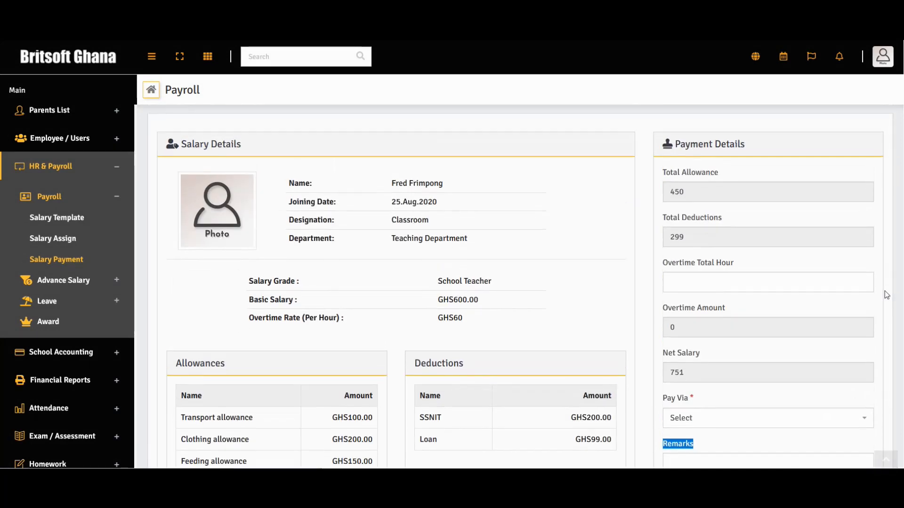
pyautogui.scroll(-3, 827, 355)
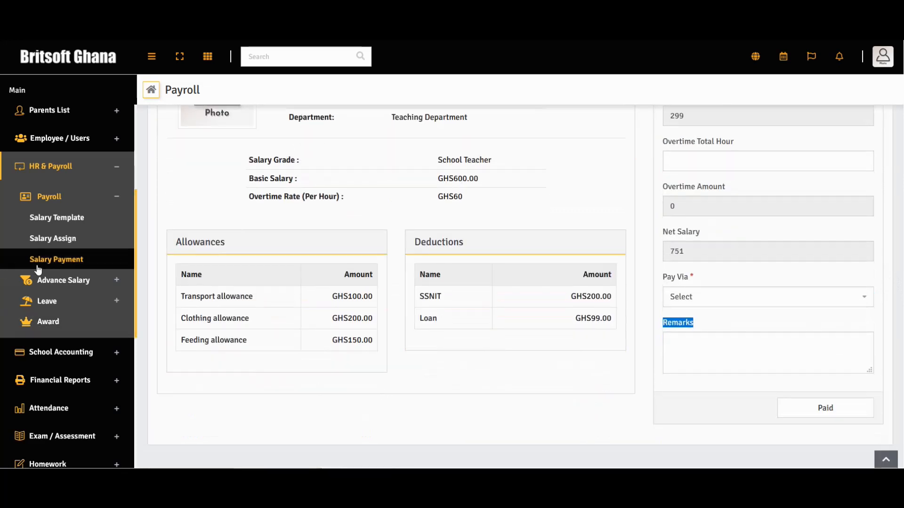
# Review the options available under Advance Salary, Leave, School Accounting and Financial Reports.
pyautogui.click(98, 280)
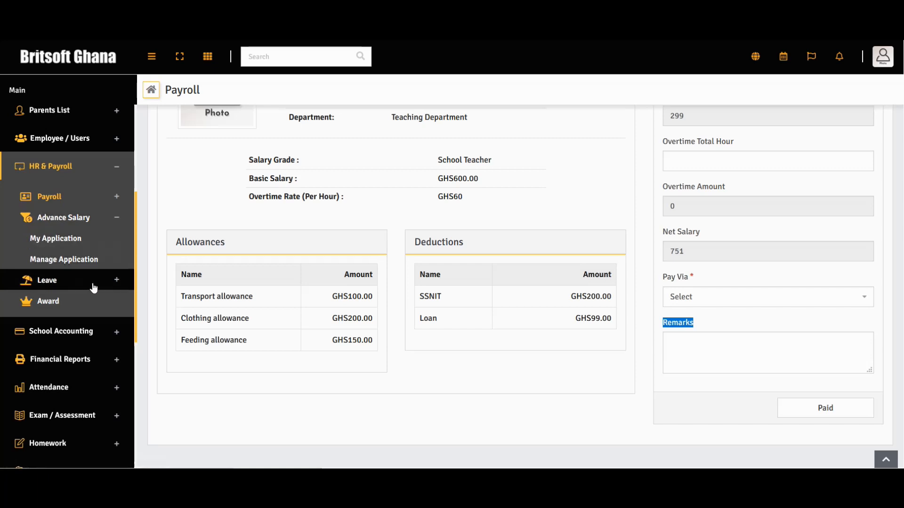
pyautogui.click(88, 285)
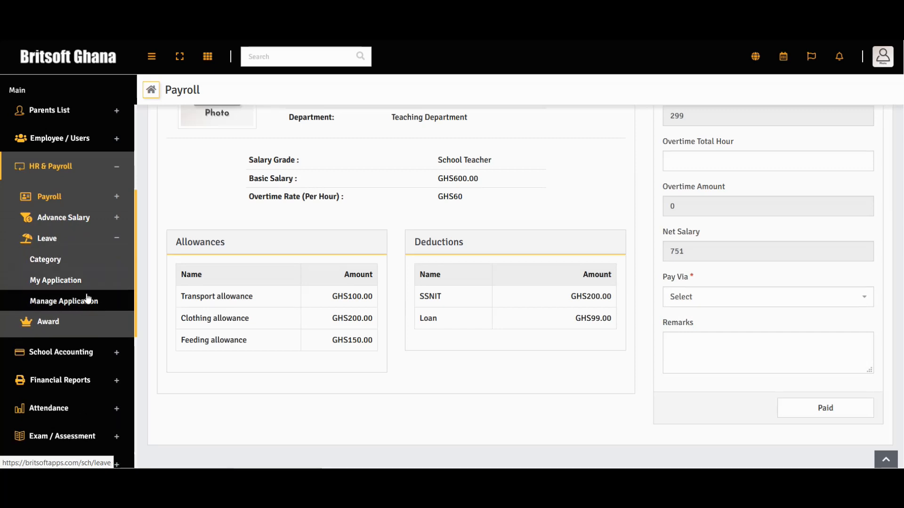
pyautogui.scroll(-3, 94, 339)
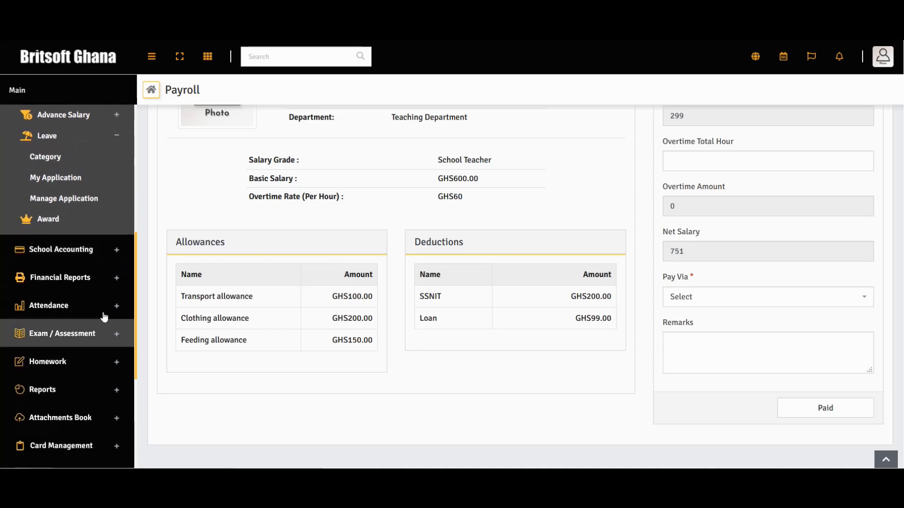
pyautogui.click(117, 250)
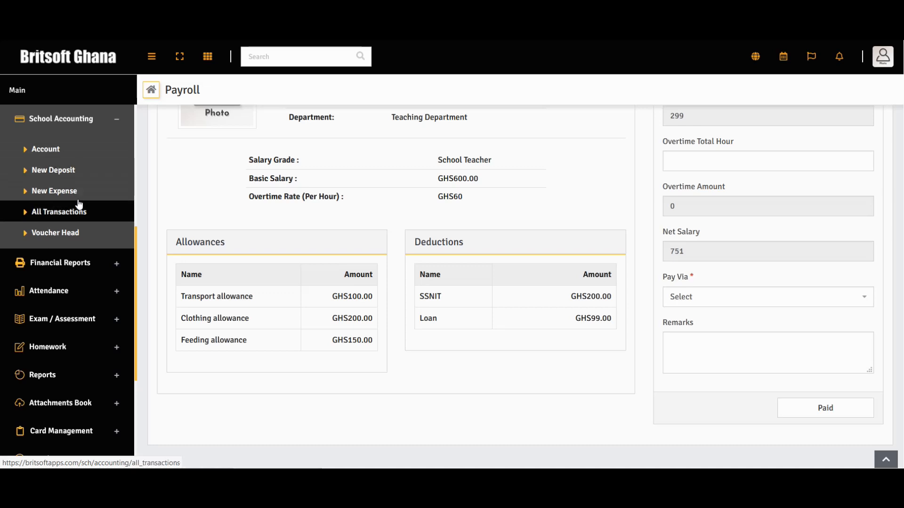
pyautogui.scroll(-1, 107, 219)
pyautogui.click(108, 220)
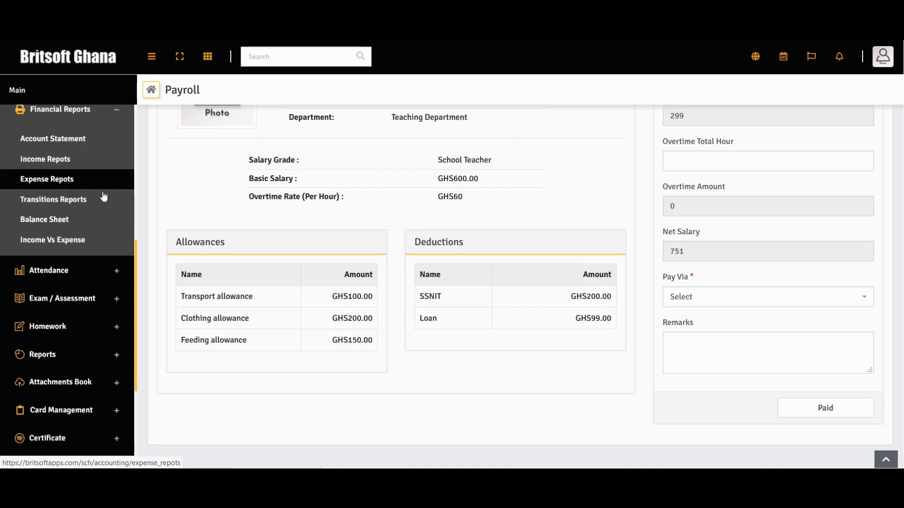
# Display the financial balance sheet report for the Accra Branch.
pyautogui.scroll(-1, 101, 196)
pyautogui.scroll(1, 90, 158)
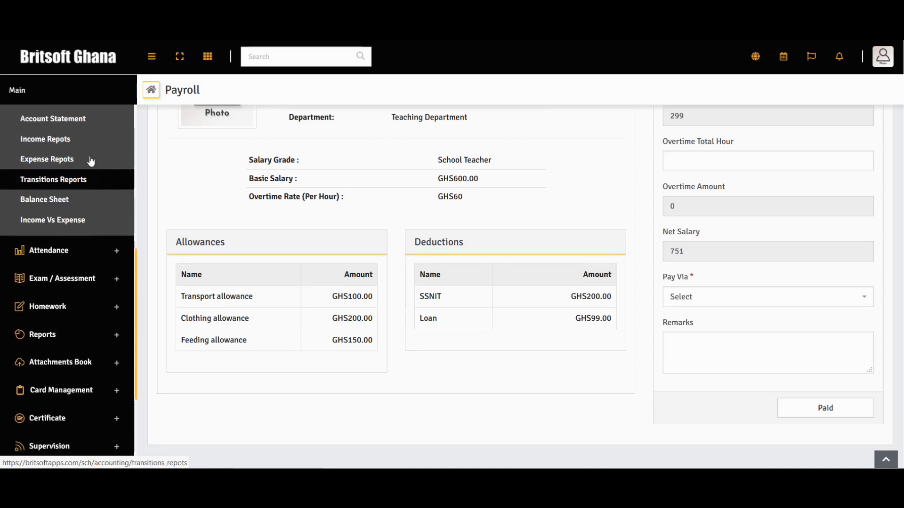
pyautogui.scroll(1, 84, 209)
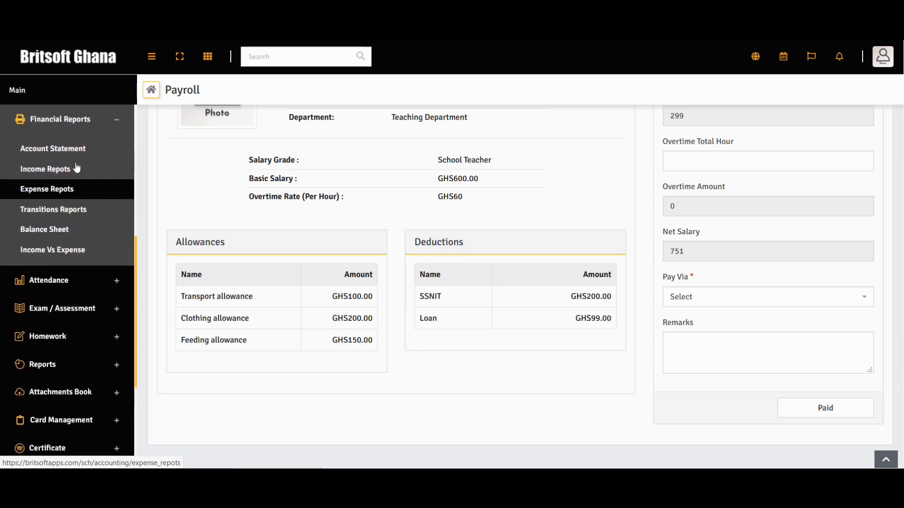
pyautogui.click(63, 231)
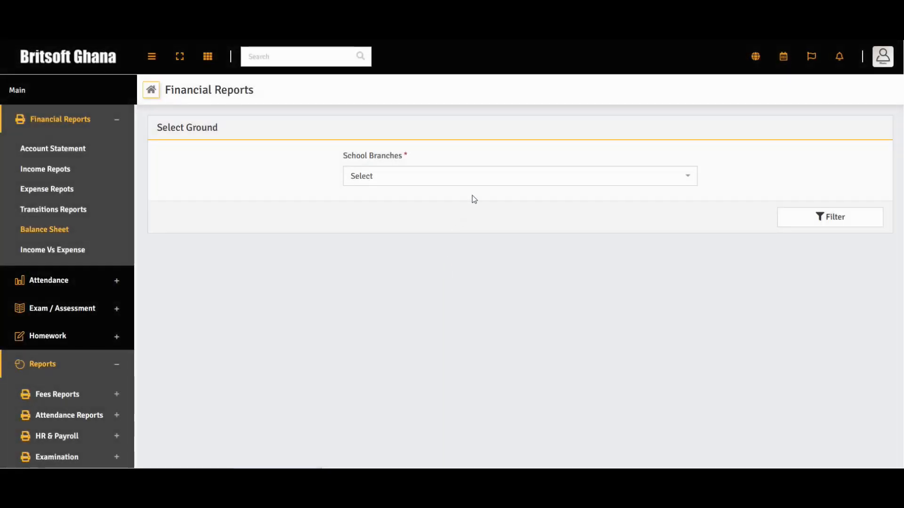
pyautogui.click(488, 178)
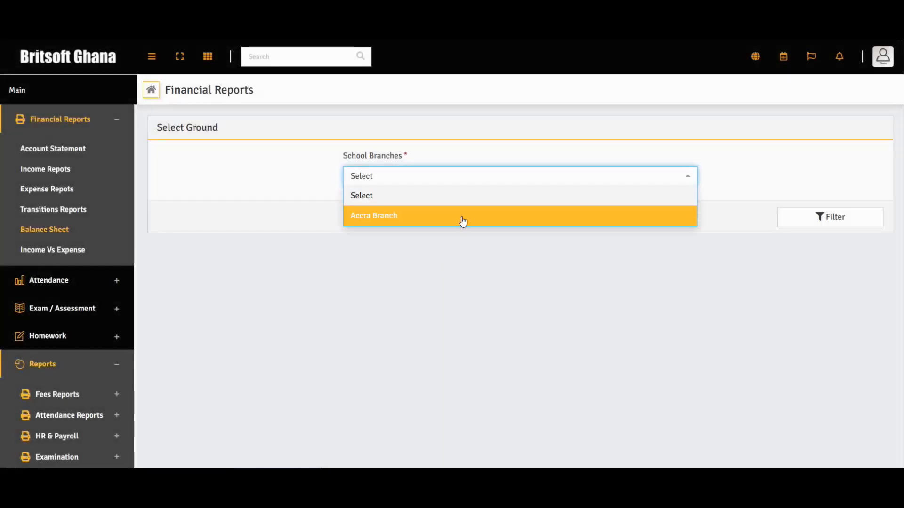
pyautogui.click(462, 218)
pyautogui.click(789, 226)
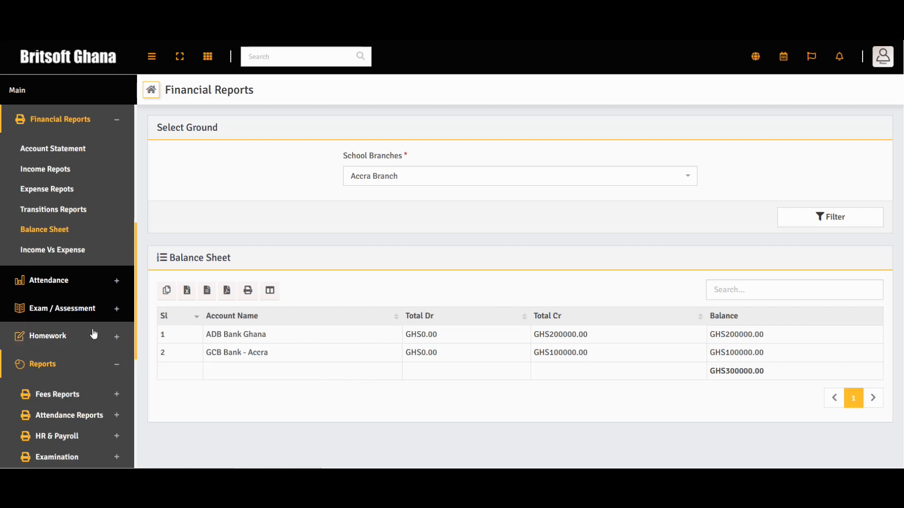
# List the students for attendance in the Accra Branch, class Creche, section A, and review the status and remarks fields.
pyautogui.click(105, 282)
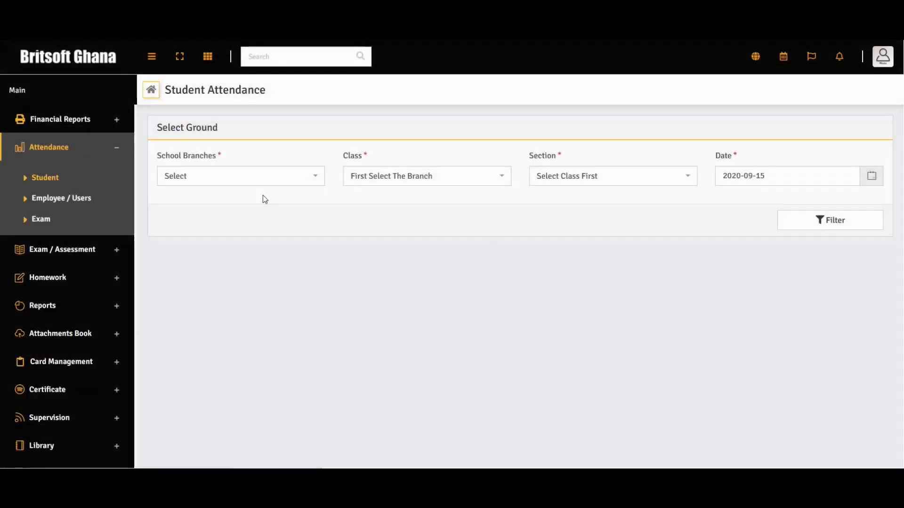
pyautogui.click(277, 189)
pyautogui.click(288, 216)
pyautogui.click(409, 182)
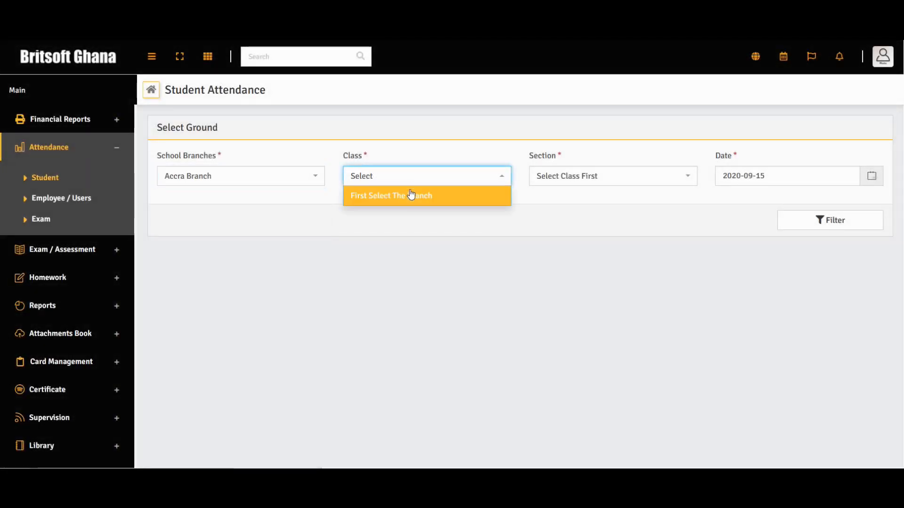
pyautogui.click(394, 179)
pyautogui.click(396, 217)
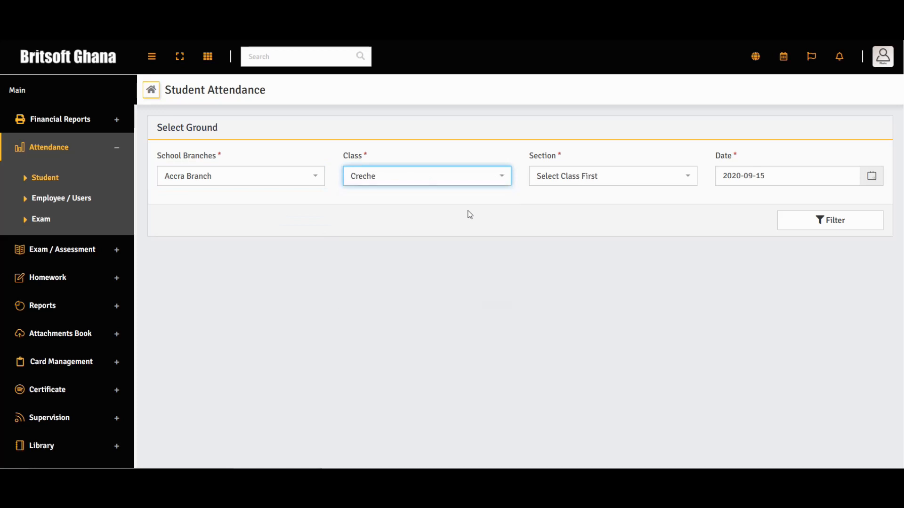
pyautogui.click(592, 183)
pyautogui.click(588, 214)
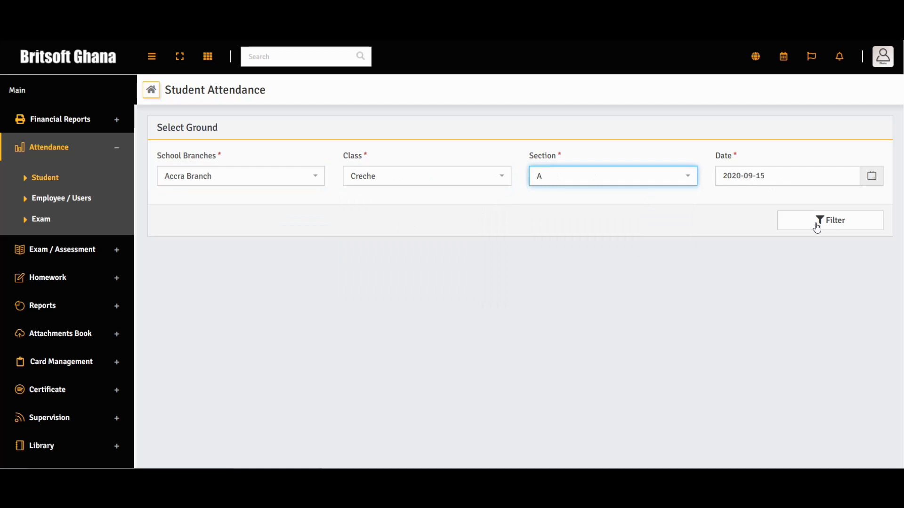
pyautogui.click(817, 229)
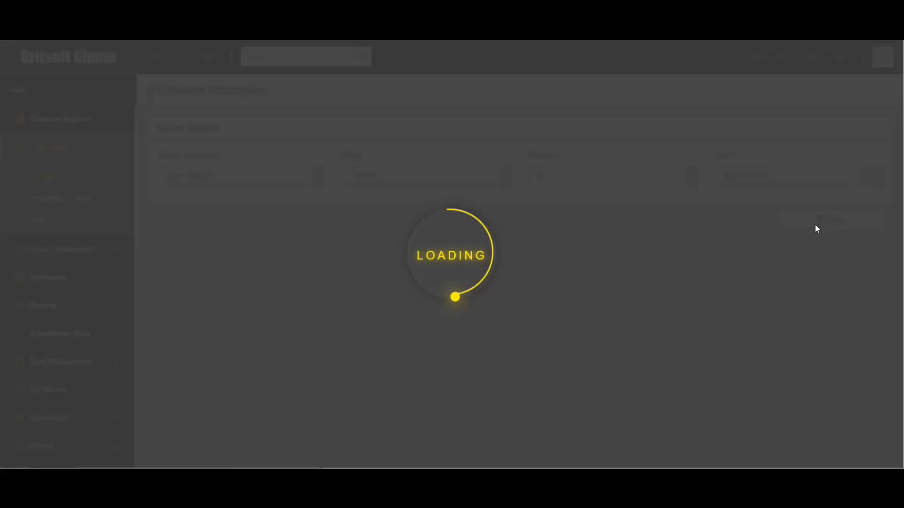
pyautogui.scroll(-1, 570, 285)
pyautogui.scroll(-2, 569, 287)
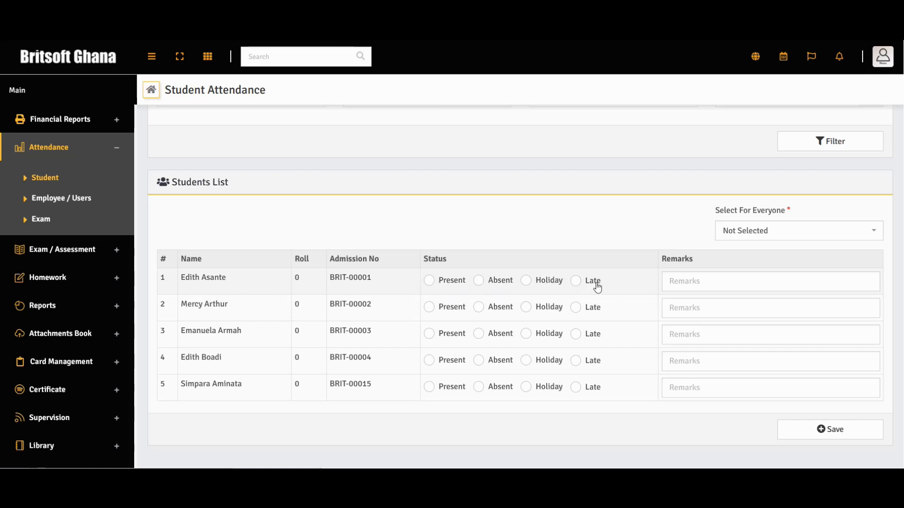
pyautogui.click(686, 284)
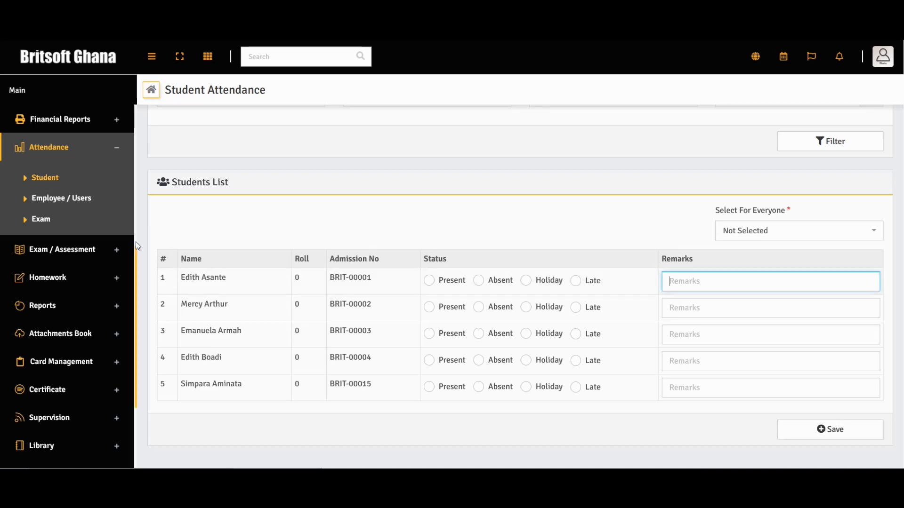
pyautogui.click(116, 256)
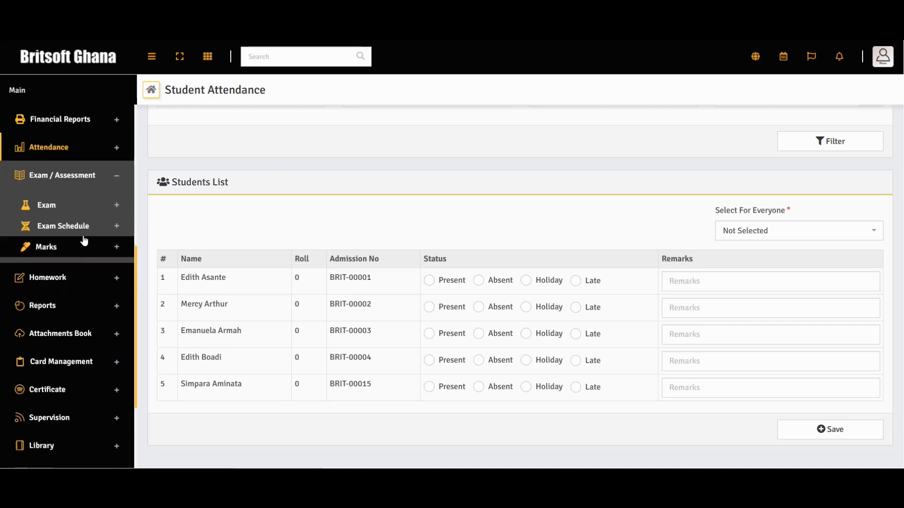
pyautogui.click(116, 207)
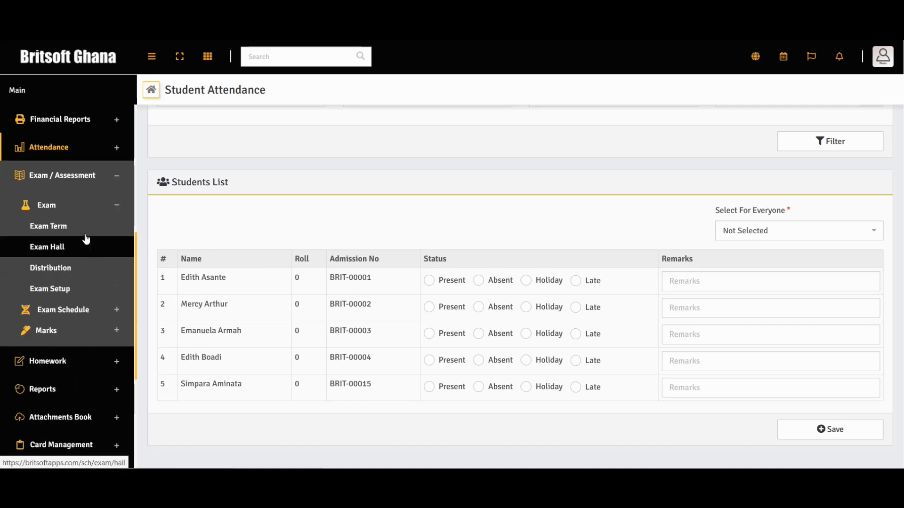
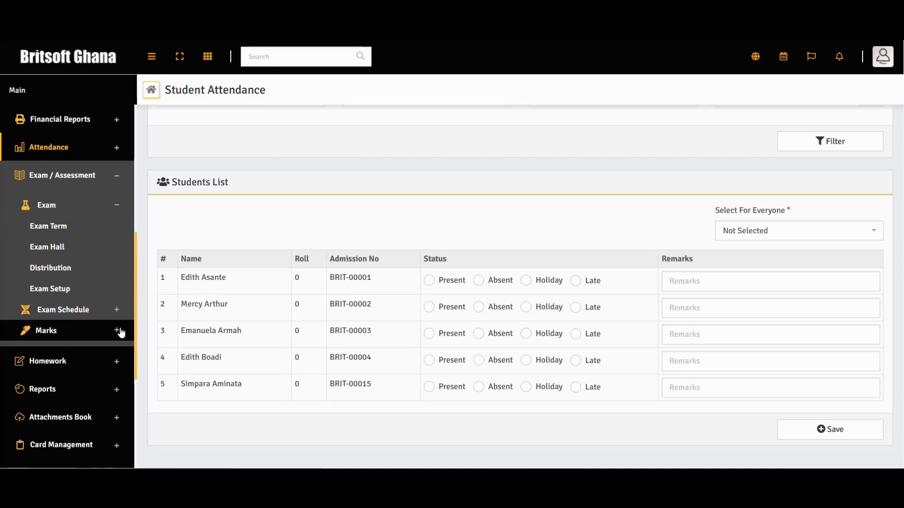
pyautogui.click(104, 319)
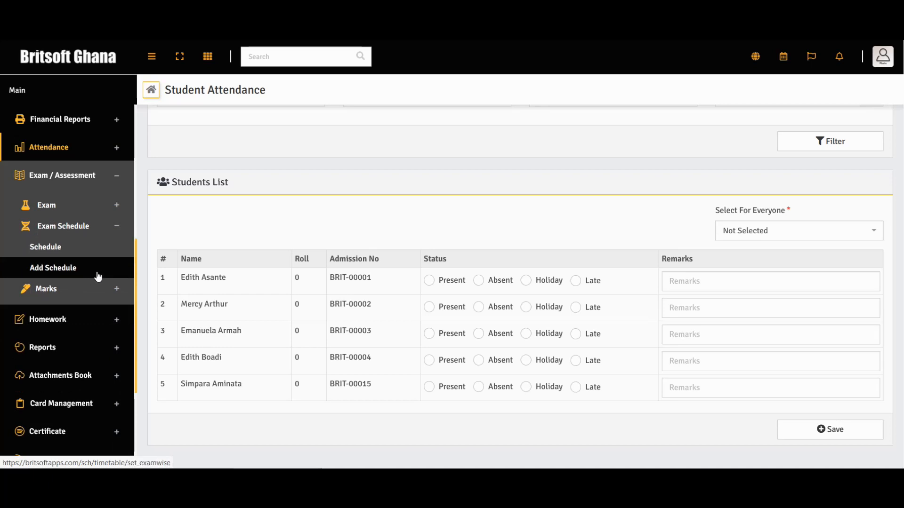
pyautogui.click(121, 295)
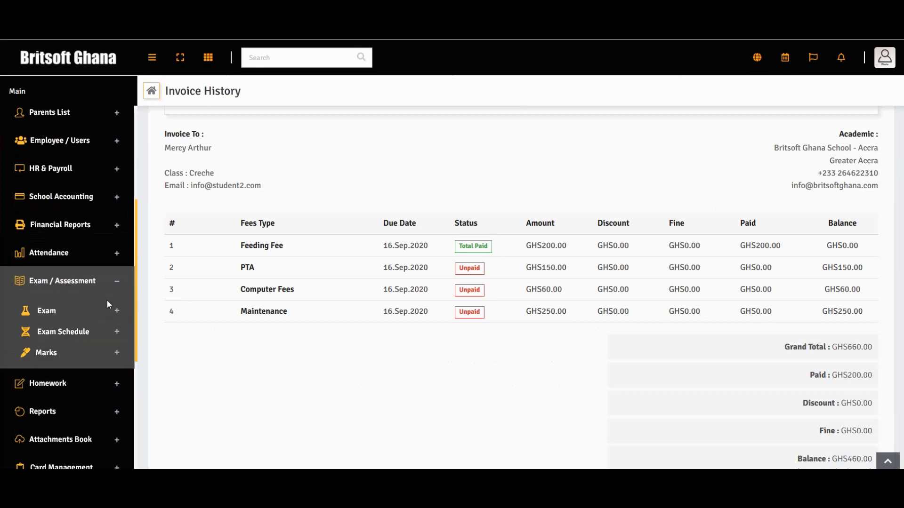
# Add and save an exam term named "3rd Term Exams - Creche" for the Accra Branch.
pyautogui.click(108, 306)
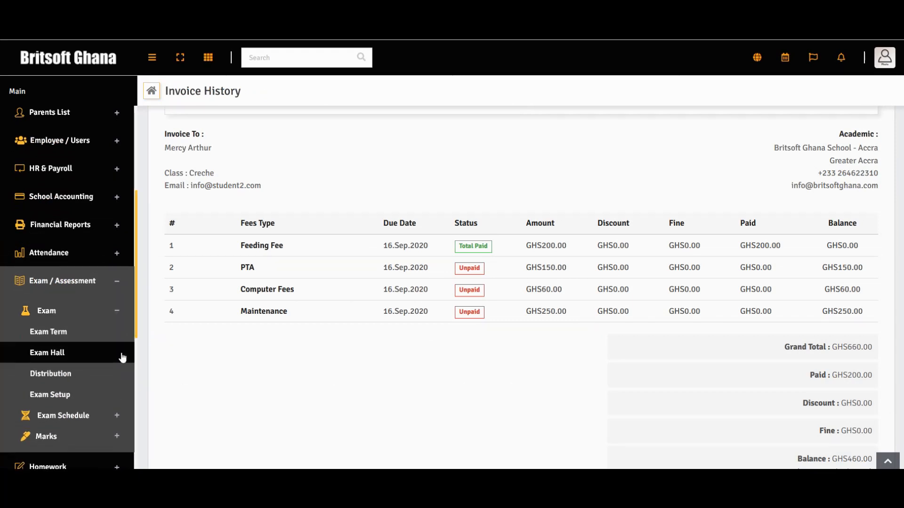
pyautogui.scroll(-1, 89, 305)
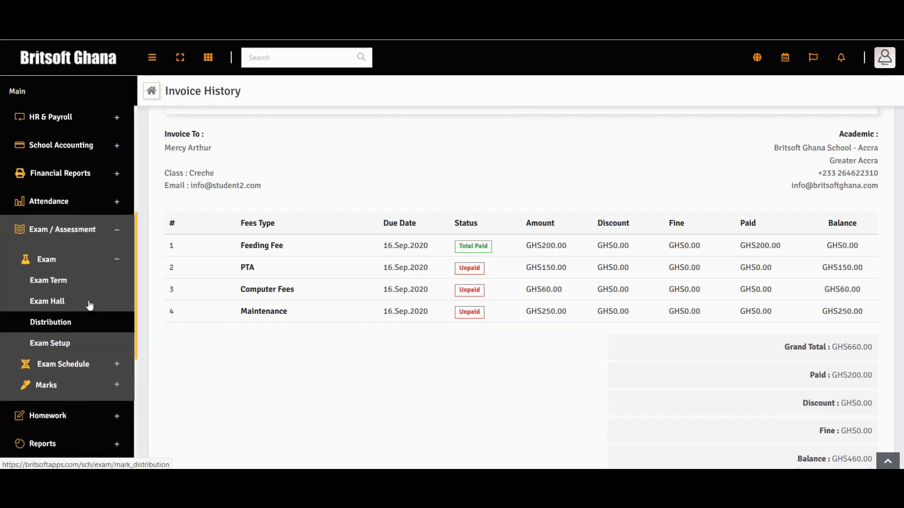
pyautogui.click(128, 289)
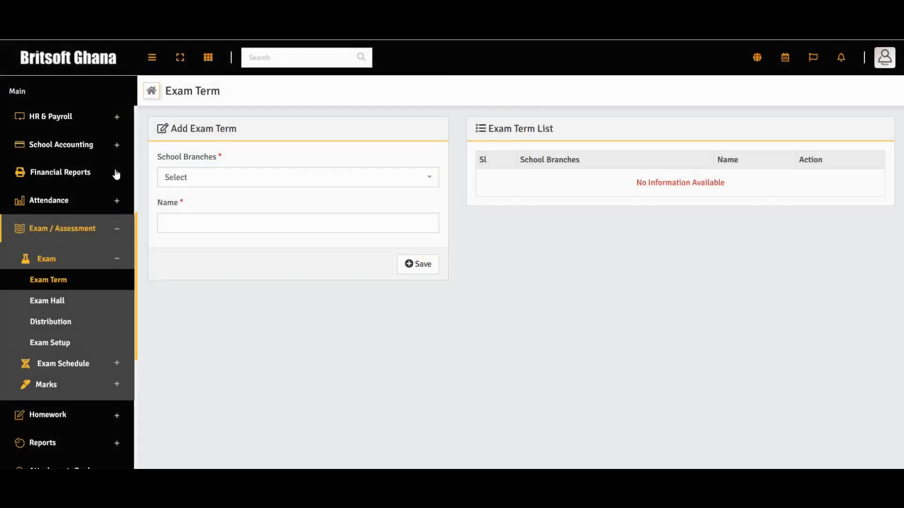
pyautogui.click(264, 179)
pyautogui.click(261, 216)
pyautogui.click(241, 217)
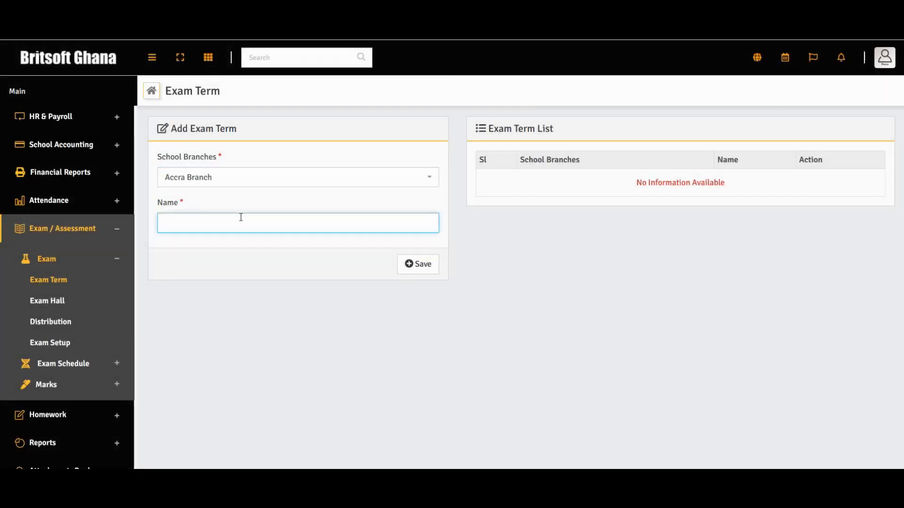
pyautogui.write('3rd Term Exams - Creche')
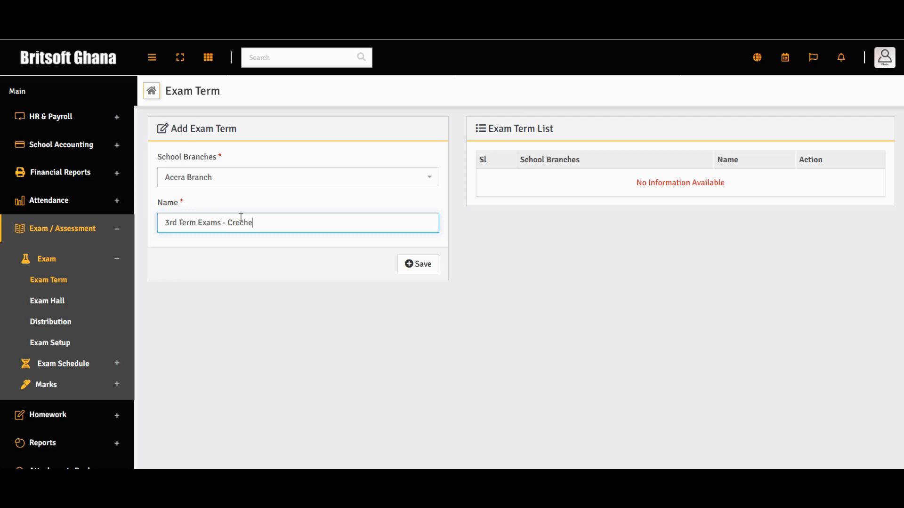
pyautogui.click(427, 265)
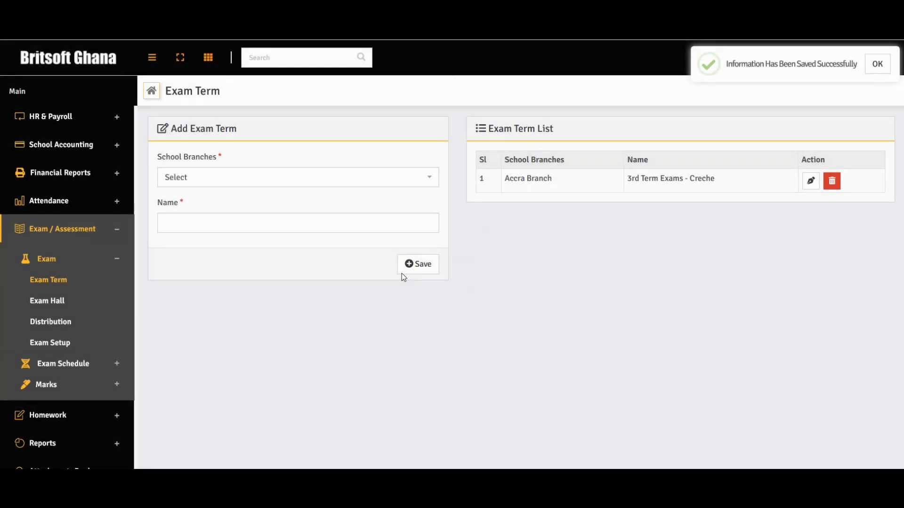
# Add and save an exam hall for the Accra Branch with hall number 12 and 200 seats.
pyautogui.click(48, 302)
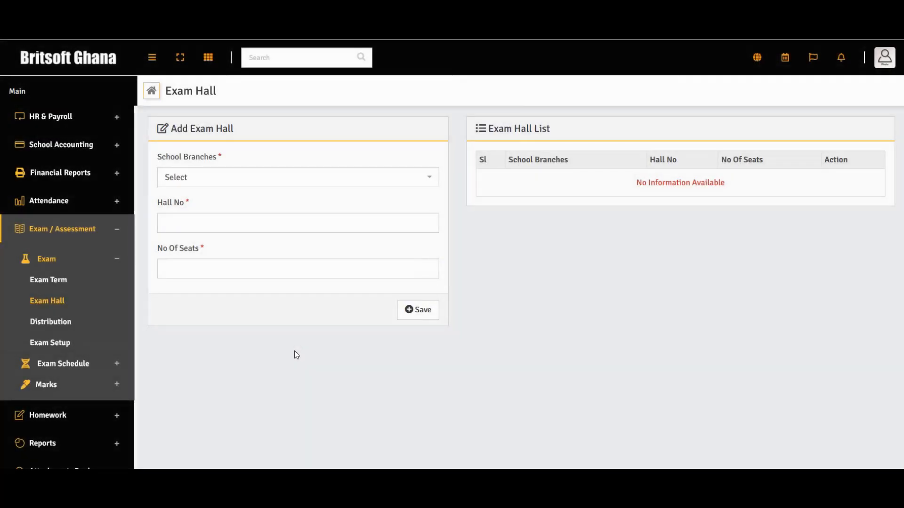
pyautogui.click(340, 179)
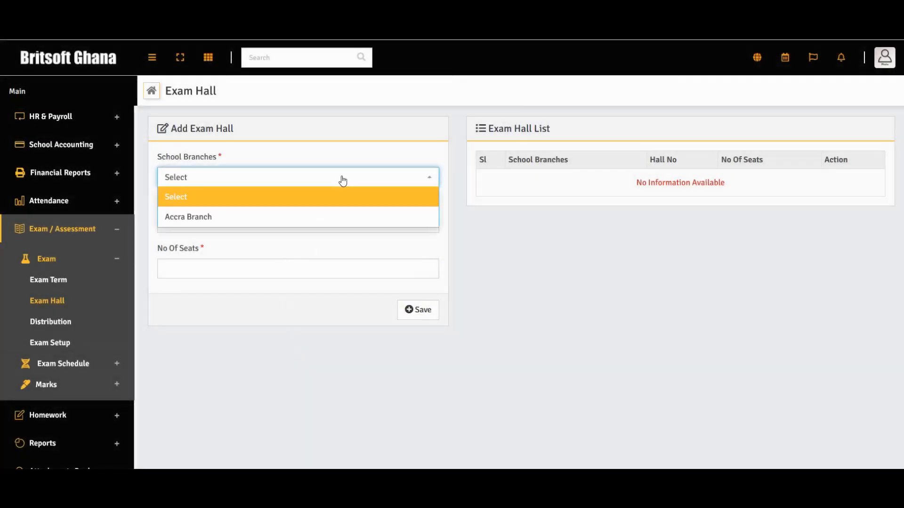
pyautogui.click(329, 221)
pyautogui.click(220, 223)
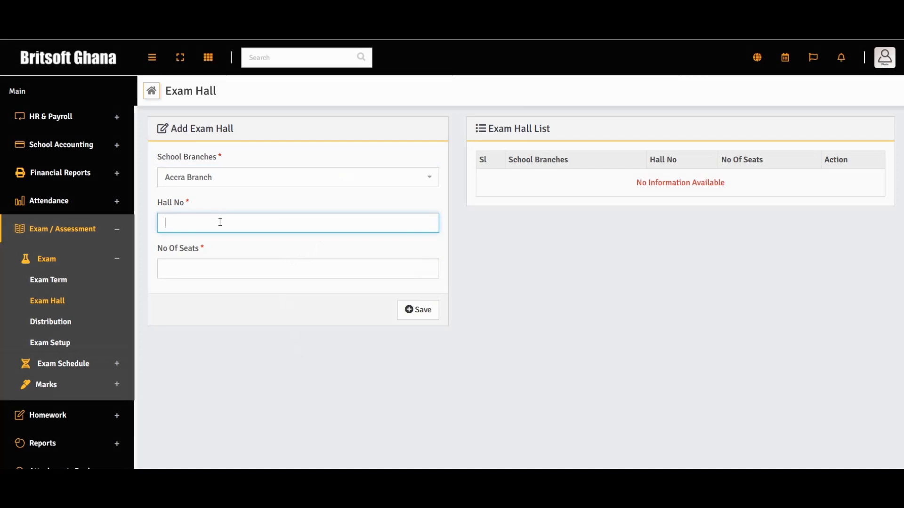
pyautogui.write('12')
pyautogui.click(230, 272)
pyautogui.write('200')
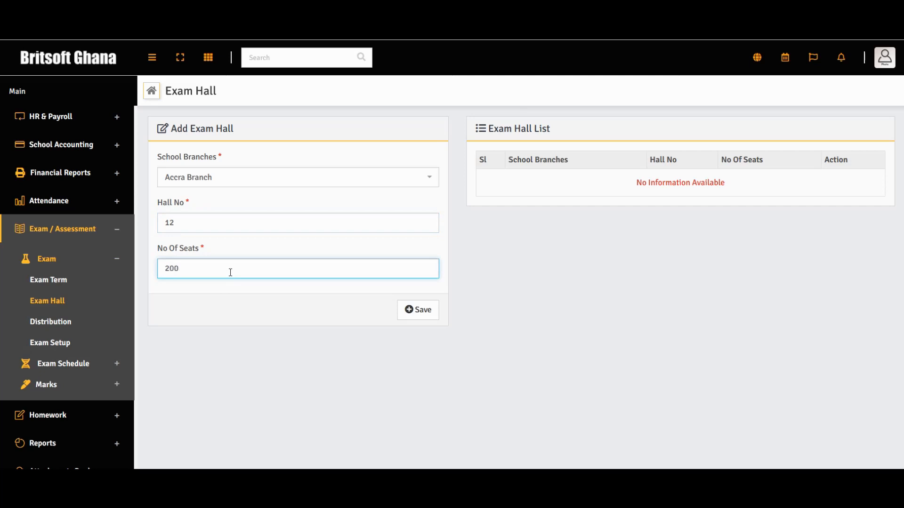
pyautogui.click(417, 310)
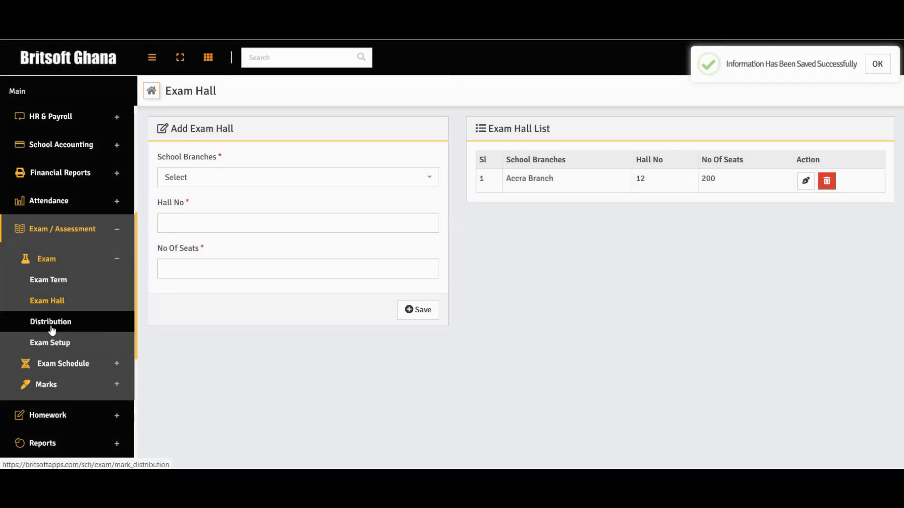
# Add and save a mark distribution named "General End of Term Exams" for the Accra Branch.
pyautogui.click(51, 324)
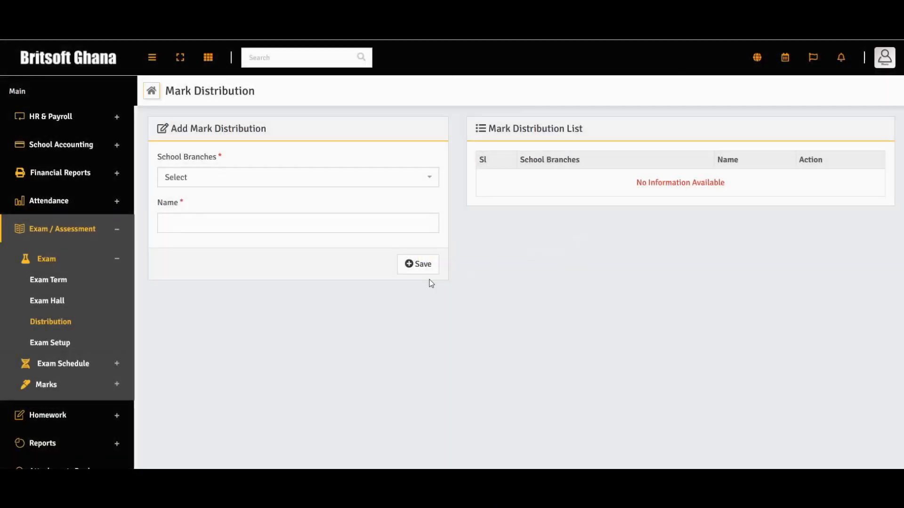
pyautogui.click(397, 184)
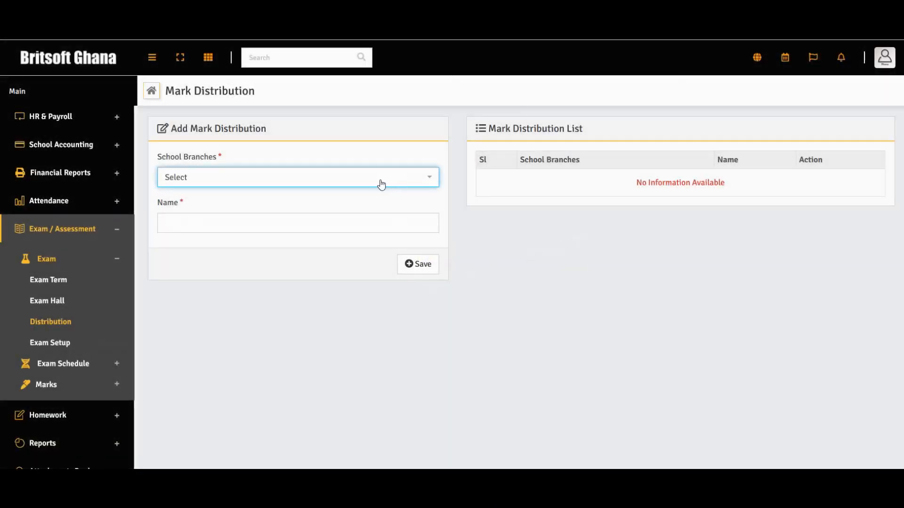
pyautogui.click(382, 184)
pyautogui.click(349, 219)
pyautogui.click(296, 226)
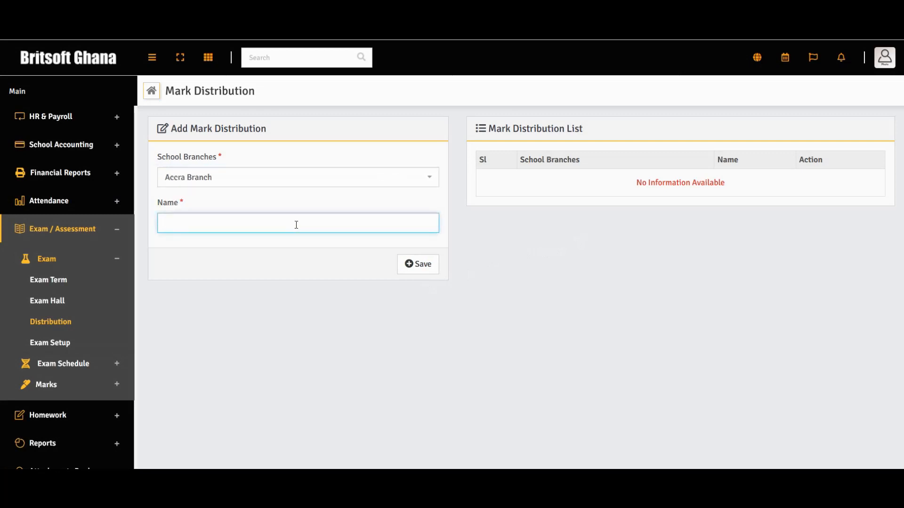
pyautogui.write('Ge')
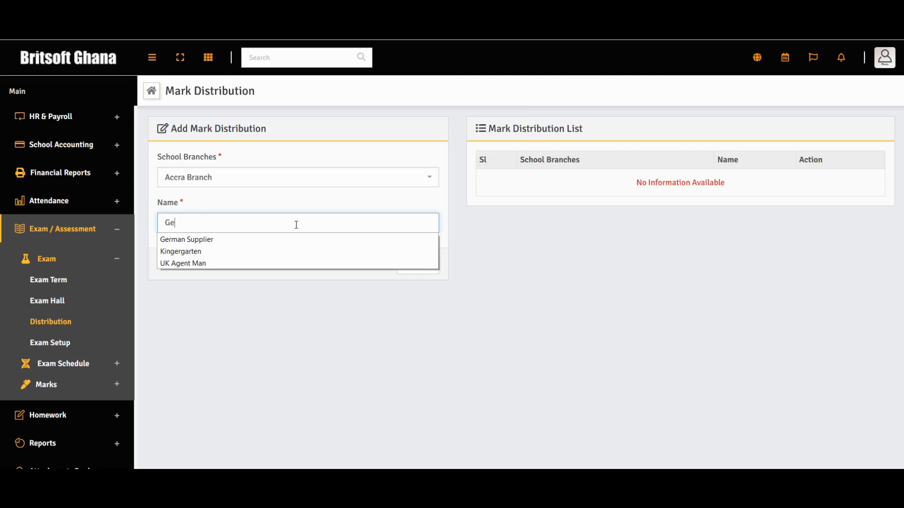
pyautogui.write('ner')
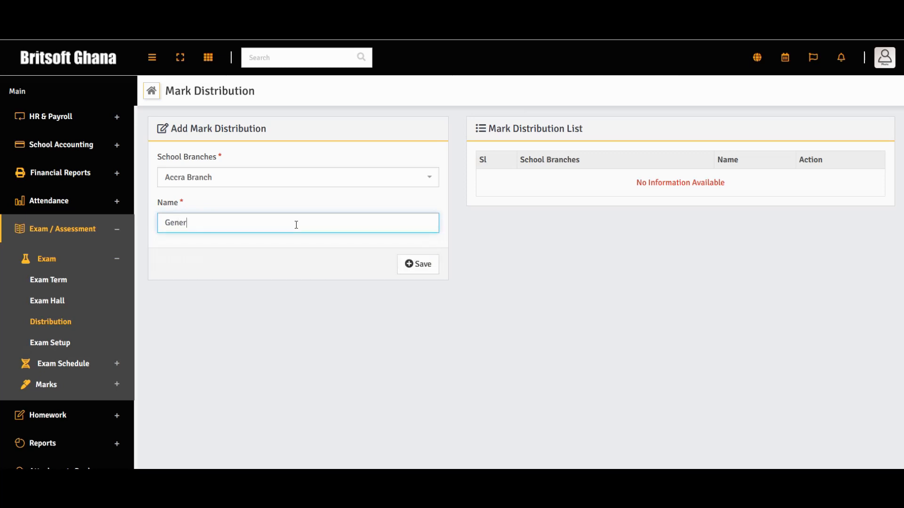
pyautogui.write('am')
pyautogui.press('BackSpace')
pyautogui.write('l End of Term Exams')
pyautogui.click(414, 269)
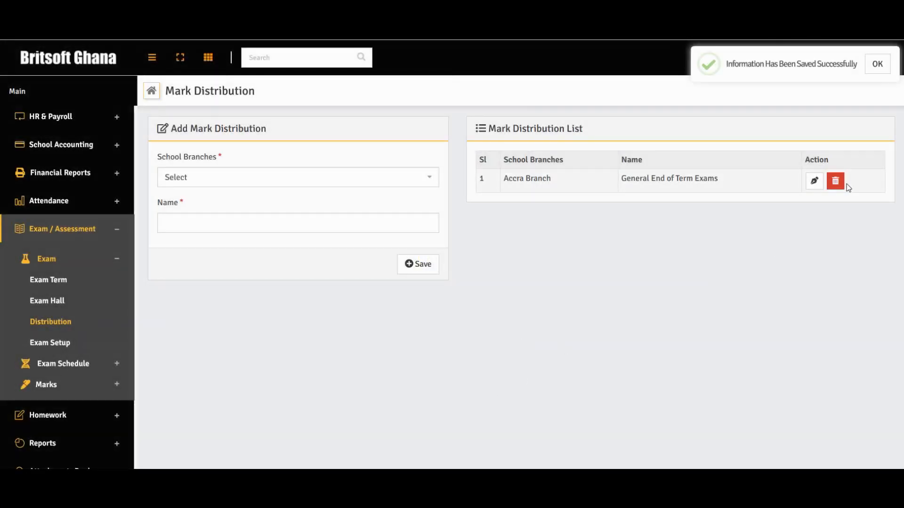
# Delete the "General End of Term Exams" mark distribution and confirm the removal.
pyautogui.click(836, 183)
pyautogui.click(446, 307)
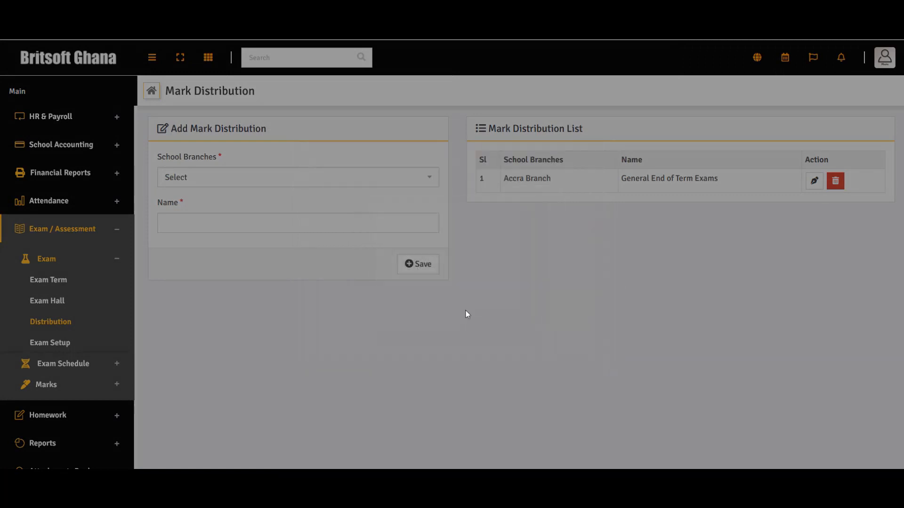
pyautogui.click(447, 321)
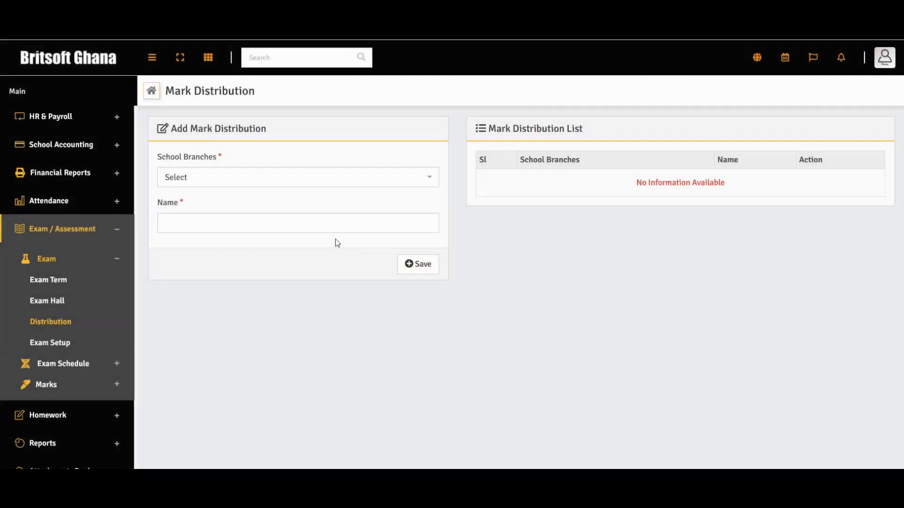
# Add and save a mark distribution named "Class Work" for the Accra Branch.
pyautogui.click(338, 175)
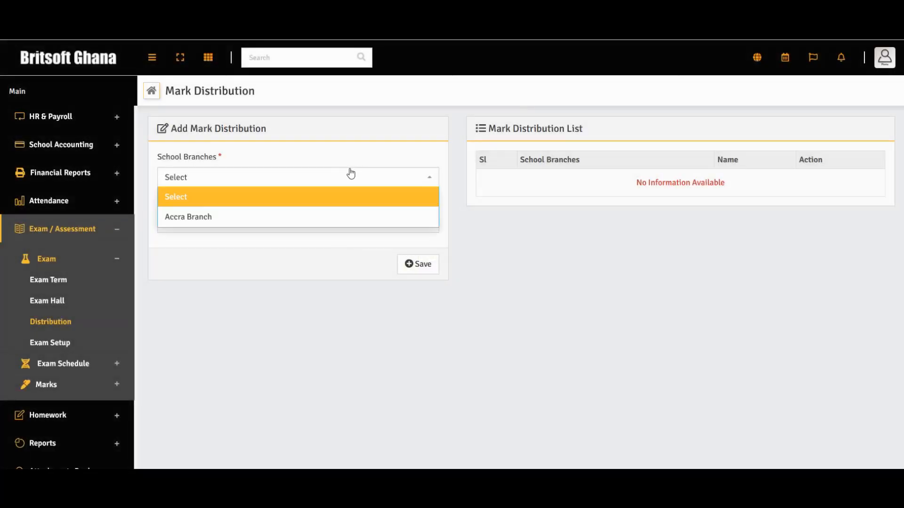
pyautogui.click(324, 221)
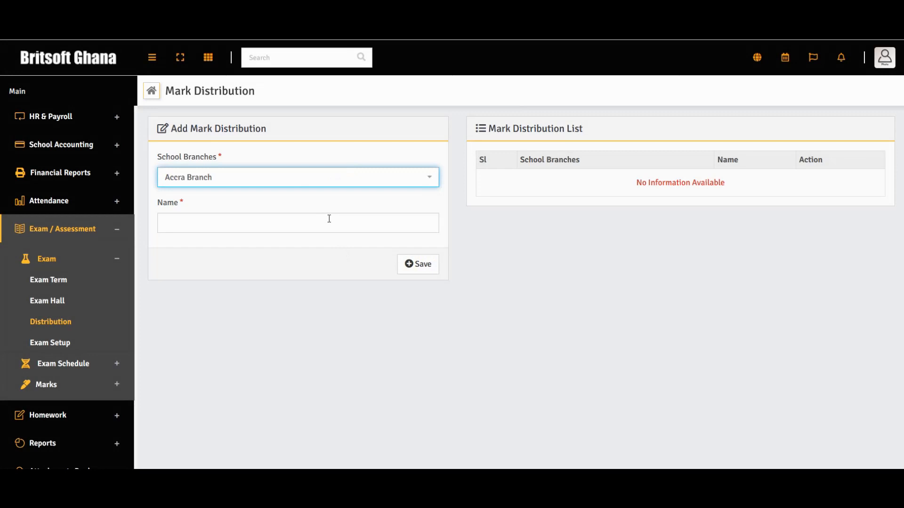
pyautogui.click(329, 218)
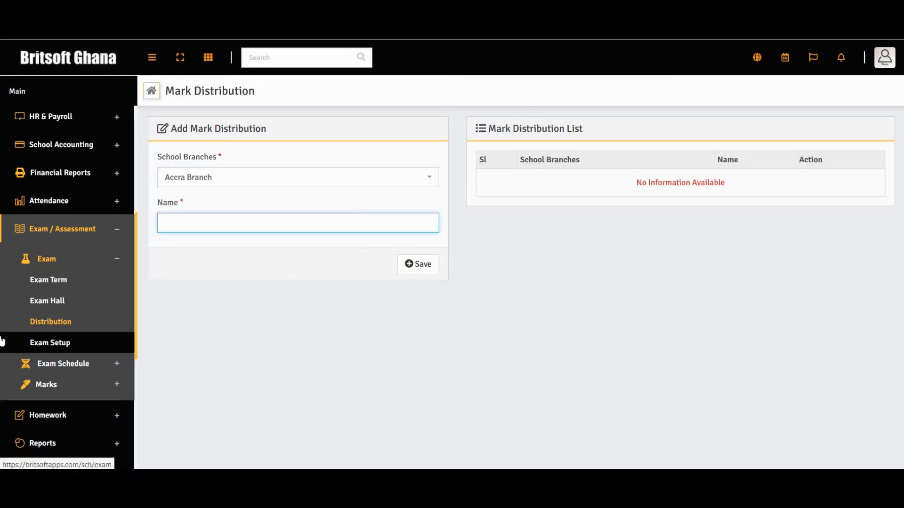
pyautogui.write('Cl')
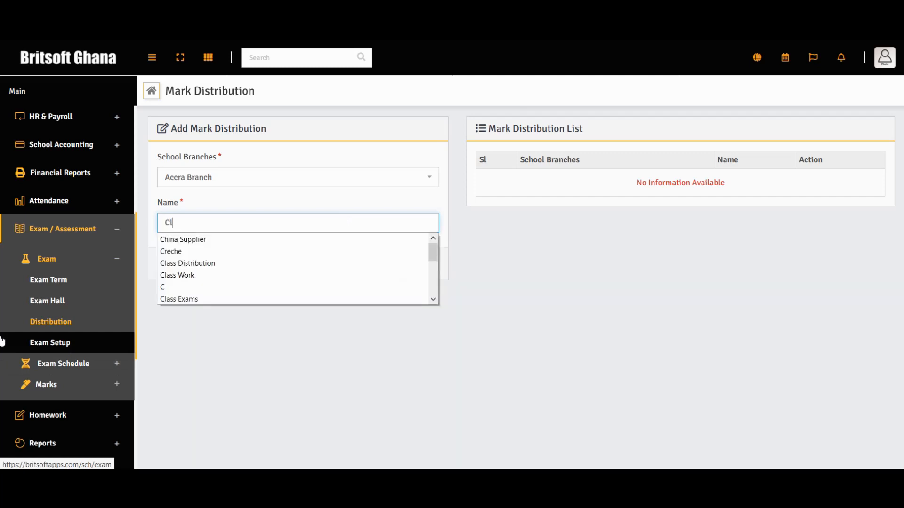
pyautogui.write('ass Work')
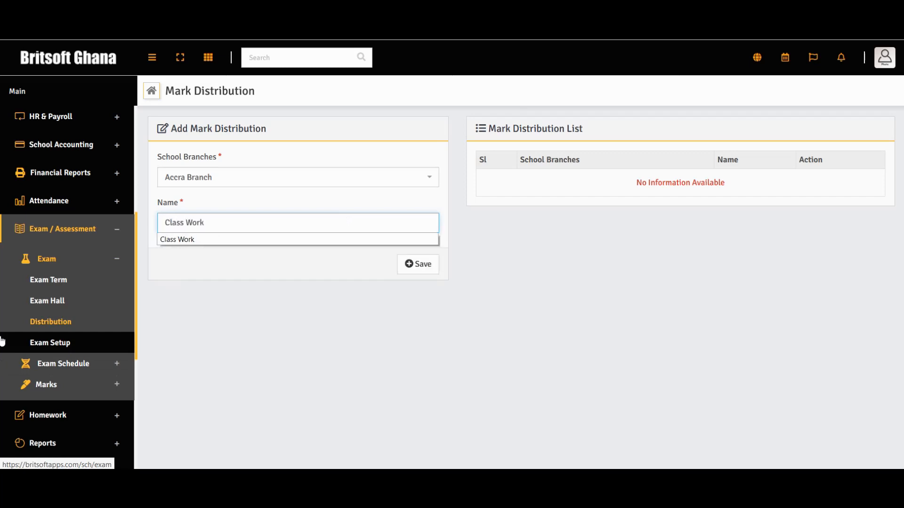
pyautogui.click(419, 271)
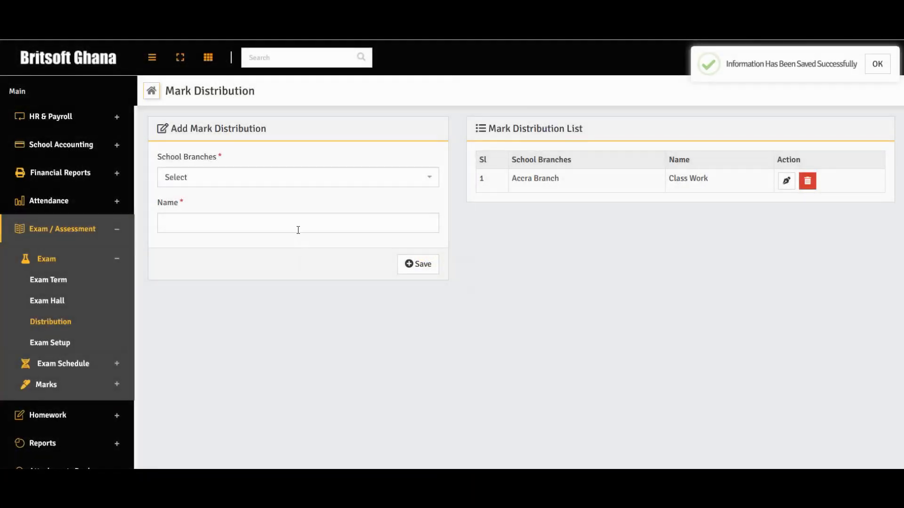
# Add and save a mark distribution named "Exams Work" for the Accra Branch.
pyautogui.click(298, 218)
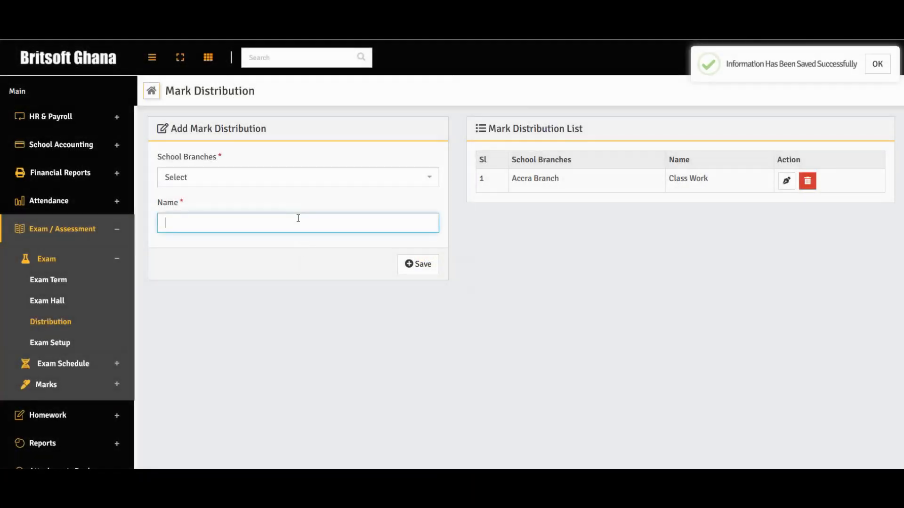
pyautogui.write('Exams Work')
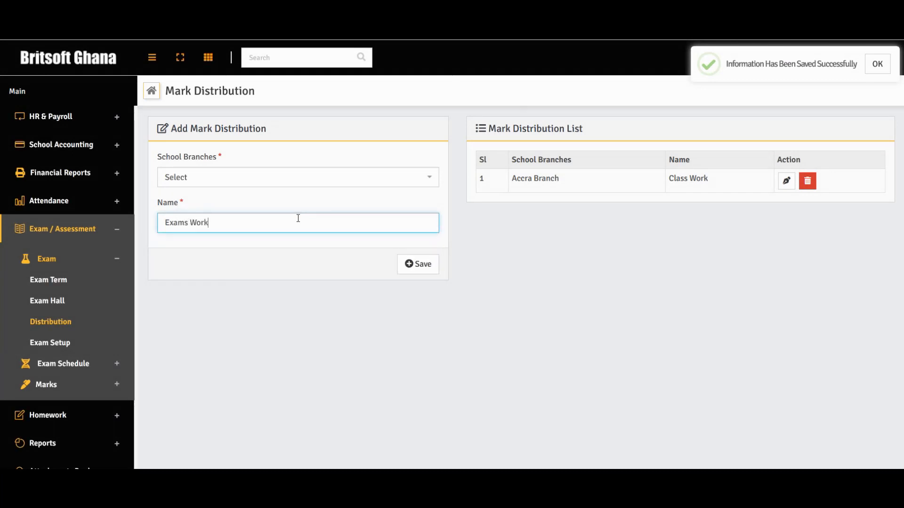
pyautogui.click(420, 272)
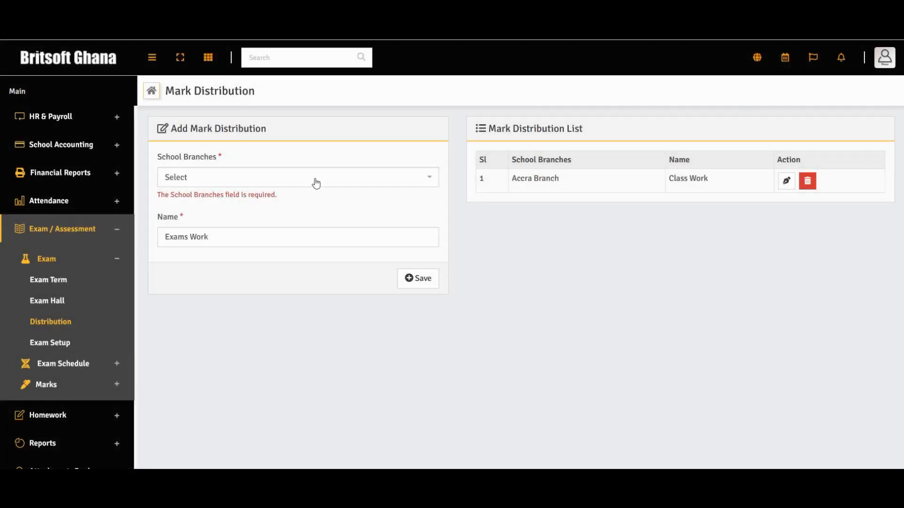
pyautogui.click(316, 183)
pyautogui.click(301, 216)
pyautogui.click(419, 278)
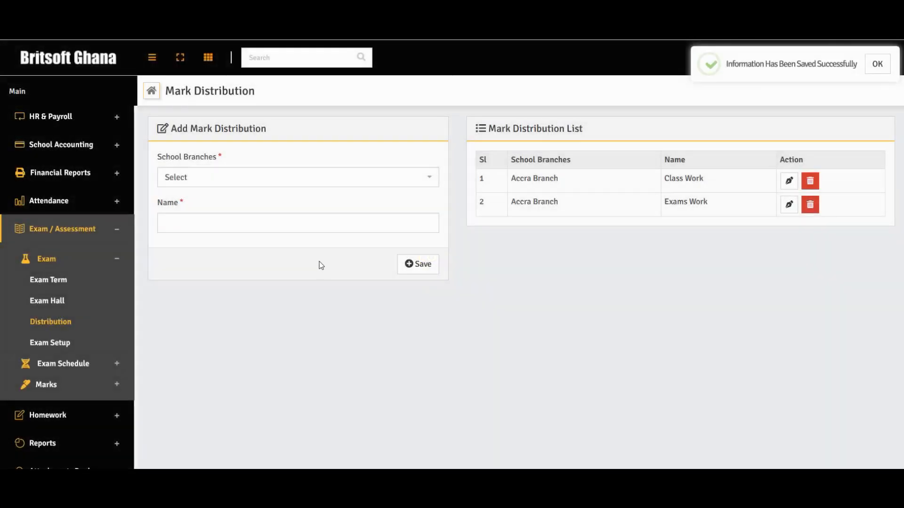
# Add and save a mark distribution named "Home Work" for the Accra Branch.
pyautogui.click(309, 227)
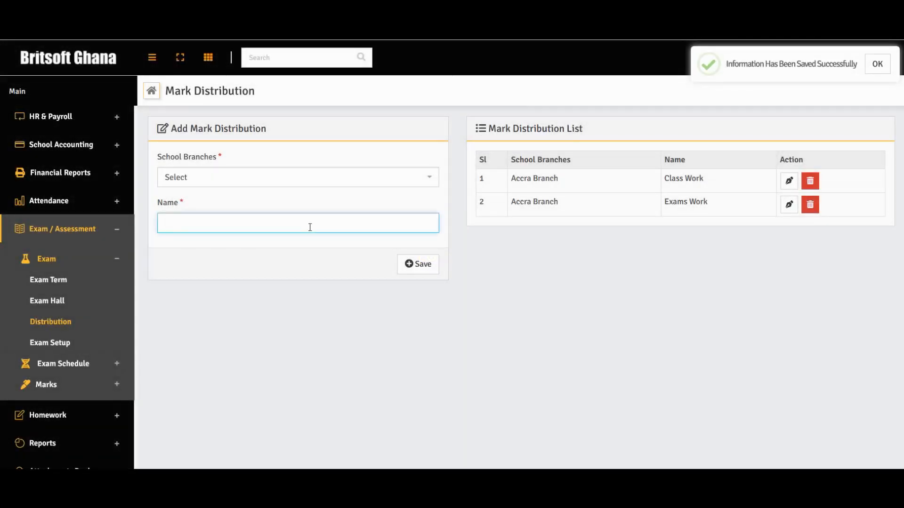
pyautogui.write('Prac')
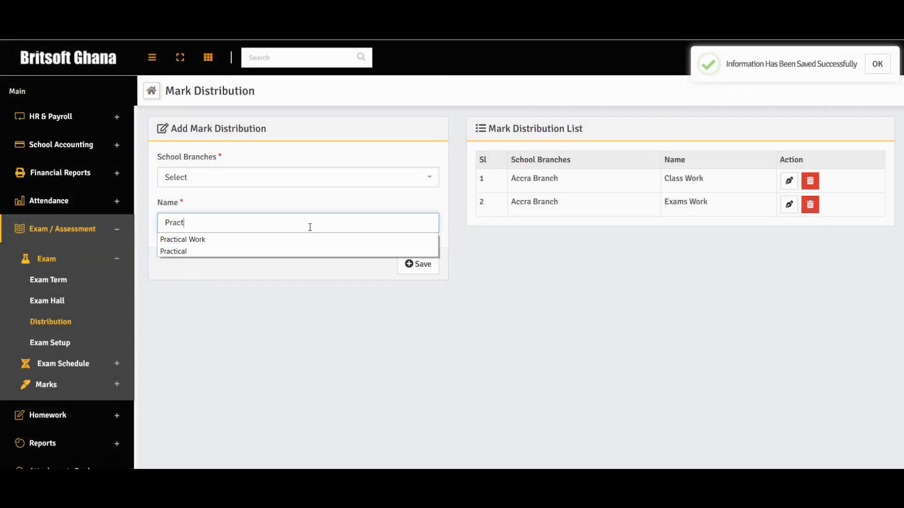
pyautogui.write('t')
pyautogui.press('BackSpace')
pyautogui.press('BackSpace')
pyautogui.press('BackSpace')
pyautogui.write('Ho')
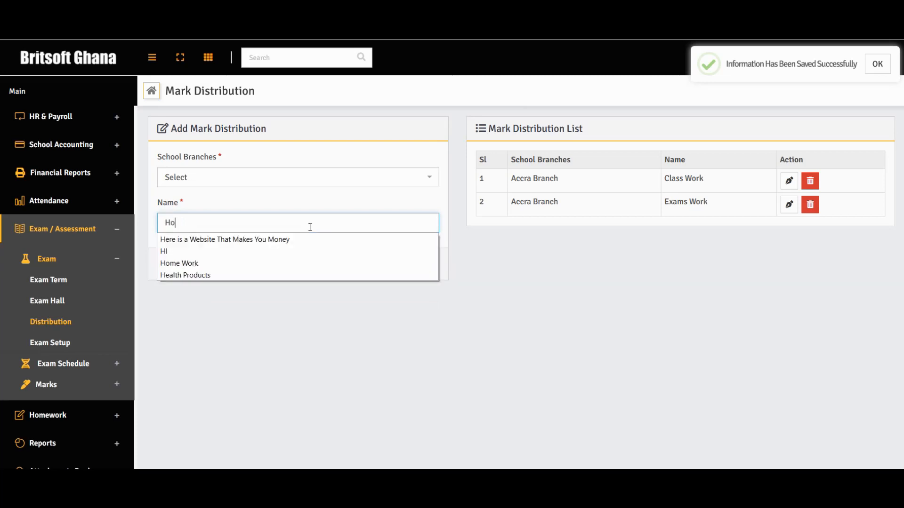
pyautogui.write('me Work')
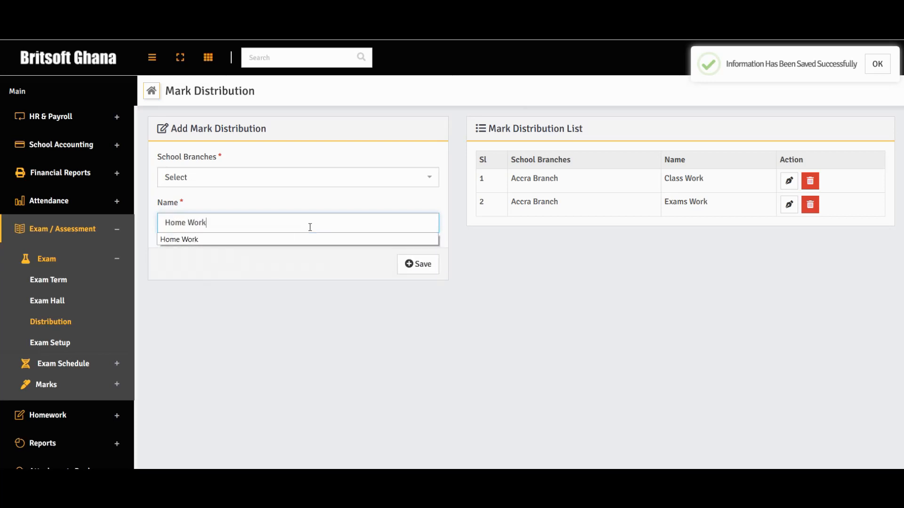
pyautogui.click(429, 268)
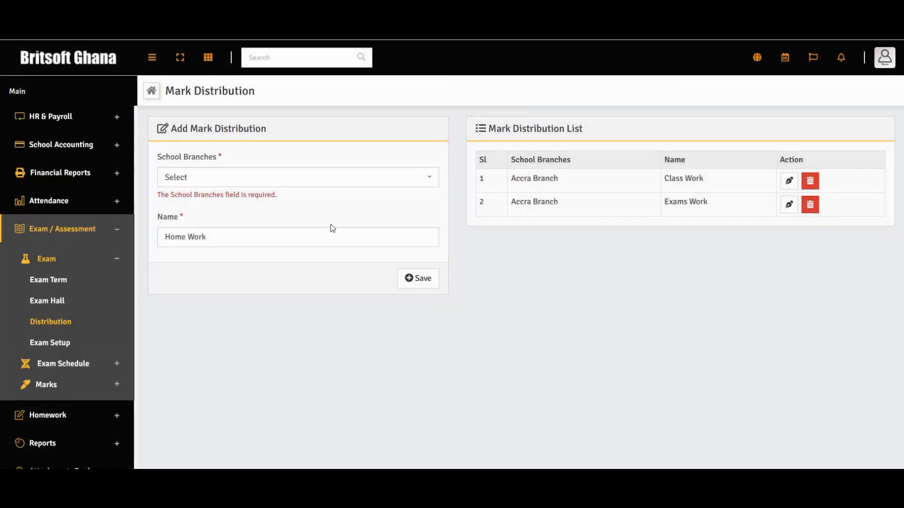
pyautogui.click(359, 186)
pyautogui.click(346, 216)
pyautogui.click(410, 278)
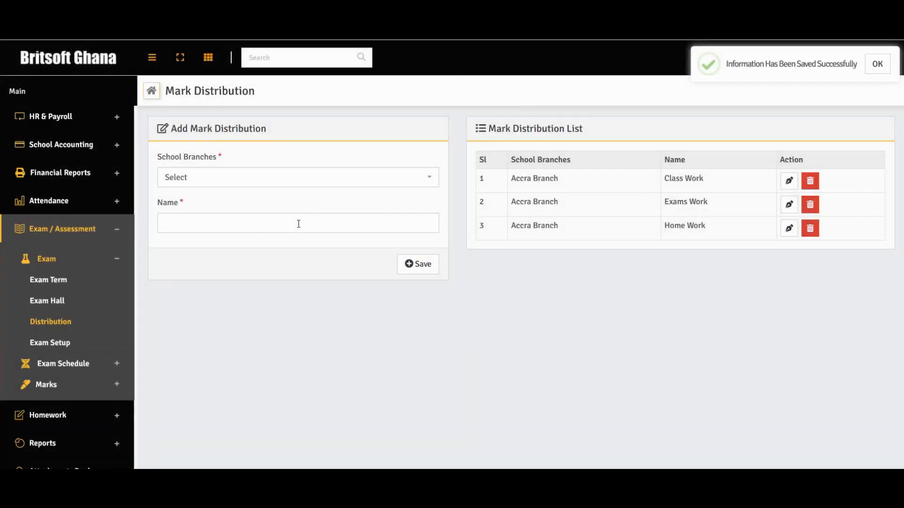
# Add and save a mark distribution named "Mid Term Exams" for the Accra Branch.
pyautogui.click(299, 224)
pyautogui.write('Mid')
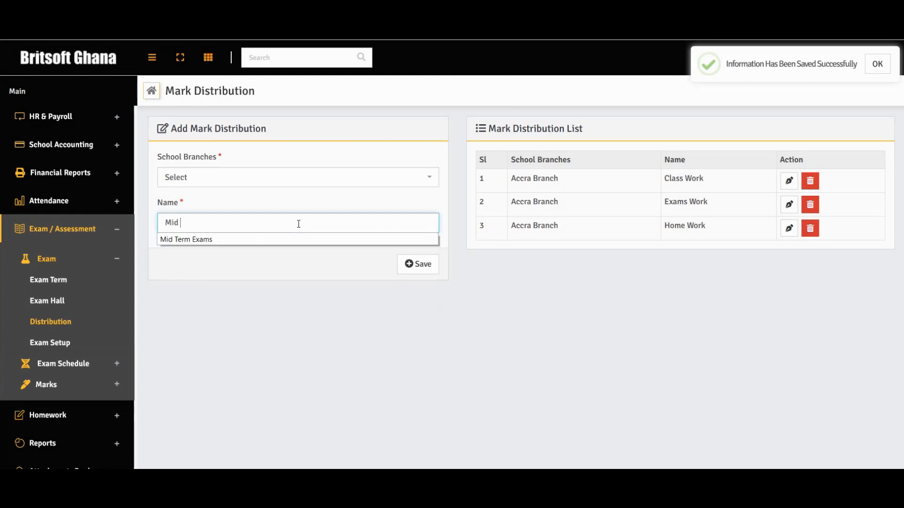
pyautogui.write(' T')
pyautogui.click(291, 237)
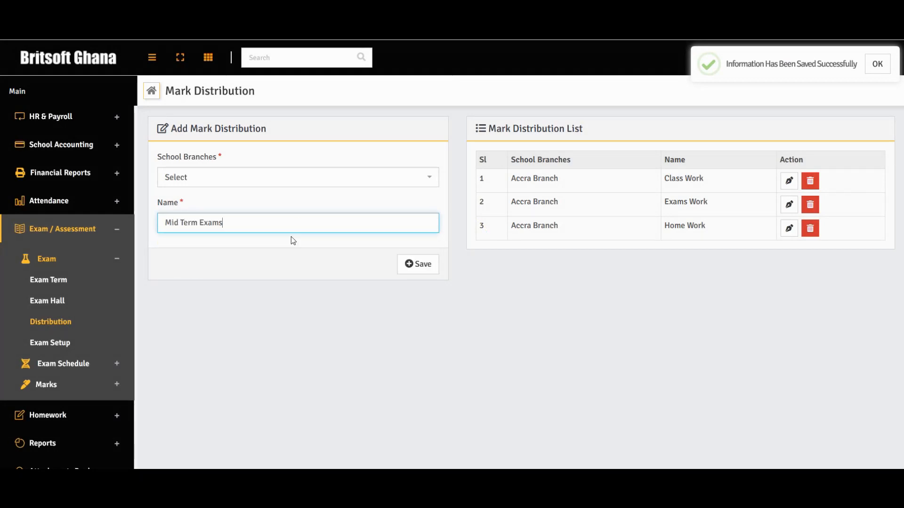
pyautogui.click(319, 180)
pyautogui.click(317, 216)
pyautogui.click(409, 265)
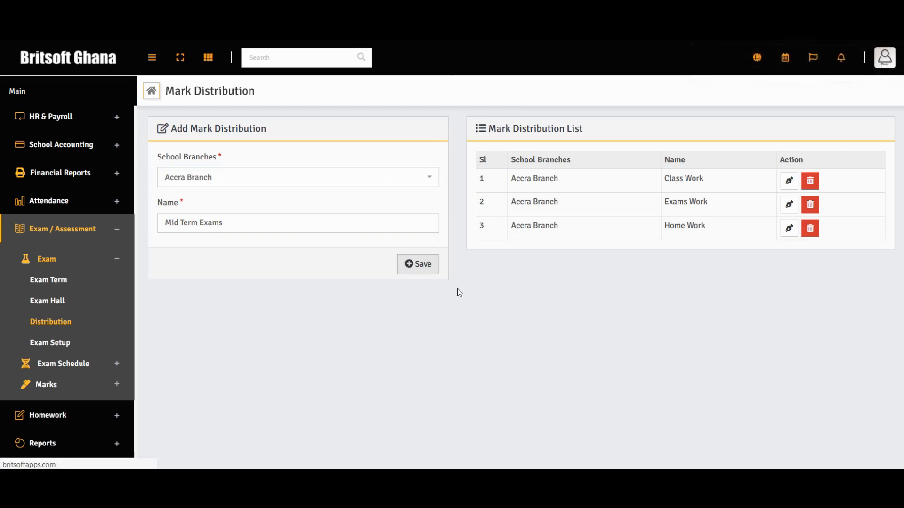
pyautogui.click(424, 273)
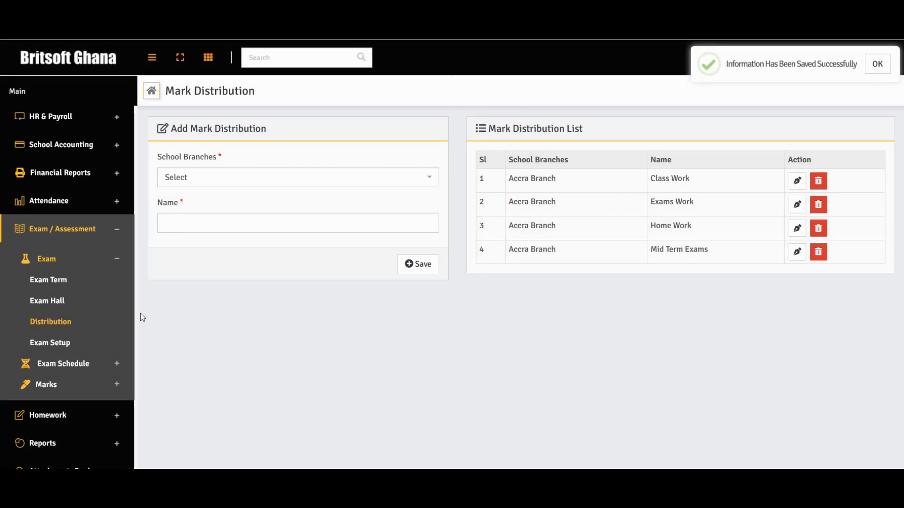
# Start a new exam in Exam Setup for the Accra Branch, named "3rd Term End of Term Exams".
pyautogui.click(63, 342)
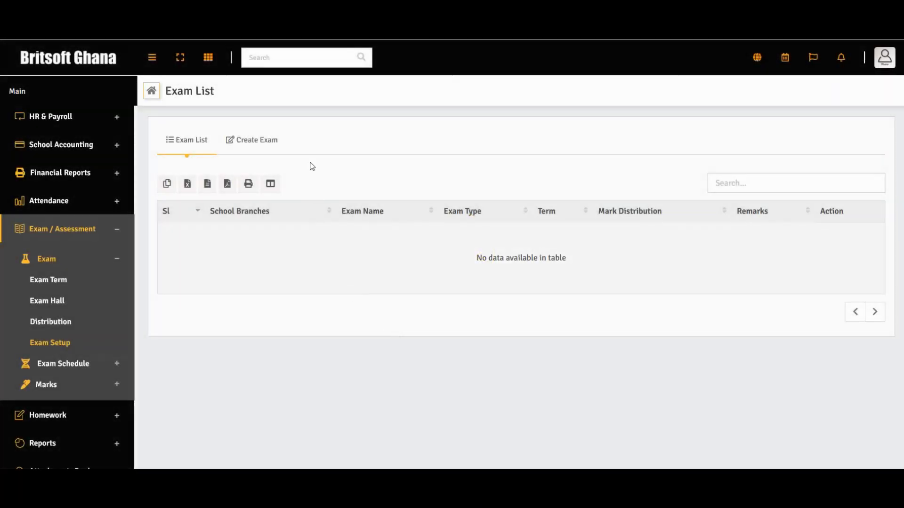
pyautogui.click(257, 140)
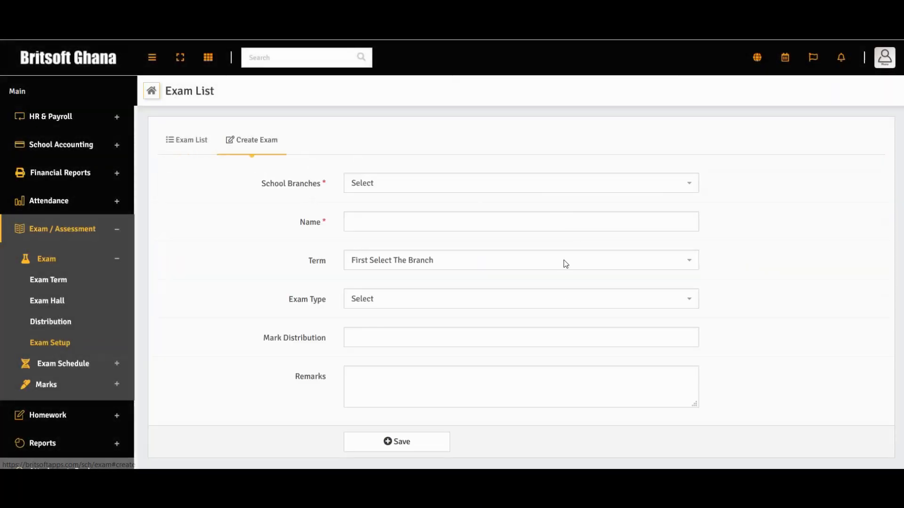
pyautogui.scroll(-1, 492, 184)
pyautogui.click(492, 182)
pyautogui.click(476, 212)
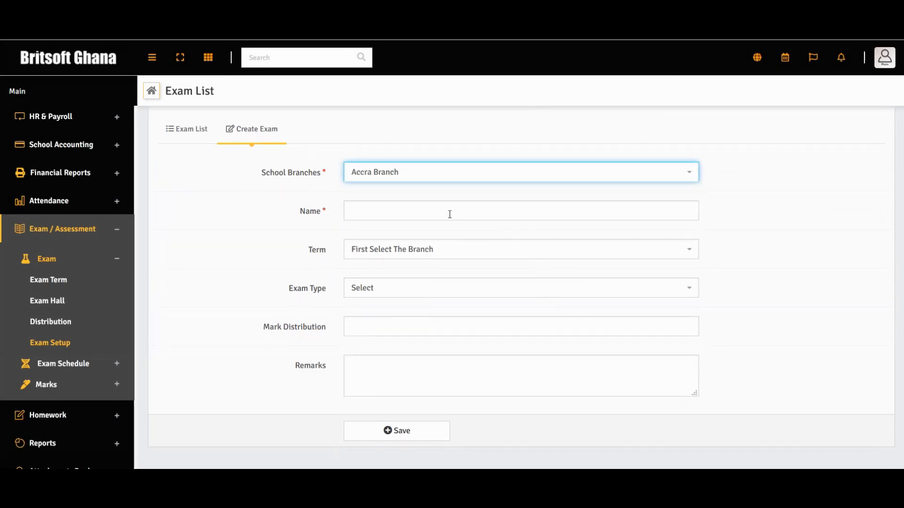
pyautogui.click(448, 215)
pyautogui.write('3')
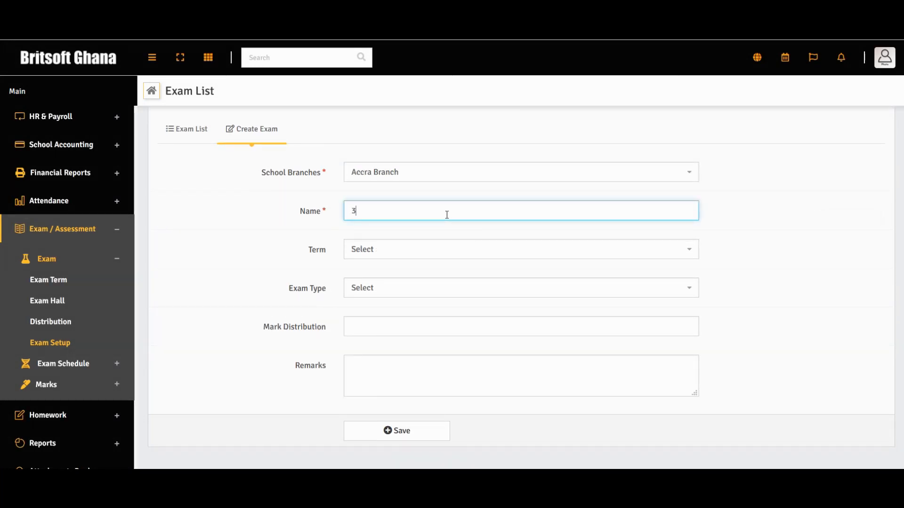
pyautogui.write('rd Term End of Term E')
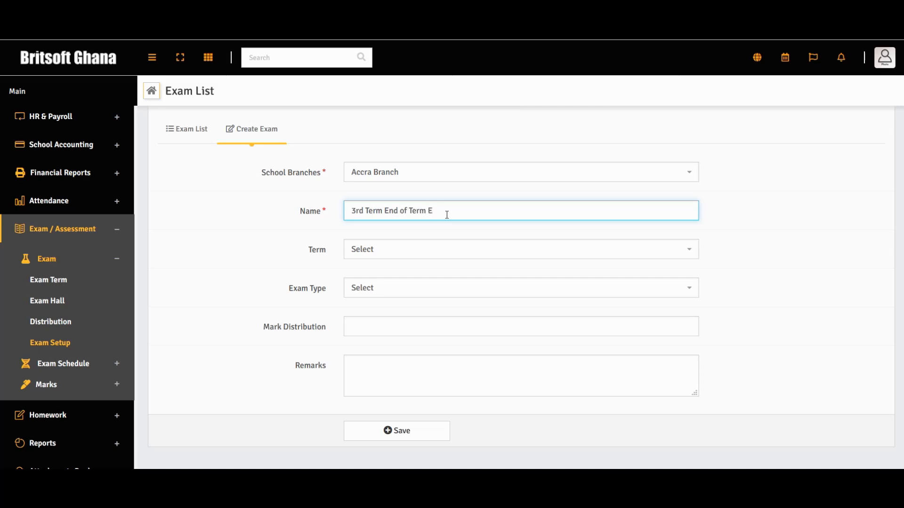
pyautogui.write('xams')
# Set the new exam's term to "3rd Term Exams - Creche" and its exam type to Marks And Grade.
pyautogui.click(461, 254)
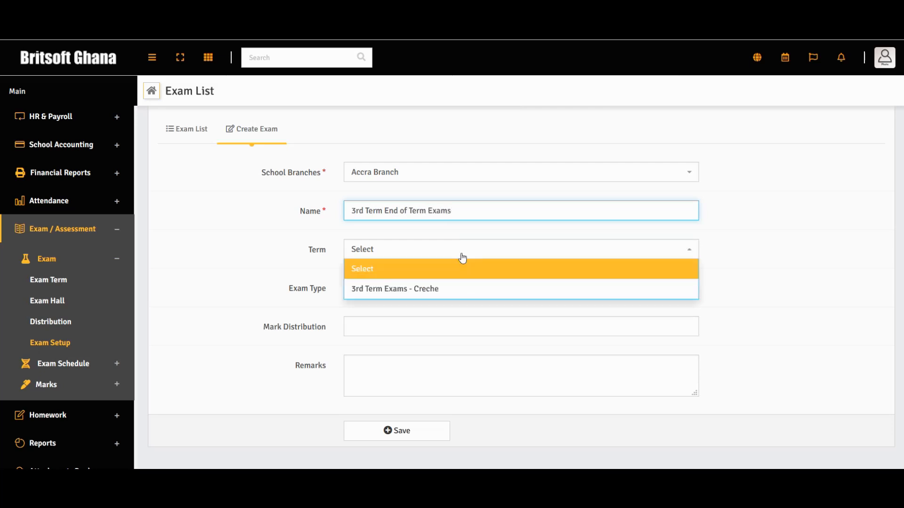
pyautogui.click(451, 290)
pyautogui.click(430, 288)
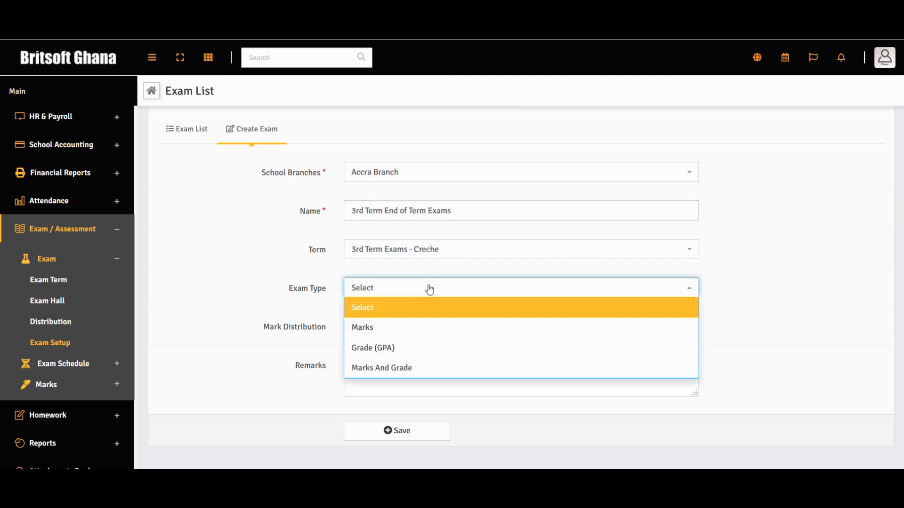
pyautogui.click(427, 338)
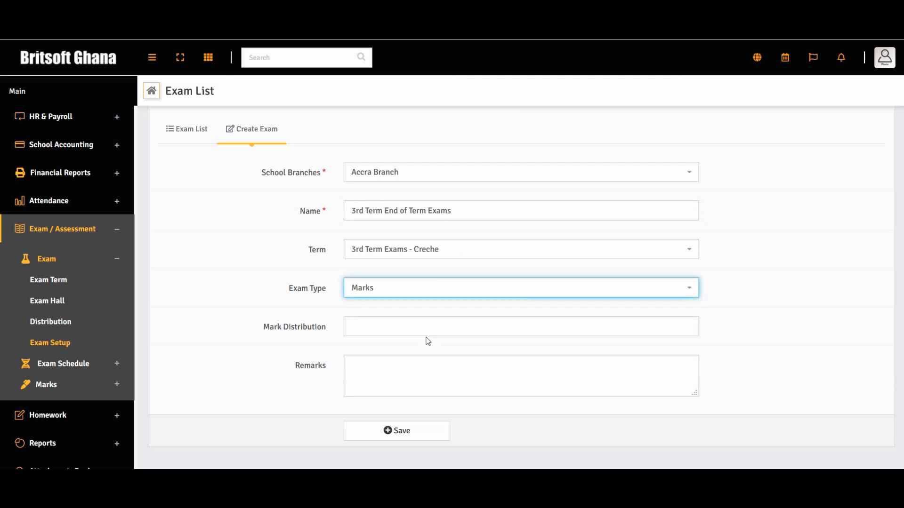
pyautogui.click(425, 289)
pyautogui.click(430, 368)
pyautogui.click(418, 288)
pyautogui.click(418, 288)
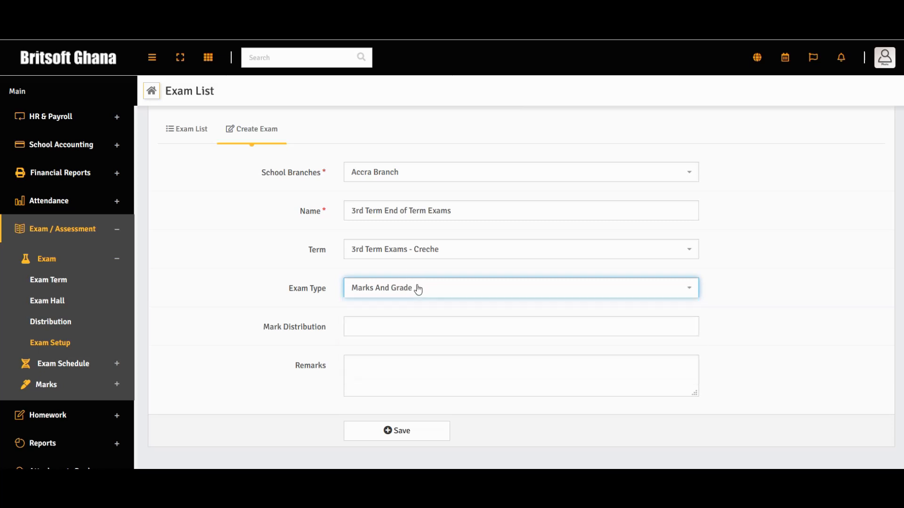
# Assign the Class Work, Exams Work, Home Work and Mid Term Exams mark distributions to the new exam.
pyautogui.click(403, 327)
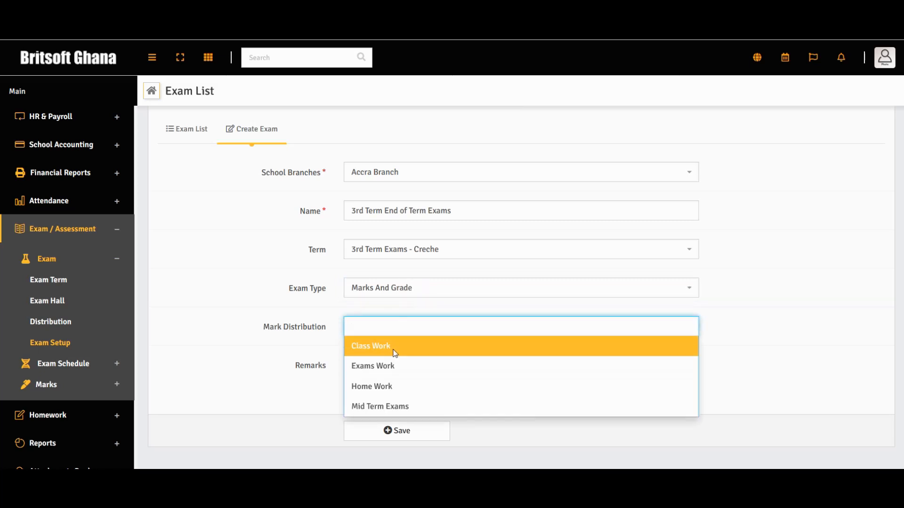
pyautogui.click(400, 348)
pyautogui.click(433, 329)
pyautogui.click(416, 371)
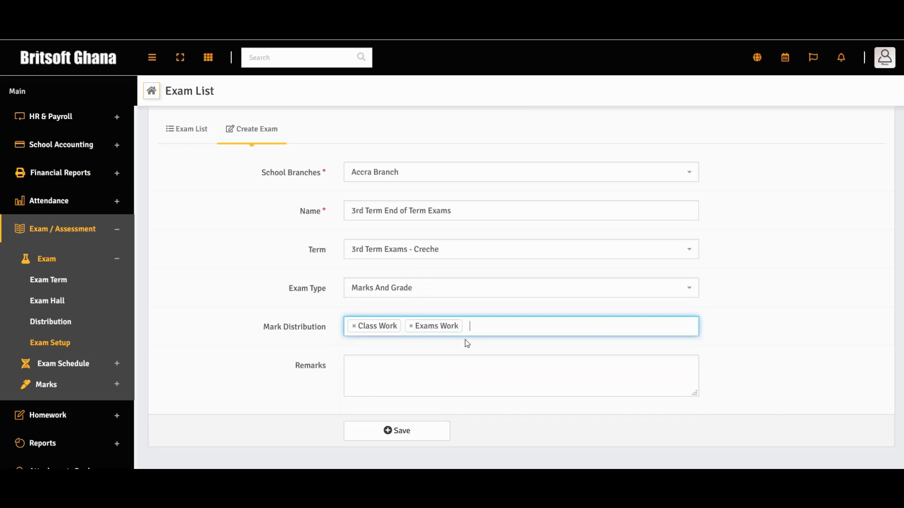
pyautogui.click(468, 335)
pyautogui.click(454, 391)
pyautogui.click(519, 340)
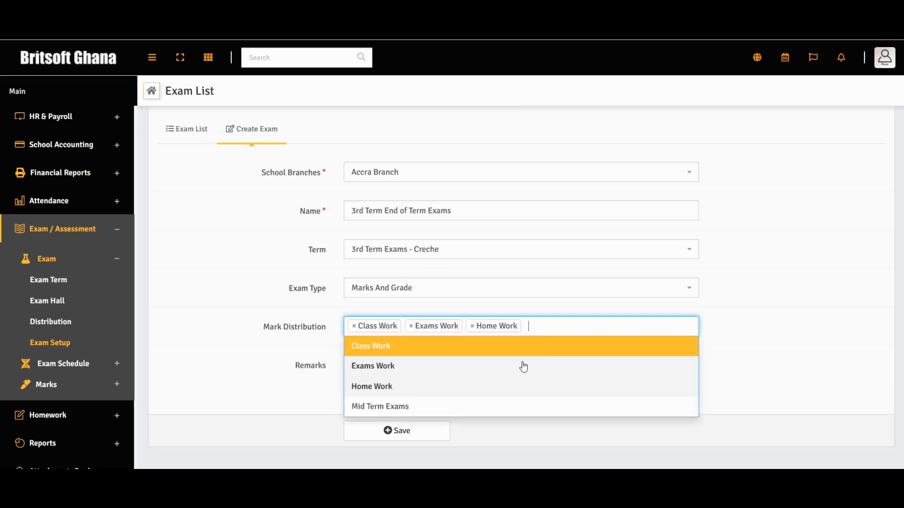
pyautogui.click(470, 407)
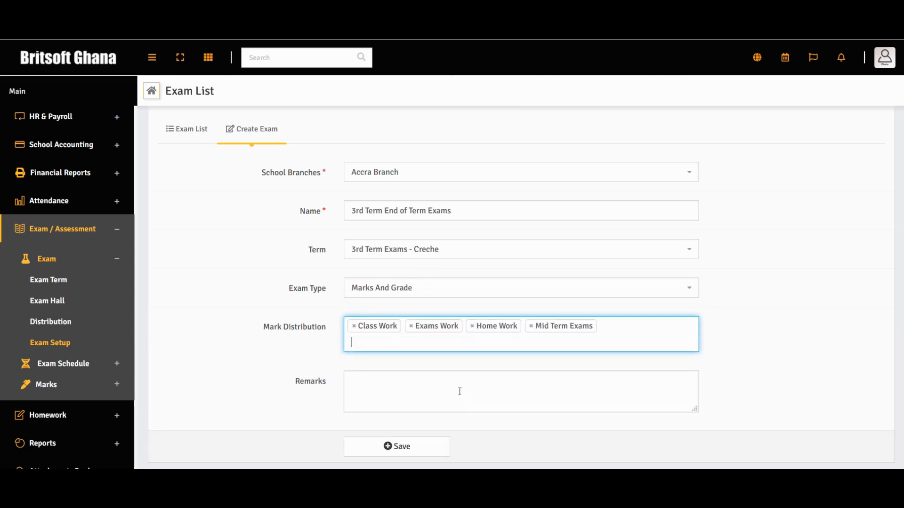
# Save the new 3rd Term End of Term Exams setup for the Accra Branch.
pyautogui.click(418, 442)
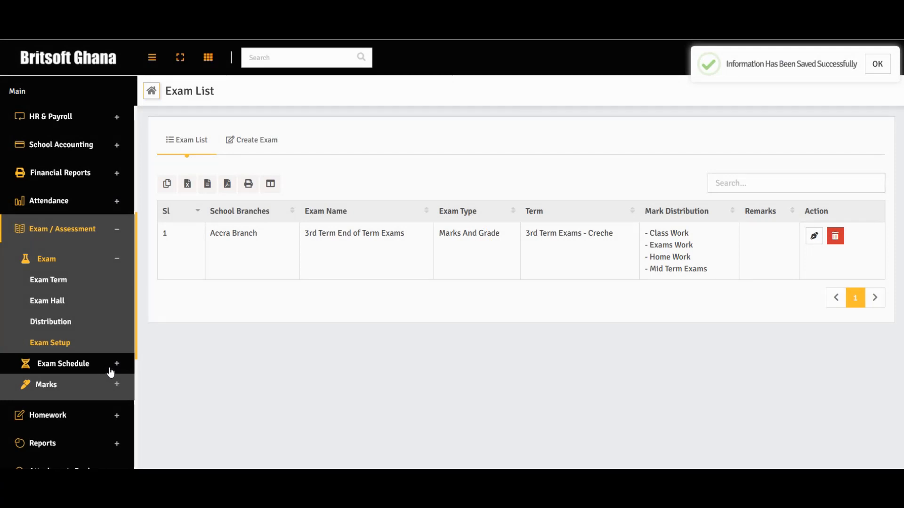
# Bring up the Add Schedule form for the Accra Branch, 3rd Term End of Term Exams, class Creche, section A.
pyautogui.click(83, 365)
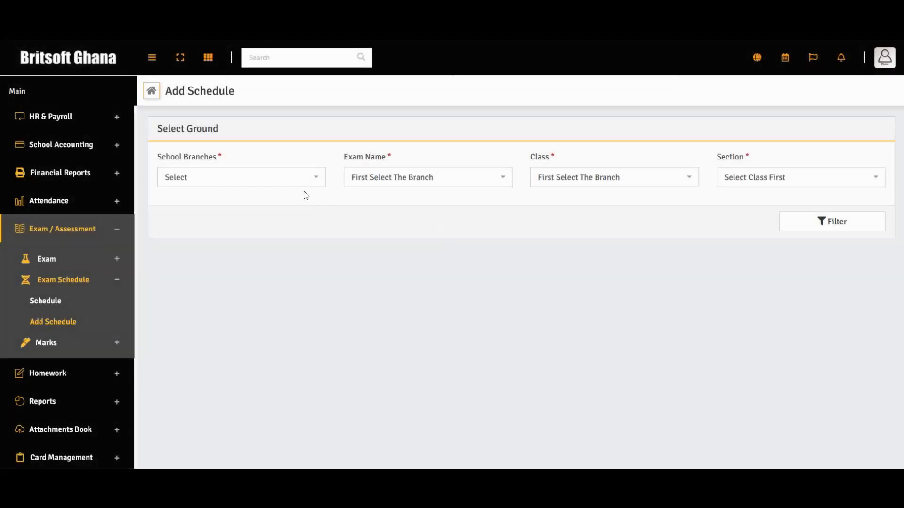
pyautogui.click(294, 178)
pyautogui.click(289, 210)
pyautogui.click(437, 185)
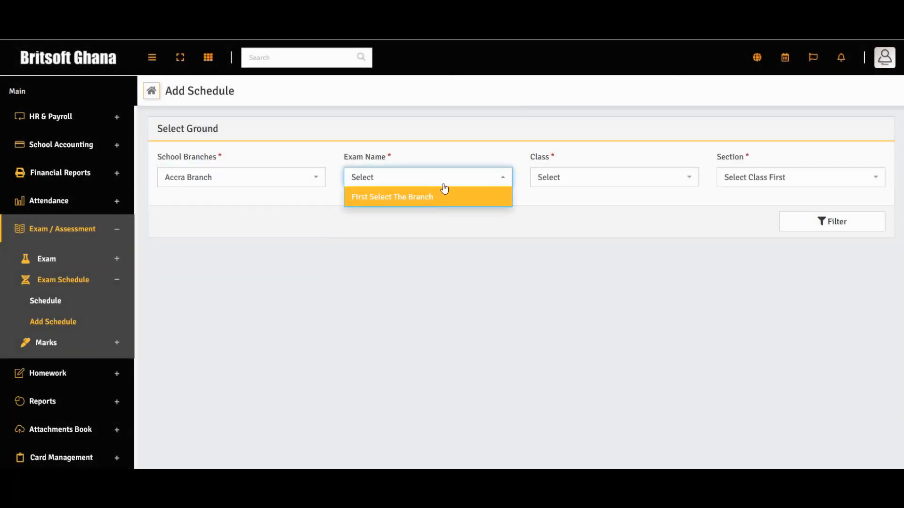
pyautogui.click(445, 181)
pyautogui.click(446, 179)
pyautogui.click(433, 220)
pyautogui.click(597, 177)
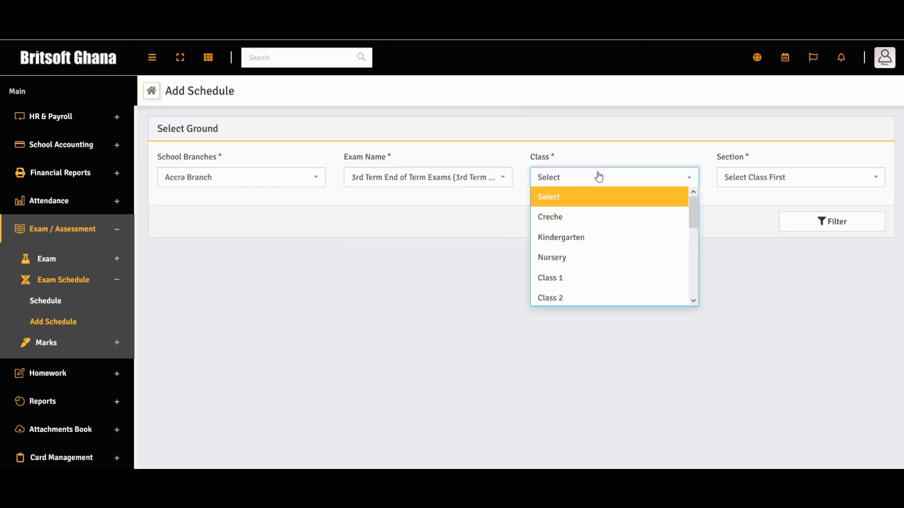
pyautogui.click(589, 220)
pyautogui.click(773, 178)
pyautogui.click(747, 226)
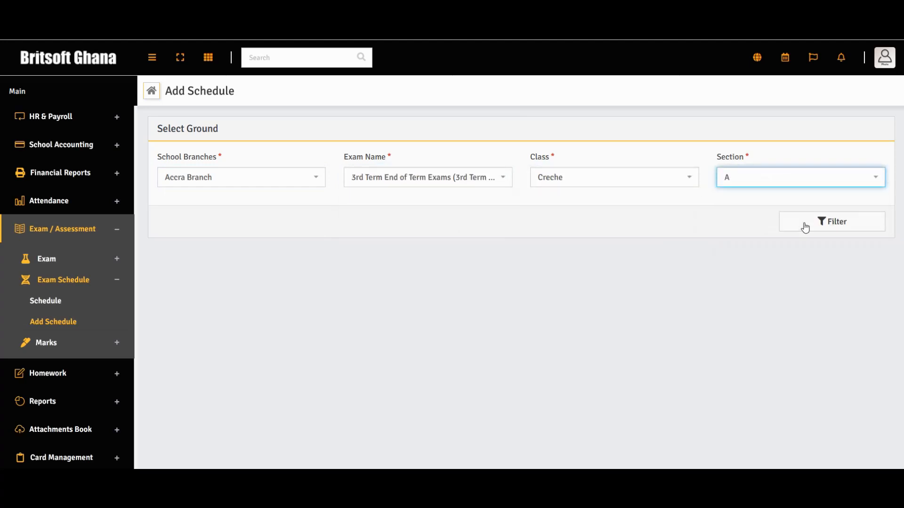
pyautogui.click(803, 225)
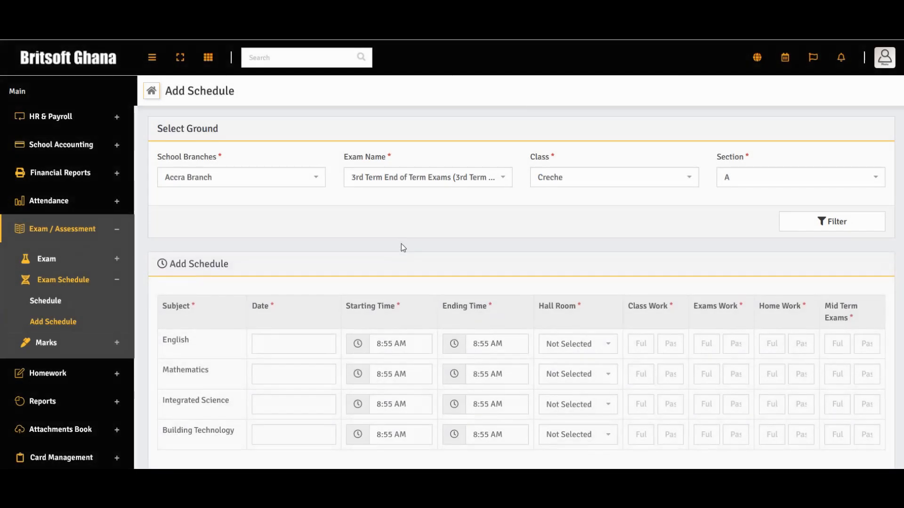
# Examine the date, starting time, ending time, hall room and mark distribution fields of the English row in the exam schedule.
pyautogui.scroll(-2, 457, 258)
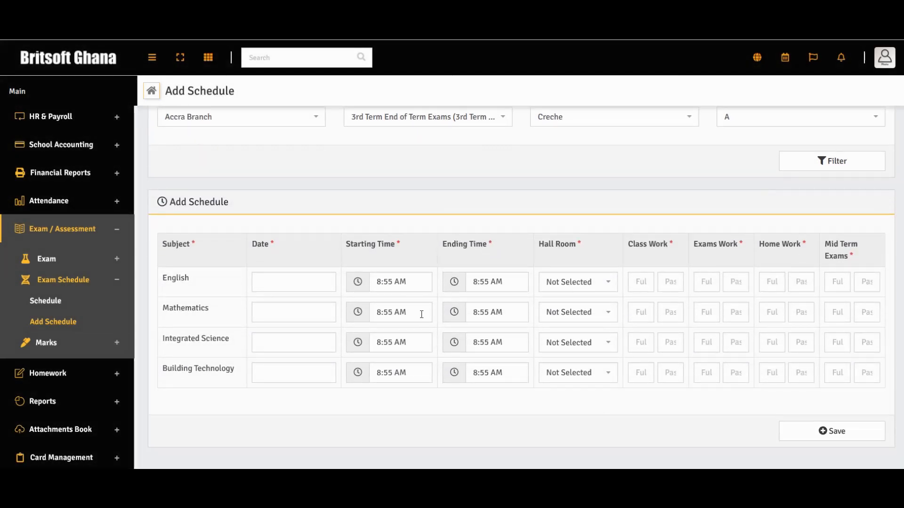
pyautogui.click(310, 279)
pyautogui.click(411, 283)
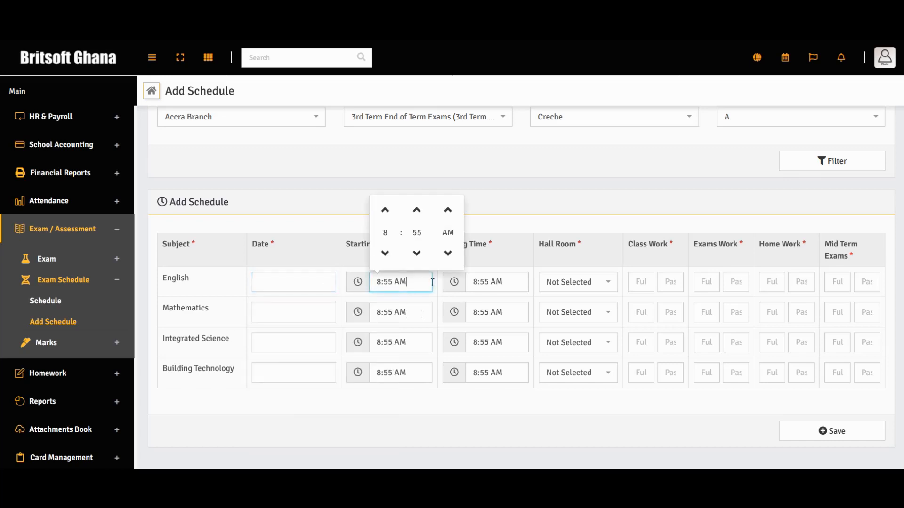
pyautogui.click(501, 281)
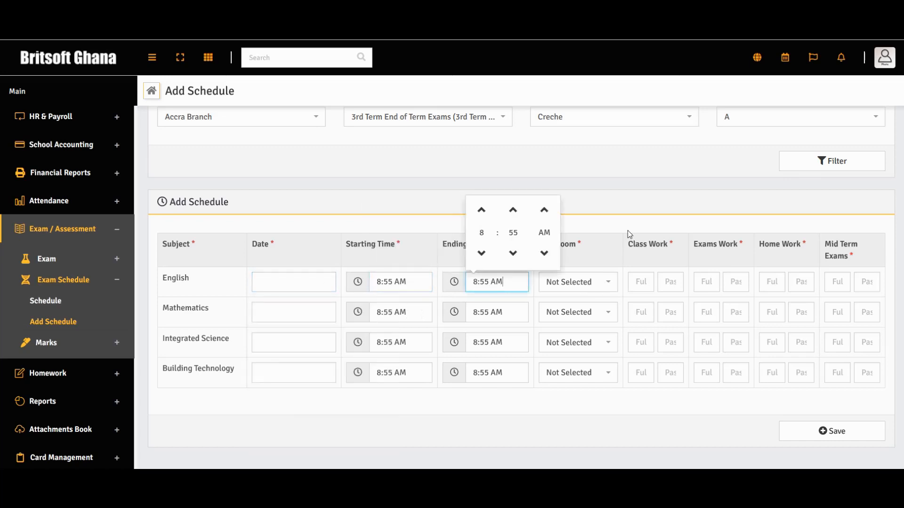
pyautogui.click(621, 217)
pyautogui.click(593, 289)
pyautogui.click(594, 292)
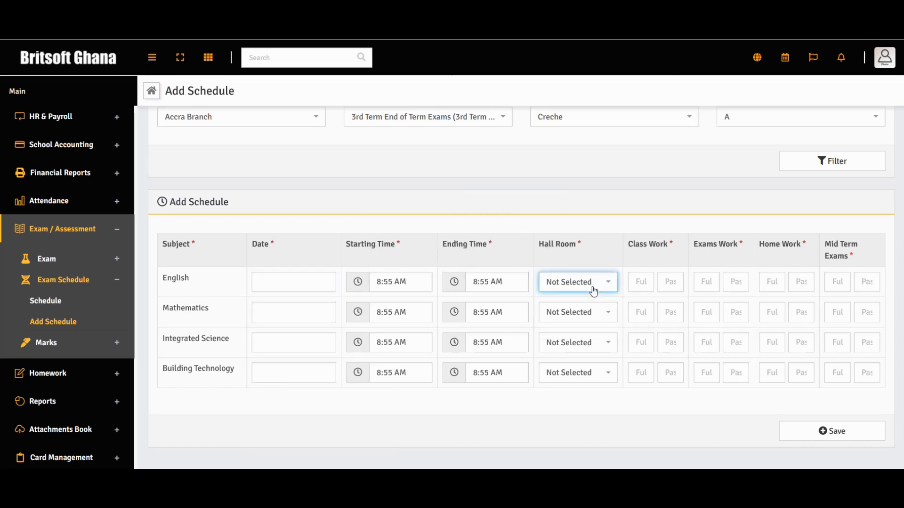
pyautogui.click(641, 284)
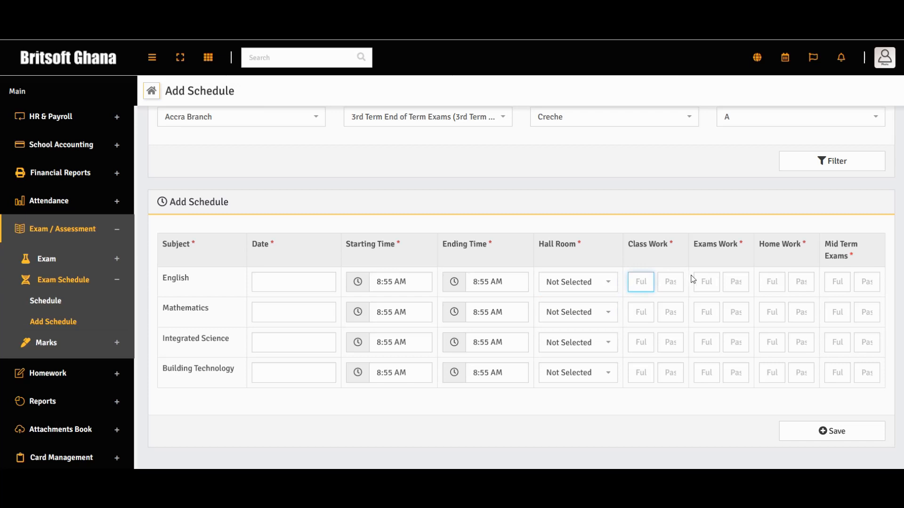
pyautogui.click(717, 289)
pyautogui.click(747, 289)
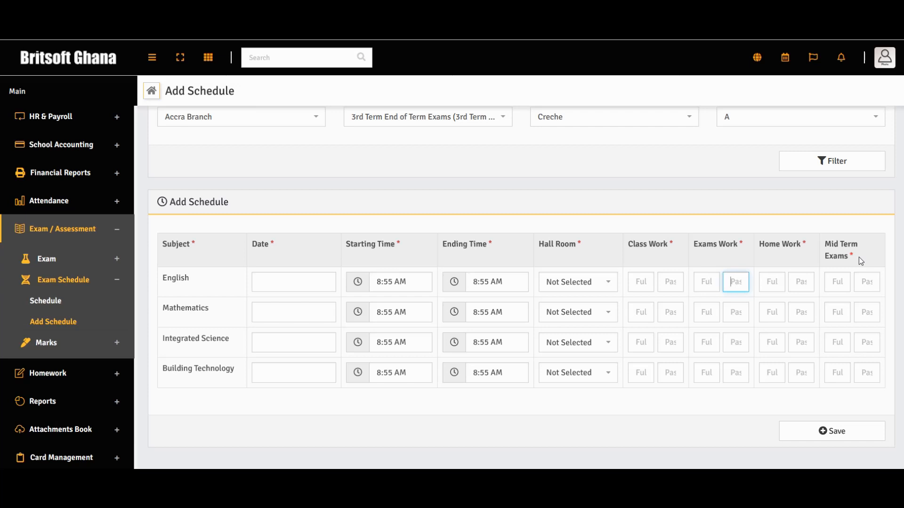
pyautogui.click(649, 282)
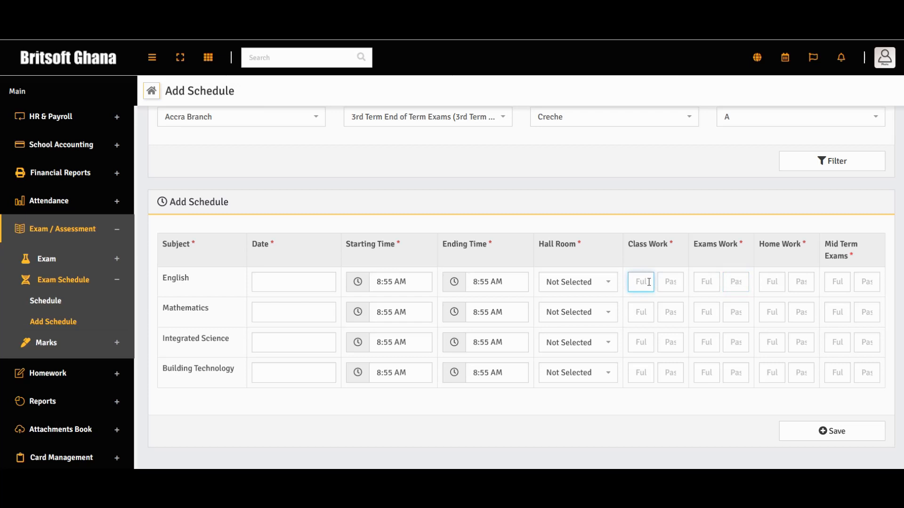
# Filter Mark Entries for the Accra Branch, 3rd Term End of Term Exams, class Creche, section A and subject English.
pyautogui.click(92, 345)
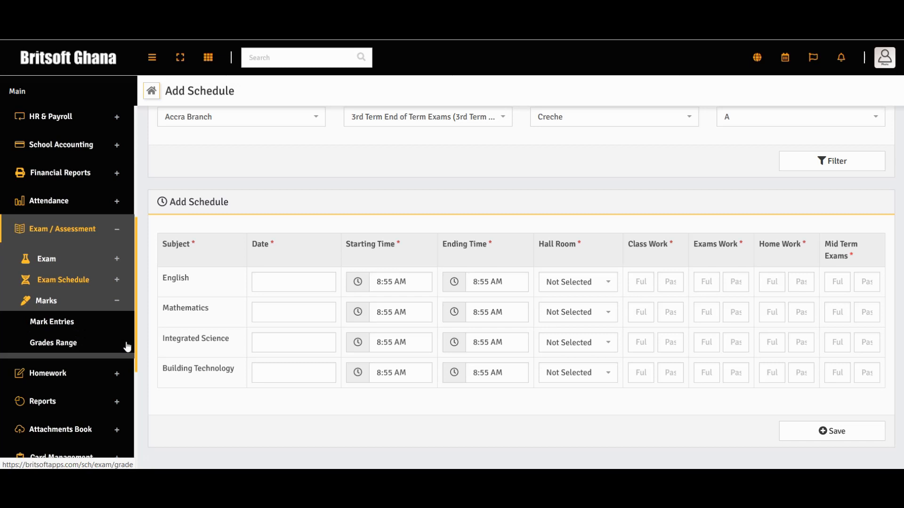
pyautogui.click(829, 437)
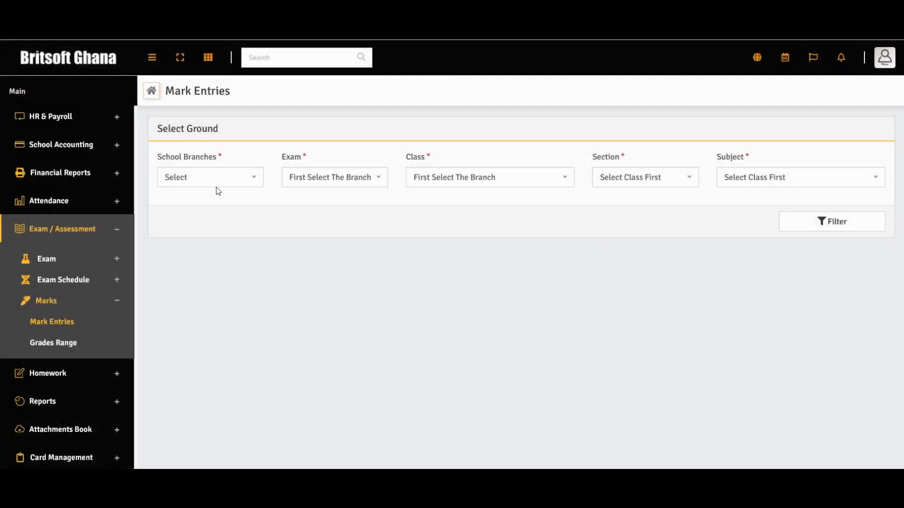
pyautogui.click(214, 181)
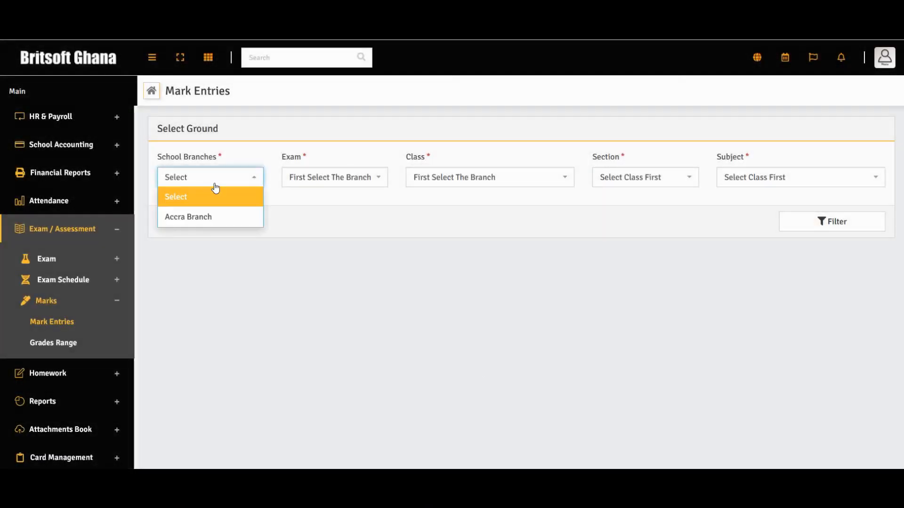
pyautogui.click(227, 216)
pyautogui.click(344, 184)
pyautogui.click(357, 229)
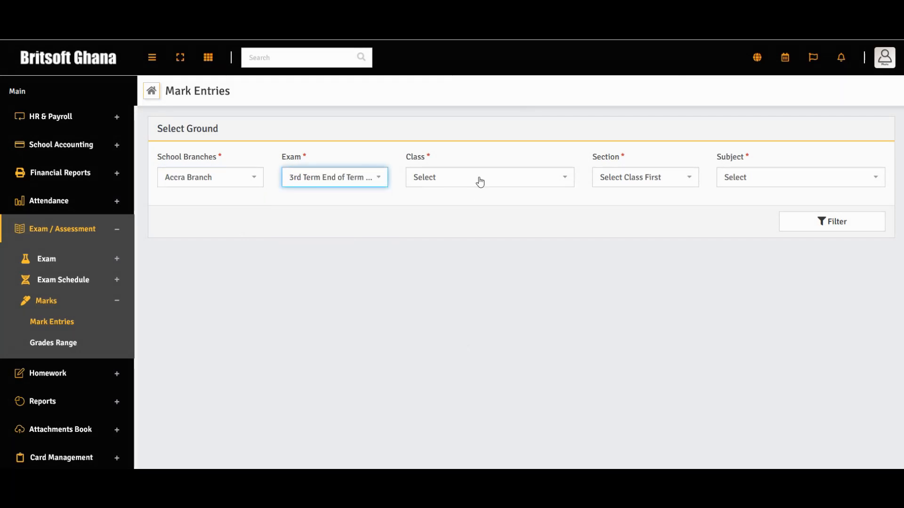
pyautogui.click(480, 182)
pyautogui.click(480, 215)
pyautogui.click(621, 180)
pyautogui.click(633, 216)
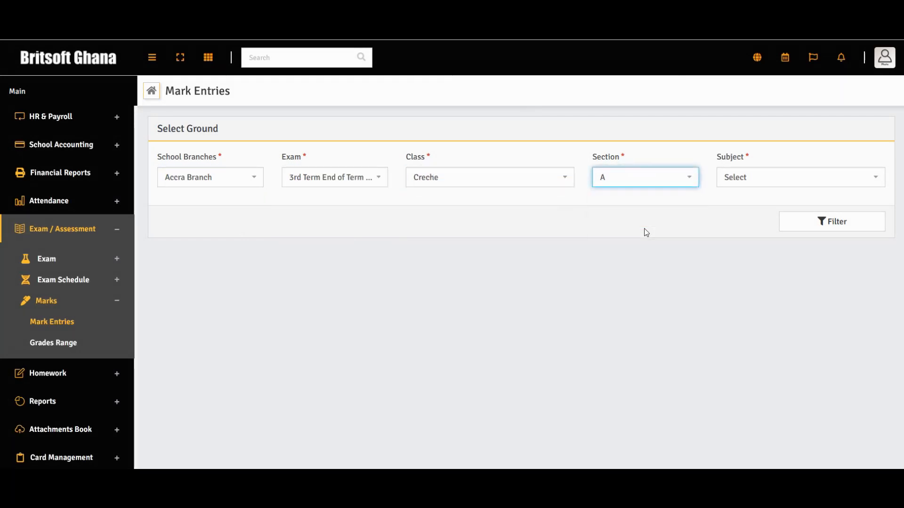
pyautogui.click(767, 180)
pyautogui.click(768, 218)
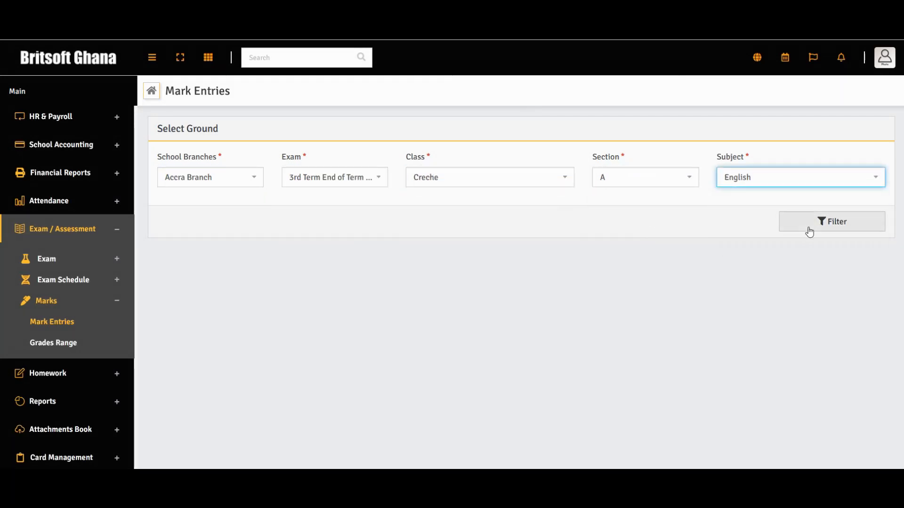
pyautogui.click(809, 231)
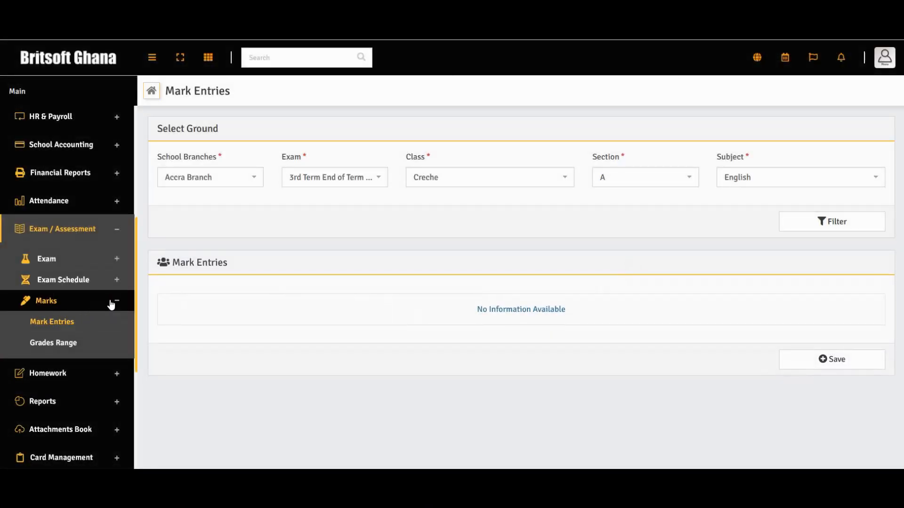
# Return to Add Schedule and filter for the Accra Branch, 3rd Term End of Term Exams, class Creche, section A.
pyautogui.click(117, 282)
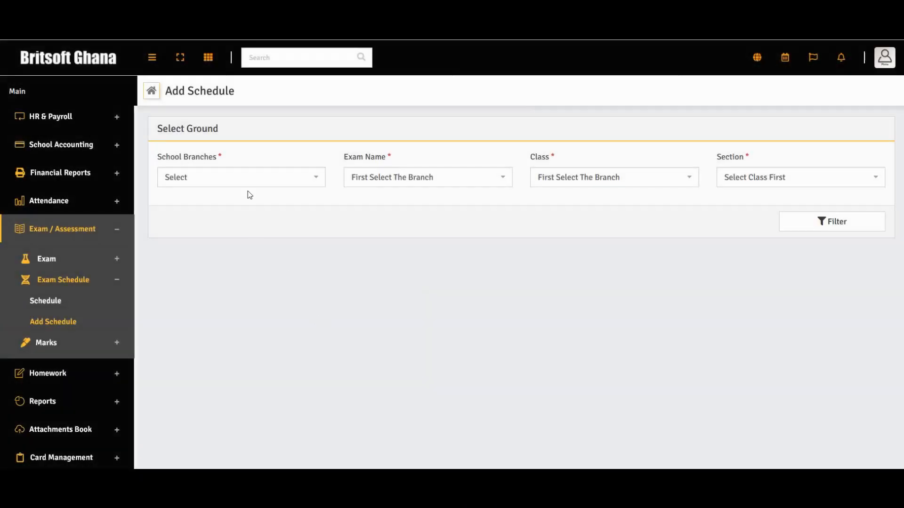
pyautogui.click(254, 183)
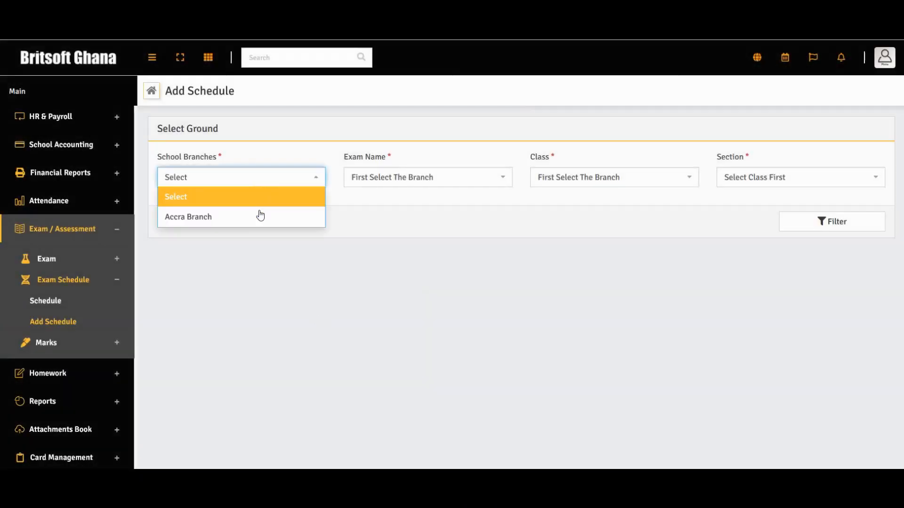
pyautogui.click(260, 215)
pyautogui.click(399, 179)
pyautogui.click(403, 220)
pyautogui.click(588, 178)
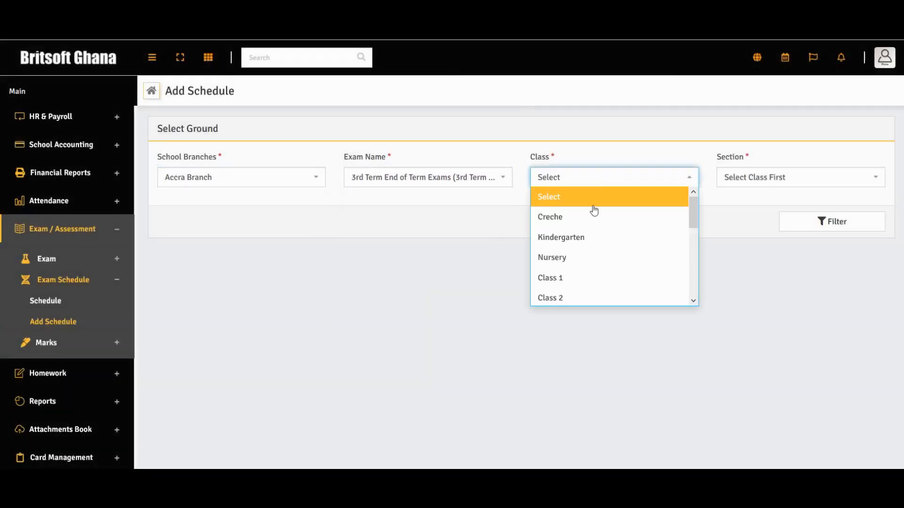
pyautogui.click(589, 218)
pyautogui.click(766, 179)
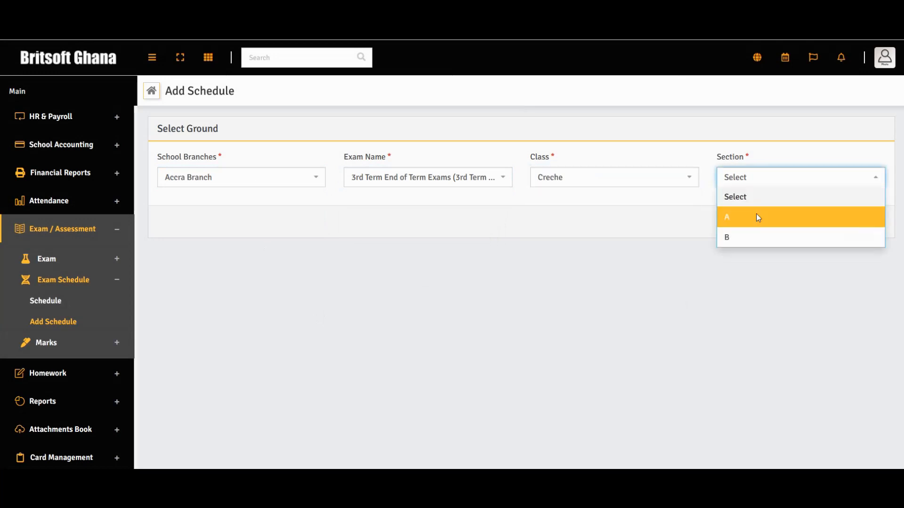
pyautogui.click(756, 216)
pyautogui.click(823, 223)
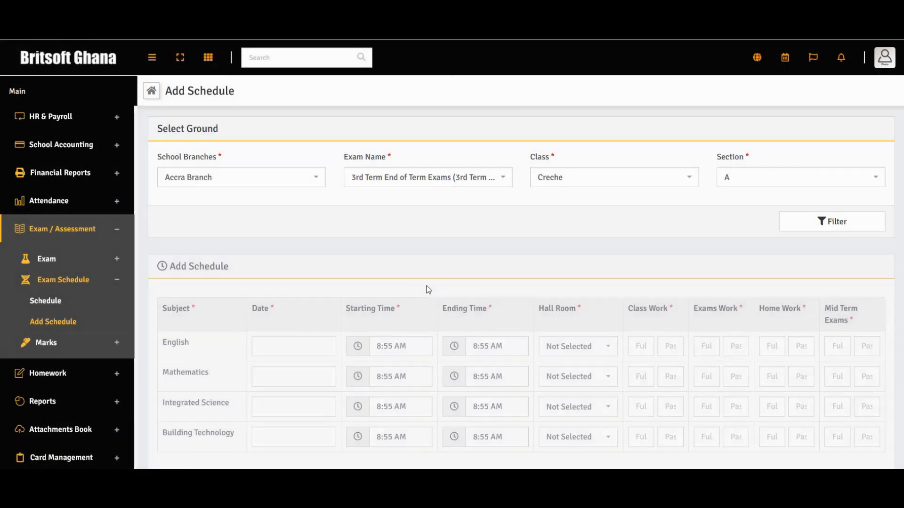
# Set the exam date to 2020-09-16 for English, Mathematics, Integrated Science and Building Technology.
pyautogui.scroll(-2, 428, 289)
pyautogui.click(284, 282)
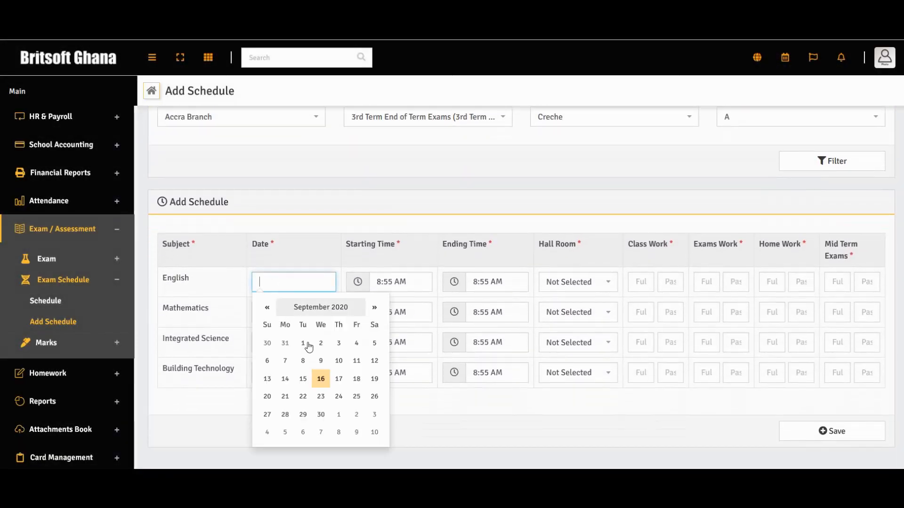
pyautogui.click(321, 379)
pyautogui.click(294, 312)
pyautogui.click(320, 349)
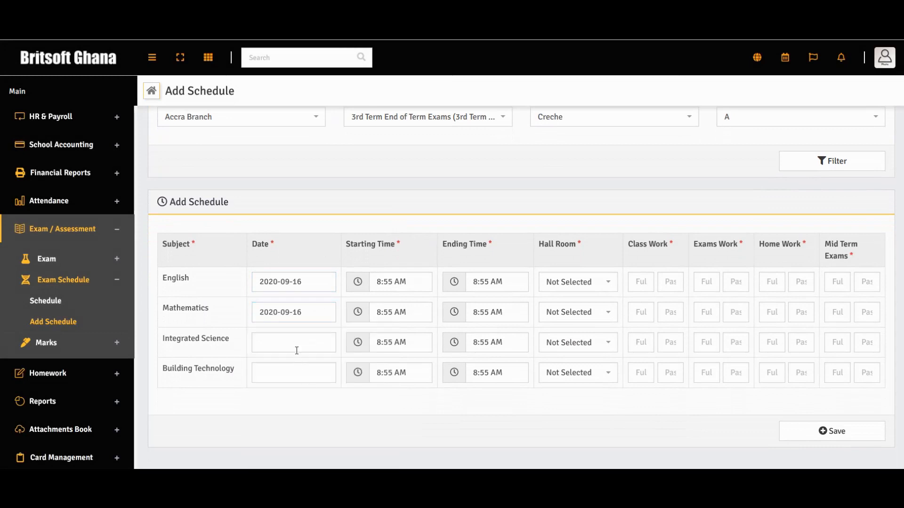
pyautogui.click(296, 351)
pyautogui.click(321, 439)
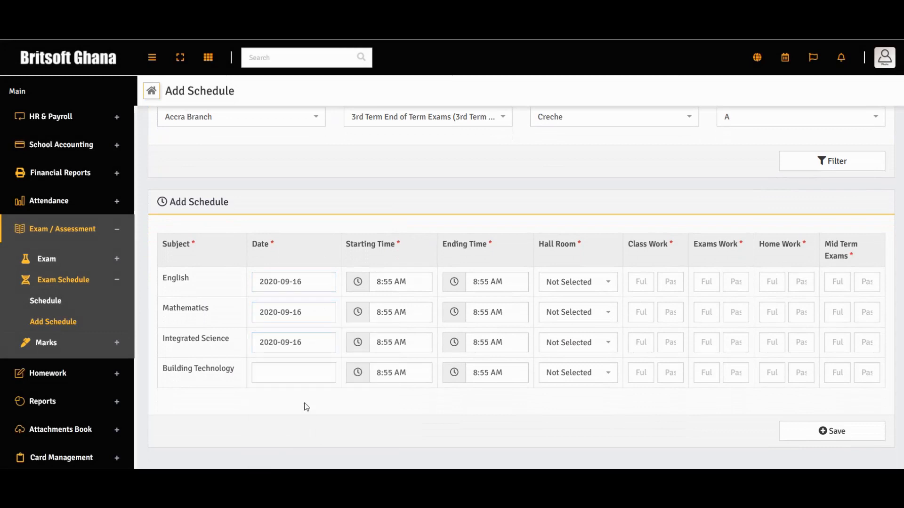
pyautogui.click(302, 379)
pyautogui.click(321, 465)
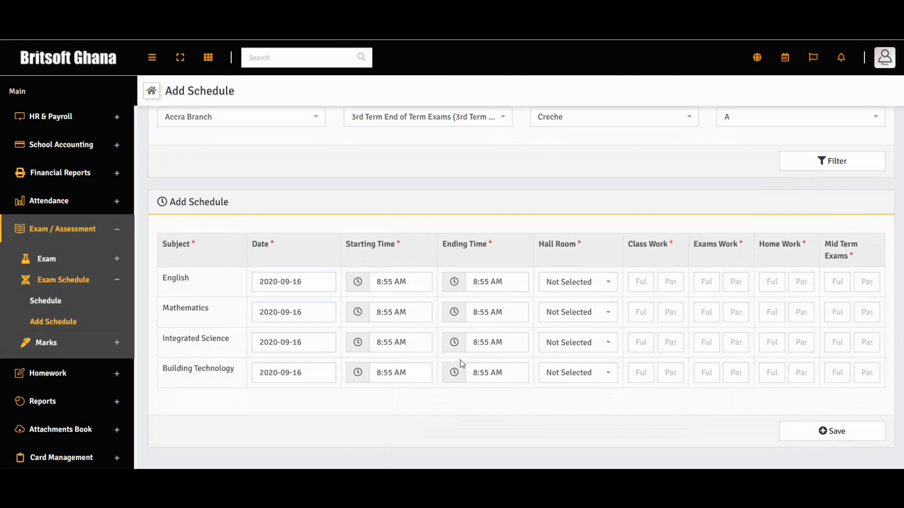
# Assign hall room 12 to all four subjects in the exam schedule.
pyautogui.click(583, 292)
pyautogui.click(591, 319)
pyautogui.click(589, 313)
pyautogui.click(587, 351)
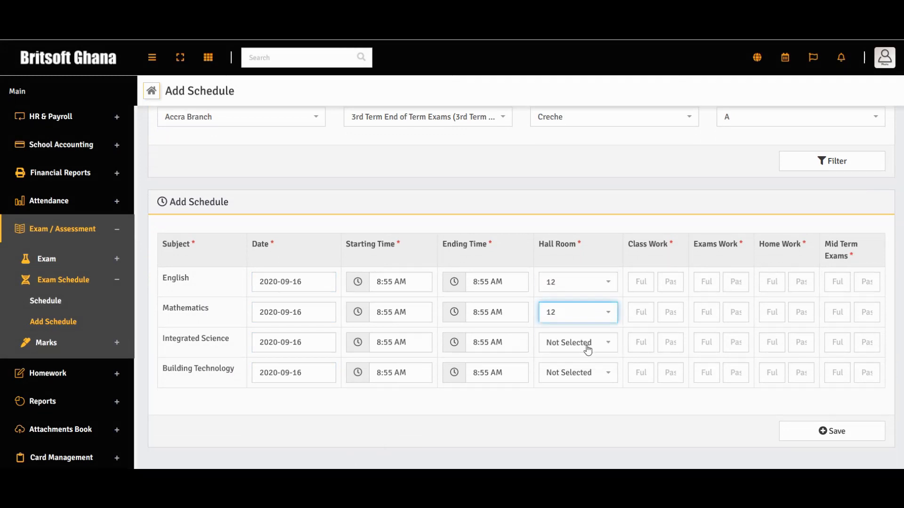
pyautogui.click(587, 349)
pyautogui.click(590, 380)
pyautogui.click(588, 373)
pyautogui.click(588, 415)
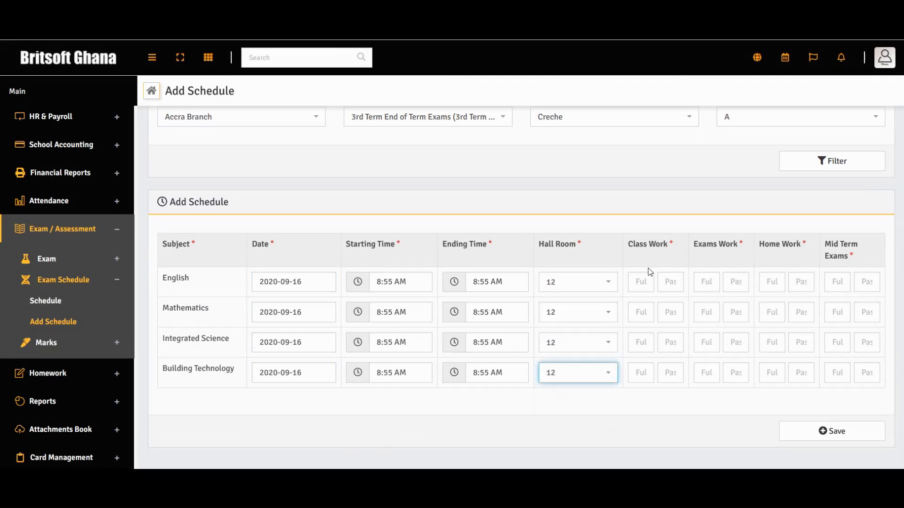
# Set the English Class Work full mark to 40 and pass mark to 30.
pyautogui.click(646, 281)
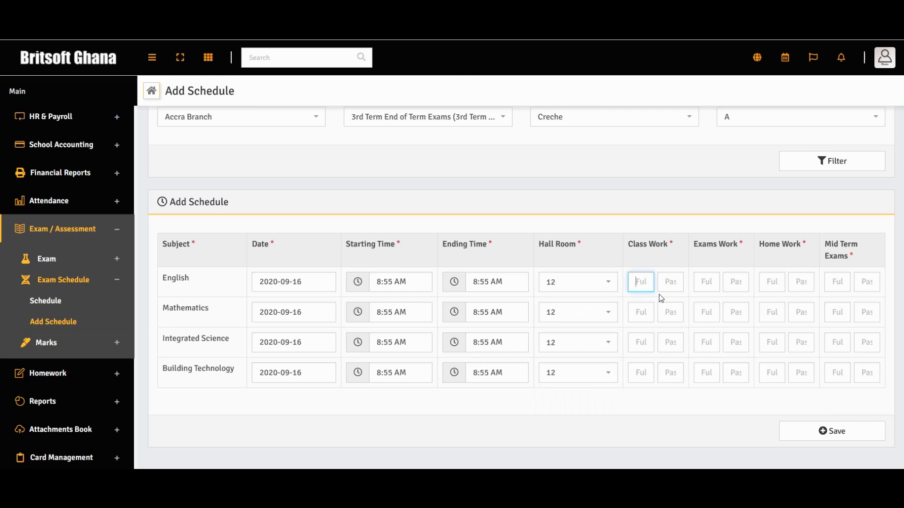
pyautogui.write('40')
pyautogui.click(670, 290)
# Copy the English Class Work full mark of 40 to Mathematics, Integrated Science and Building Technology.
pyautogui.doubleClick(645, 280)
pyautogui.rightClick(644, 281)
pyautogui.click(668, 308)
pyautogui.rightClick(650, 321)
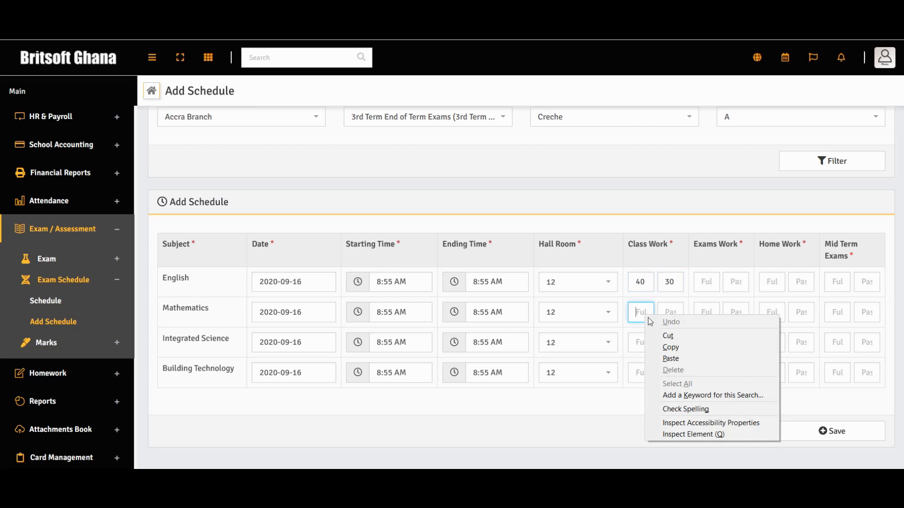
pyautogui.click(676, 358)
pyautogui.rightClick(641, 342)
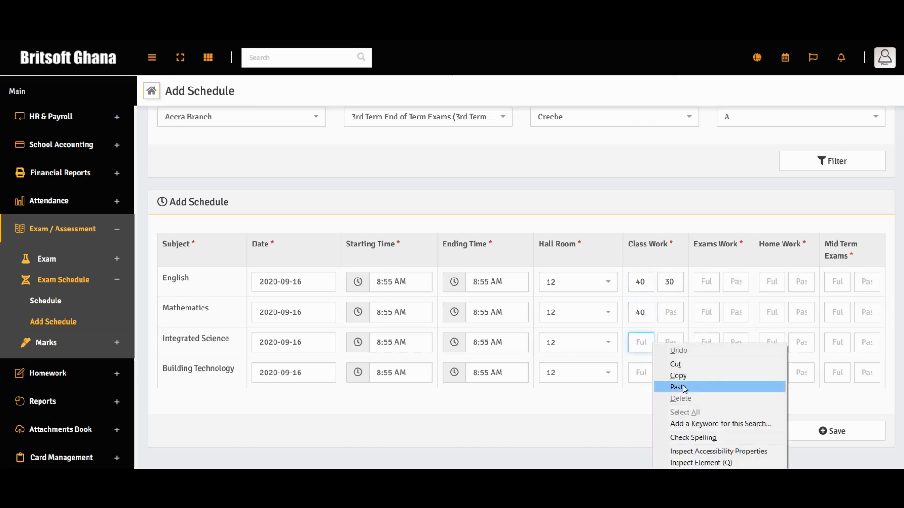
pyautogui.click(671, 384)
pyautogui.rightClick(651, 374)
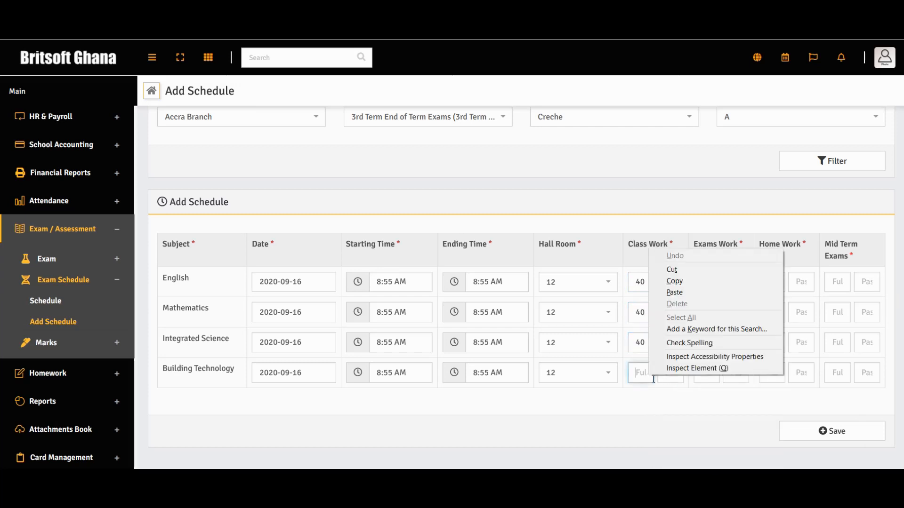
pyautogui.click(683, 293)
# Copy the English Class Work pass mark of 30 to Mathematics, Integrated Science and Building Technology.
pyautogui.rightClick(670, 282)
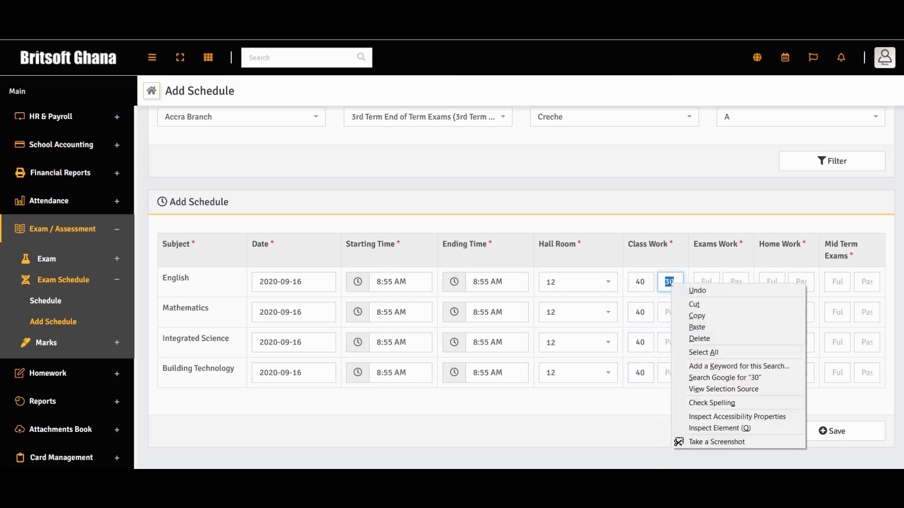
pyautogui.click(692, 314)
pyautogui.click(673, 313)
pyautogui.rightClick(676, 312)
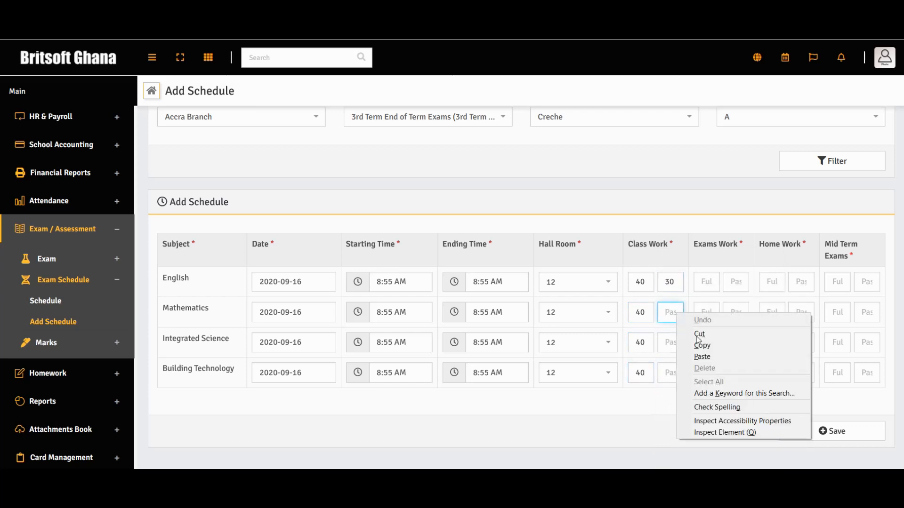
pyautogui.click(702, 360)
pyautogui.rightClick(675, 345)
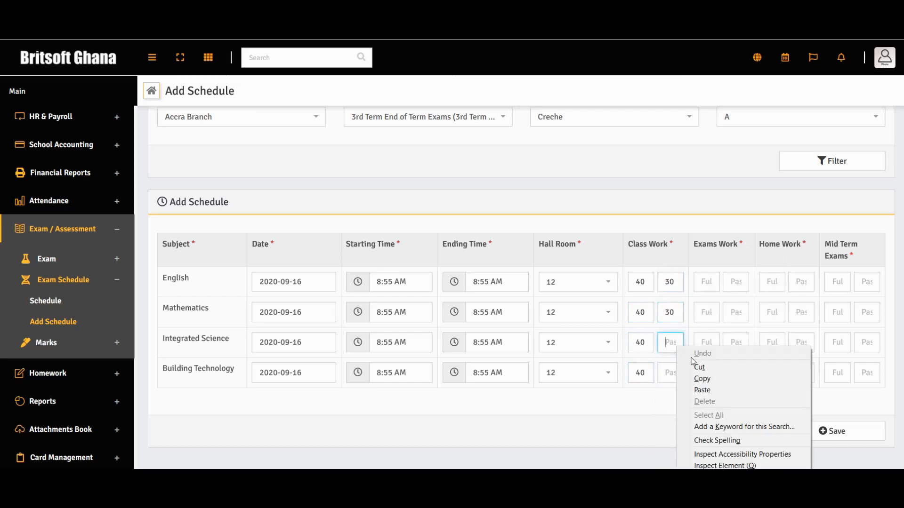
pyautogui.click(702, 390)
pyautogui.rightClick(672, 373)
pyautogui.click(715, 287)
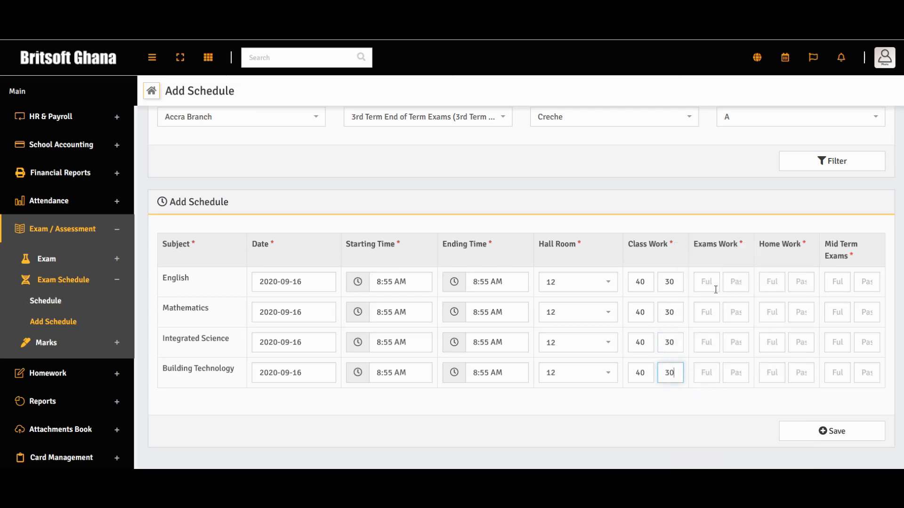
# Set the English Exams Work full mark to 30 and pass mark to 20.
pyautogui.click(709, 283)
pyautogui.write('30')
pyautogui.click(740, 282)
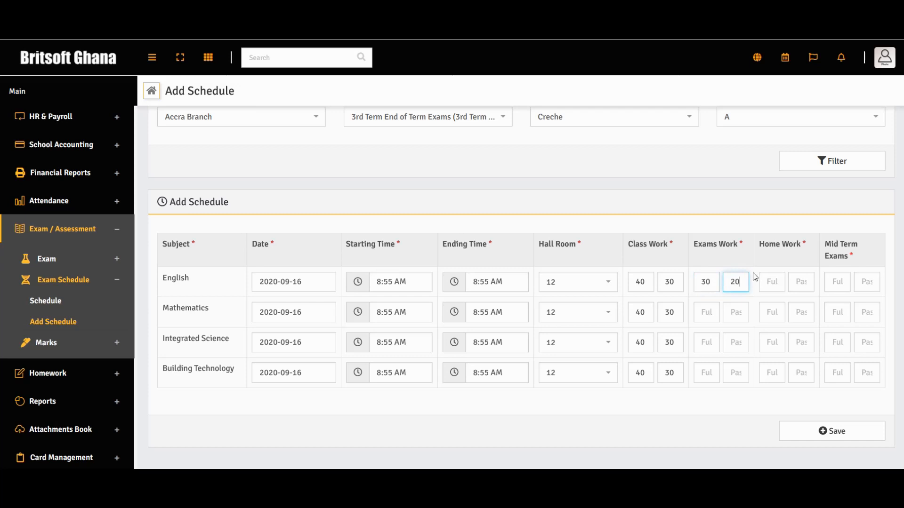
# Copy the English Exams Work full mark of 30 to Mathematics, Integrated Science and Building Technology.
pyautogui.doubleClick(707, 282)
pyautogui.rightClick(712, 285)
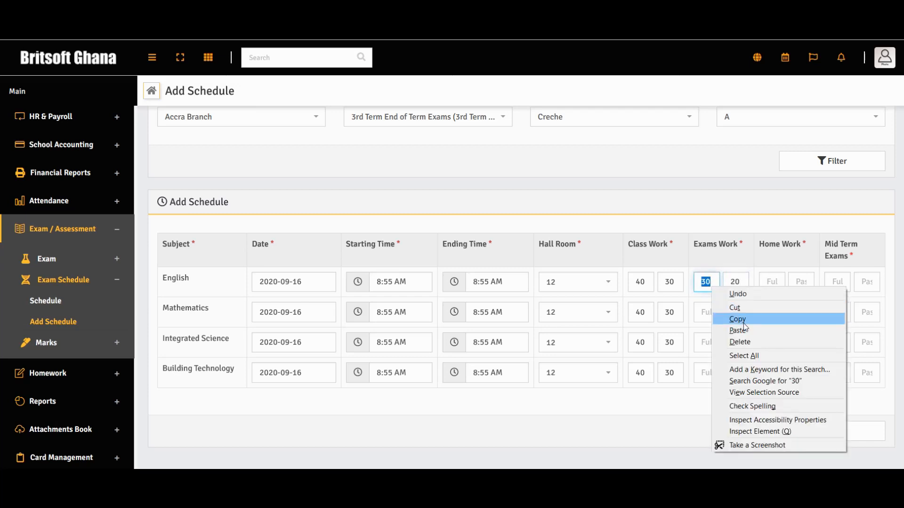
pyautogui.click(744, 320)
pyautogui.click(704, 312)
pyautogui.rightClick(702, 308)
pyautogui.click(735, 352)
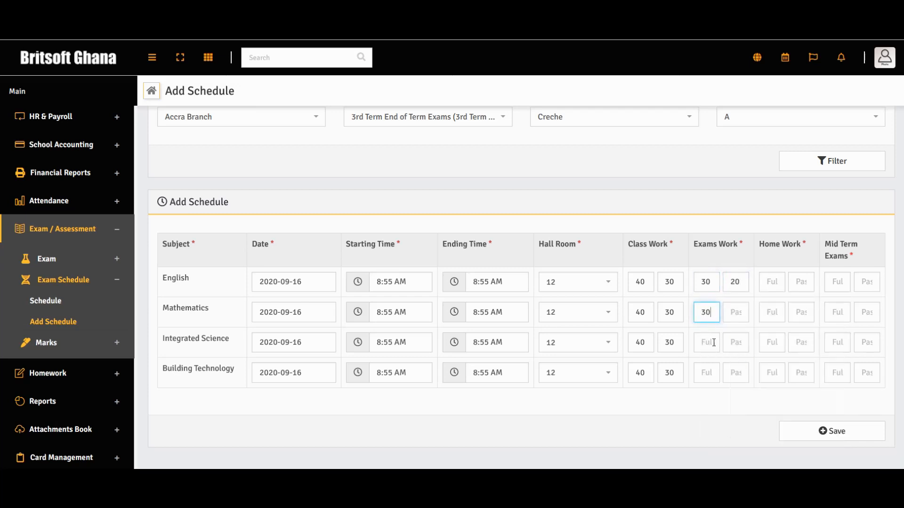
pyautogui.click(714, 343)
pyautogui.rightClick(715, 348)
pyautogui.click(747, 386)
pyautogui.click(712, 374)
pyautogui.rightClick(715, 376)
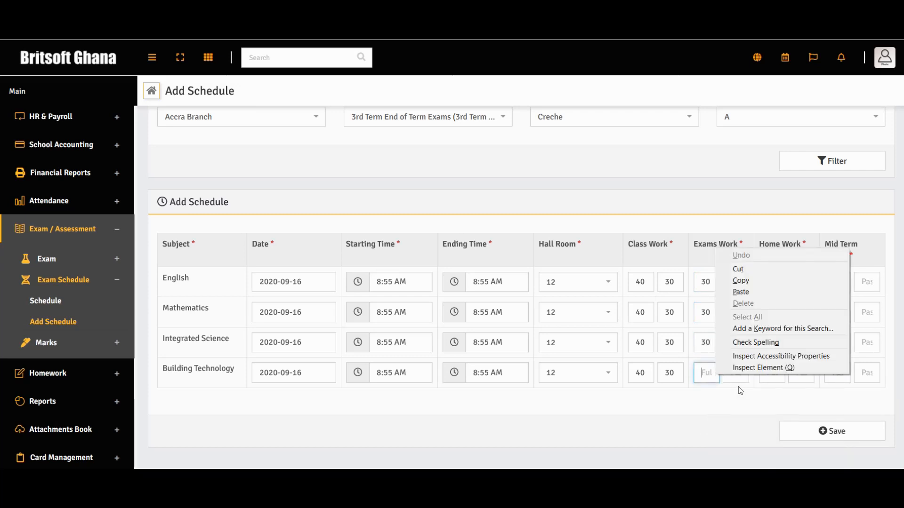
pyautogui.click(740, 292)
# Copy the English Exams Work pass mark of 20 to Mathematics, Integrated Science and Building Technology.
pyautogui.doubleClick(738, 284)
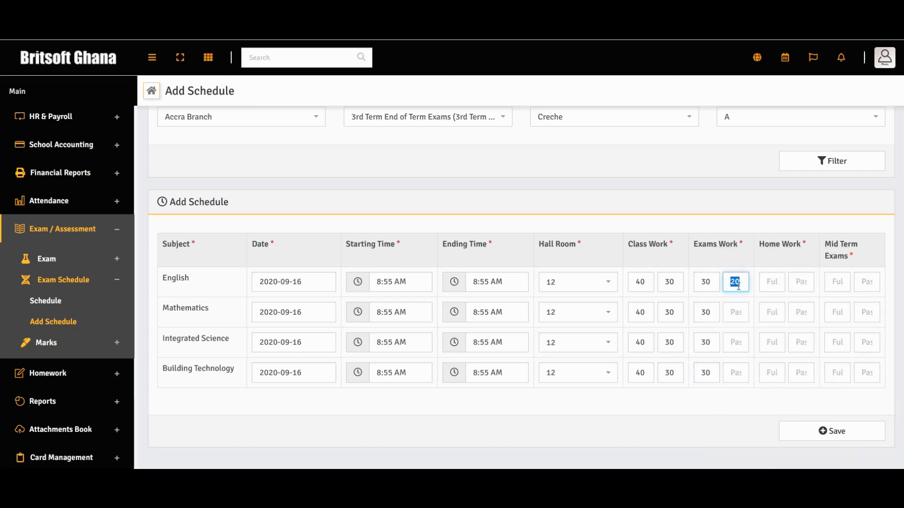
pyautogui.rightClick(739, 285)
pyautogui.click(762, 319)
pyautogui.click(737, 313)
pyautogui.rightClick(737, 312)
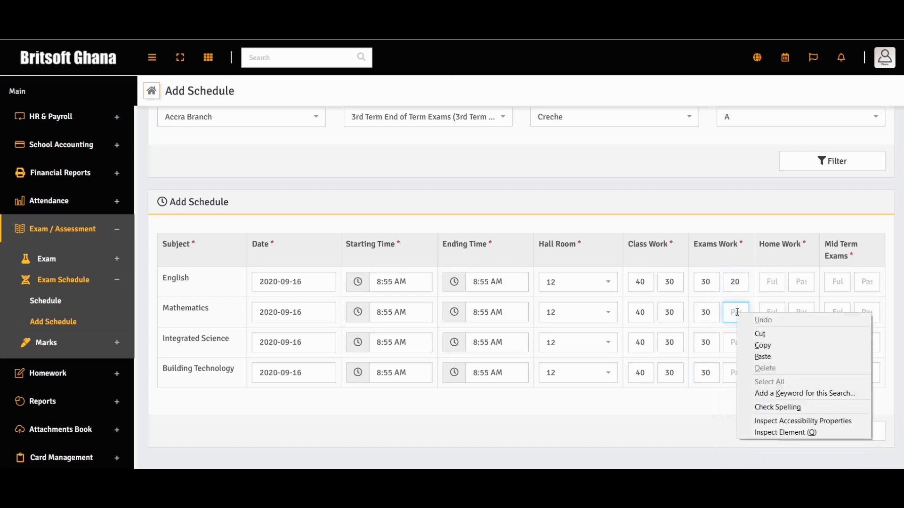
pyautogui.click(773, 356)
pyautogui.rightClick(737, 343)
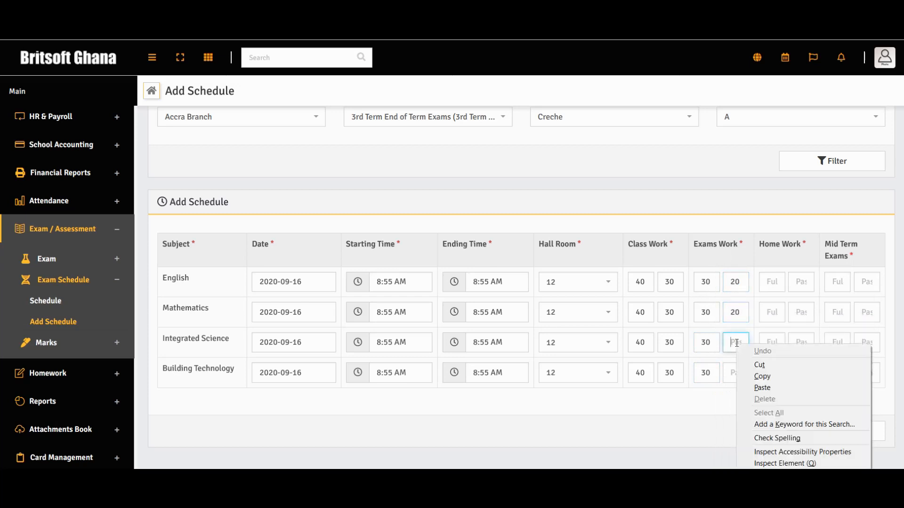
pyautogui.click(763, 387)
pyautogui.rightClick(736, 373)
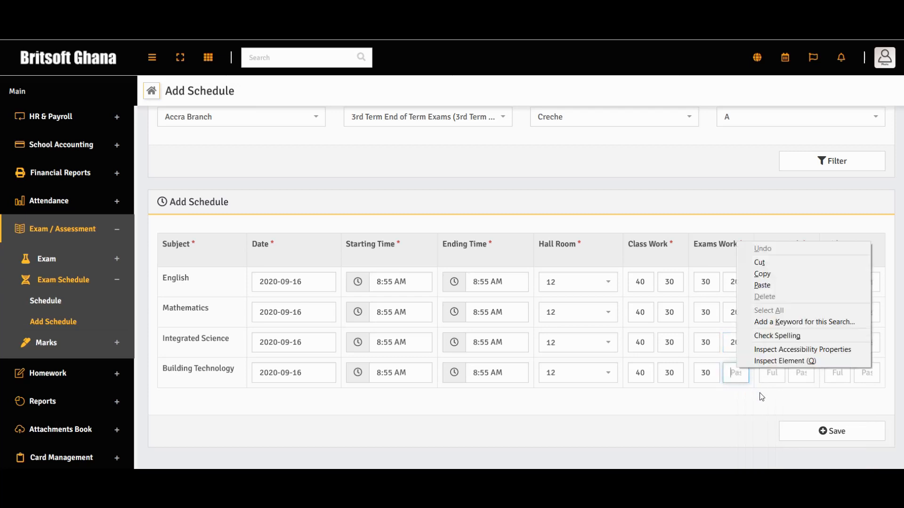
pyautogui.click(765, 284)
# Set the English Home Work full mark to 20 and pass mark to 15.
pyautogui.click(772, 279)
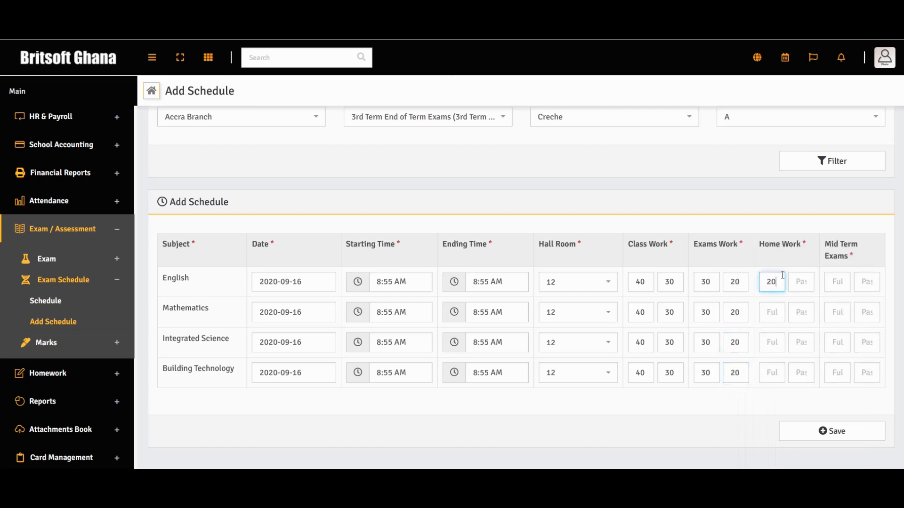
pyautogui.write('20')
pyautogui.click(803, 276)
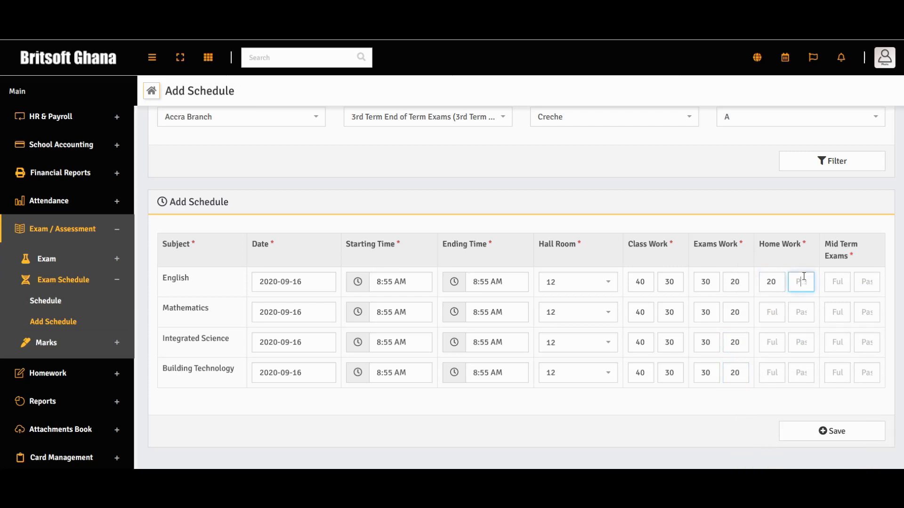
# Copy the English Home Work full mark of 20 to Mathematics, Integrated Science and Building Technology.
pyautogui.doubleClick(773, 285)
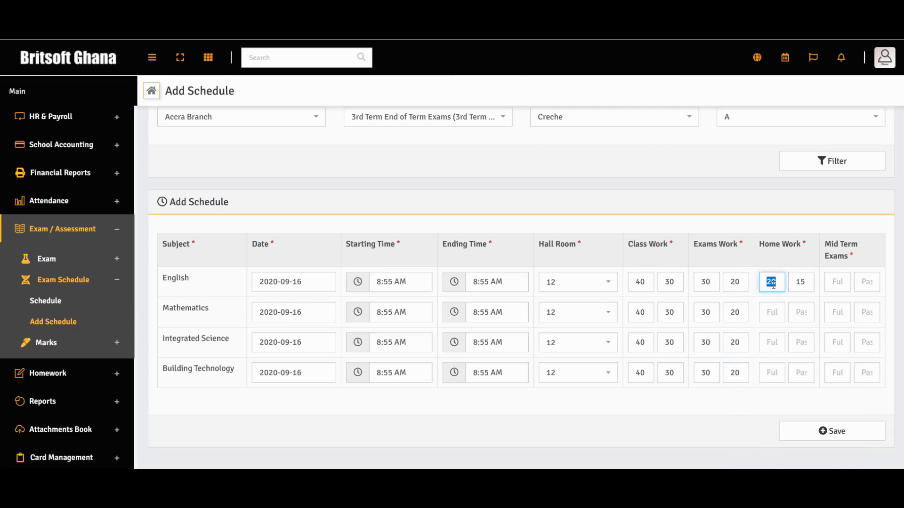
pyautogui.rightClick(774, 284)
pyautogui.click(783, 316)
pyautogui.rightClick(768, 320)
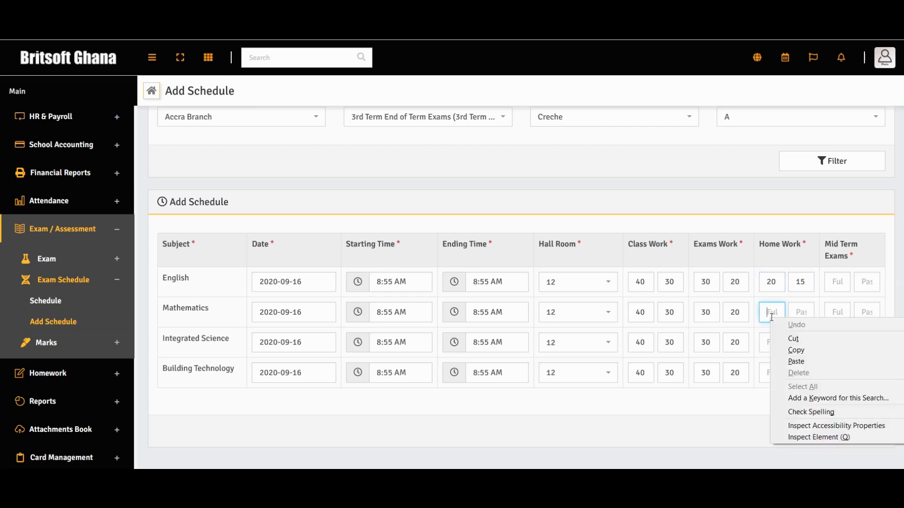
pyautogui.click(799, 361)
pyautogui.rightClick(771, 343)
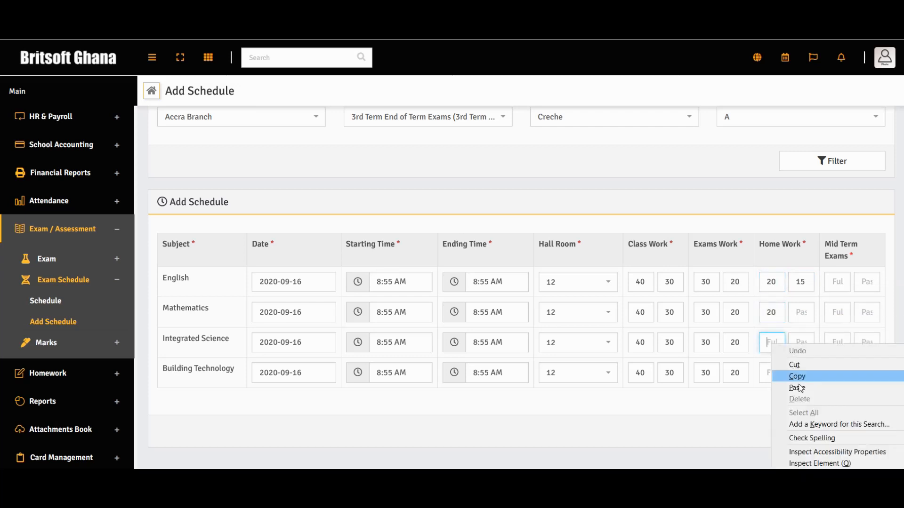
pyautogui.click(801, 384)
pyautogui.rightClick(777, 373)
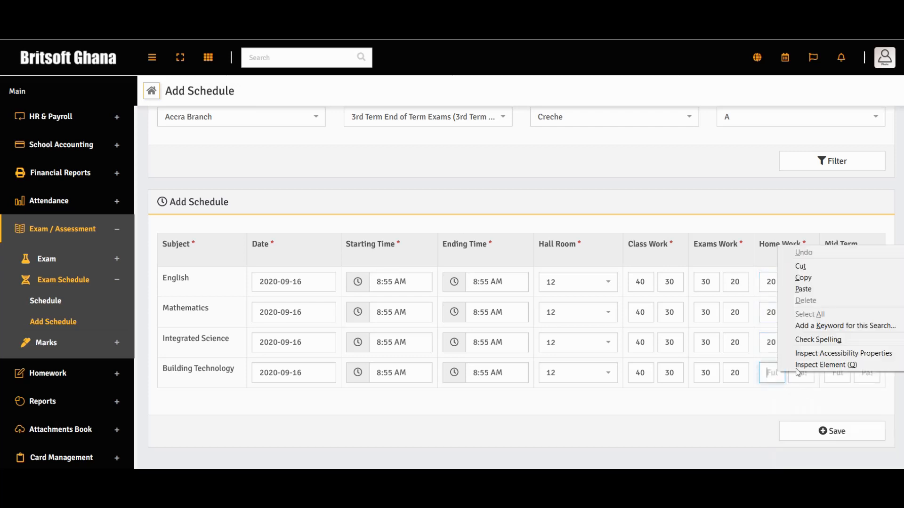
pyautogui.click(803, 289)
# Copy the English Home Work pass mark of 15 to Mathematics, Integrated Science and Building Technology.
pyautogui.doubleClick(799, 285)
pyautogui.rightClick(799, 288)
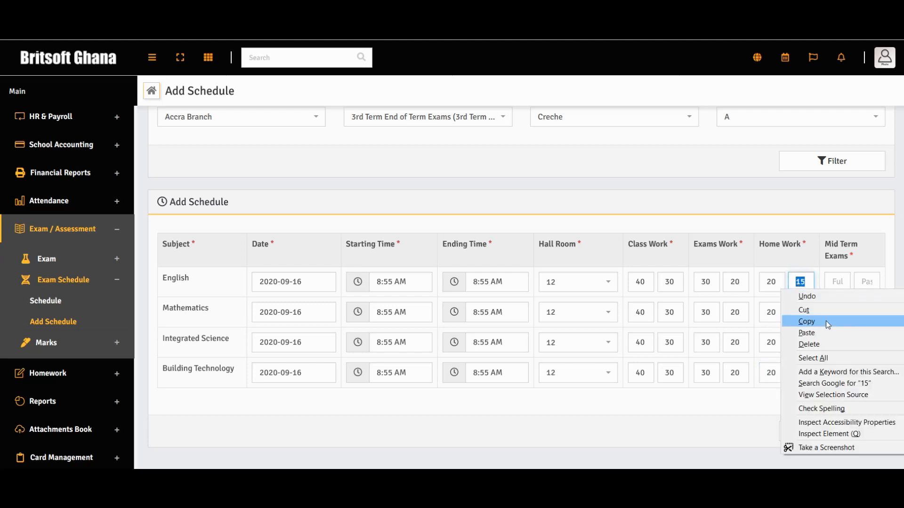
pyautogui.click(822, 323)
pyautogui.click(802, 313)
pyautogui.rightClick(802, 313)
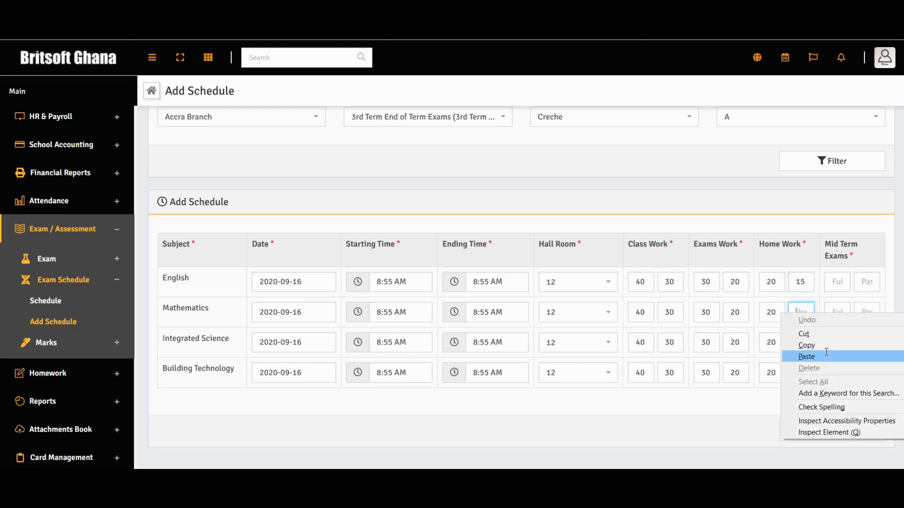
pyautogui.click(807, 356)
pyautogui.click(803, 342)
pyautogui.rightClick(802, 343)
pyautogui.click(806, 383)
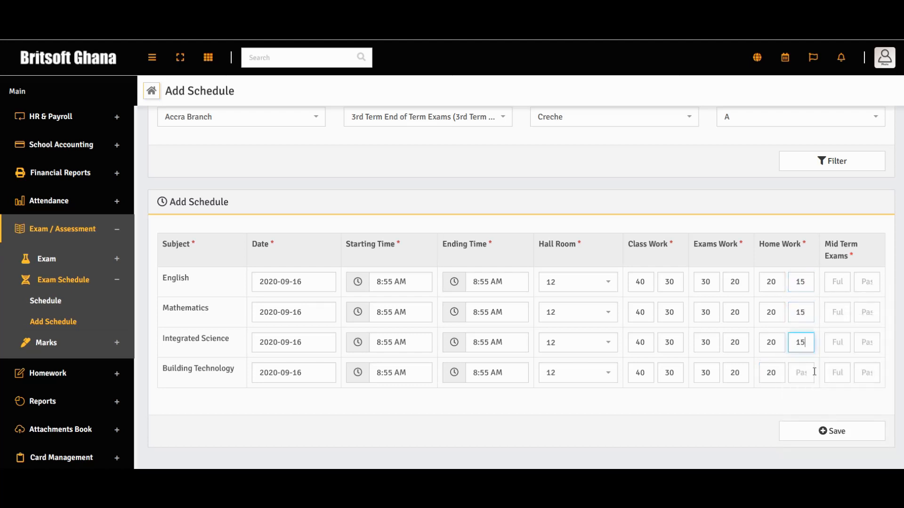
pyautogui.rightClick(803, 373)
pyautogui.click(807, 287)
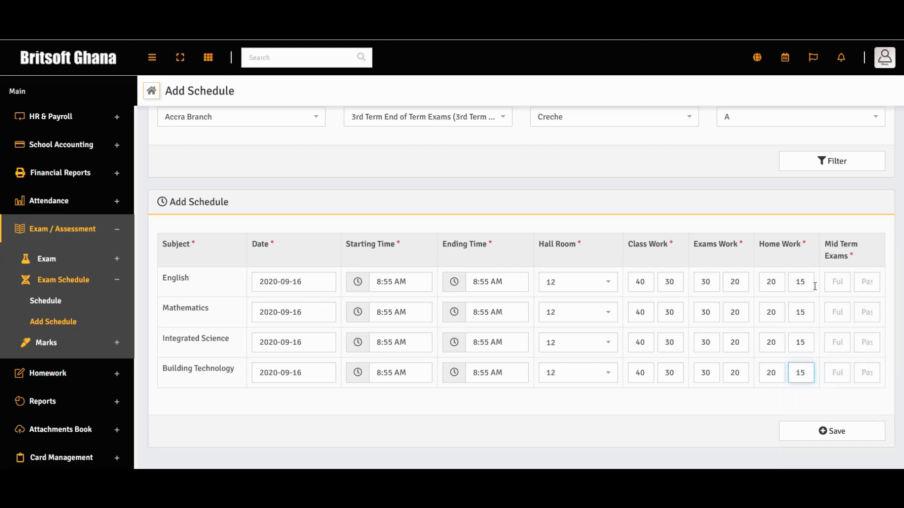
# Set the English Mid Term Exams full mark to 15 and pass mark to 10, and copy the full mark to the other three subjects.
pyautogui.click(837, 284)
pyautogui.click(878, 283)
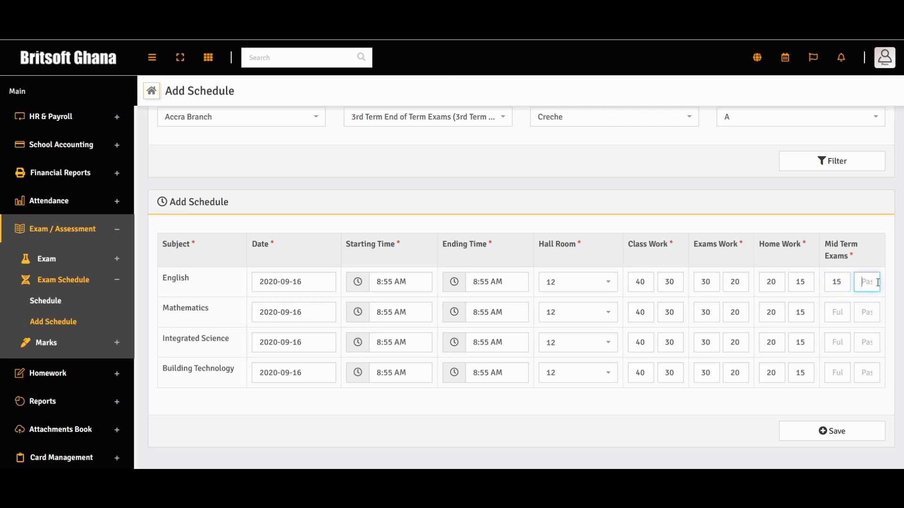
pyautogui.doubleClick(845, 285)
pyautogui.rightClick(846, 284)
pyautogui.click(838, 310)
pyautogui.click(840, 315)
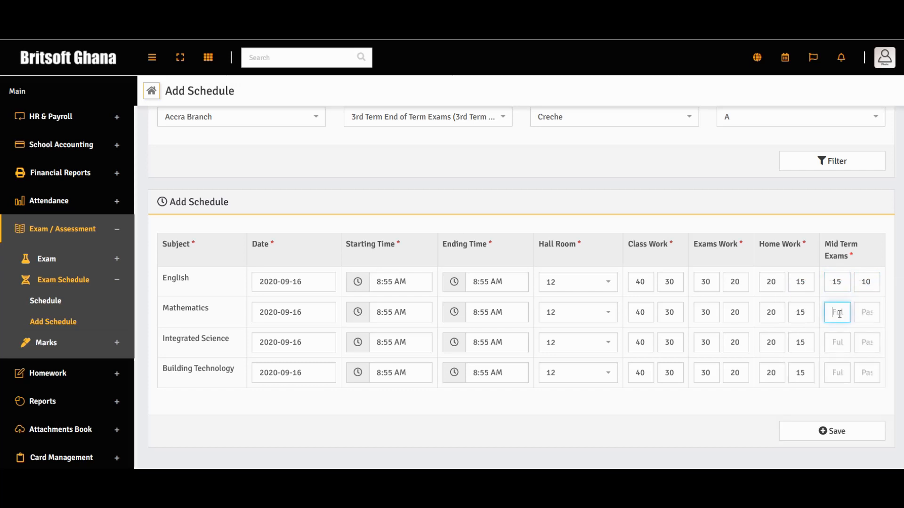
pyautogui.rightClick(840, 315)
pyautogui.click(852, 354)
pyautogui.rightClick(838, 340)
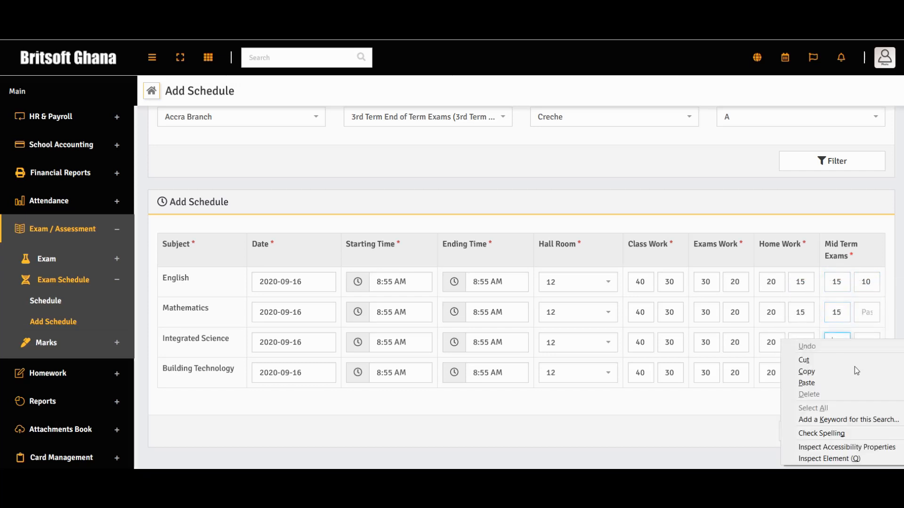
pyautogui.click(850, 382)
pyautogui.rightClick(837, 372)
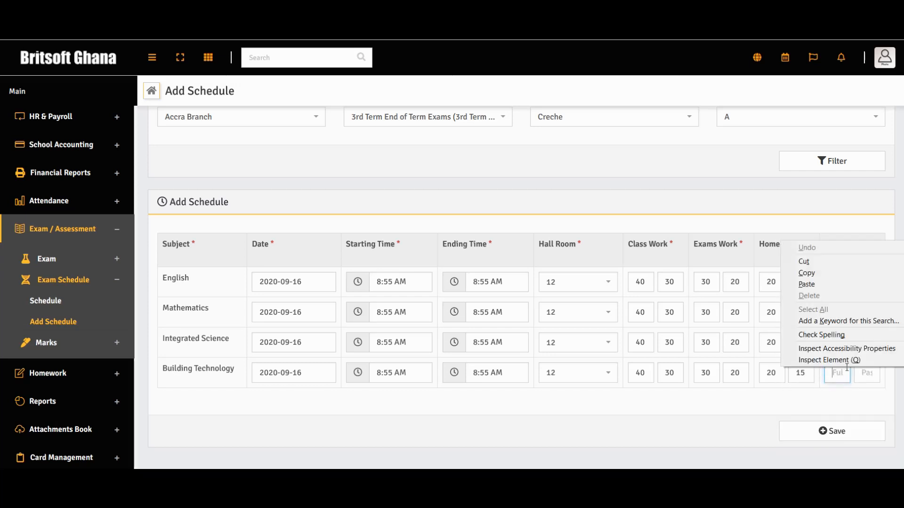
pyautogui.click(823, 285)
# Set the Mid Term Exams pass mark to 15 for Mathematics, Integrated Science and Building Technology, and save the exam schedule.
pyautogui.rightClick(869, 314)
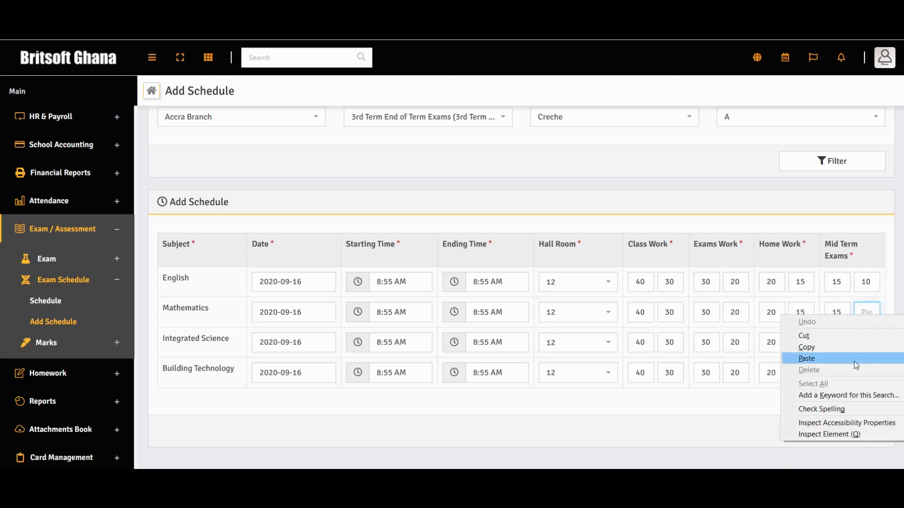
pyautogui.click(854, 358)
pyautogui.rightClick(865, 342)
pyautogui.click(851, 384)
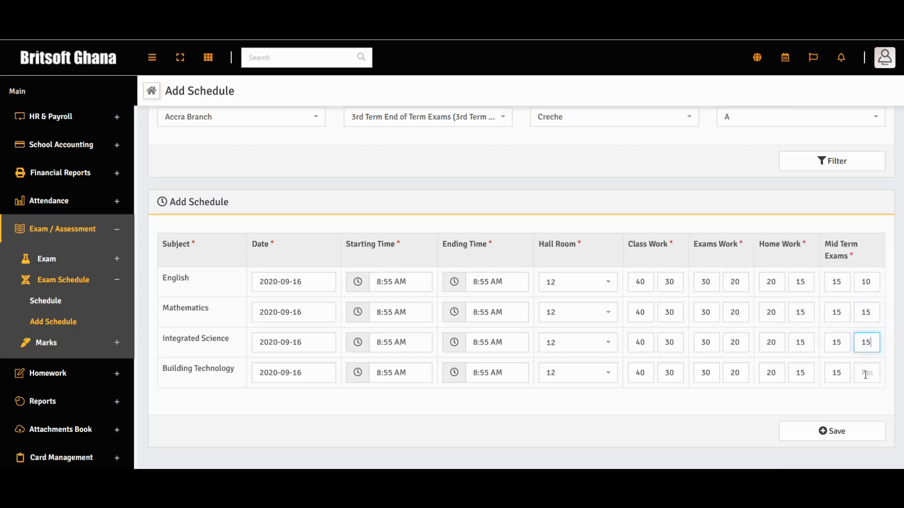
pyautogui.rightClick(866, 374)
pyautogui.click(843, 291)
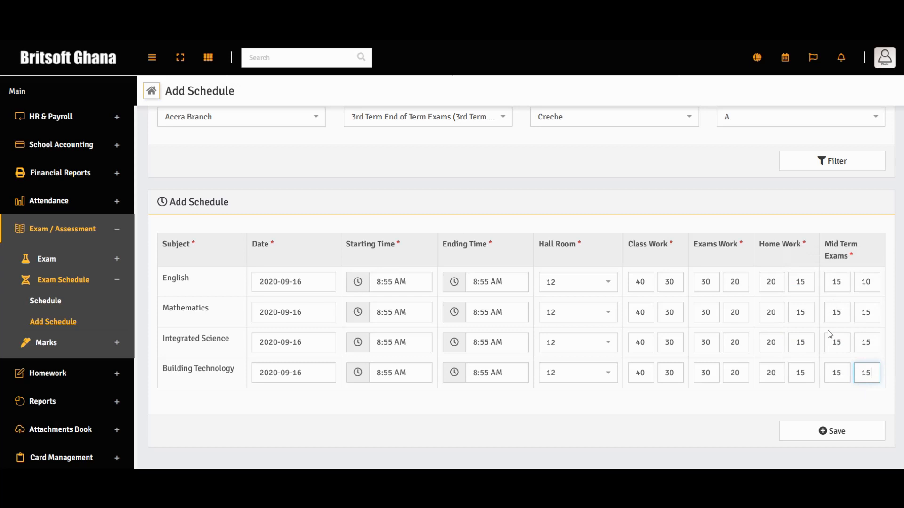
pyautogui.click(830, 439)
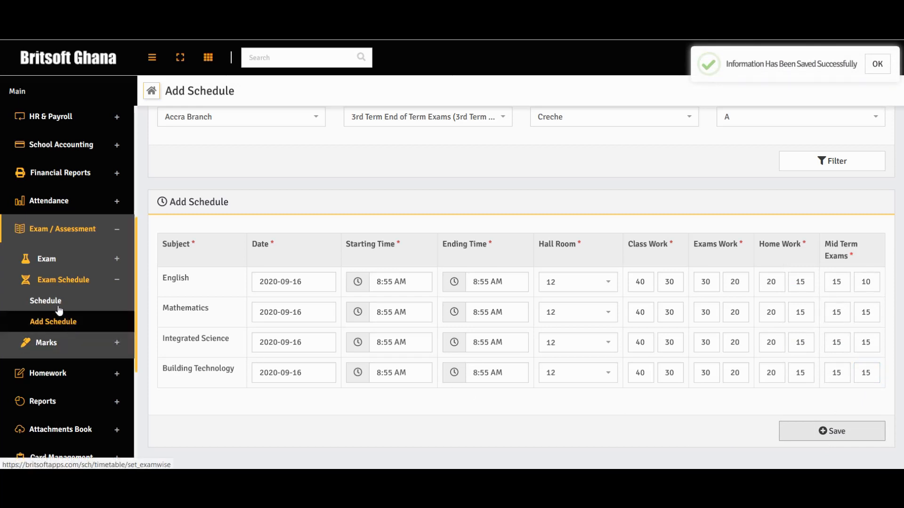
# Open the exam schedule list and filter it for Accra Branch, class Creche, section A.
pyautogui.click(79, 307)
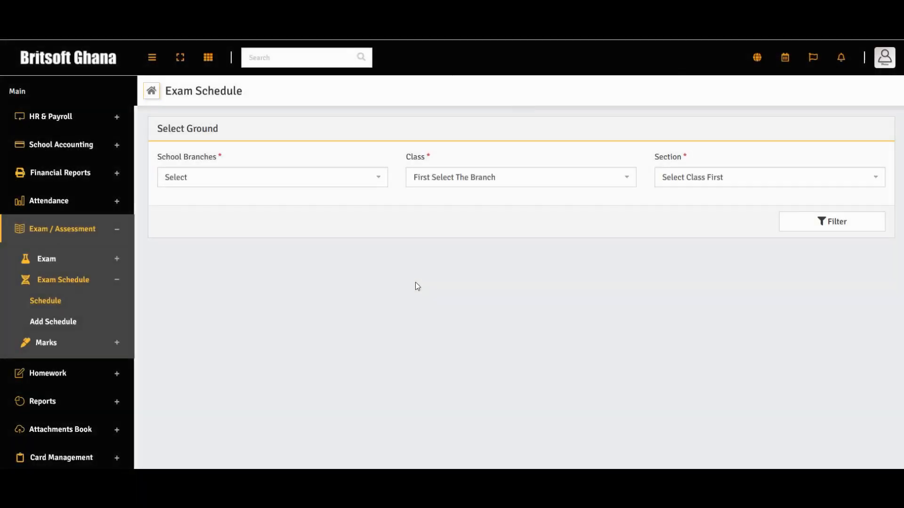
pyautogui.click(325, 178)
pyautogui.click(303, 219)
pyautogui.click(454, 181)
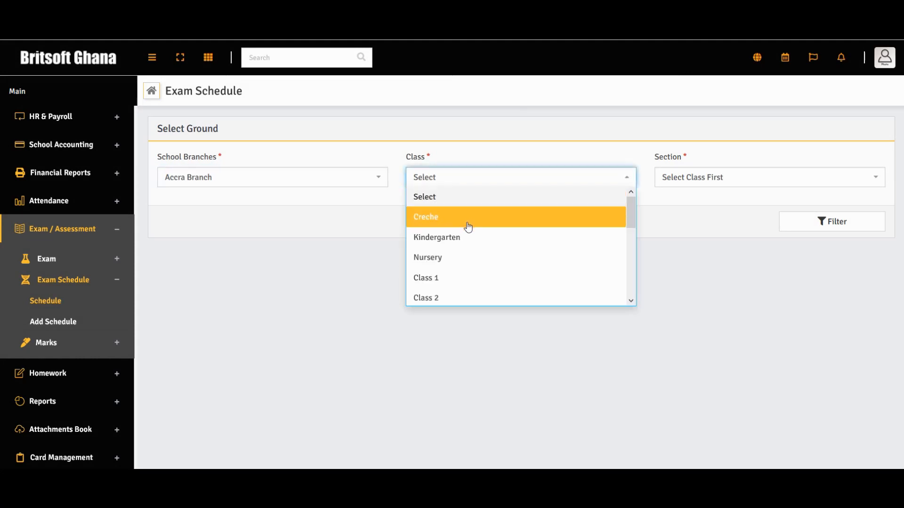
pyautogui.click(467, 224)
pyautogui.click(724, 184)
pyautogui.click(714, 219)
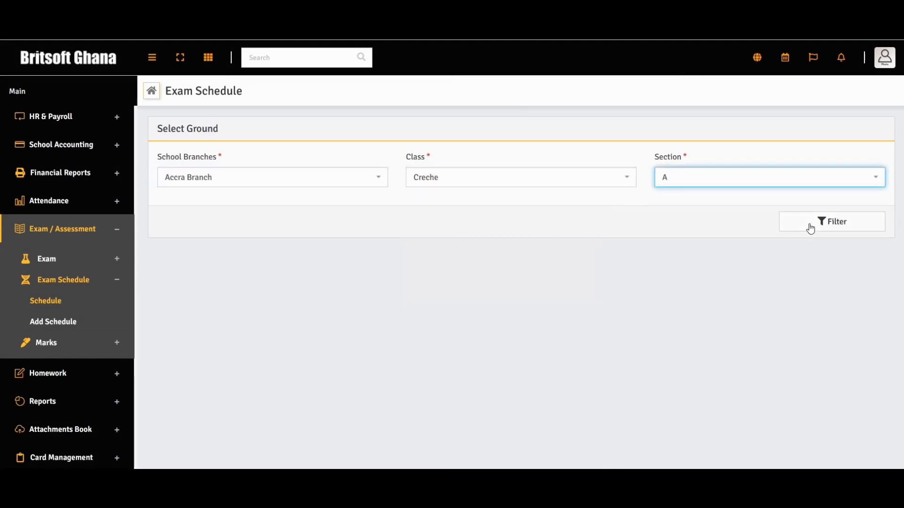
pyautogui.click(810, 228)
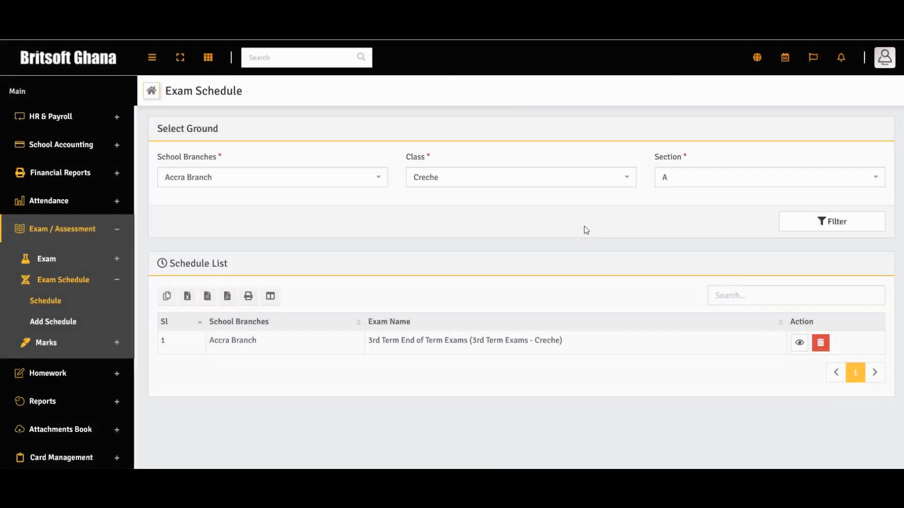
# View the schedule details of the 3rd Term End of Term Exams and close them.
pyautogui.click(800, 343)
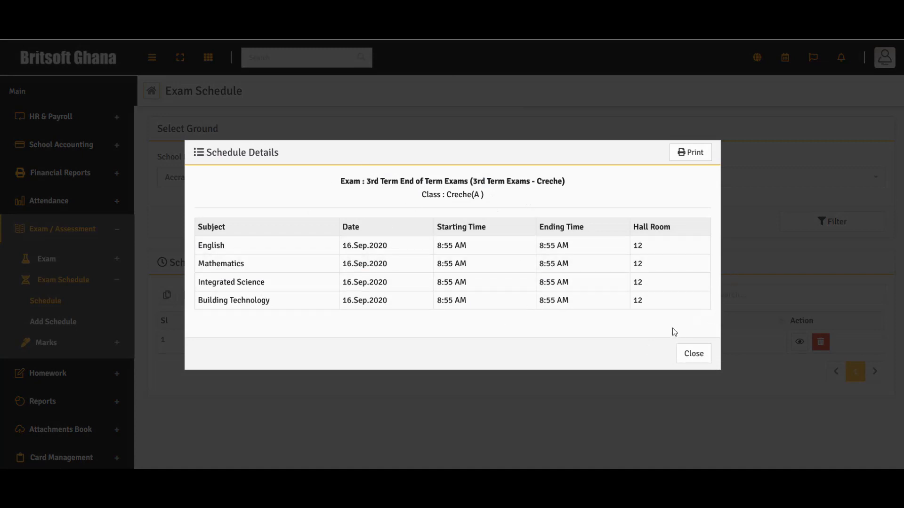
pyautogui.click(695, 162)
pyautogui.click(698, 358)
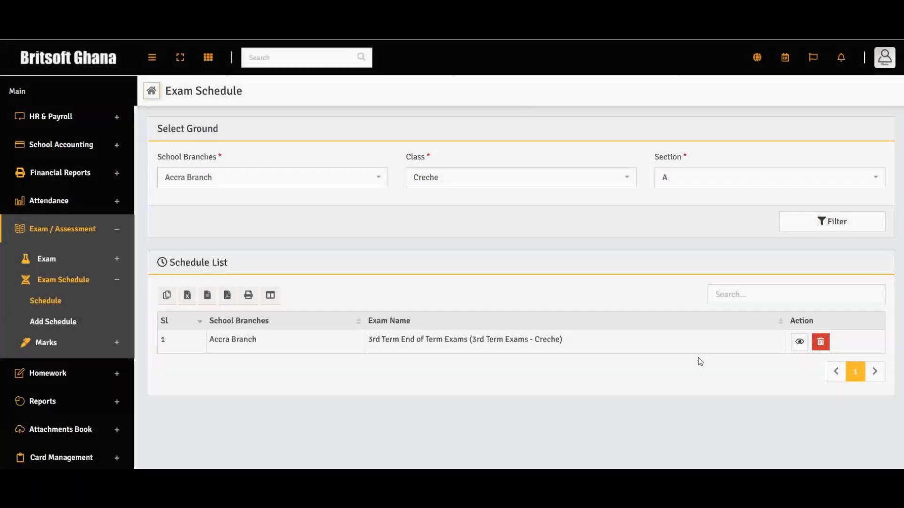
# Open the mark entries page and select Accra Branch and the 3rd Term End of Term Exams.
pyautogui.click(64, 343)
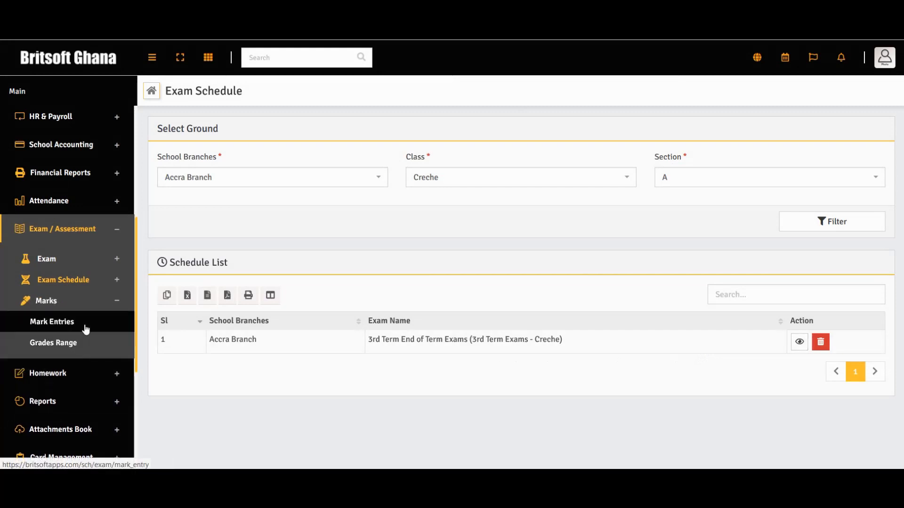
pyautogui.click(85, 326)
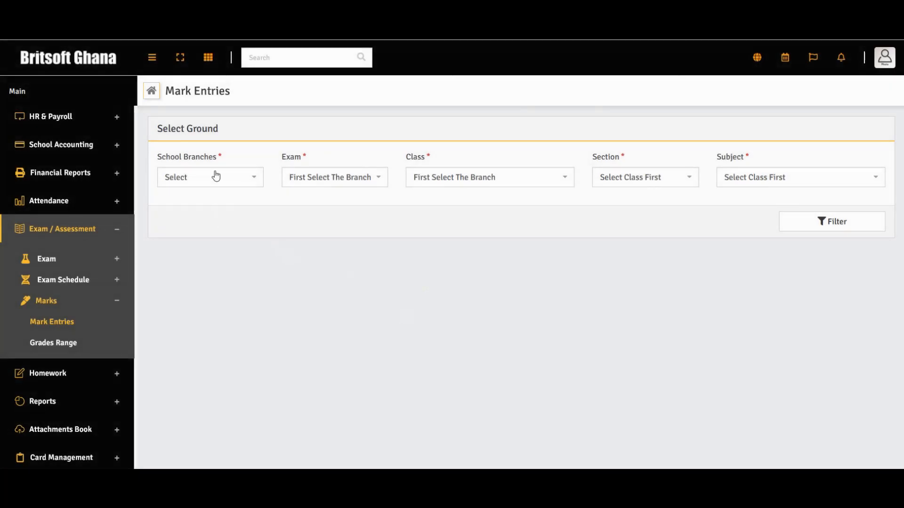
pyautogui.click(215, 177)
pyautogui.click(220, 222)
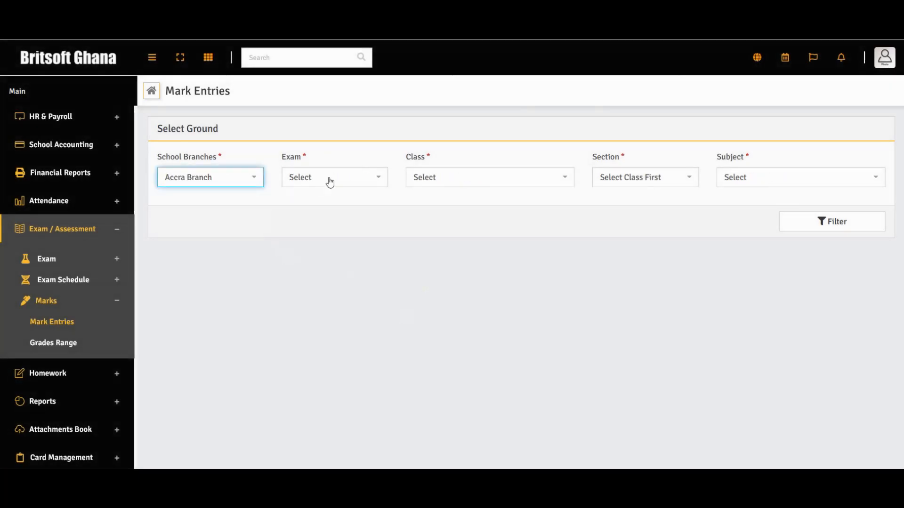
pyautogui.click(329, 182)
pyautogui.click(332, 228)
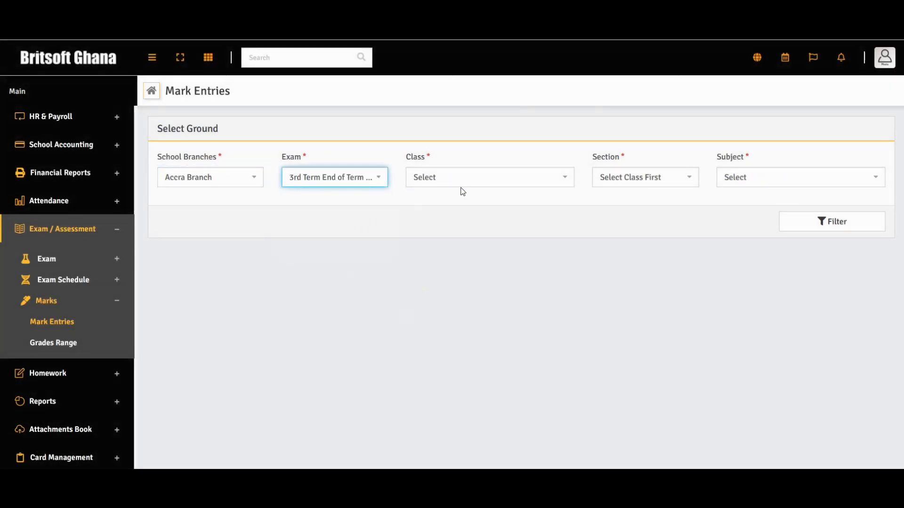
# Select class Creche, section A and subject English, and filter to load the students' mark entry table.
pyautogui.click(461, 182)
pyautogui.click(474, 223)
pyautogui.click(629, 182)
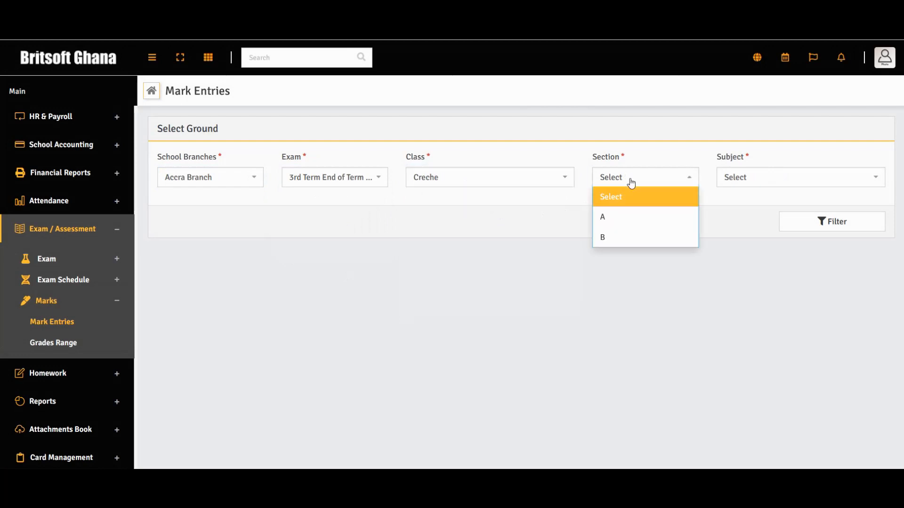
pyautogui.click(631, 222)
pyautogui.click(773, 180)
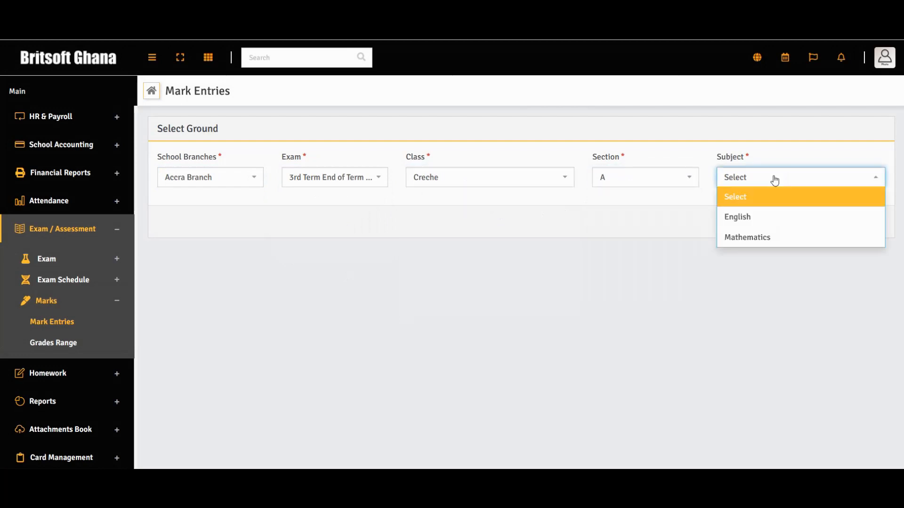
pyautogui.click(775, 217)
pyautogui.click(807, 230)
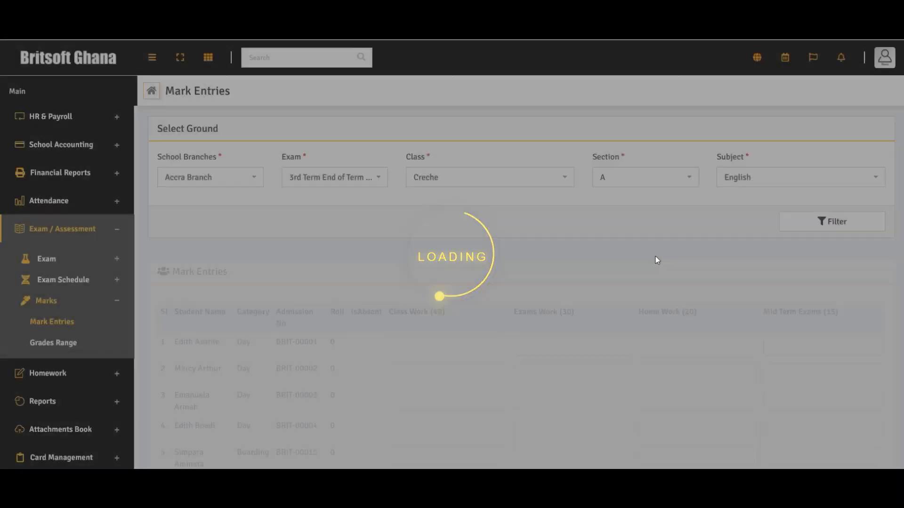
pyautogui.scroll(-1, 658, 263)
pyautogui.scroll(-1, 660, 272)
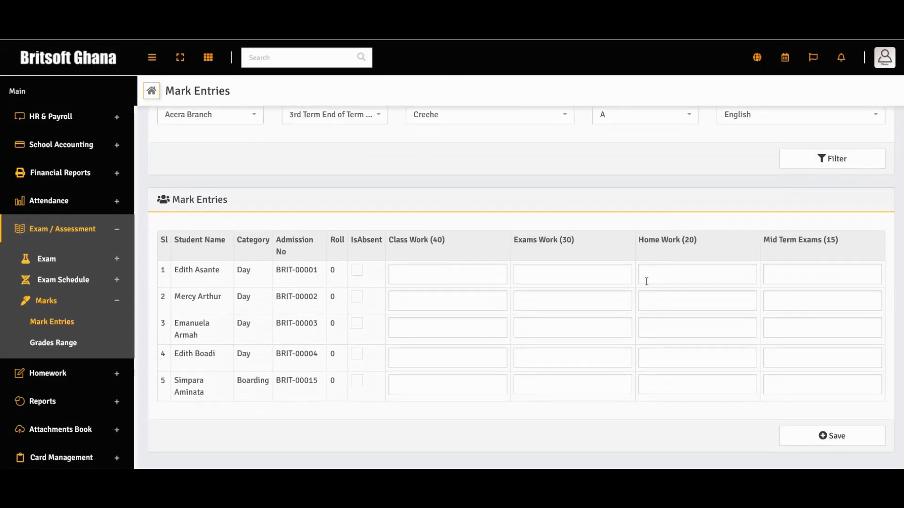
# Enter English Class Work marks of 38, 25, 18, 21 and 22 for students 1 to 5.
pyautogui.click(432, 267)
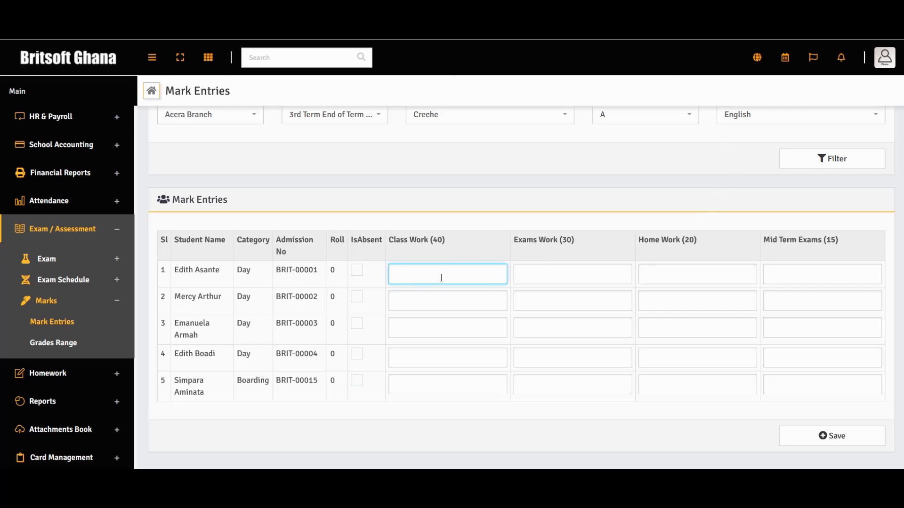
pyautogui.write('4')
pyautogui.press('BackSpace')
pyautogui.write('38')
pyautogui.click(457, 298)
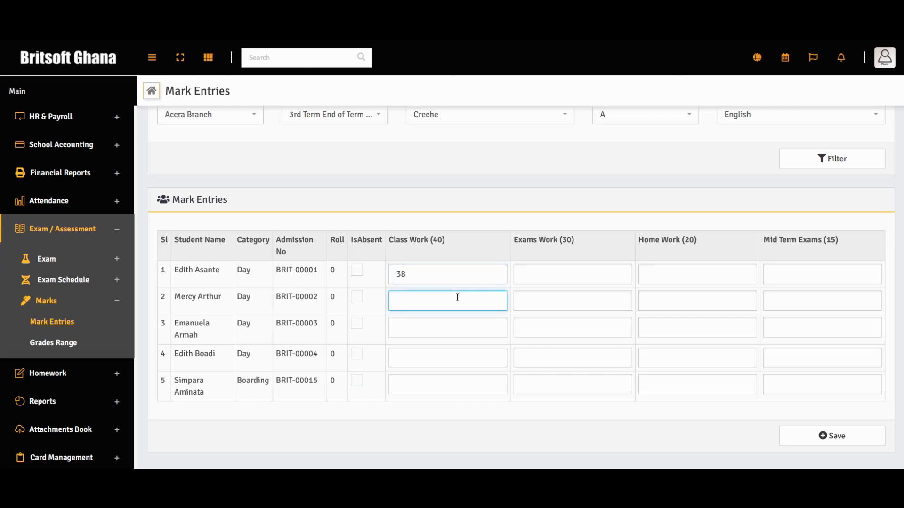
pyautogui.write('25')
pyautogui.click(449, 334)
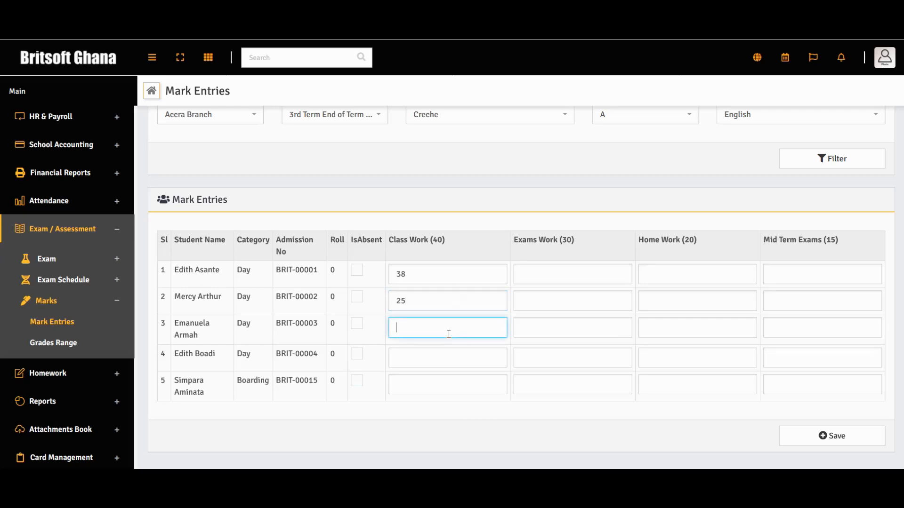
pyautogui.write('18')
pyautogui.click(415, 349)
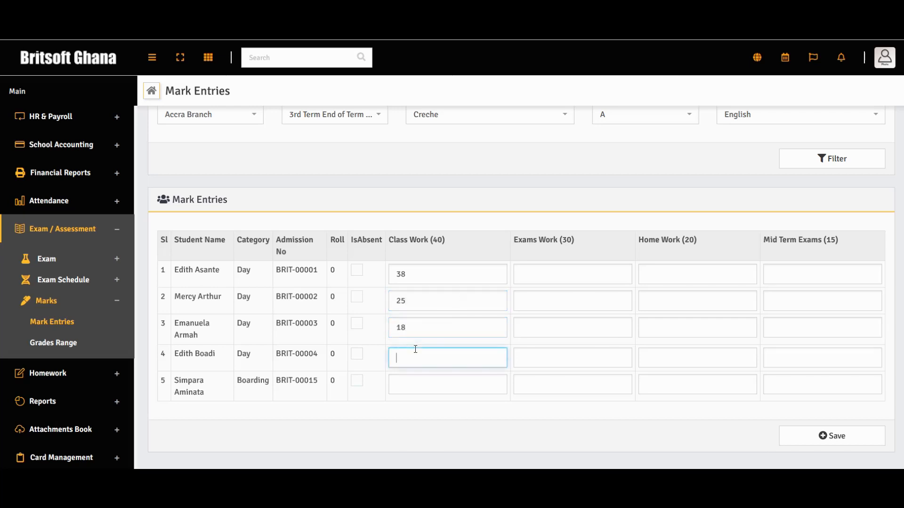
pyautogui.write('21')
pyautogui.click(417, 385)
pyautogui.write('22')
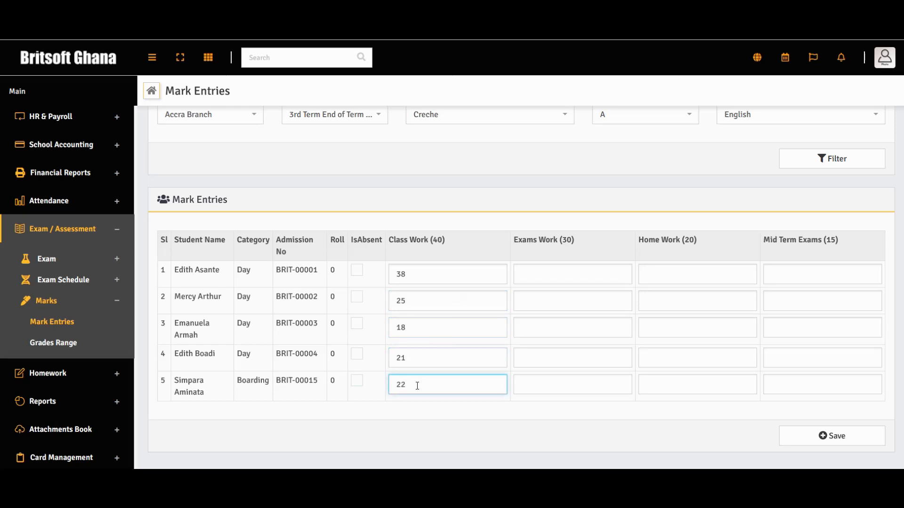
# Enter English Exams Work marks of 29, 25, 27, 23 and 21 for students 1 to 5.
pyautogui.click(555, 270)
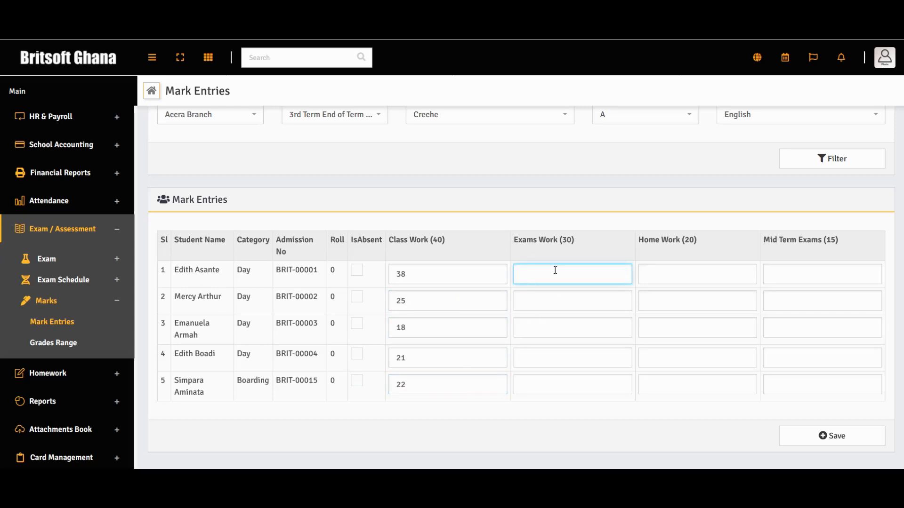
pyautogui.write('3')
pyautogui.write('9')
pyautogui.click(550, 300)
pyautogui.write('25')
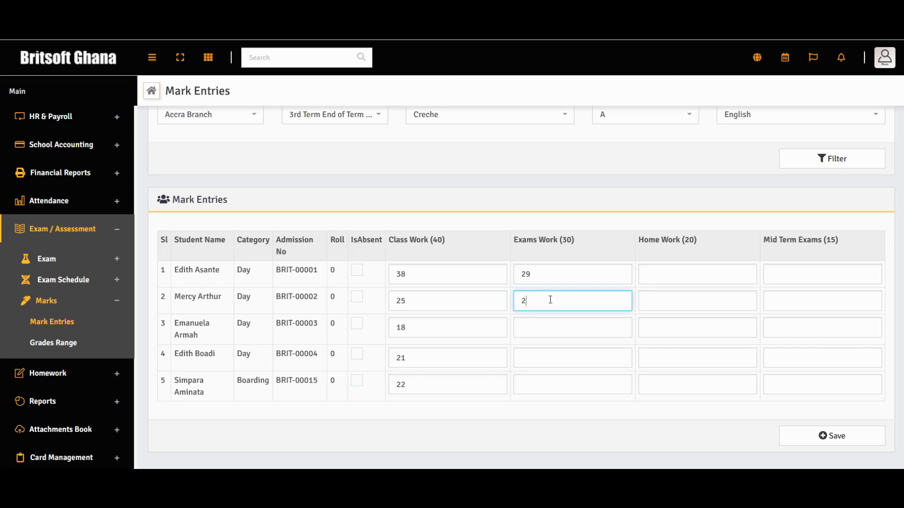
pyautogui.click(549, 325)
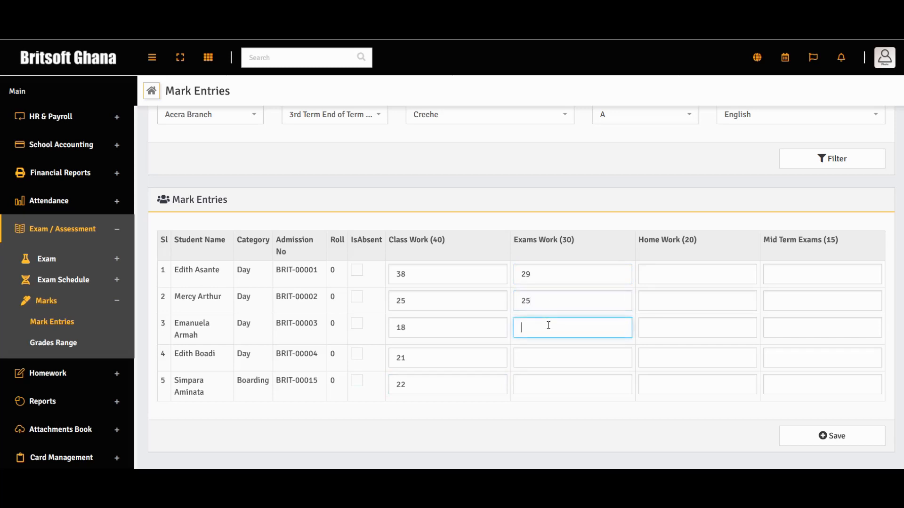
pyautogui.write('27')
pyautogui.click(540, 363)
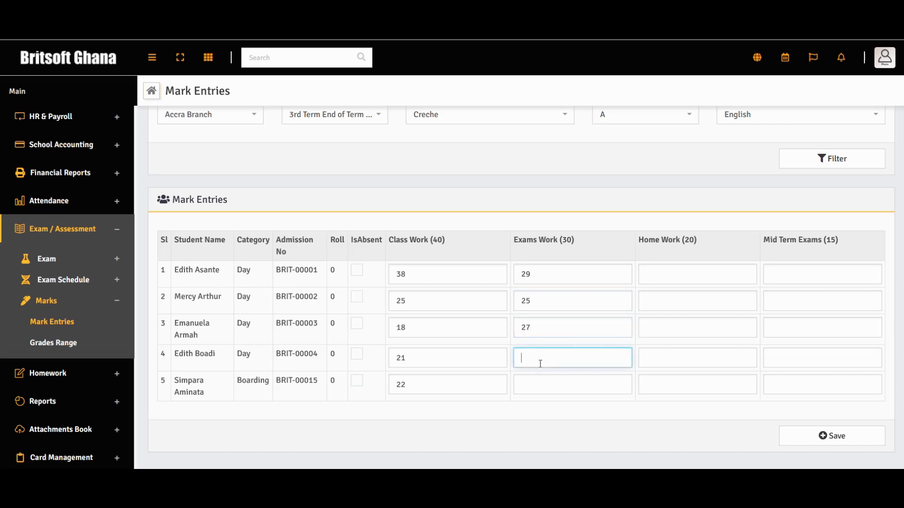
pyautogui.write('23')
pyautogui.click(540, 385)
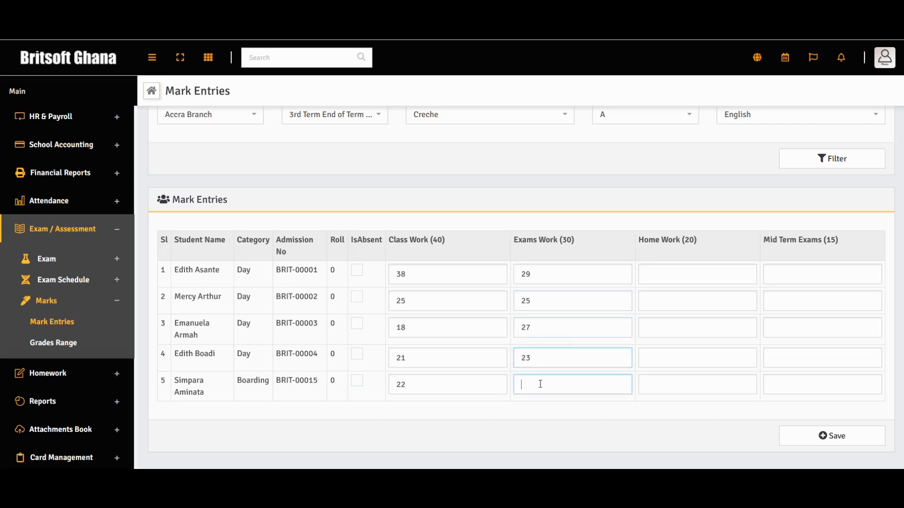
pyautogui.write('21')
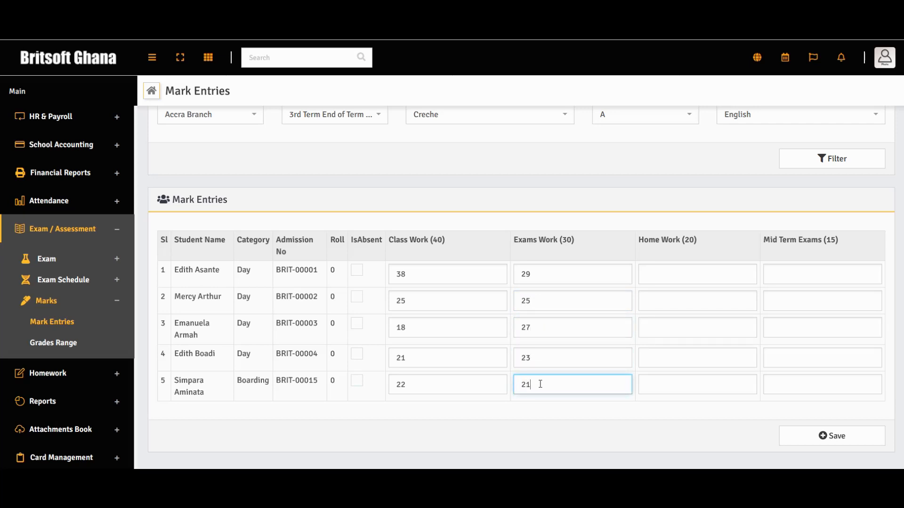
# Enter English Home Work marks of 19 for the first student and 17 for the second.
pyautogui.click(675, 270)
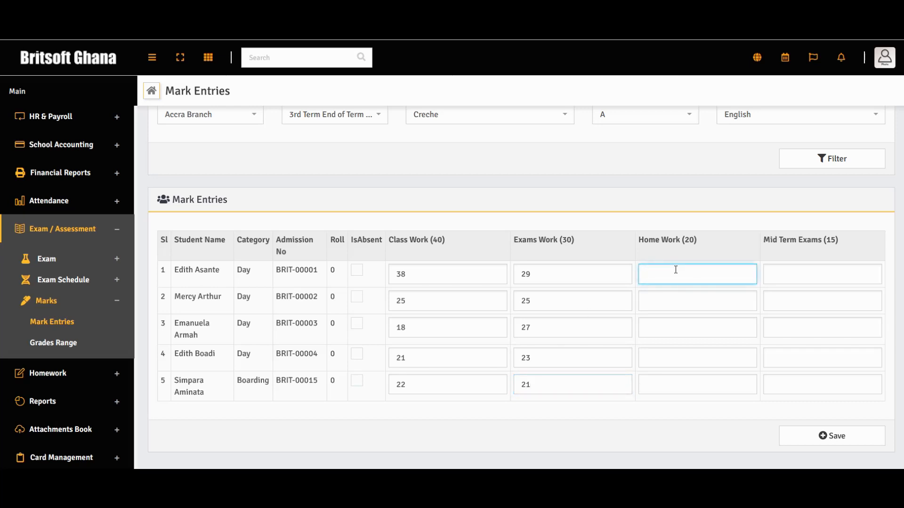
pyautogui.write('19')
pyautogui.click(666, 292)
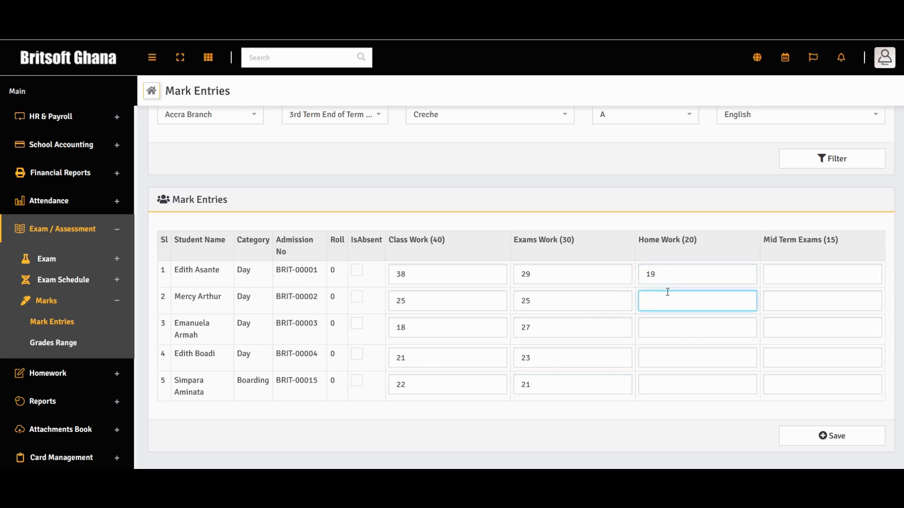
pyautogui.write('17')
# Copy the second student's Home Work mark of 17 to students 3, 4 and 5.
pyautogui.doubleClick(668, 301)
pyautogui.rightClick(668, 302)
pyautogui.click(696, 333)
pyautogui.click(696, 332)
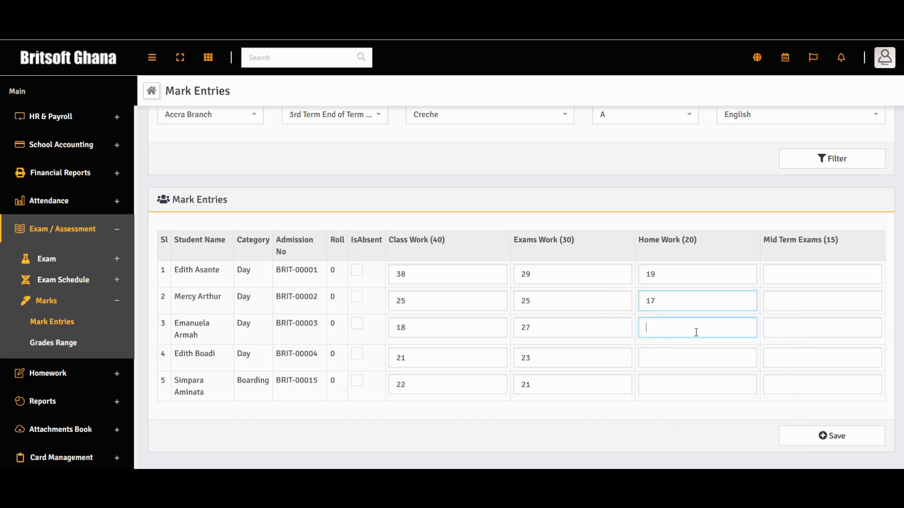
pyautogui.rightClick(696, 333)
pyautogui.click(720, 364)
pyautogui.rightClick(696, 352)
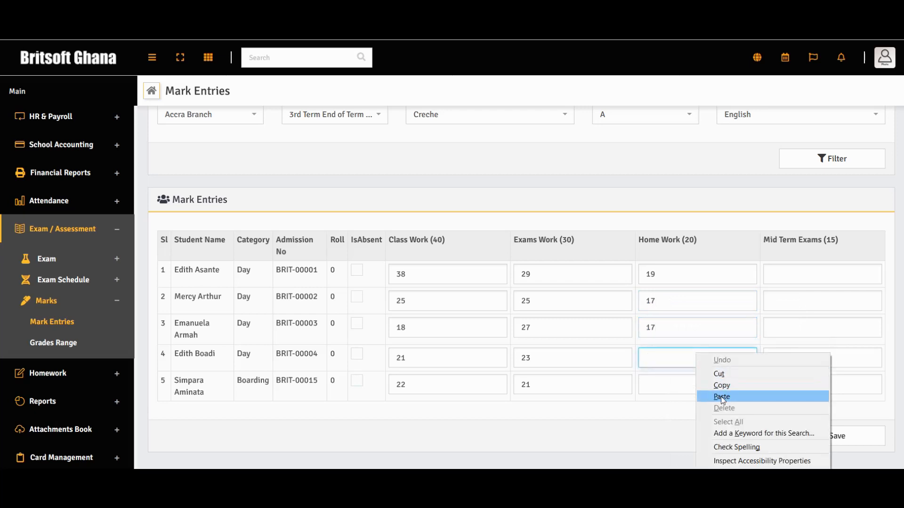
pyautogui.click(721, 396)
pyautogui.rightClick(700, 383)
pyautogui.click(733, 297)
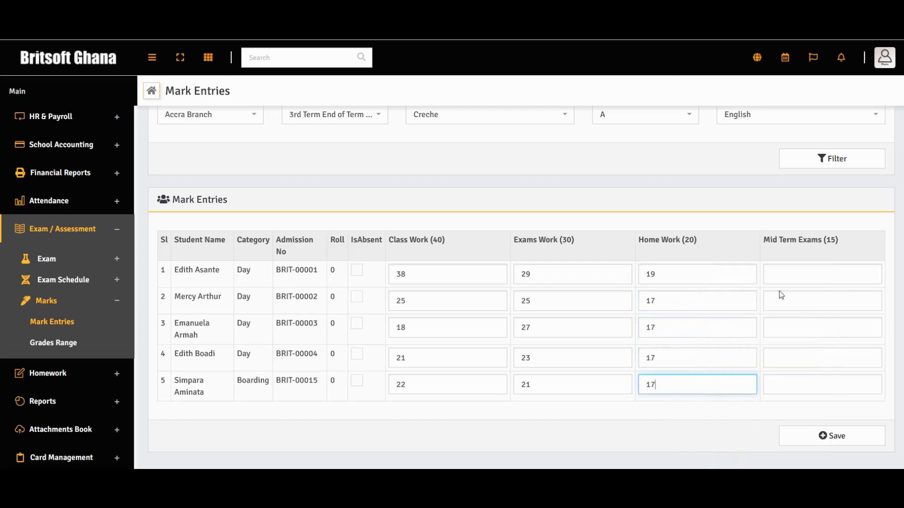
# Enter English Mid Term Exams marks of 11, 12, 15, 18 and 18 for students 1 to 5 and save the mark entries.
pyautogui.click(781, 277)
pyautogui.write('11')
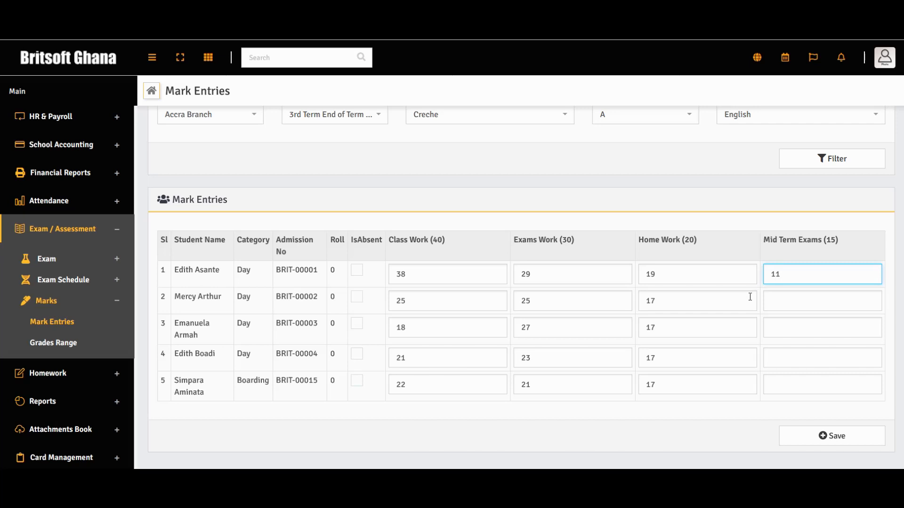
pyautogui.click(785, 296)
pyautogui.write('12')
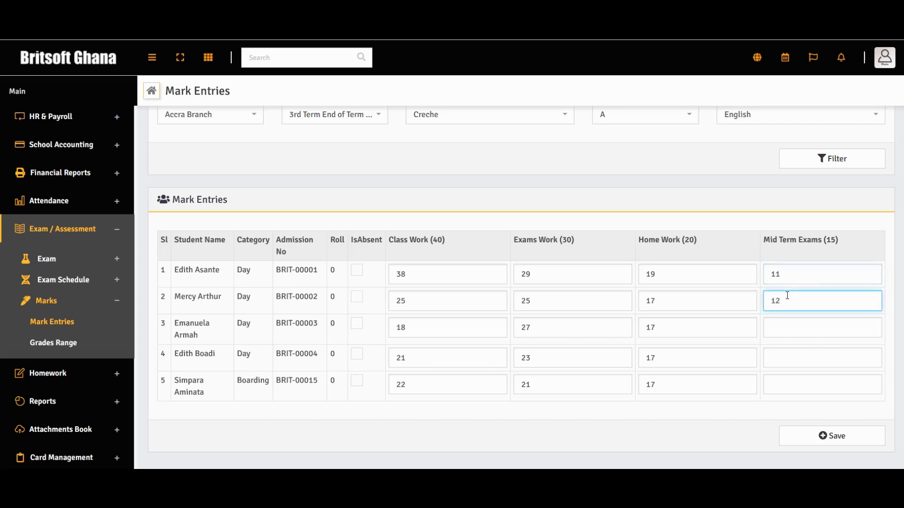
pyautogui.click(797, 331)
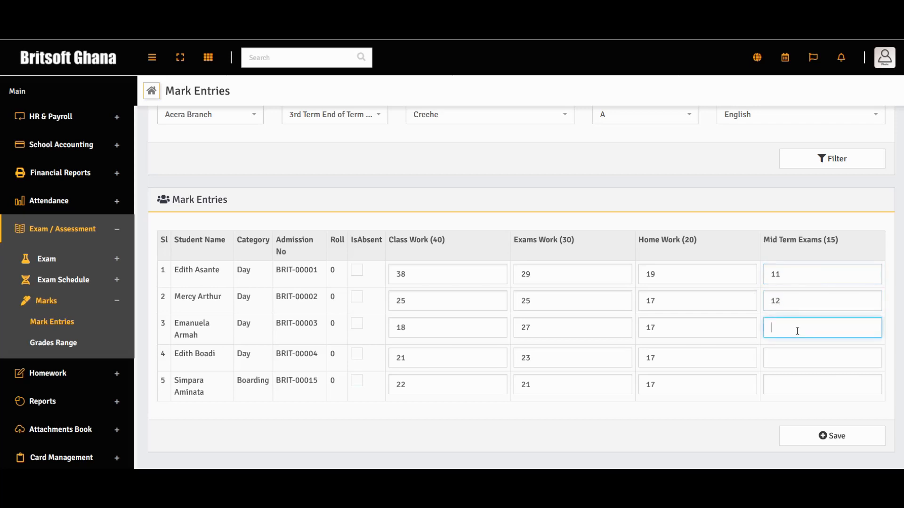
pyautogui.write('15')
pyautogui.click(814, 364)
pyautogui.write('18')
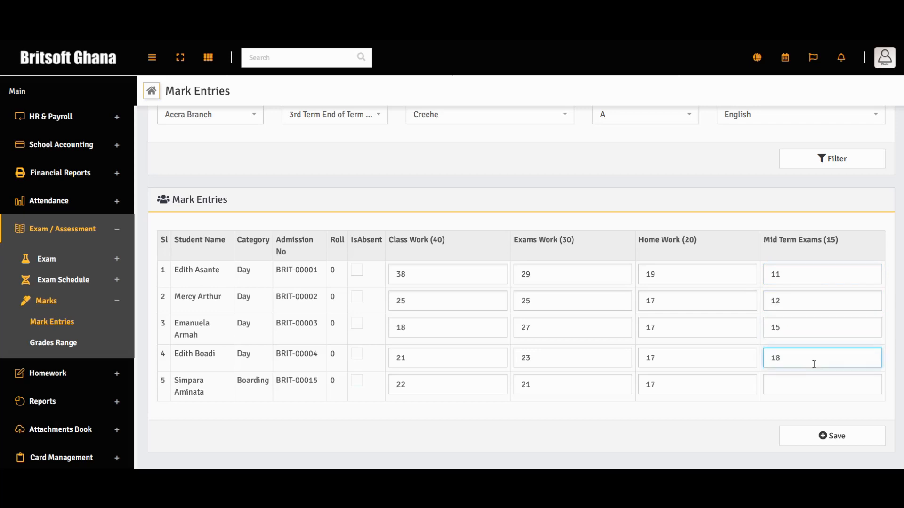
pyautogui.click(812, 388)
pyautogui.write('1')
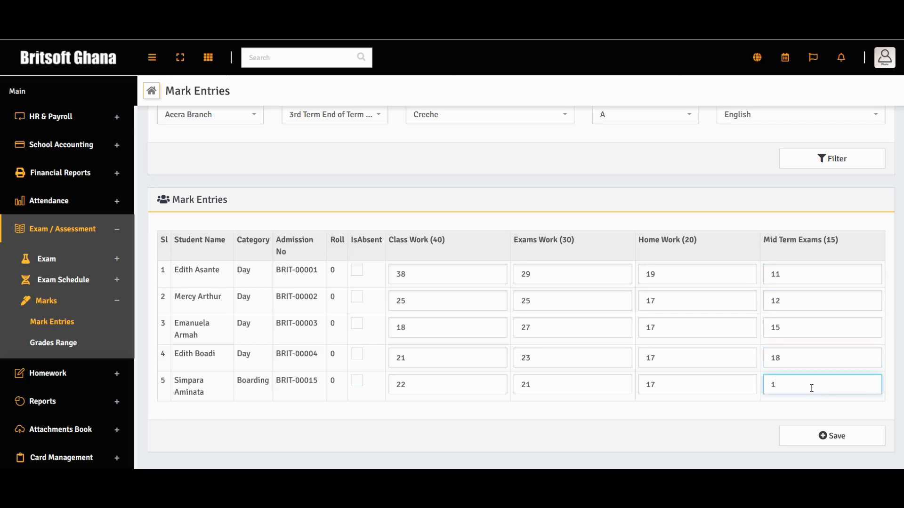
pyautogui.write('8')
pyautogui.click(815, 442)
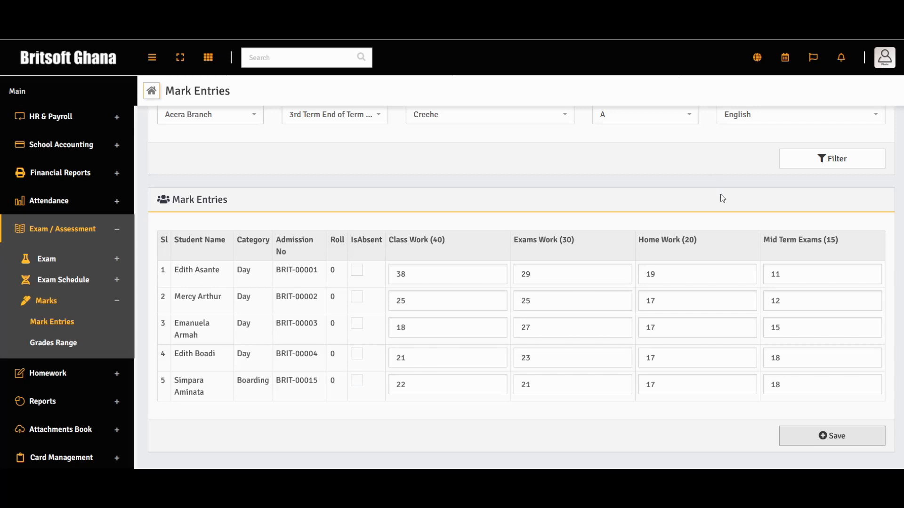
pyautogui.scroll(-1, 720, 196)
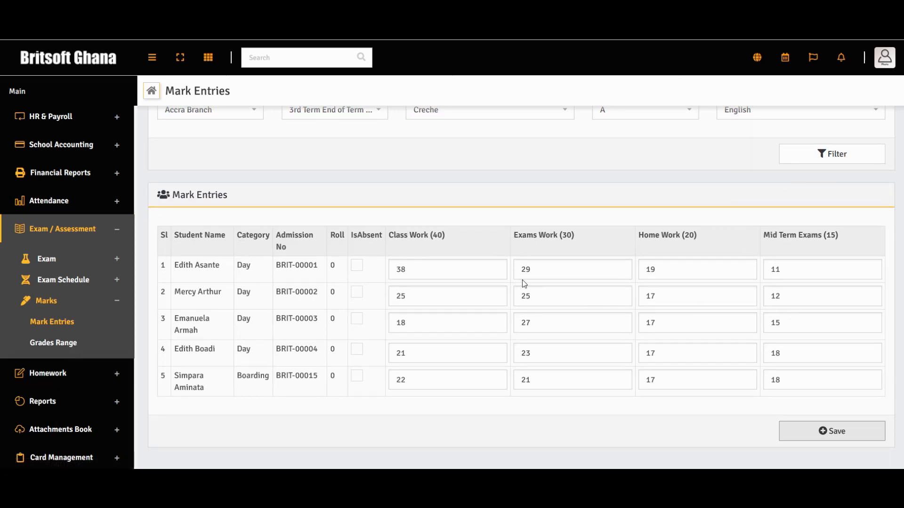
# Start a new grade range for Accra Branch and set its name to Dozen.
pyautogui.click(113, 342)
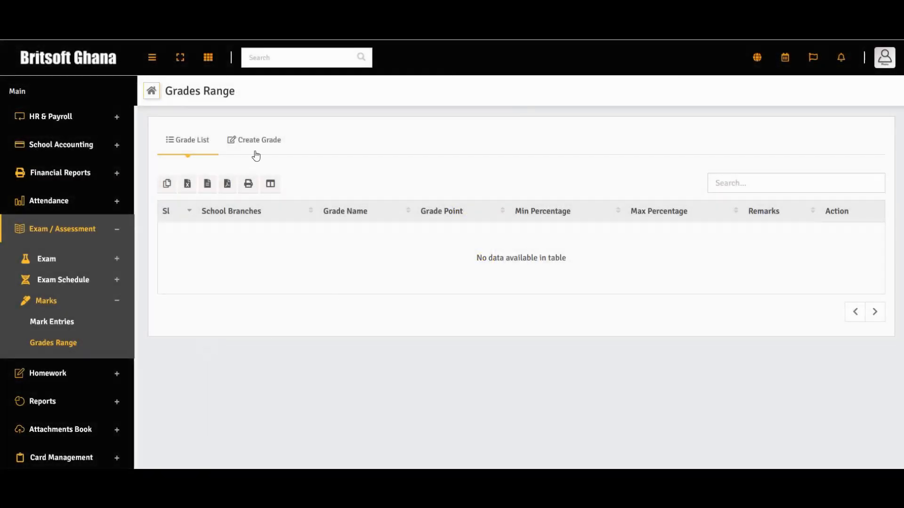
pyautogui.click(256, 154)
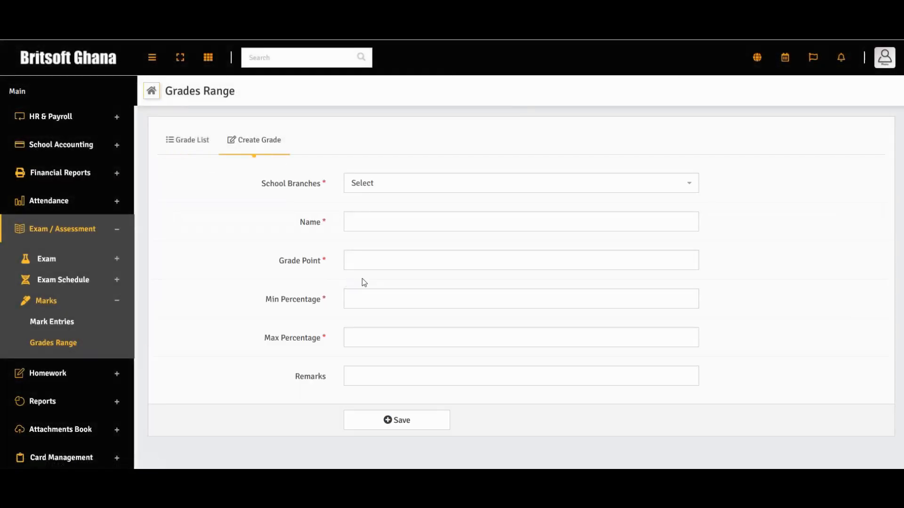
pyautogui.click(470, 185)
pyautogui.click(460, 224)
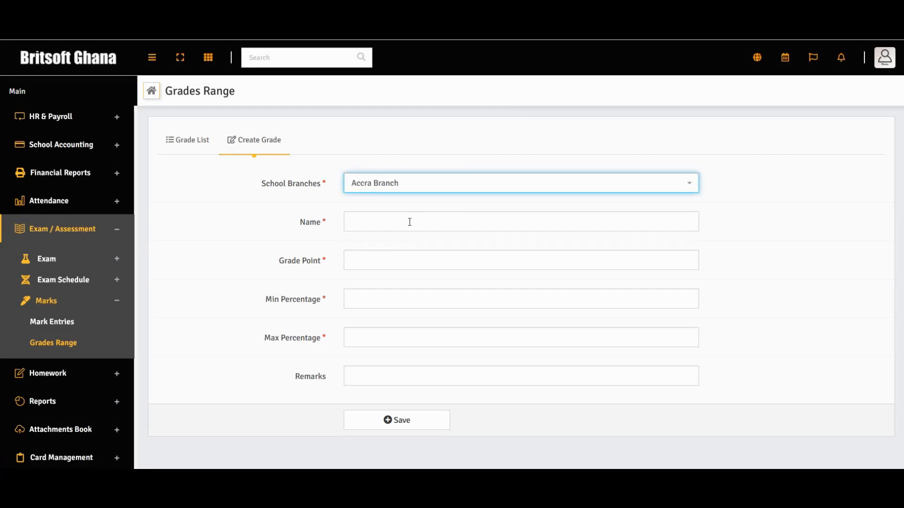
pyautogui.click(409, 222)
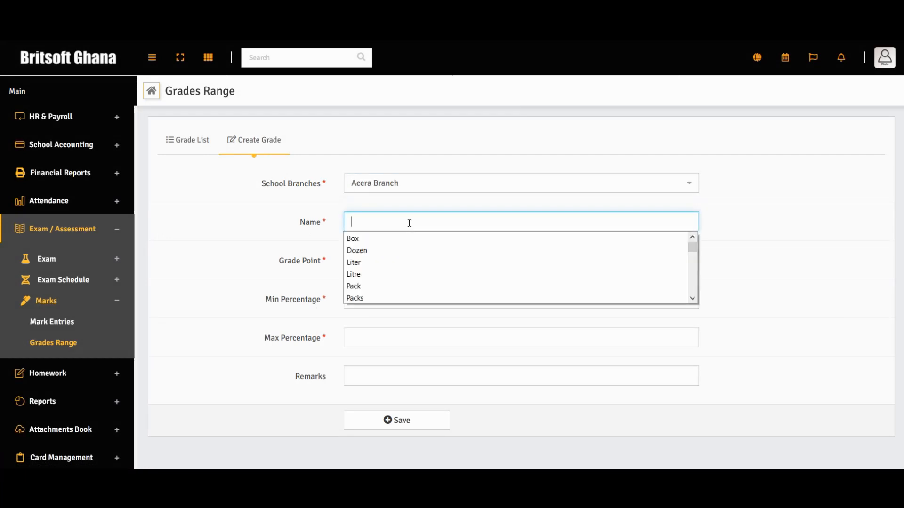
pyautogui.click(414, 254)
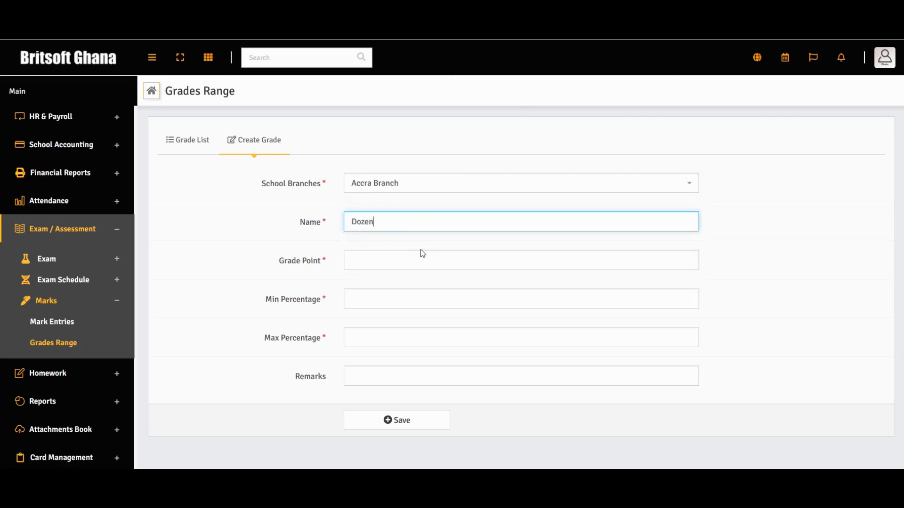
# Set the new grade's point to 1, minimum percentage to 85 and maximum percentage to 100.
pyautogui.click(385, 258)
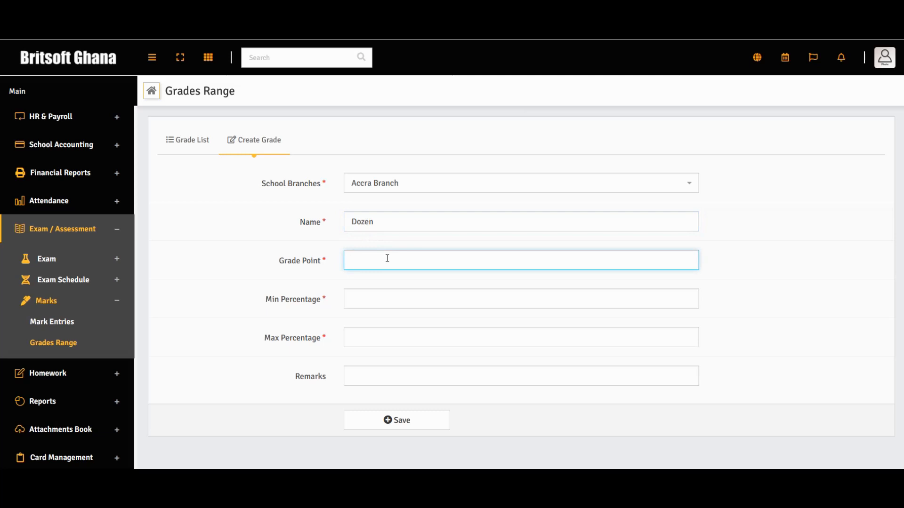
pyautogui.write('1')
pyautogui.hotkey('ctrl', 'a')
pyautogui.click(390, 299)
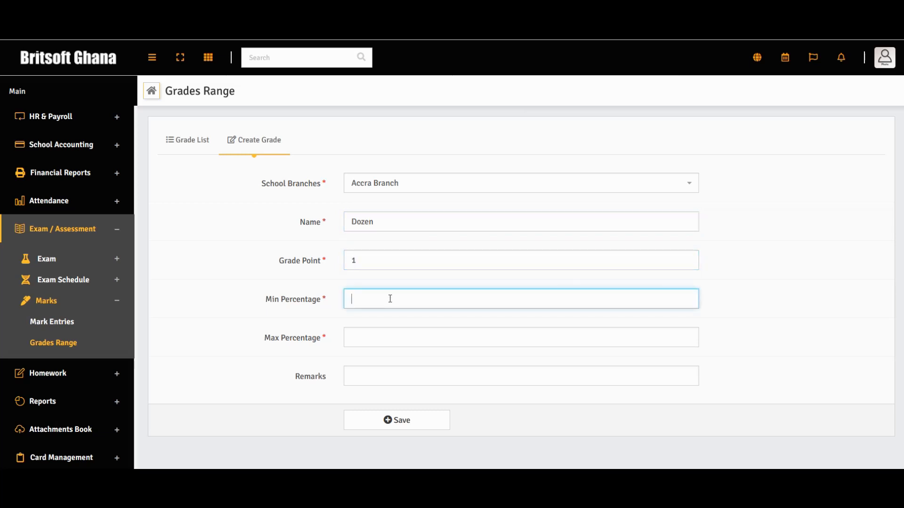
pyautogui.write('85')
pyautogui.click(395, 340)
pyautogui.write('100')
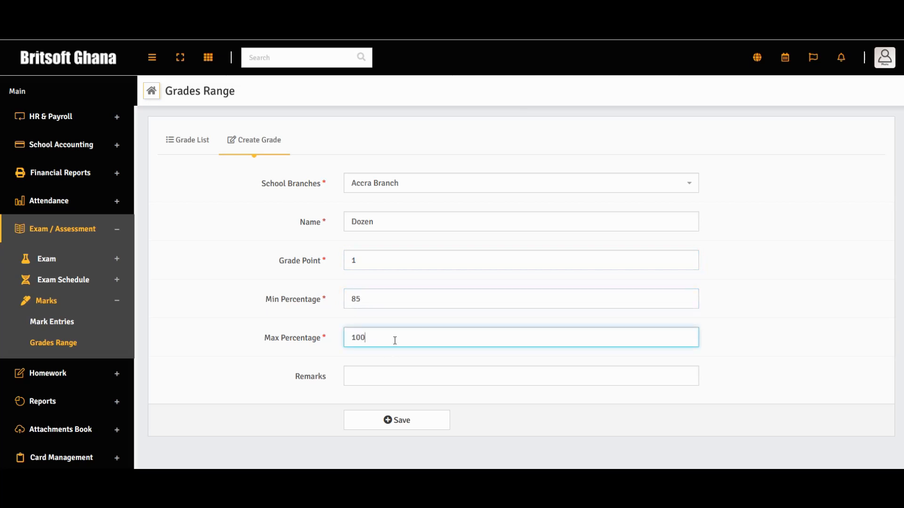
# Set the grade's remarks to Excellent and save the grade.
pyautogui.click(412, 383)
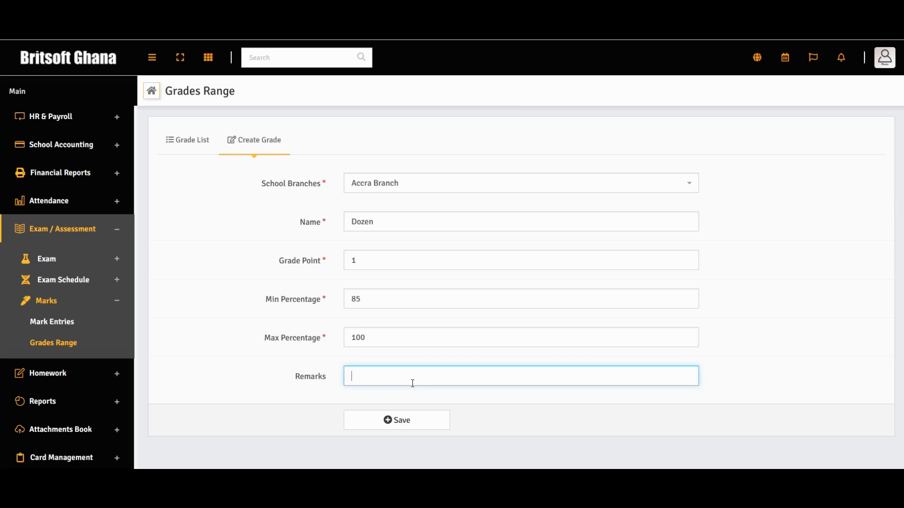
pyautogui.write('Exc')
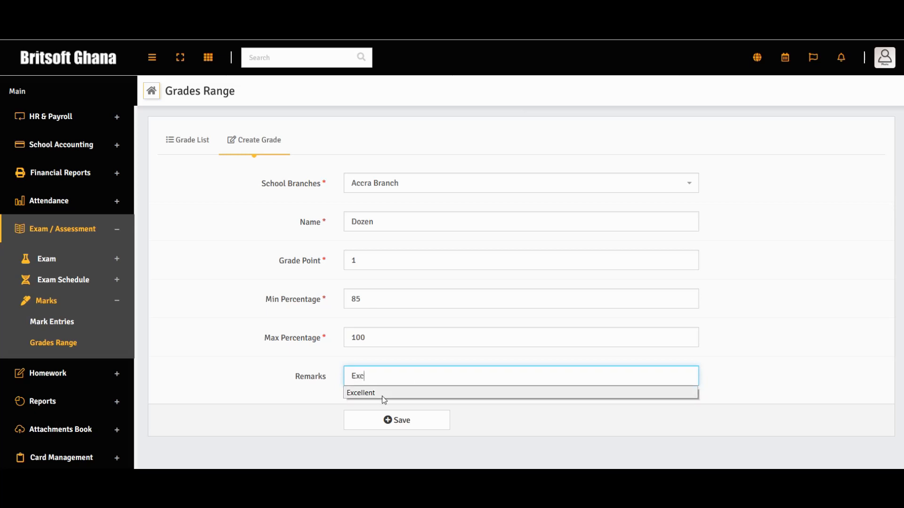
pyautogui.click(383, 393)
pyautogui.click(414, 422)
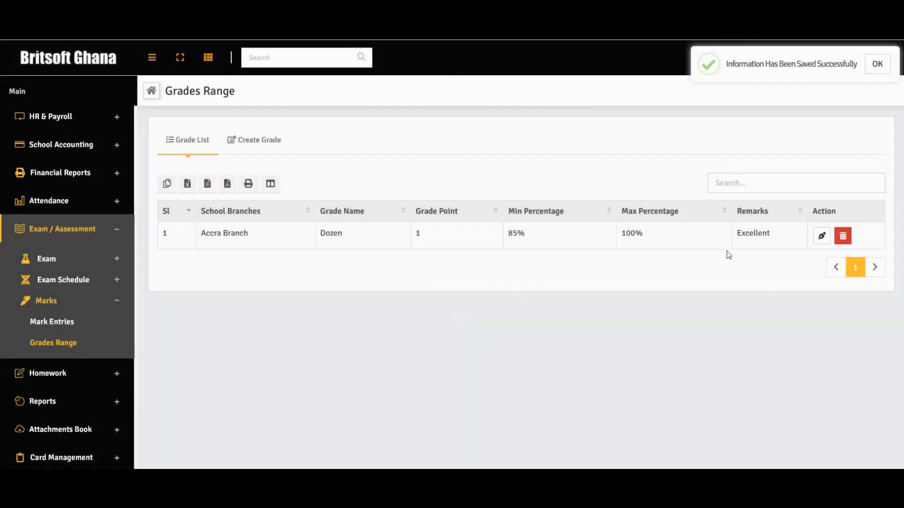
# Edit the saved Dozen grade, replace its name with the remark text Excellent, and update it.
pyautogui.click(820, 240)
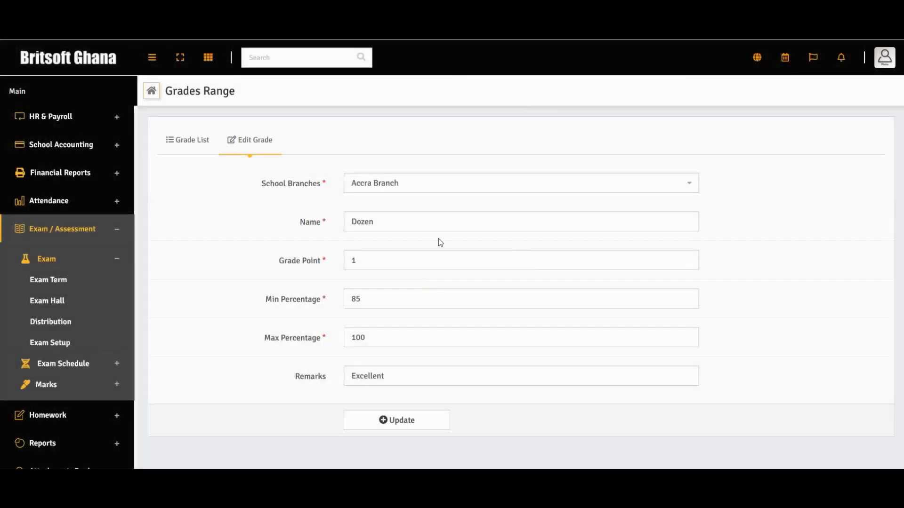
pyautogui.doubleClick(424, 227)
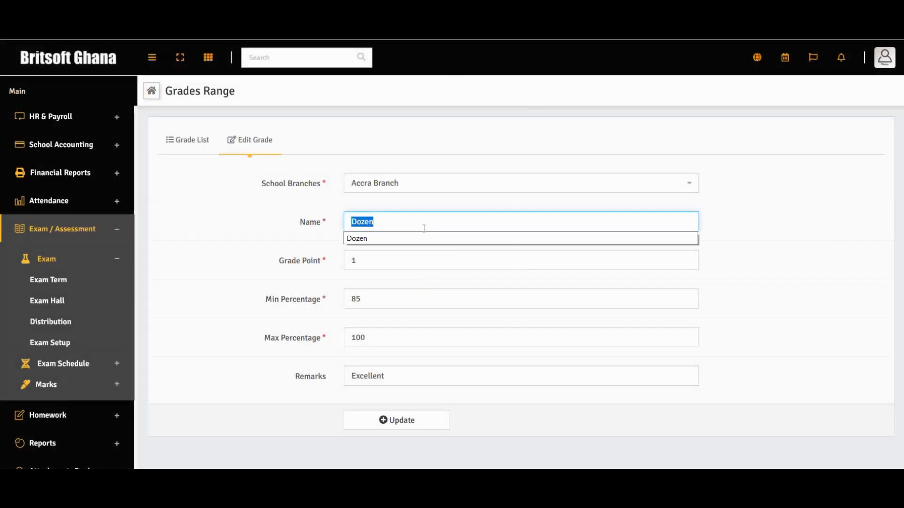
pyautogui.doubleClick(377, 375)
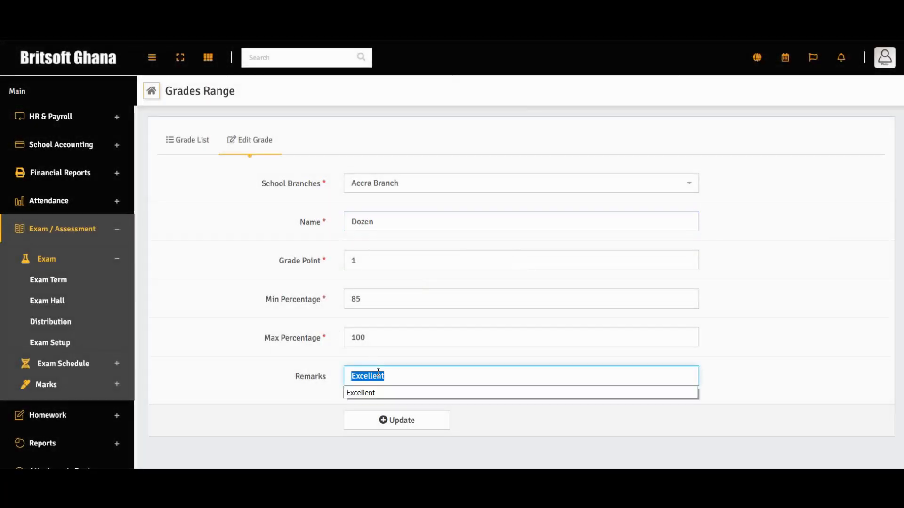
pyautogui.rightClick(378, 375)
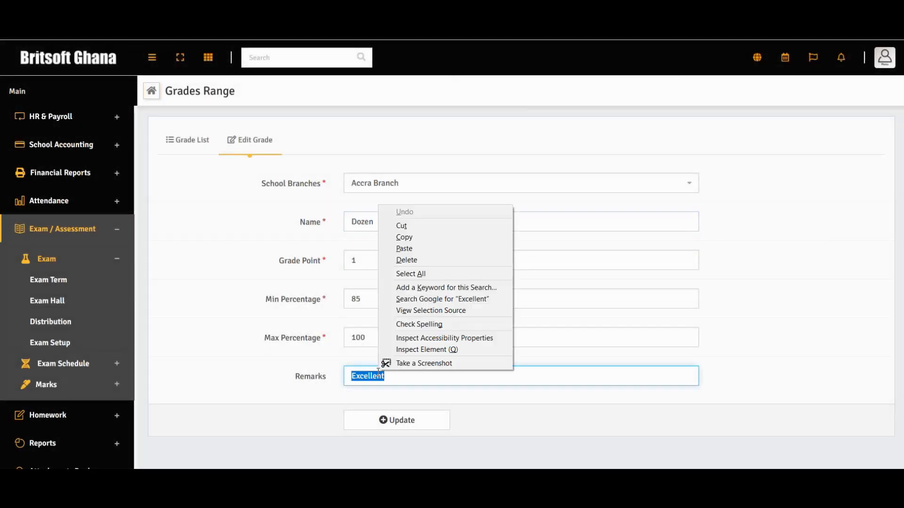
pyautogui.click(417, 237)
pyautogui.doubleClick(403, 226)
pyautogui.rightClick(402, 226)
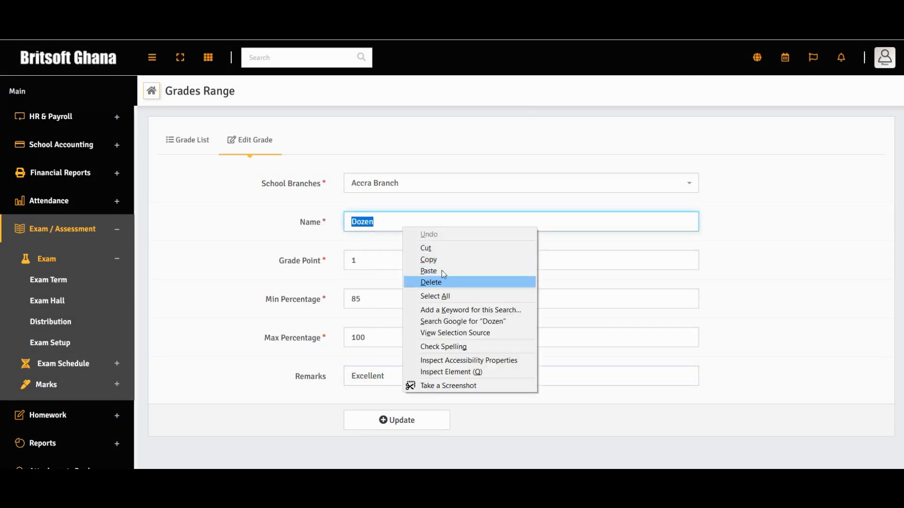
pyautogui.click(442, 270)
pyautogui.click(410, 429)
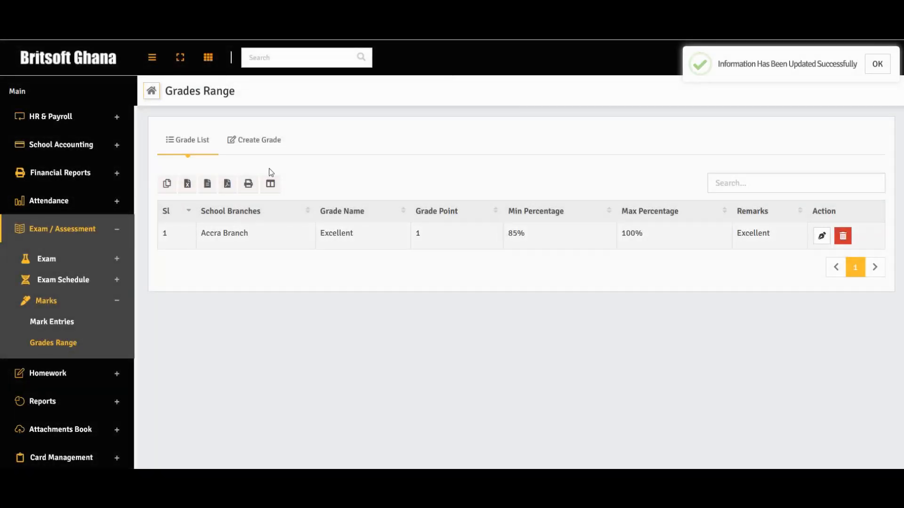
# Start another grade range for Accra Branch and name it Very Good.
pyautogui.click(259, 143)
pyautogui.click(521, 188)
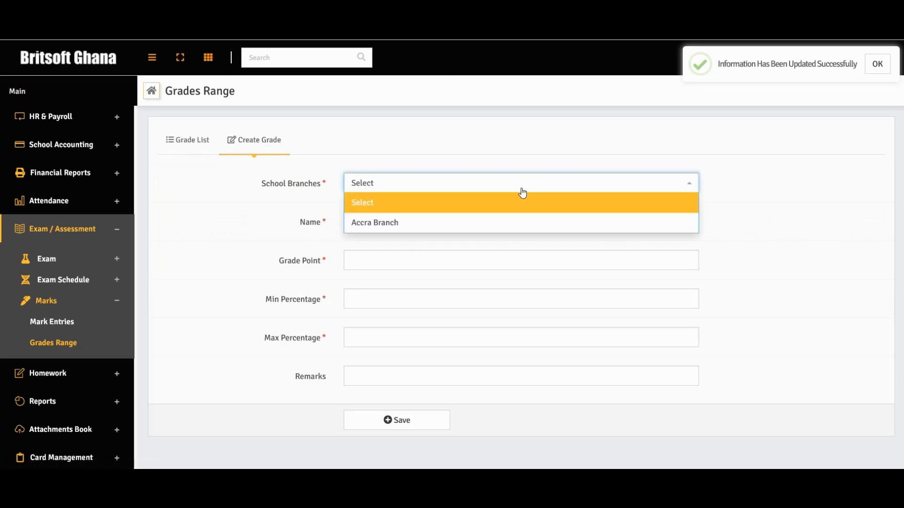
pyautogui.click(502, 226)
pyautogui.click(447, 225)
pyautogui.click(447, 224)
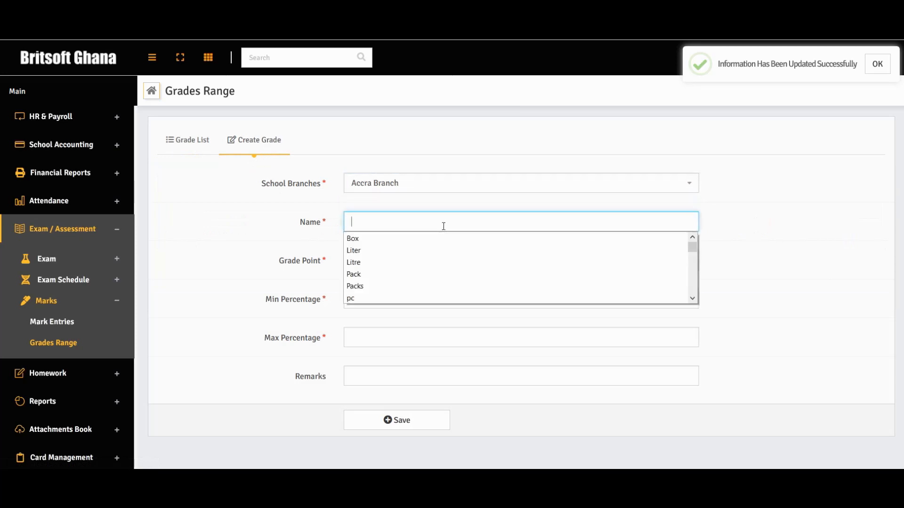
pyautogui.click(444, 226)
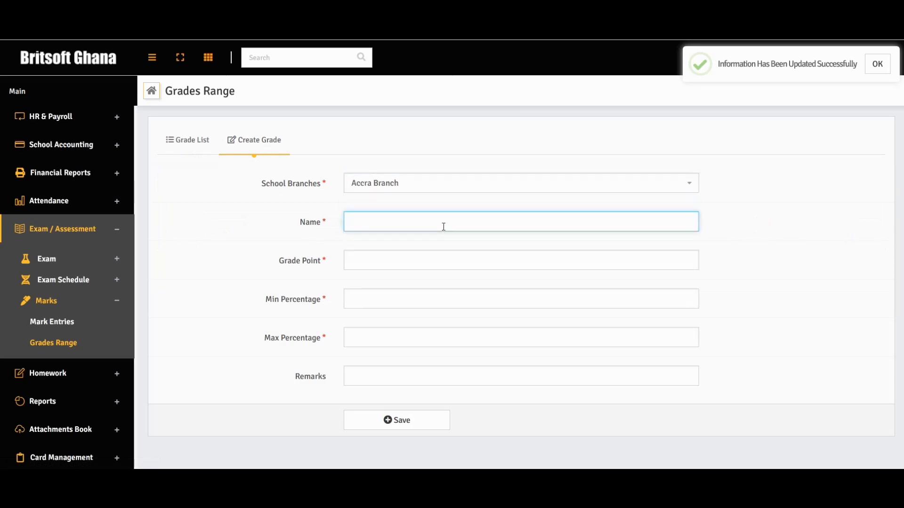
pyautogui.write('G')
pyautogui.press('BackSpace')
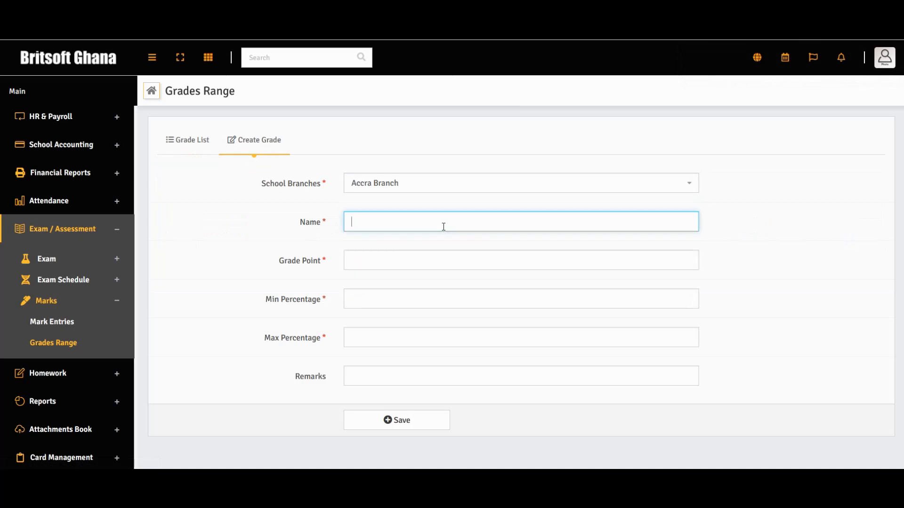
pyautogui.write('Ve')
pyautogui.write('ry Good')
# Set the Very Good grade's point to B, minimum percentage to 75 and maximum percentage to 84.
pyautogui.click(419, 259)
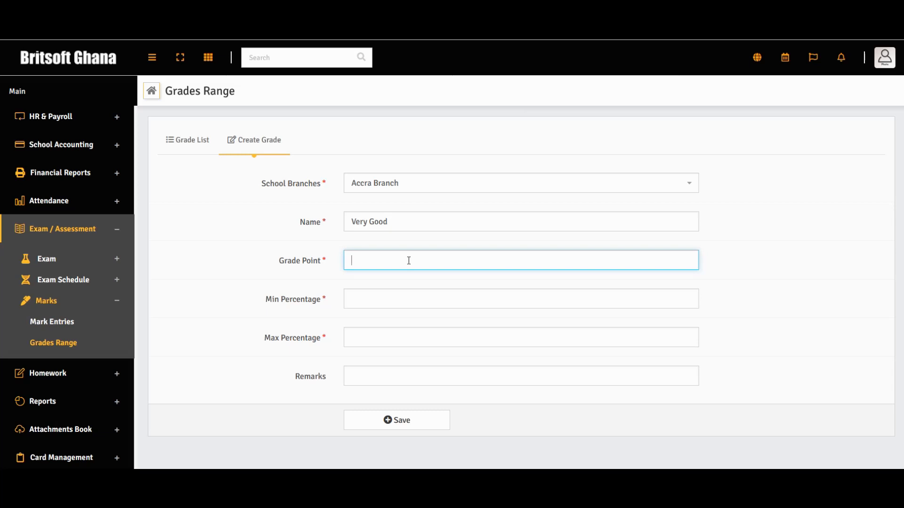
pyautogui.write('B')
pyautogui.click(404, 300)
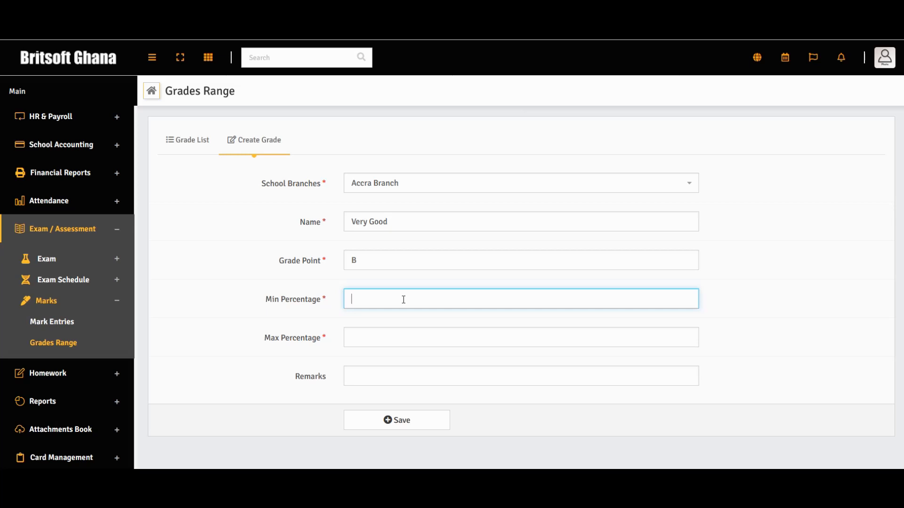
pyautogui.write('75')
pyautogui.click(418, 343)
pyautogui.write('8')
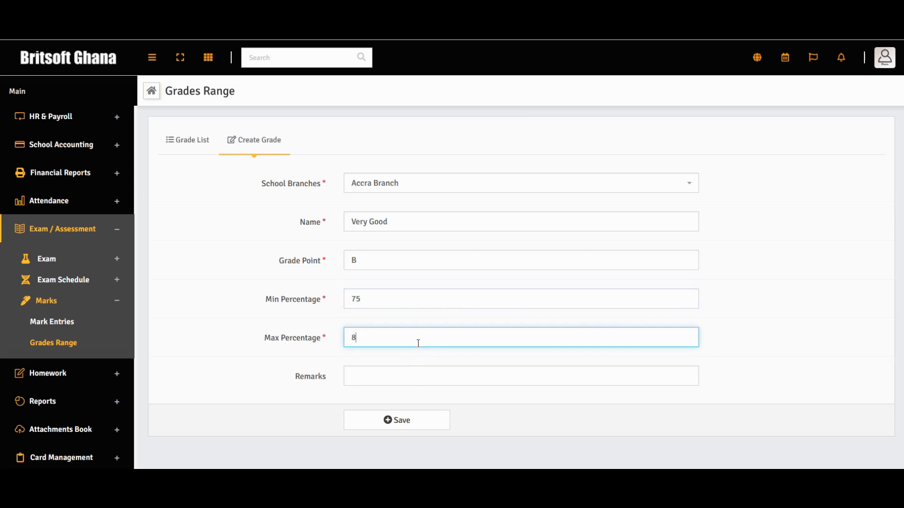
pyautogui.write('4')
# Copy the grade name Very Good into the remarks and save the grade.
pyautogui.click(412, 371)
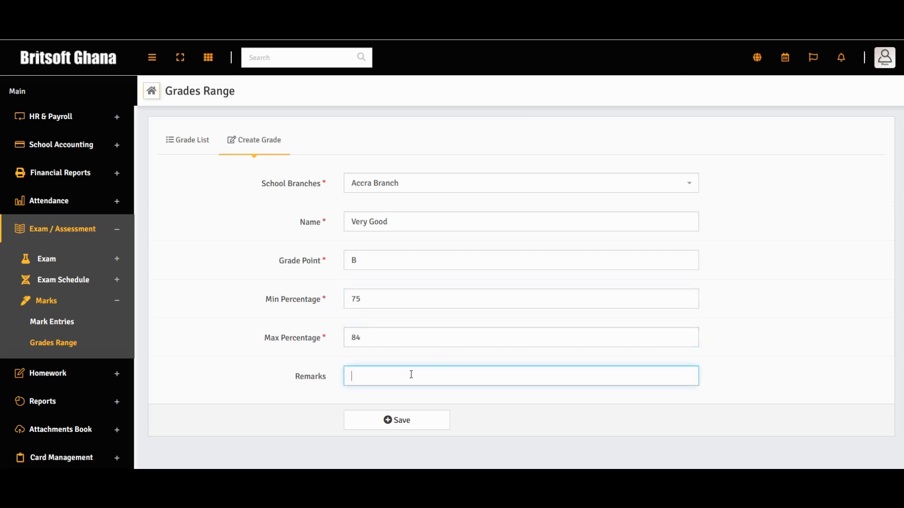
pyautogui.tripleClick(385, 222)
pyautogui.rightClick(387, 226)
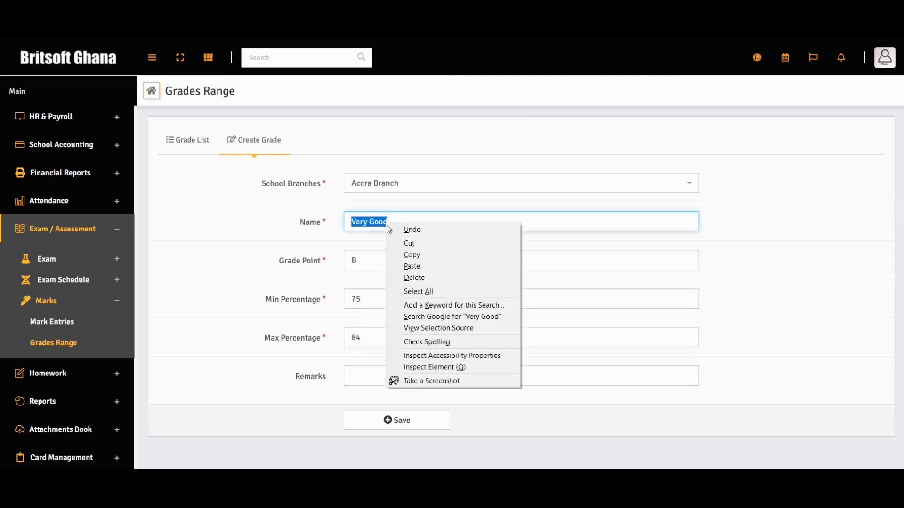
pyautogui.click(413, 255)
pyautogui.click(391, 381)
pyautogui.rightClick(393, 381)
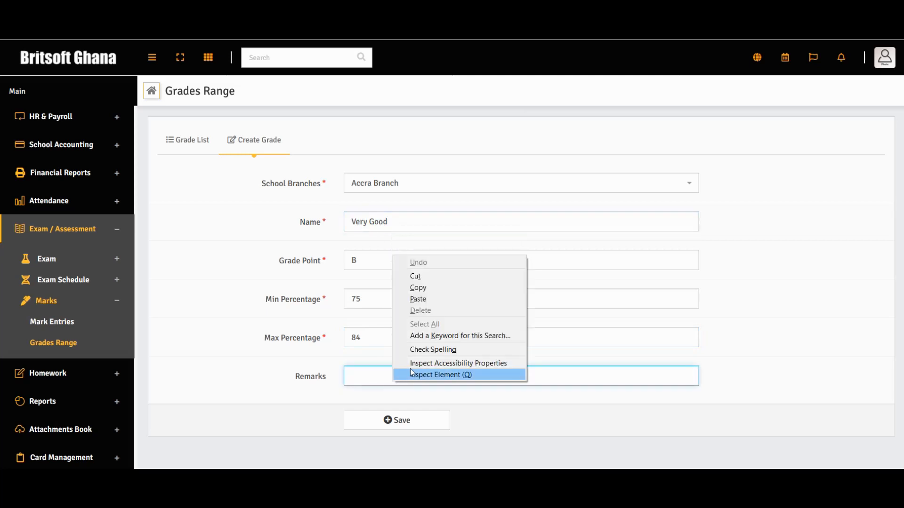
pyautogui.click(418, 299)
pyautogui.click(419, 426)
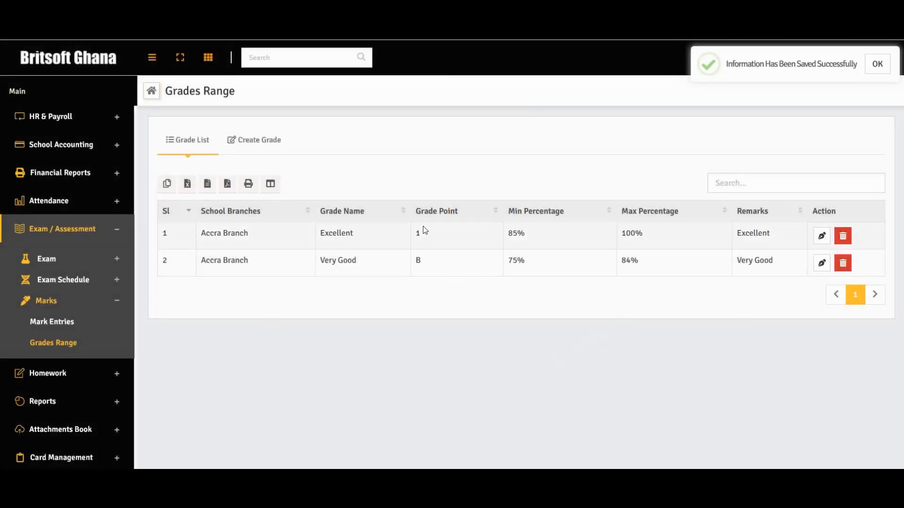
# Edit the Very Good grade range, set its grade point to 2, and update it.
pyautogui.click(822, 262)
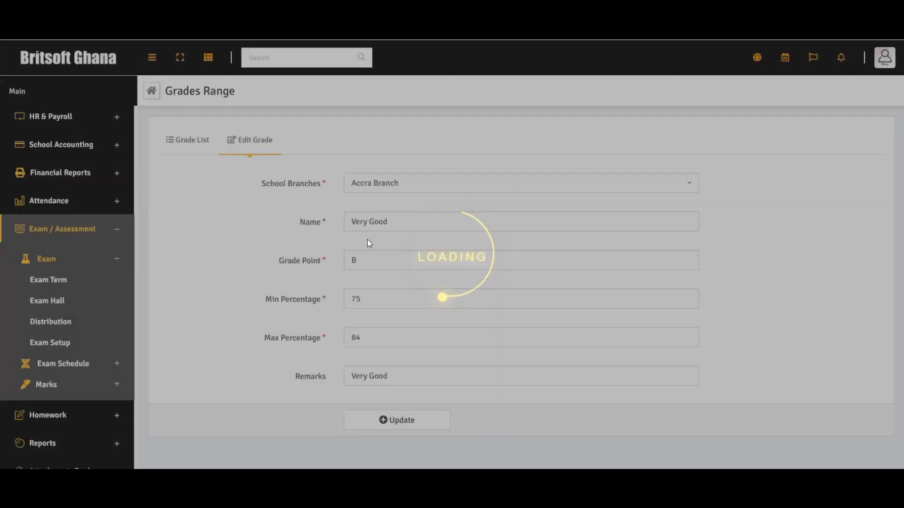
pyautogui.click(379, 261)
pyautogui.press('BackSpace')
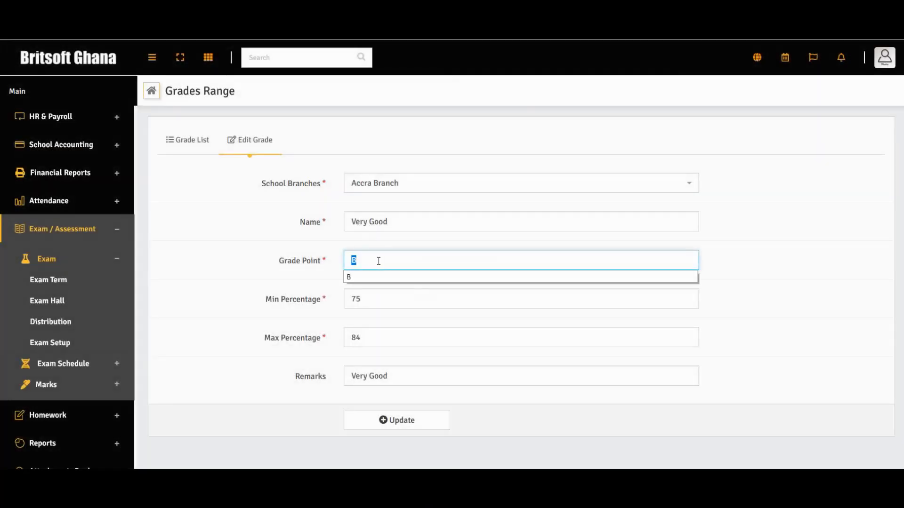
pyautogui.write('2')
pyautogui.click(402, 422)
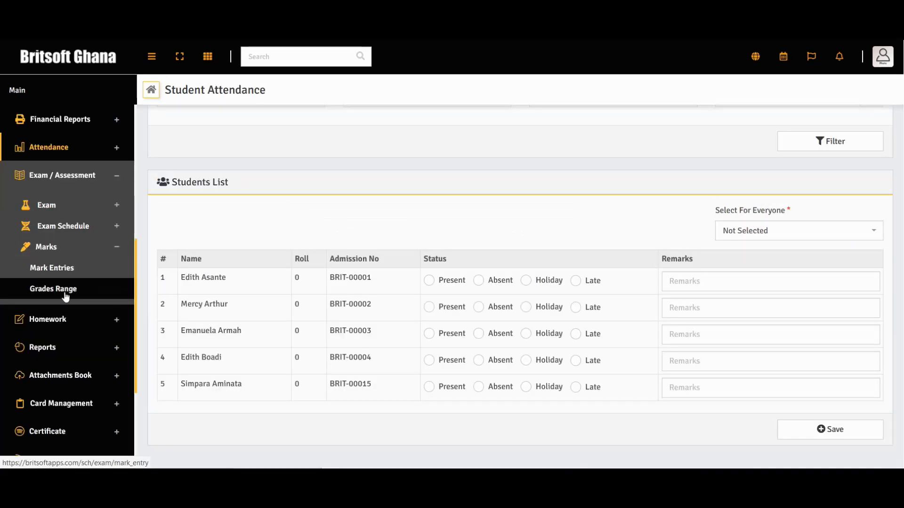
# Examine the options under Homework and the fees, attendance, HR and payroll, and examination report categories.
pyautogui.click(118, 320)
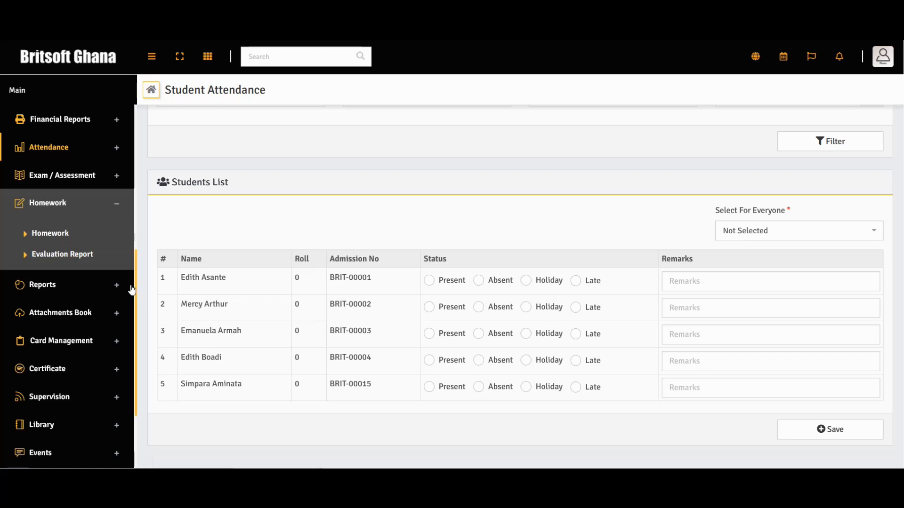
pyautogui.click(116, 287)
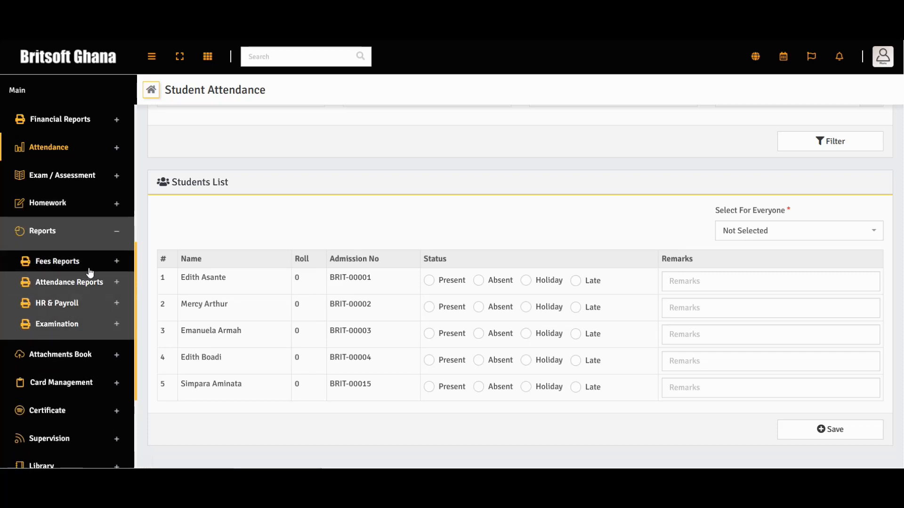
pyautogui.click(102, 264)
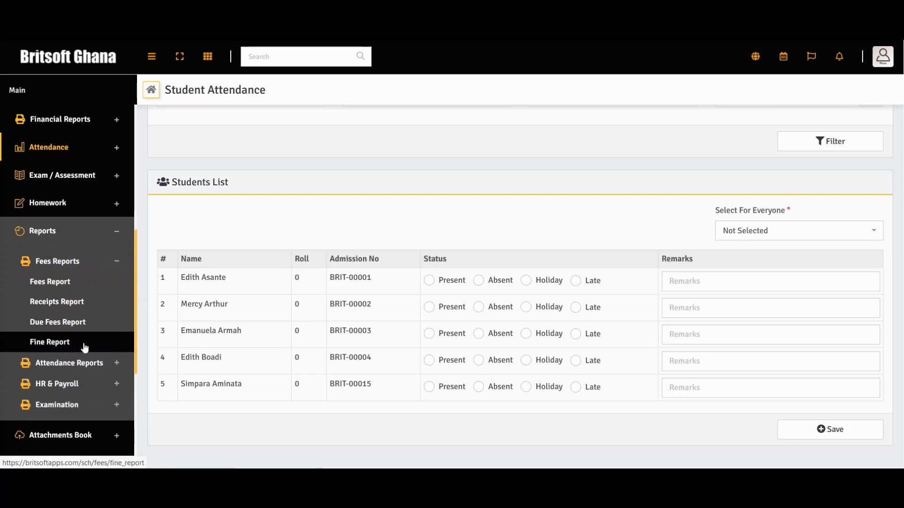
pyautogui.click(94, 363)
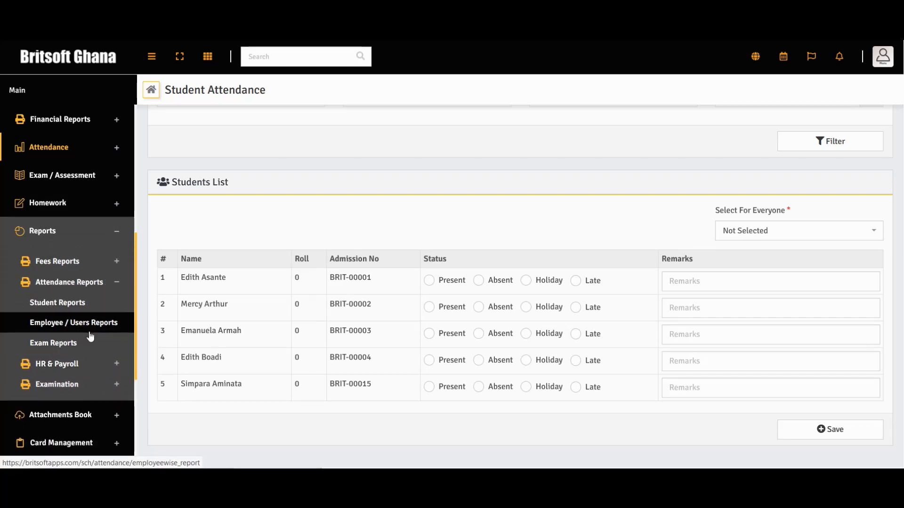
pyautogui.scroll(-1, 97, 358)
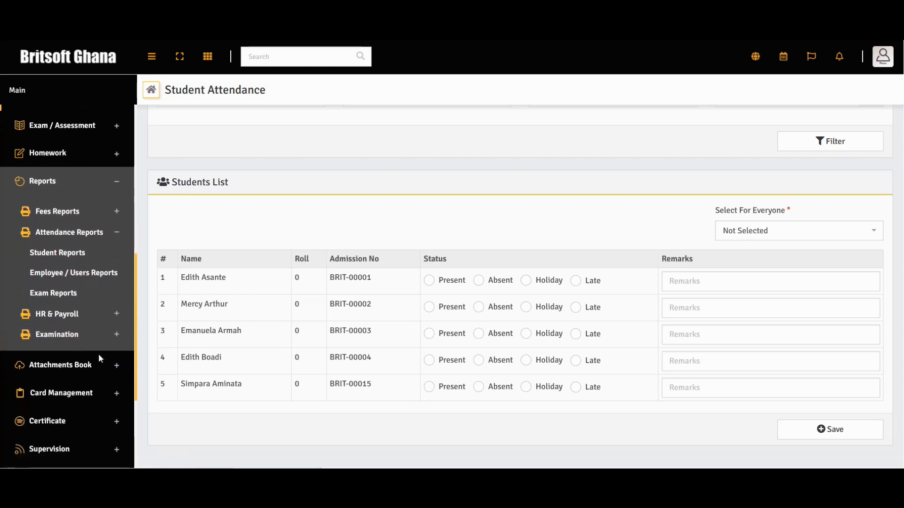
pyautogui.click(94, 313)
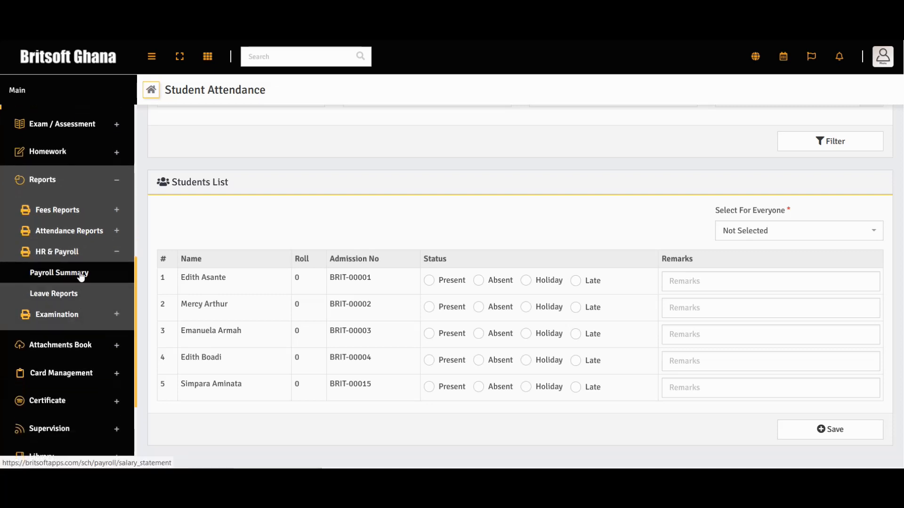
pyautogui.click(65, 315)
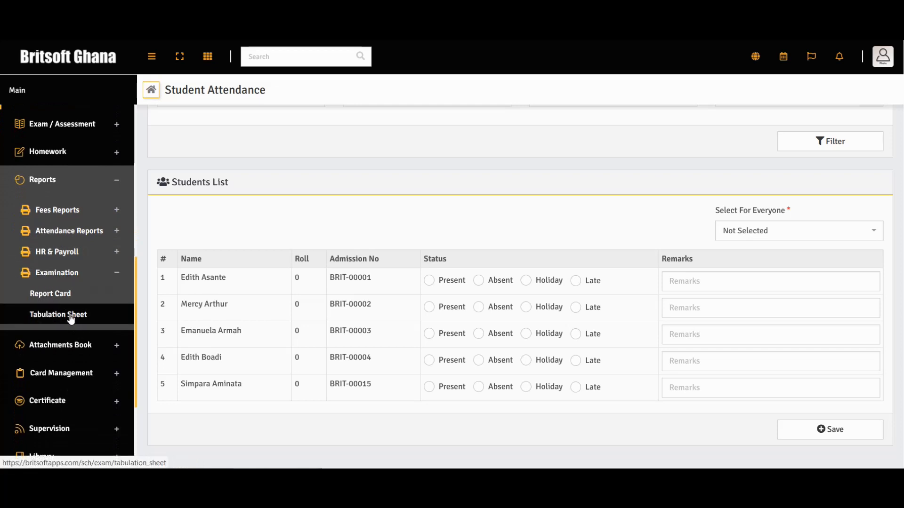
pyautogui.scroll(-1, 73, 321)
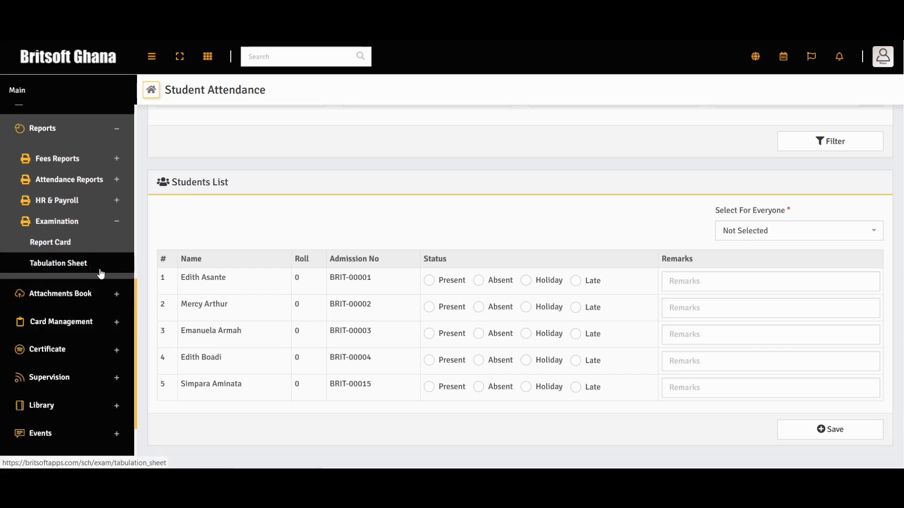
pyautogui.scroll(-1, 100, 273)
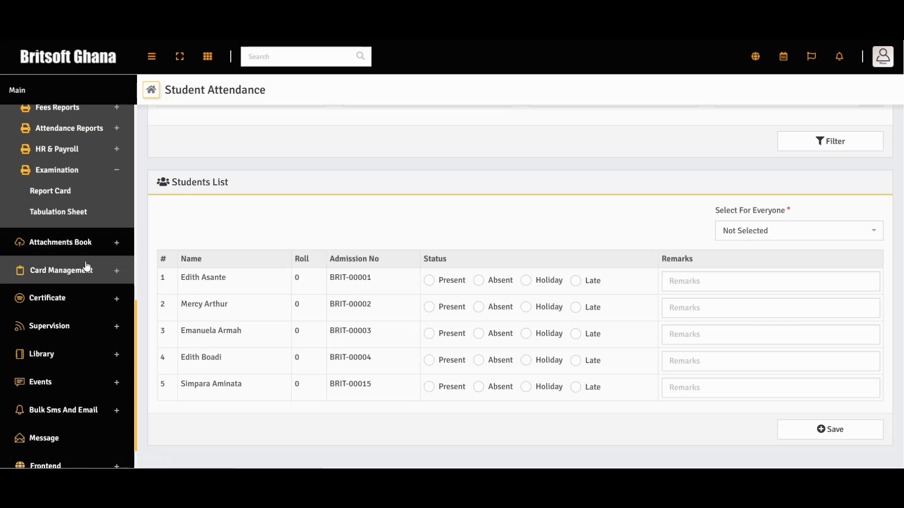
# Look through the options offered by the Attachments Book, Card Management and Certificate modules.
pyautogui.click(117, 242)
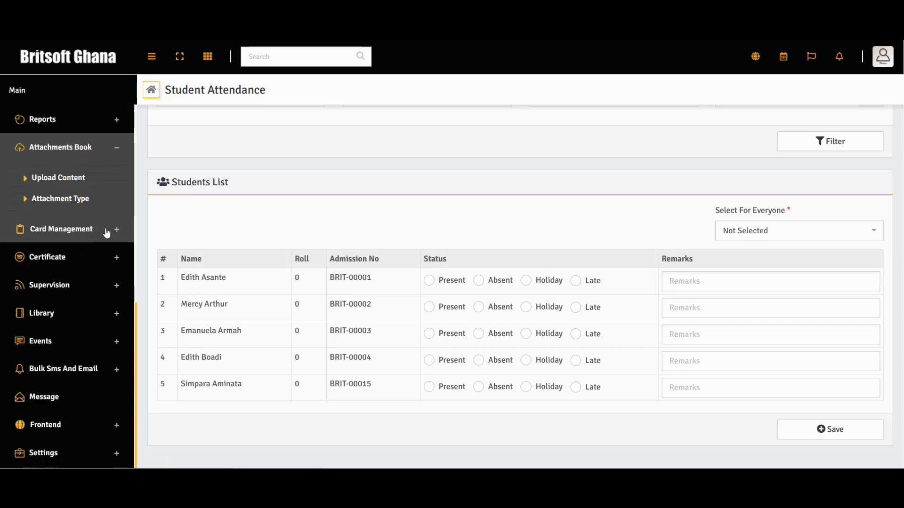
pyautogui.click(113, 229)
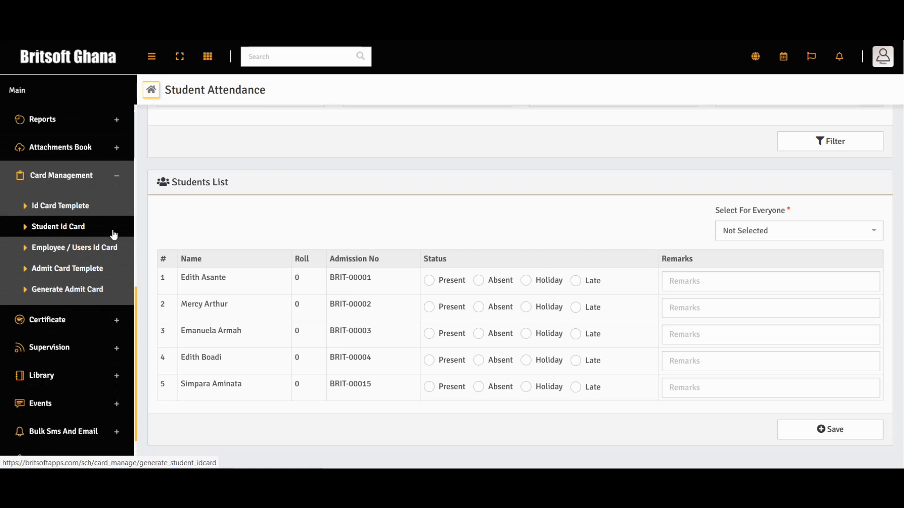
pyautogui.scroll(-1, 113, 295)
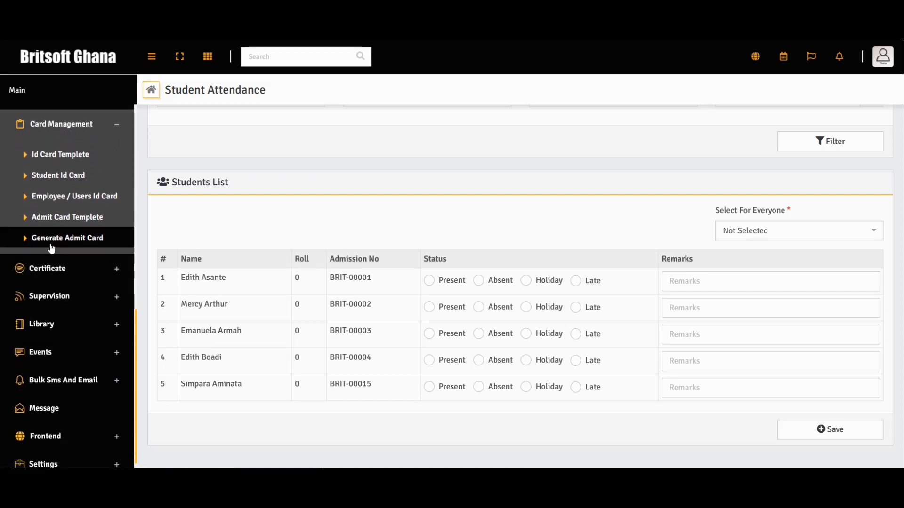
pyautogui.click(92, 278)
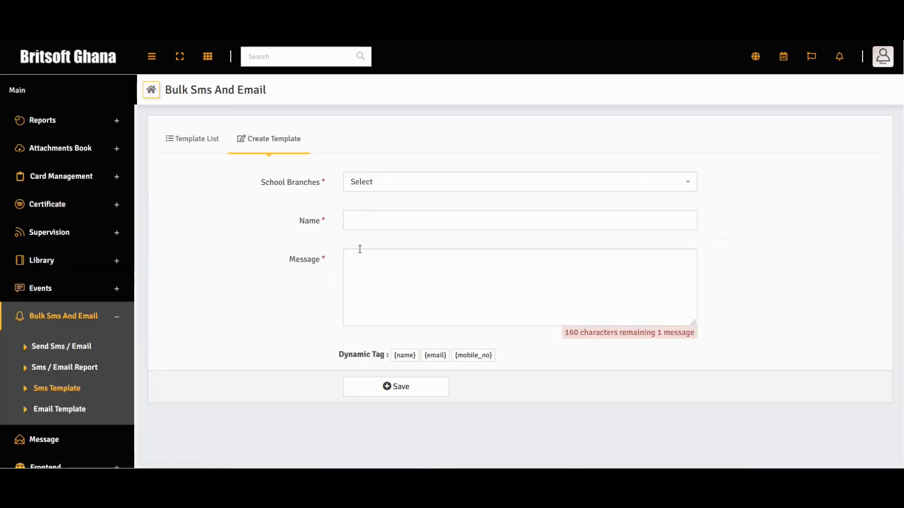
# Start a new SMS template for Accra Branch and go to its name.
pyautogui.click(411, 179)
pyautogui.click(410, 222)
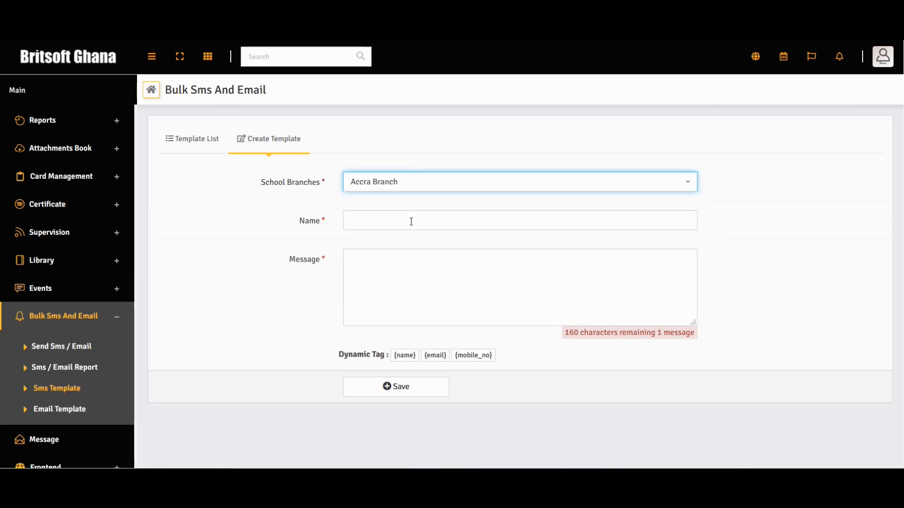
pyautogui.click(409, 222)
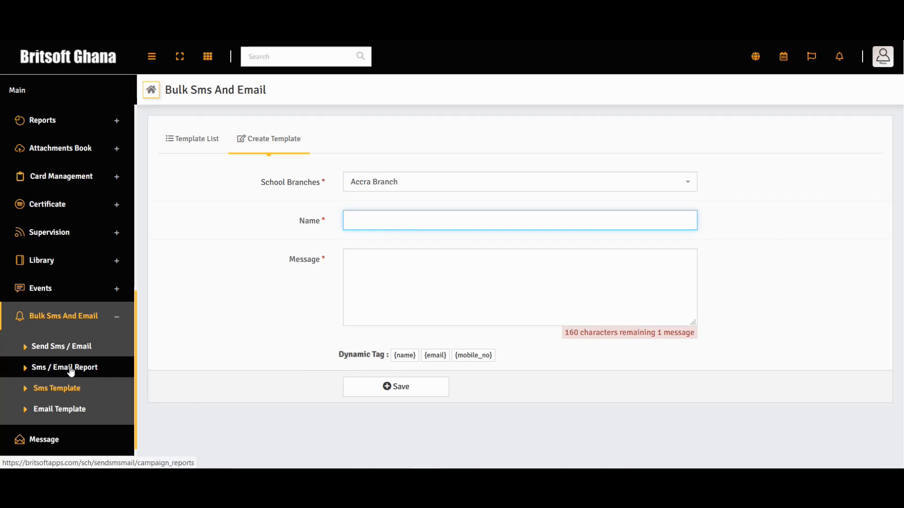
# Open the Send Sms / Email page and examine the SMS campaign form's fields and scheduling options.
pyautogui.click(30, 347)
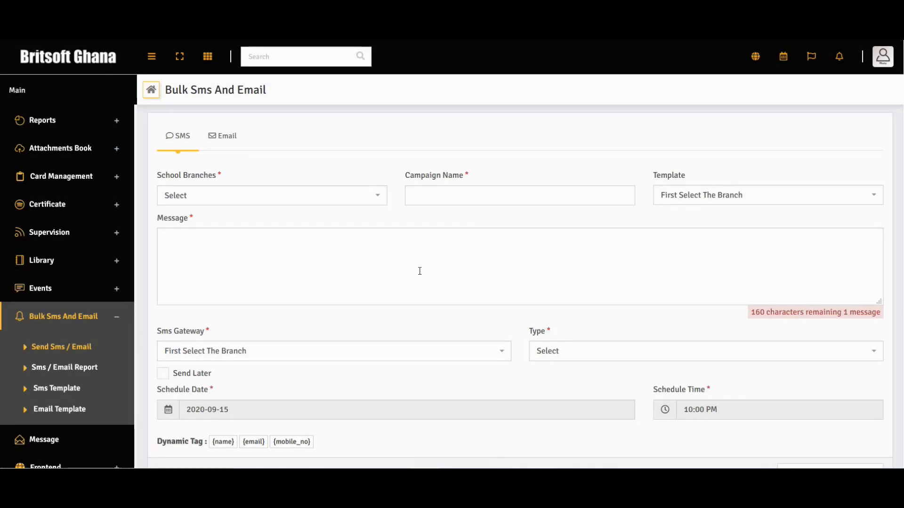
pyautogui.scroll(-1, 420, 275)
pyautogui.scroll(1, 420, 275)
pyautogui.scroll(-1, 421, 275)
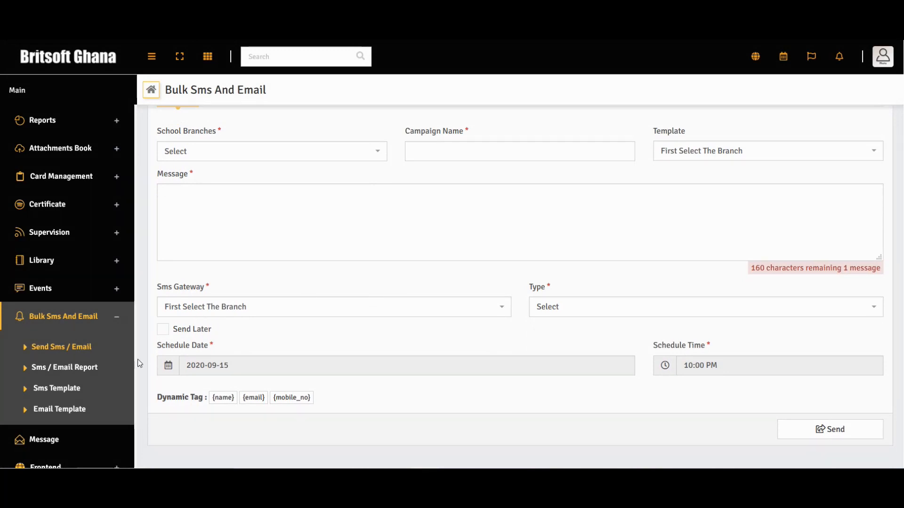
# Review the complete list of system modules from Dashboard through Settings.
pyautogui.scroll(-1, 99, 403)
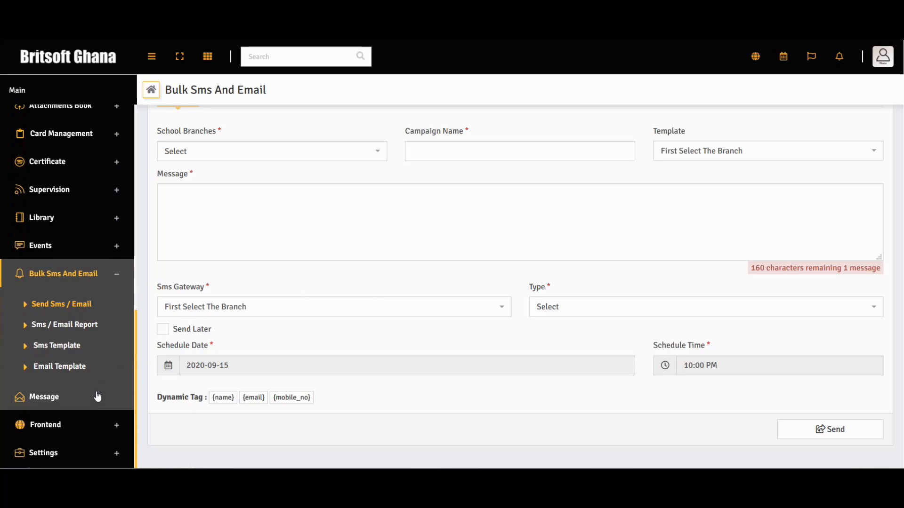
pyautogui.scroll(4, 96, 396)
pyautogui.scroll(8, 96, 395)
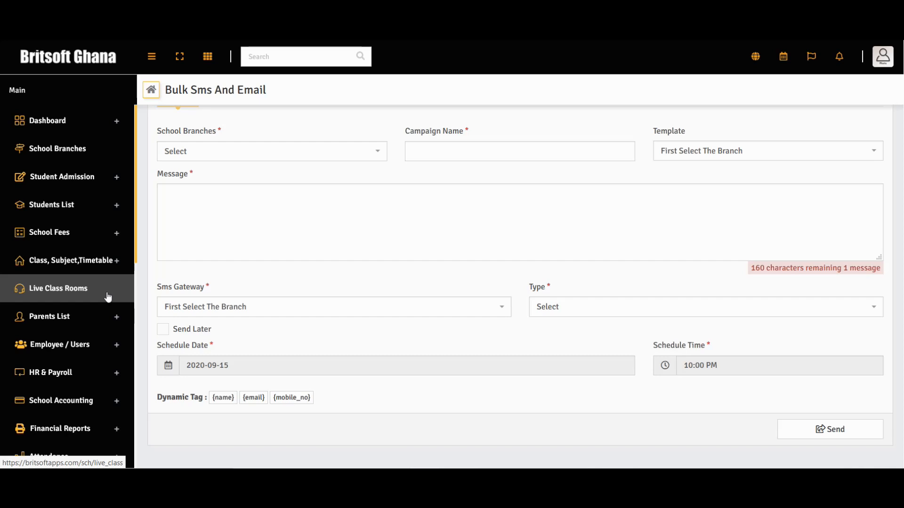
pyautogui.scroll(-3, 107, 297)
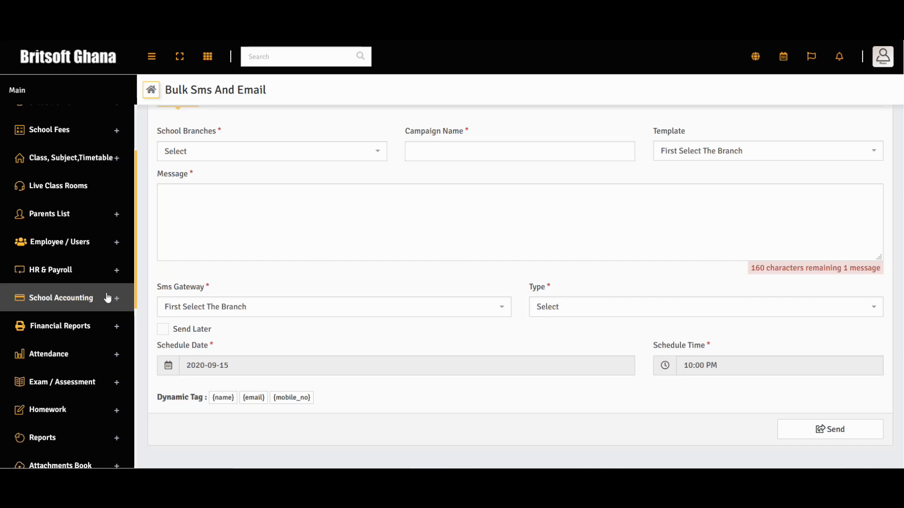
pyautogui.scroll(-3, 107, 297)
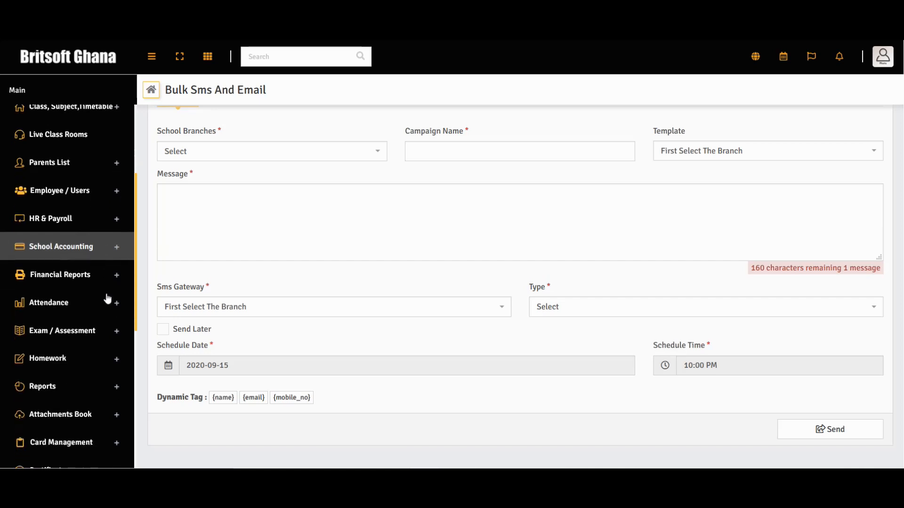
pyautogui.scroll(-3, 108, 297)
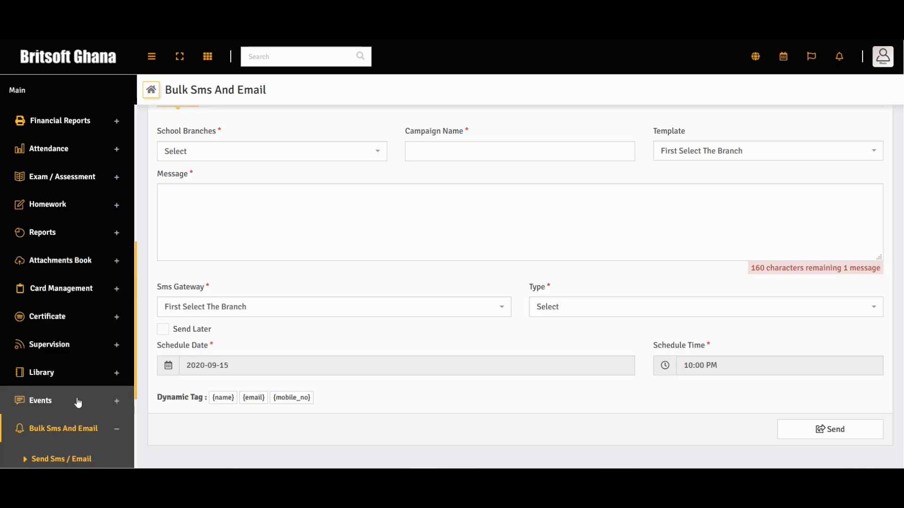
pyautogui.scroll(-3, 78, 402)
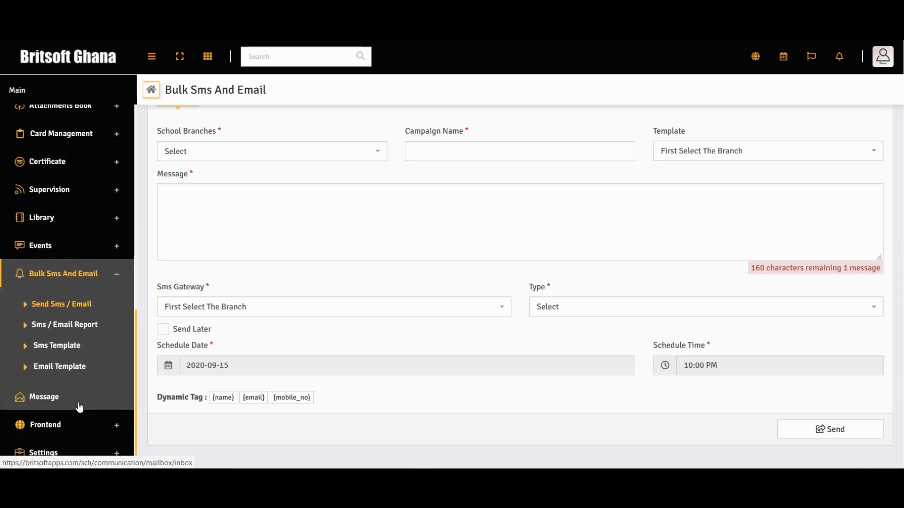
pyautogui.scroll(8, 79, 408)
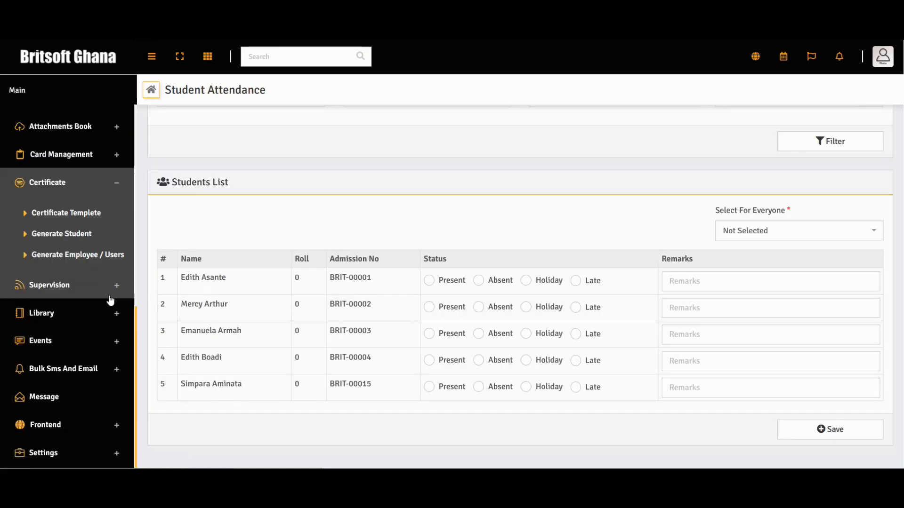
# Examine the hostel and transport options in the Supervision module.
pyautogui.click(109, 296)
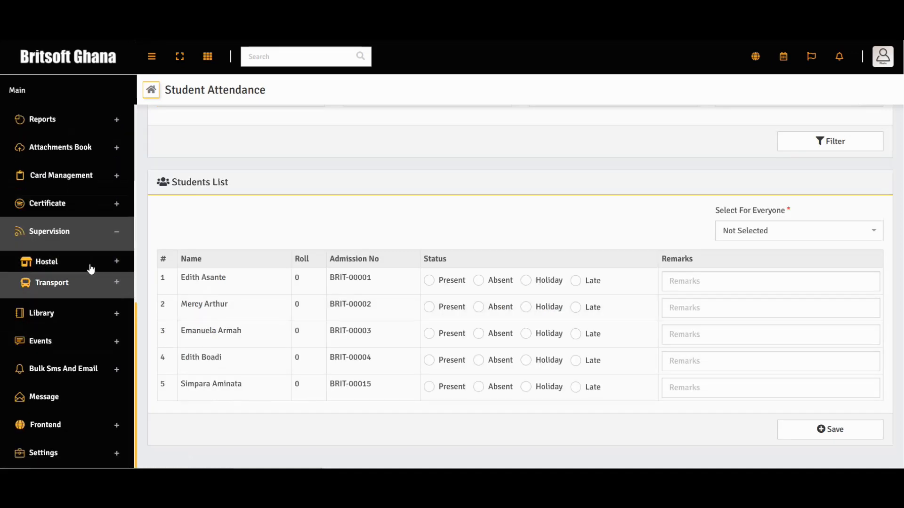
pyautogui.click(91, 269)
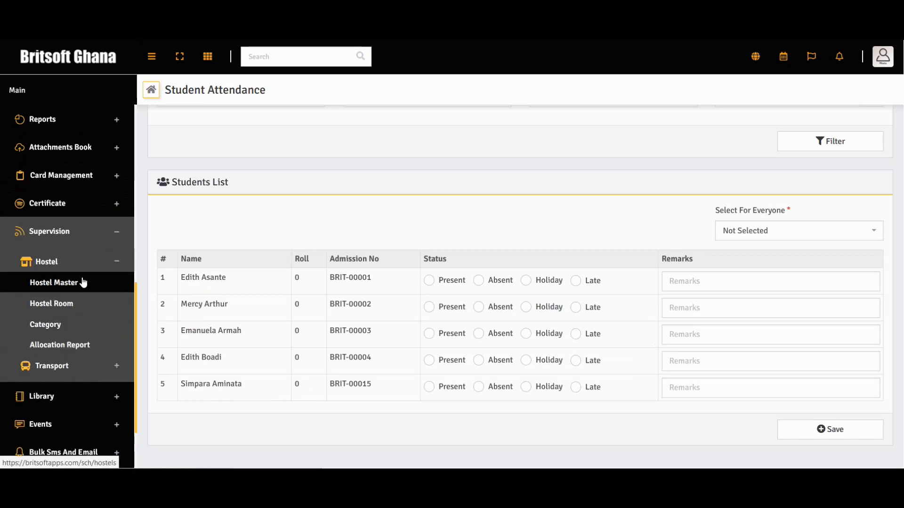
pyautogui.click(104, 266)
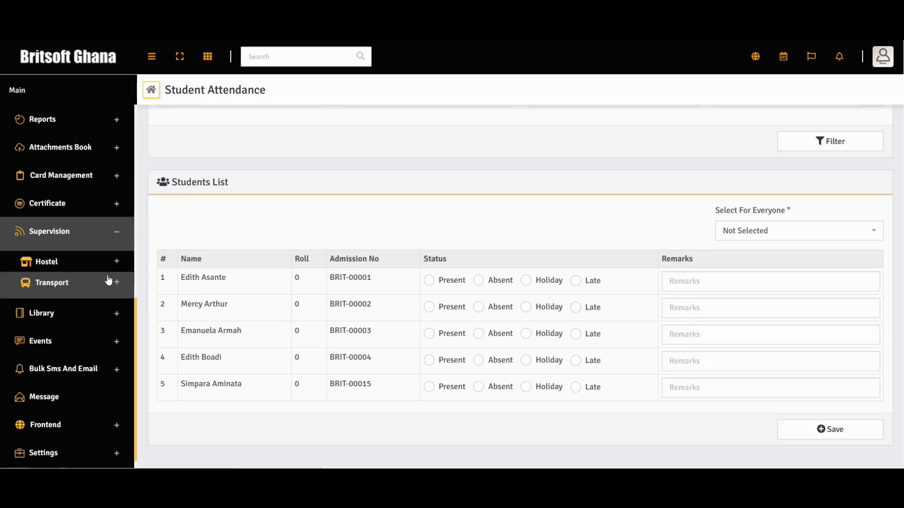
pyautogui.click(94, 287)
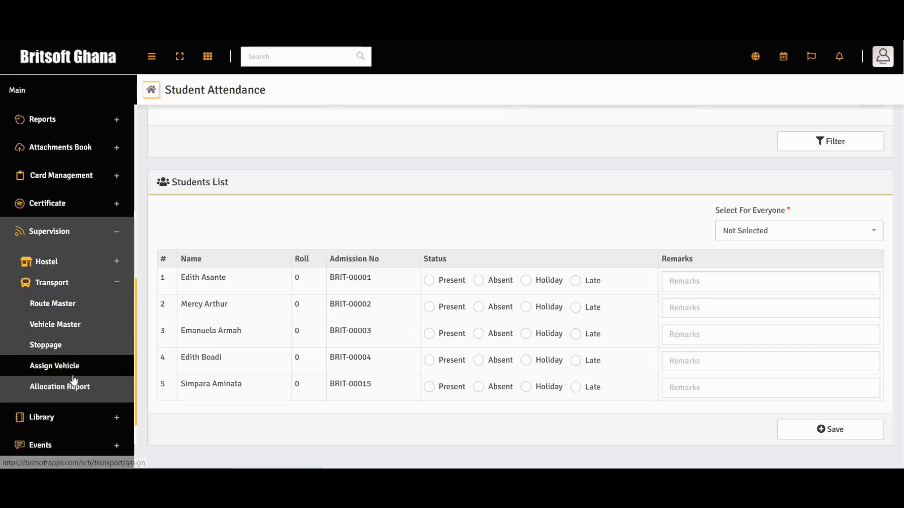
pyautogui.click(120, 286)
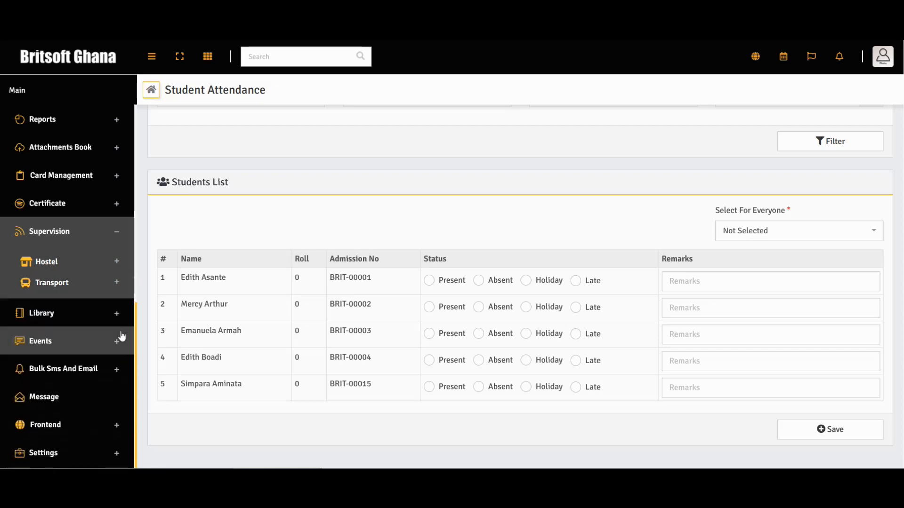
# Look through the options of the Library, Events, and Bulk Sms And Email modules.
pyautogui.click(105, 316)
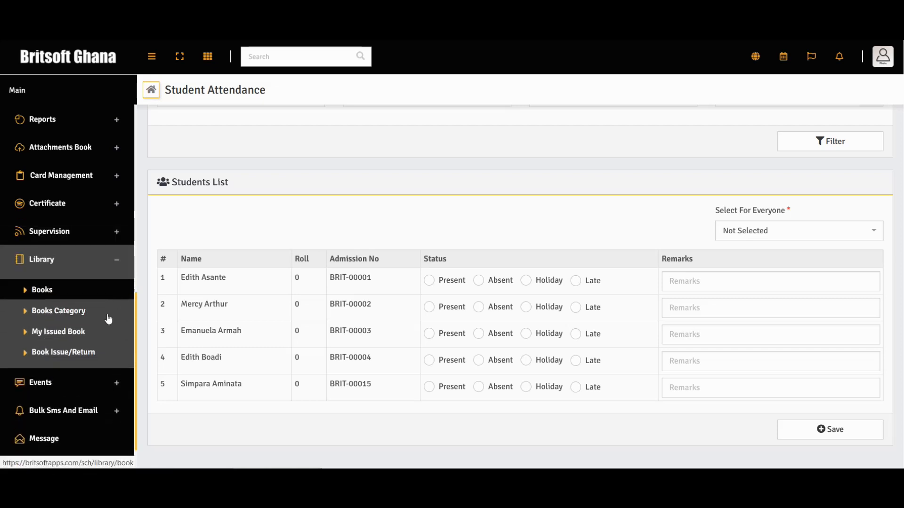
pyautogui.click(112, 268)
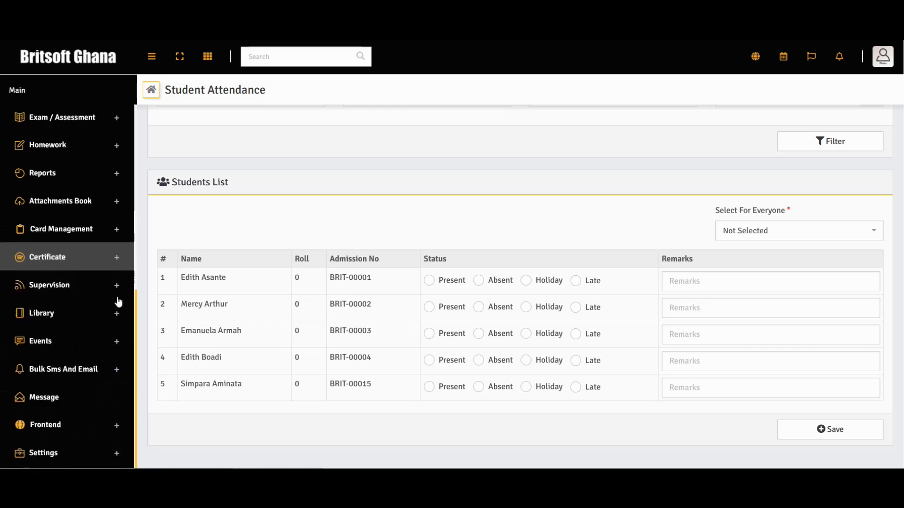
pyautogui.click(111, 344)
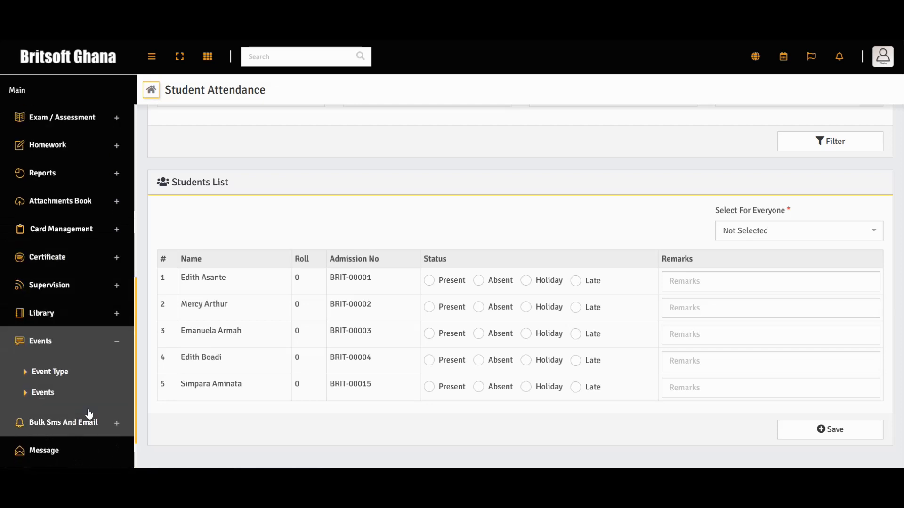
pyautogui.click(111, 344)
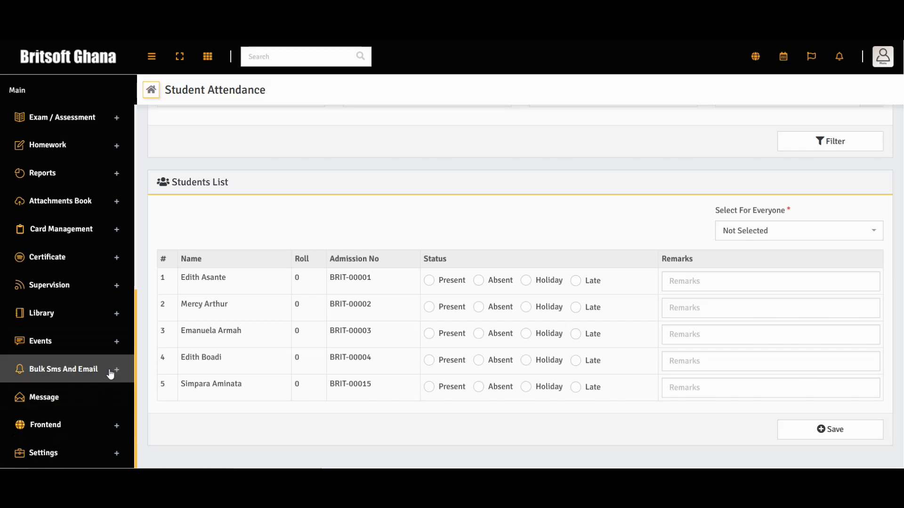
pyautogui.click(112, 375)
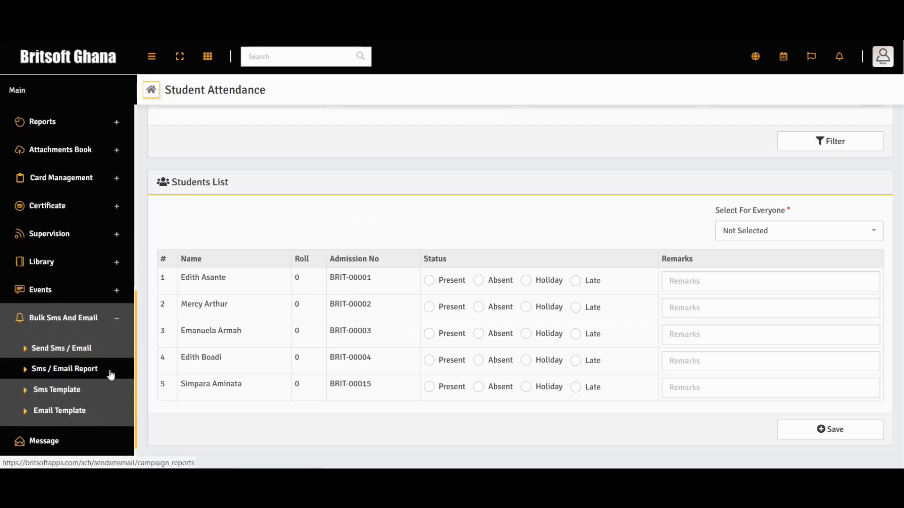